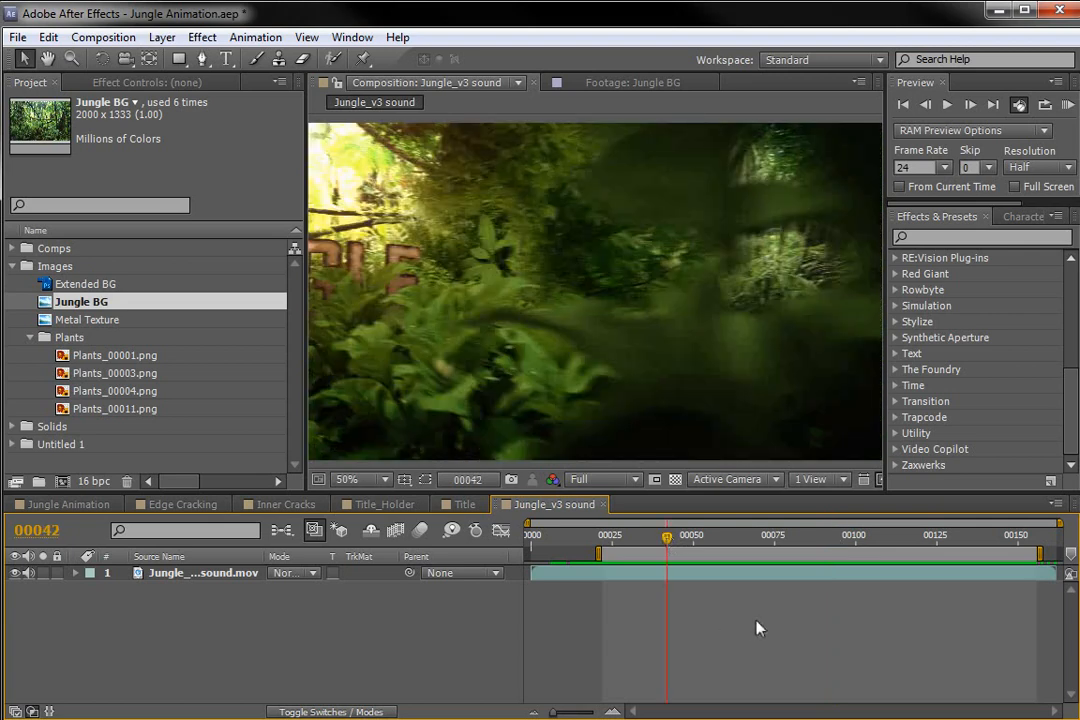
- Preview the Jungle_v3 sound composition and scrub through its middle frames
{"action": "key", "text": "space"}
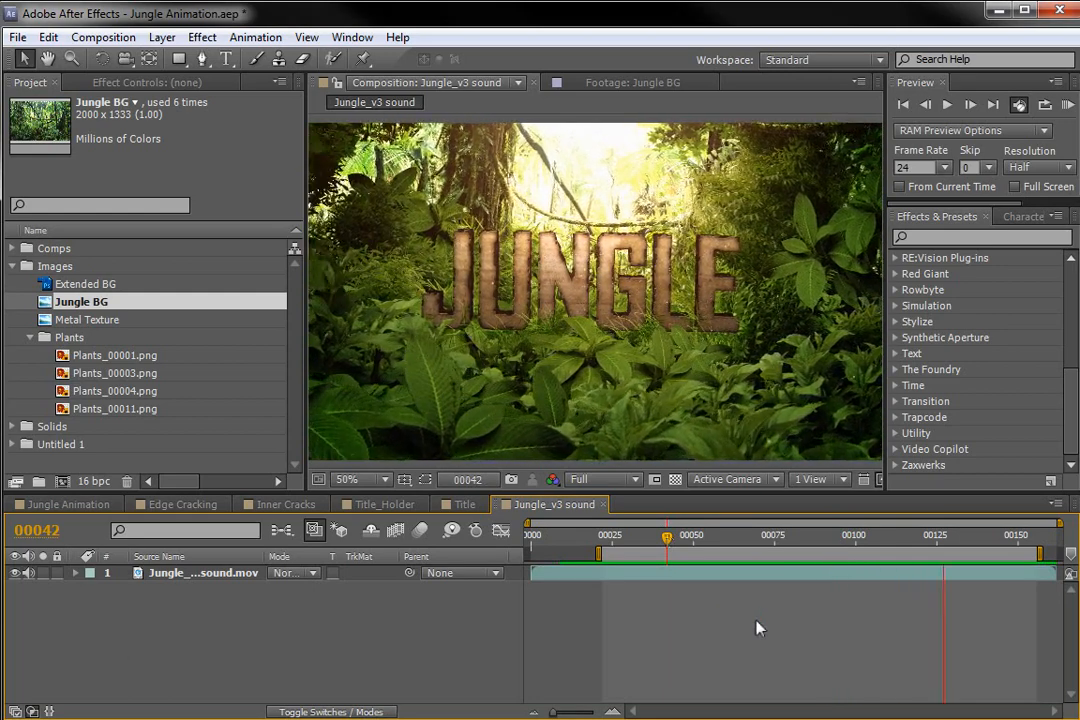
{"action": "key", "text": "space"}
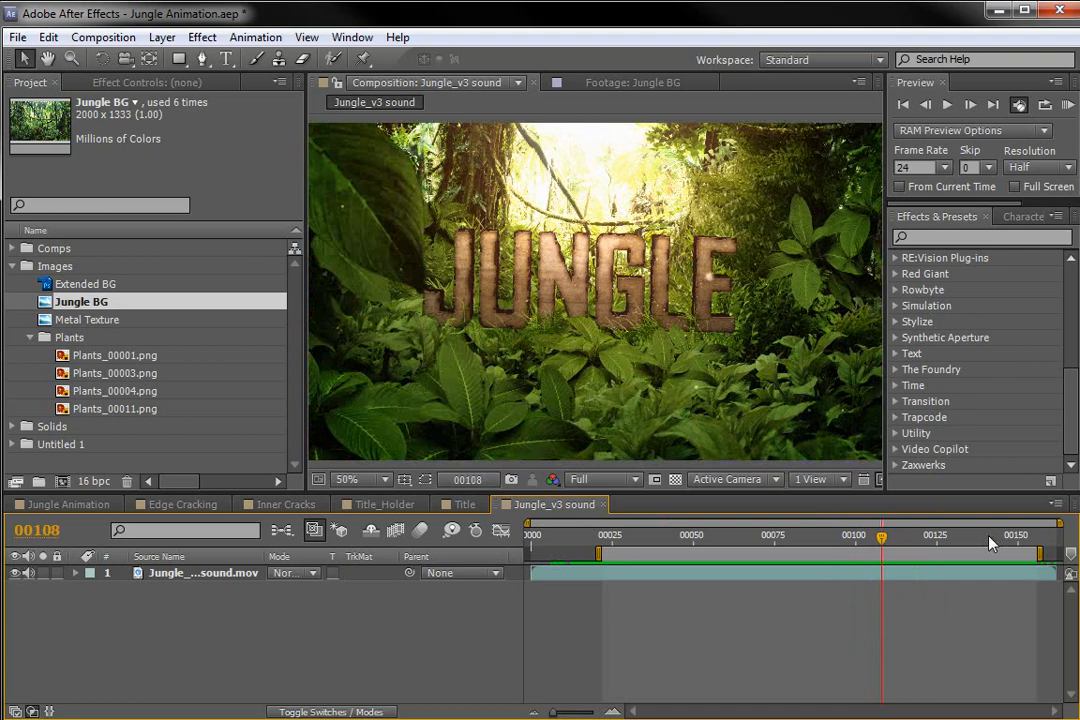
{"action": "left_click", "coordinate": [812, 537]}
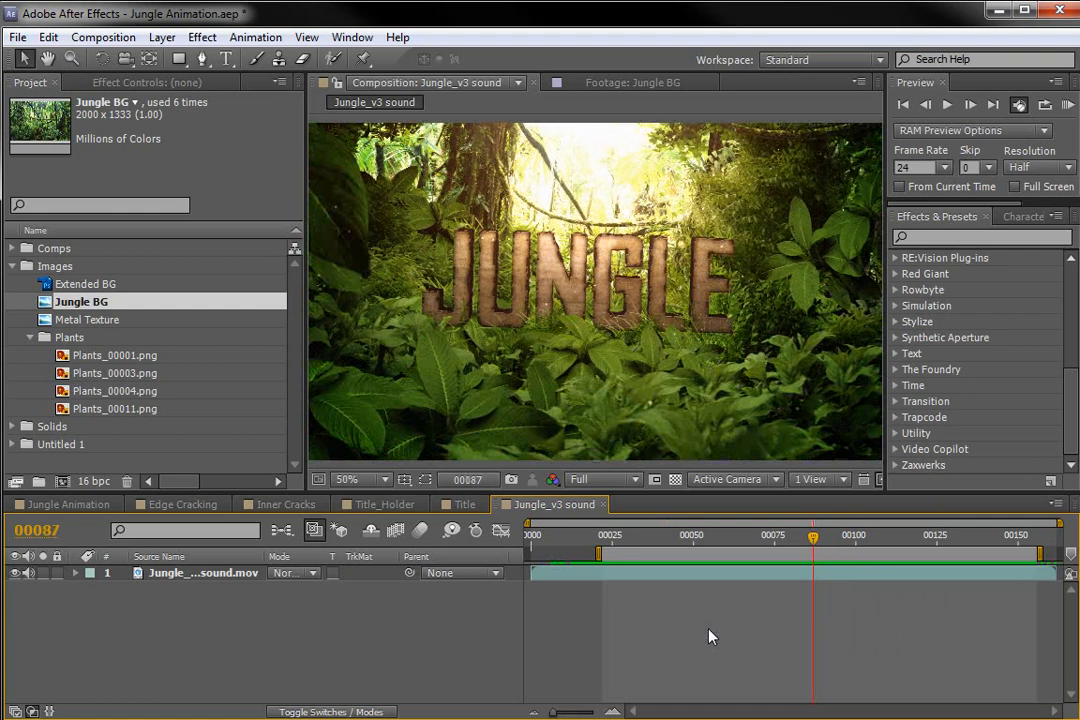
{"action": "left_click_drag", "start_coordinate": [668, 537], "coordinate": [880, 572]}
- Inspect the Plants_00001.png and Plants_00003.png footage, and return to the Jungle_v3 sound composition
{"action": "double_click", "coordinate": [100, 355]}
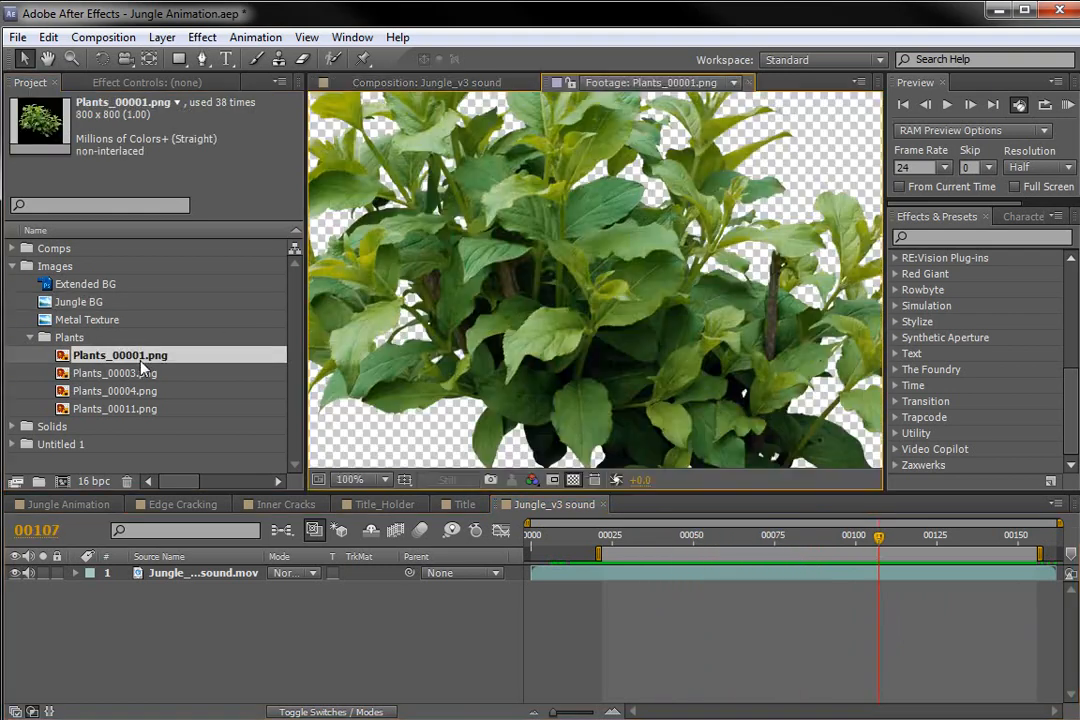
{"action": "double_click", "coordinate": [118, 374]}
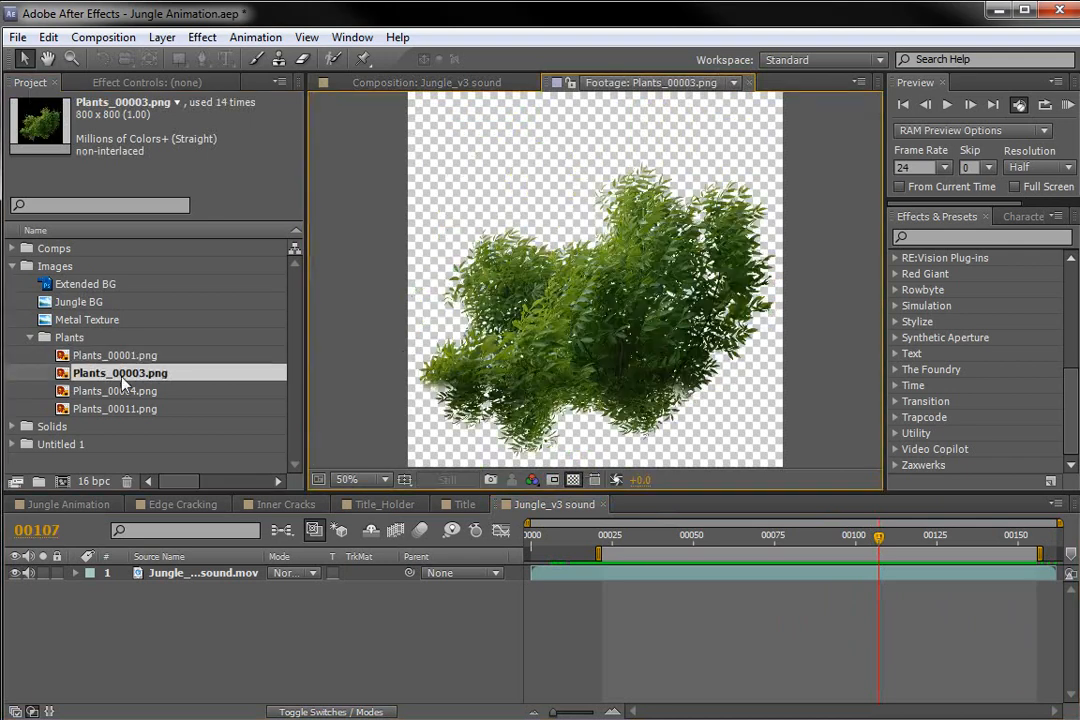
{"action": "left_click", "coordinate": [426, 82]}
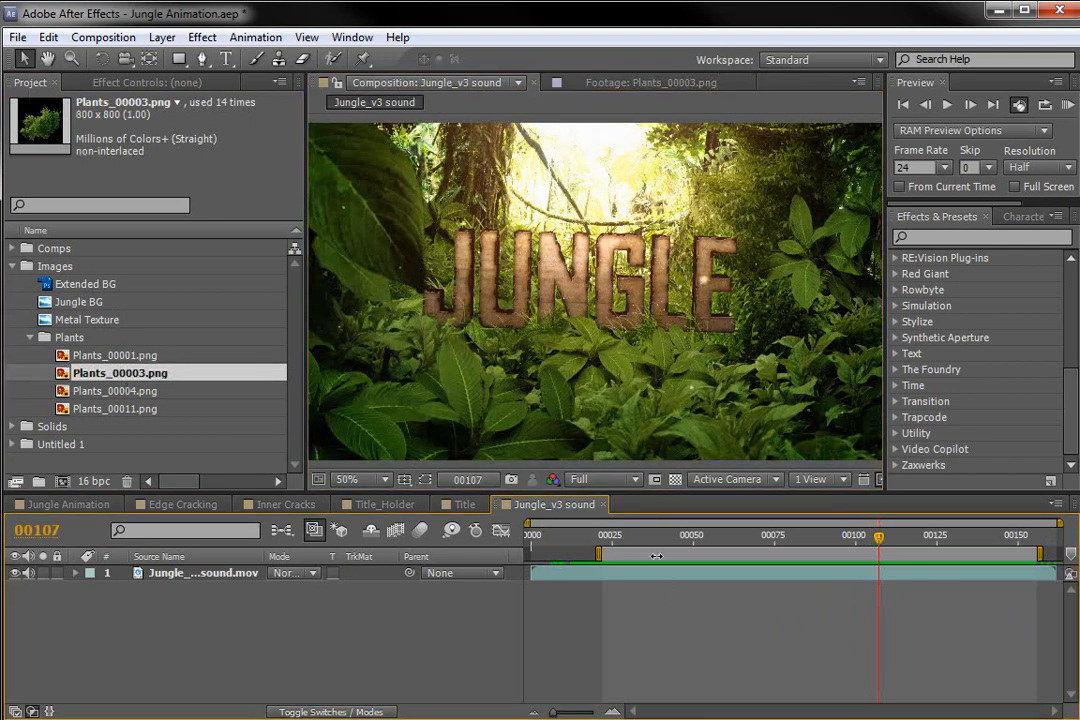
- Scrub to about frame 129 and examine the JUNGLE title and surrounding plants in an enlarged composition view
{"action": "left_click", "coordinate": [631, 541]}
{"action": "left_click_drag", "start_coordinate": [631, 545], "coordinate": [950, 555]}
{"action": "scroll", "coordinate": [598, 341], "scroll_direction": "up", "scroll_amount": 1}
{"action": "key", "text": "grave"}
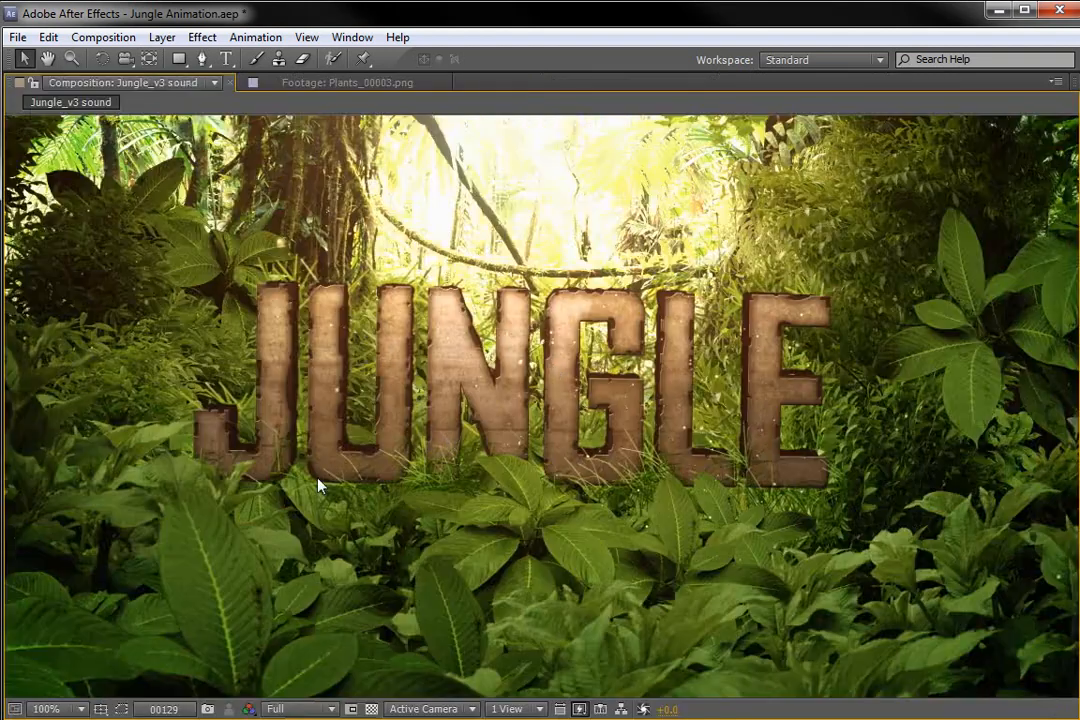
{"action": "scroll", "coordinate": [318, 400], "scroll_direction": "down", "scroll_amount": 1}
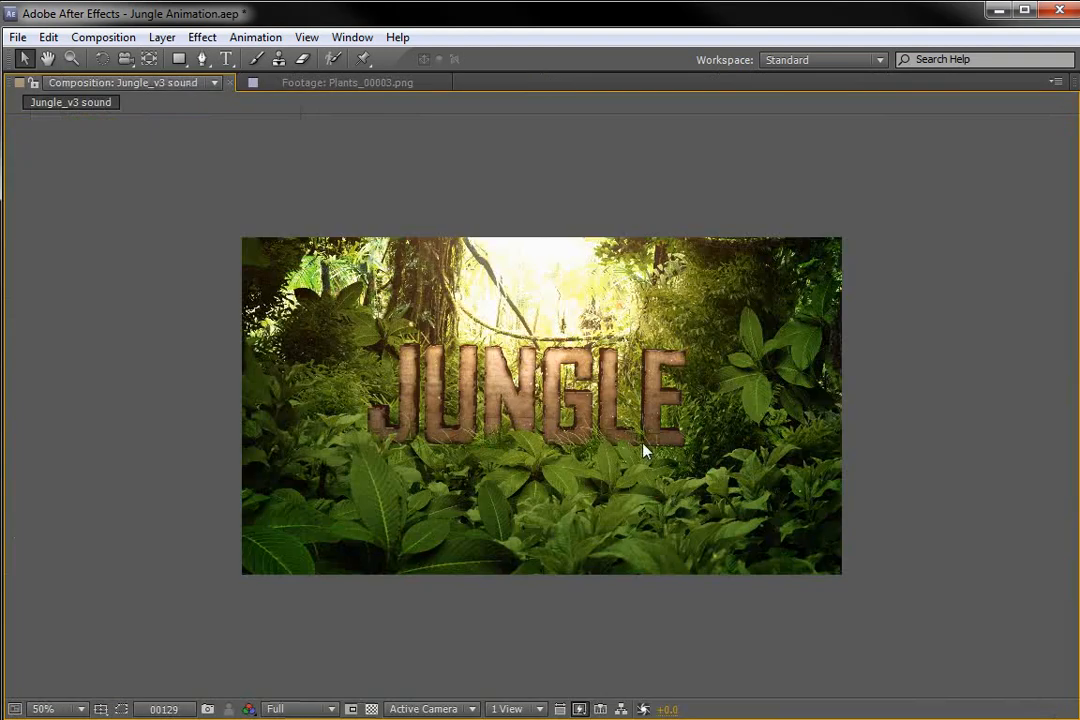
{"action": "key", "text": "grave"}
- Scrub the Jungle_v3 sound animation around frames 100 to 128 to examine how the layered foliage moves
{"action": "left_click_drag", "start_coordinate": [713, 539], "coordinate": [857, 549]}
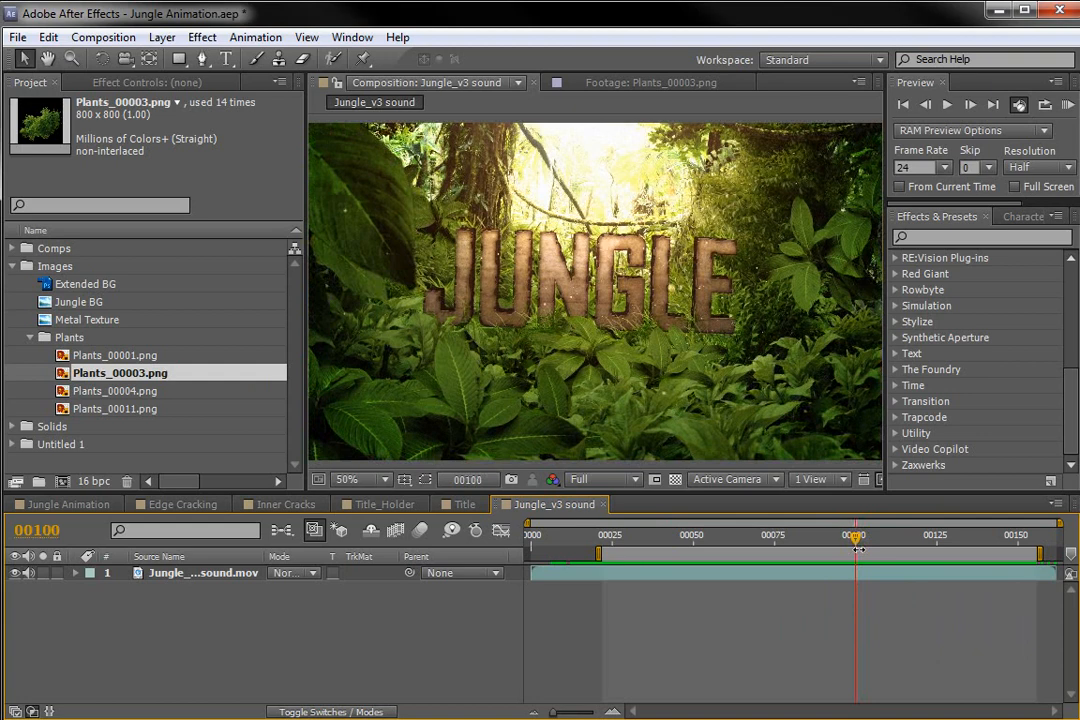
{"action": "left_click_drag", "start_coordinate": [868, 546], "coordinate": [950, 549]}
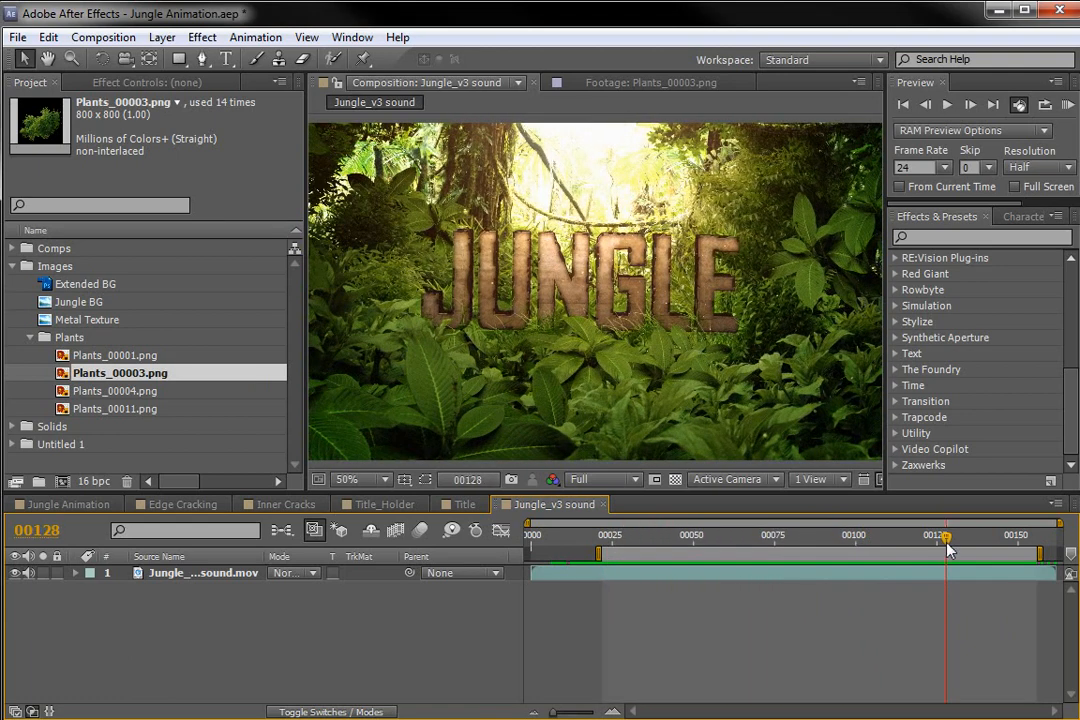
{"action": "left_click", "coordinate": [100, 355]}
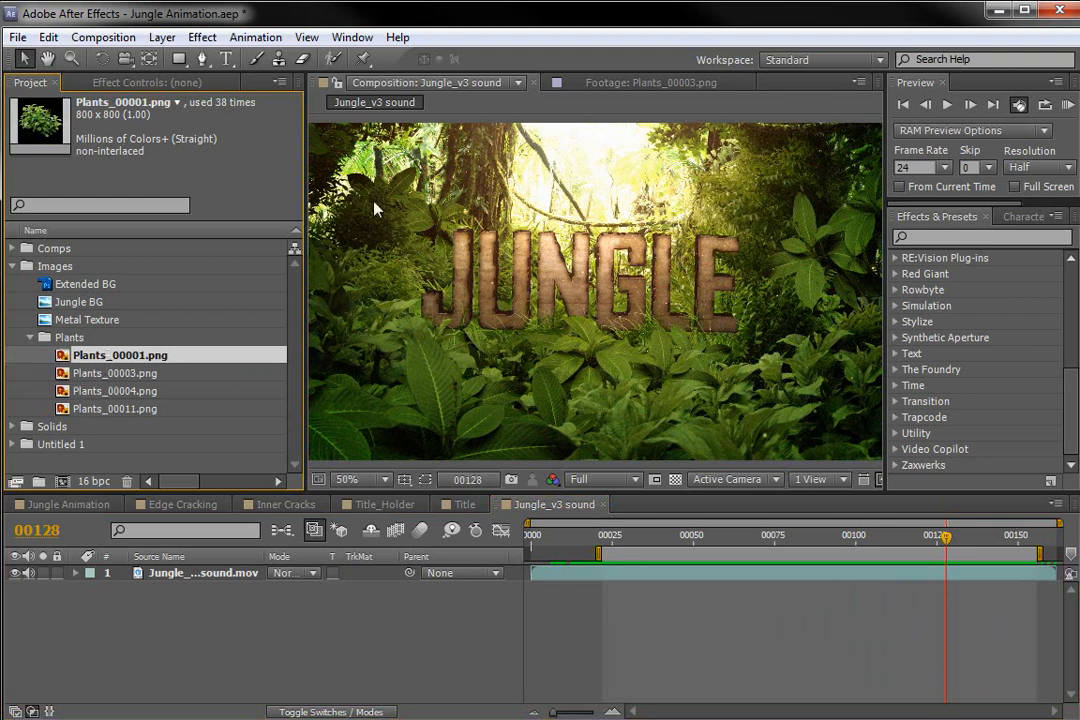
{"action": "left_click_drag", "start_coordinate": [605, 547], "coordinate": [875, 567]}
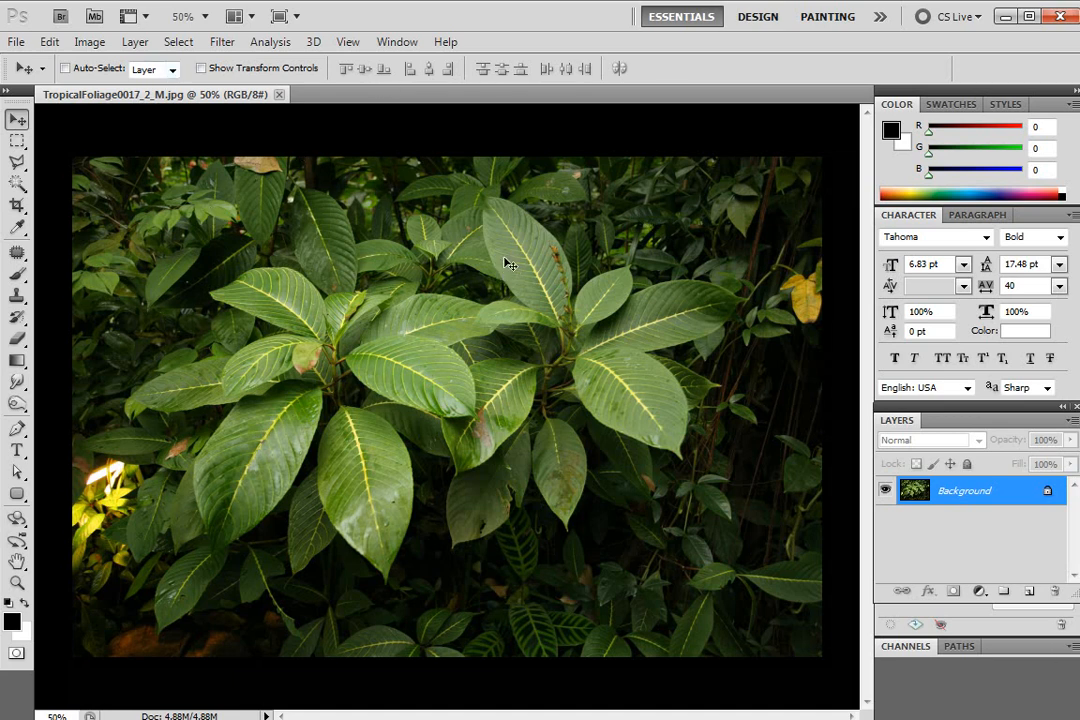
- In Photoshop, select the upper-left bright leaf in the TropicalFoliage photo using the Quick Selection Tool at brush size 15
{"action": "left_click", "coordinate": [19, 185]}
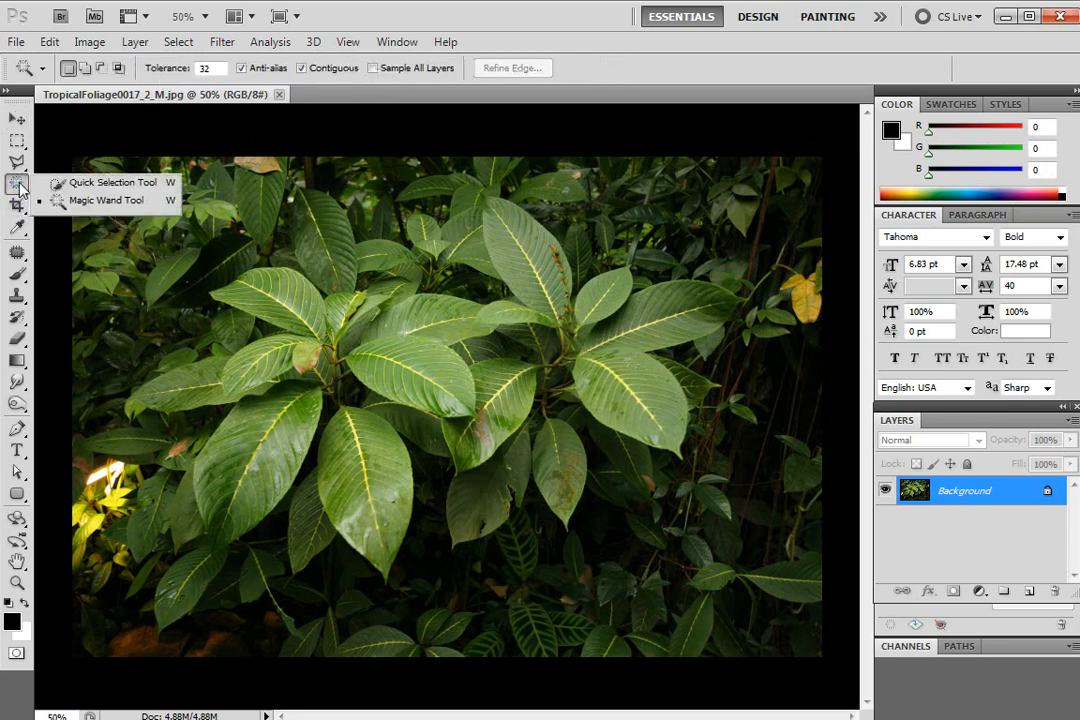
{"action": "left_click", "coordinate": [100, 182]}
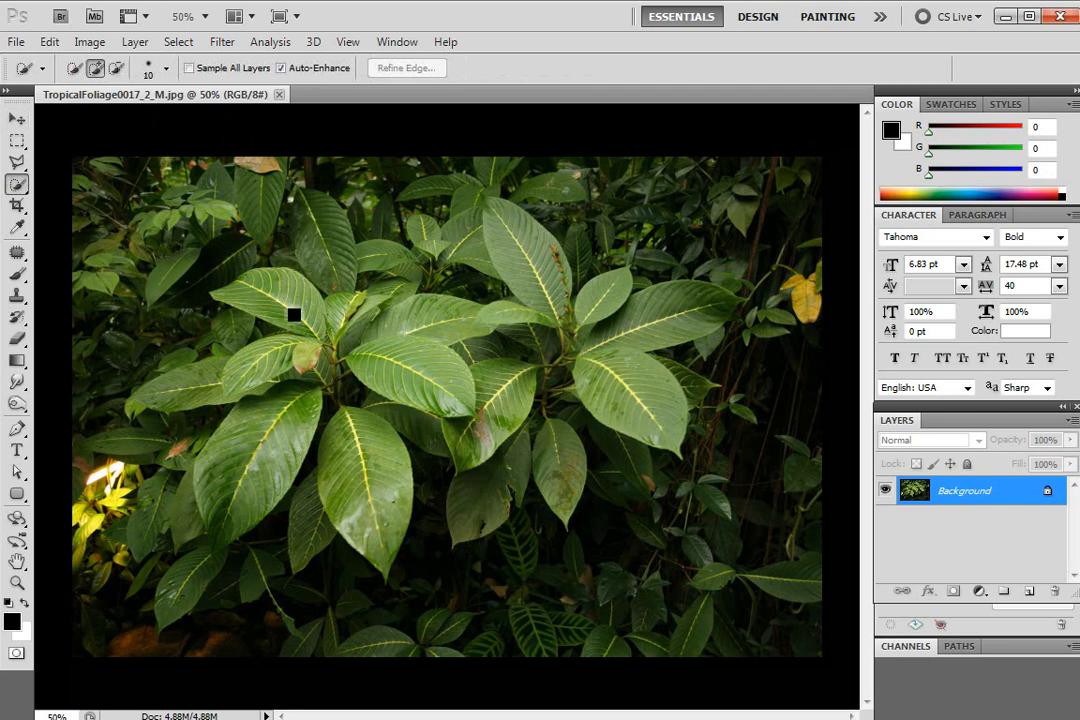
{"action": "key", "text": "bracketright"}
{"action": "mouse_move", "coordinate": [292, 314]}
{"action": "left_mouse_down"}
{"action": "mouse_move", "coordinate": [284, 299]}
{"action": "mouse_move", "coordinate": [297, 299]}
{"action": "mouse_move", "coordinate": [275, 292]}
{"action": "mouse_move", "coordinate": [256, 306]}
{"action": "left_mouse_up"}
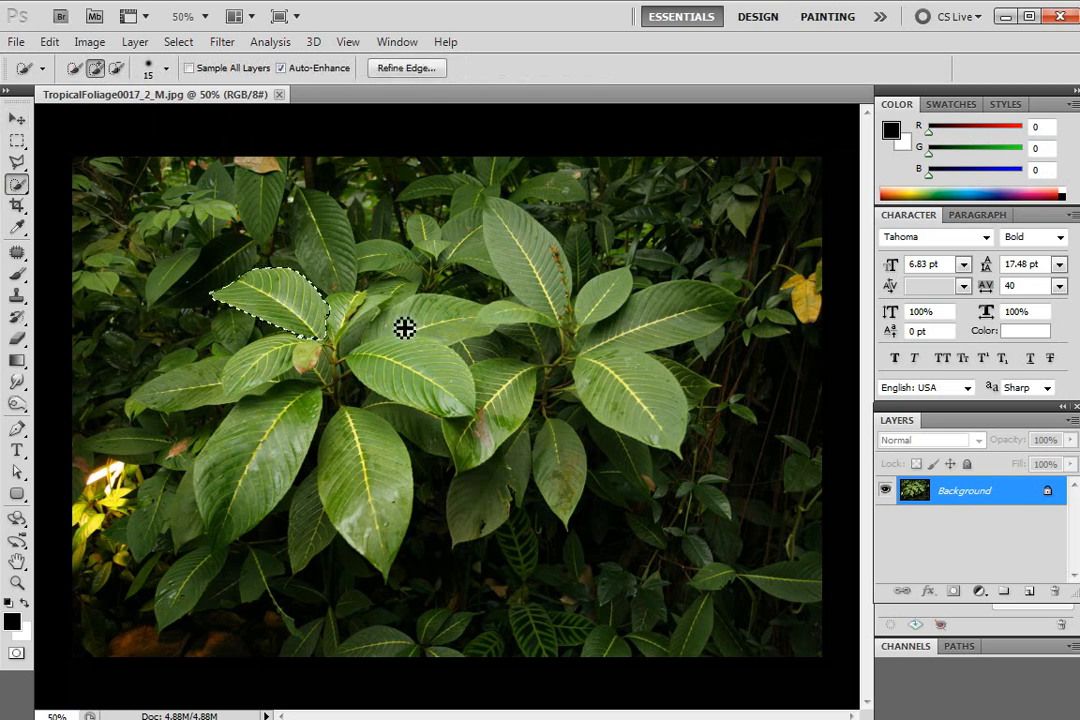
- Extend the selection over the other bright leaves of both plants, enlarging the brush to 30
{"action": "mouse_move", "coordinate": [231, 383]}
{"action": "left_mouse_down"}
{"action": "mouse_move", "coordinate": [276, 371]}
{"action": "mouse_move", "coordinate": [258, 378]}
{"action": "mouse_move", "coordinate": [320, 377]}
{"action": "mouse_move", "coordinate": [190, 392]}
{"action": "mouse_move", "coordinate": [295, 414]}
{"action": "mouse_move", "coordinate": [241, 491]}
{"action": "mouse_move", "coordinate": [388, 494]}
{"action": "left_mouse_up"}
{"action": "key", "text": "bracketright"}
{"action": "key", "text": "bracketright"}
{"action": "mouse_move", "coordinate": [380, 322]}
{"action": "left_mouse_down"}
{"action": "mouse_move", "coordinate": [419, 349]}
{"action": "mouse_move", "coordinate": [460, 327]}
{"action": "mouse_move", "coordinate": [526, 248]}
{"action": "mouse_move", "coordinate": [588, 318]}
{"action": "mouse_move", "coordinate": [644, 338]}
{"action": "mouse_move", "coordinate": [692, 321]}
{"action": "mouse_move", "coordinate": [640, 410]}
{"action": "left_mouse_up"}
{"action": "mouse_move", "coordinate": [559, 380]}
{"action": "left_mouse_down"}
{"action": "mouse_move", "coordinate": [551, 466]}
{"action": "mouse_move", "coordinate": [503, 451]}
{"action": "mouse_move", "coordinate": [515, 403]}
{"action": "mouse_move", "coordinate": [482, 444]}
{"action": "mouse_move", "coordinate": [481, 394]}
{"action": "mouse_move", "coordinate": [386, 434]}
{"action": "left_mouse_up"}
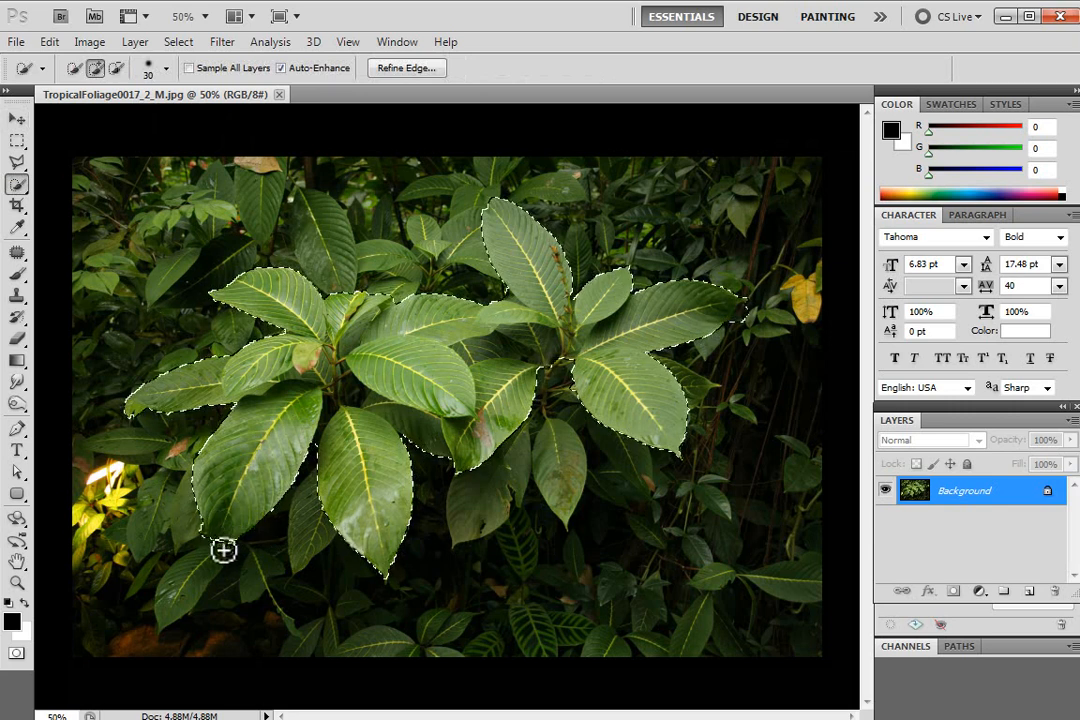
- Adjust the selection around the small leaves above the left plant and add the two darker leaves hanging below the right plant
{"action": "key", "text": "alt"}
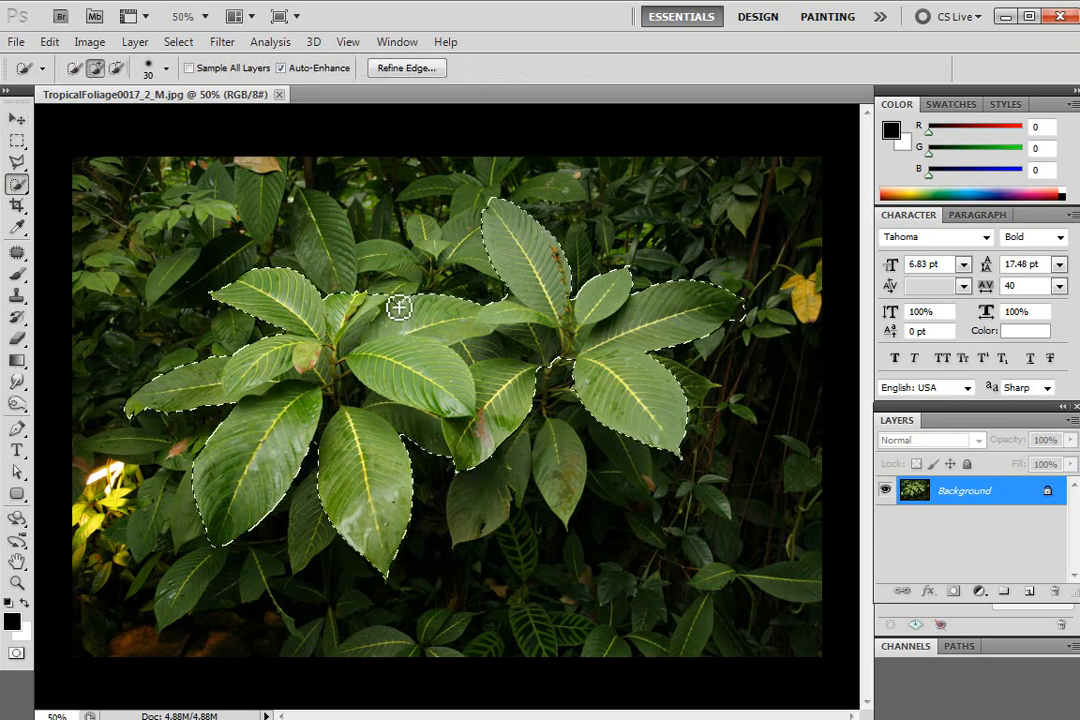
{"action": "left_click", "coordinate": [390, 272], "text": "alt"}
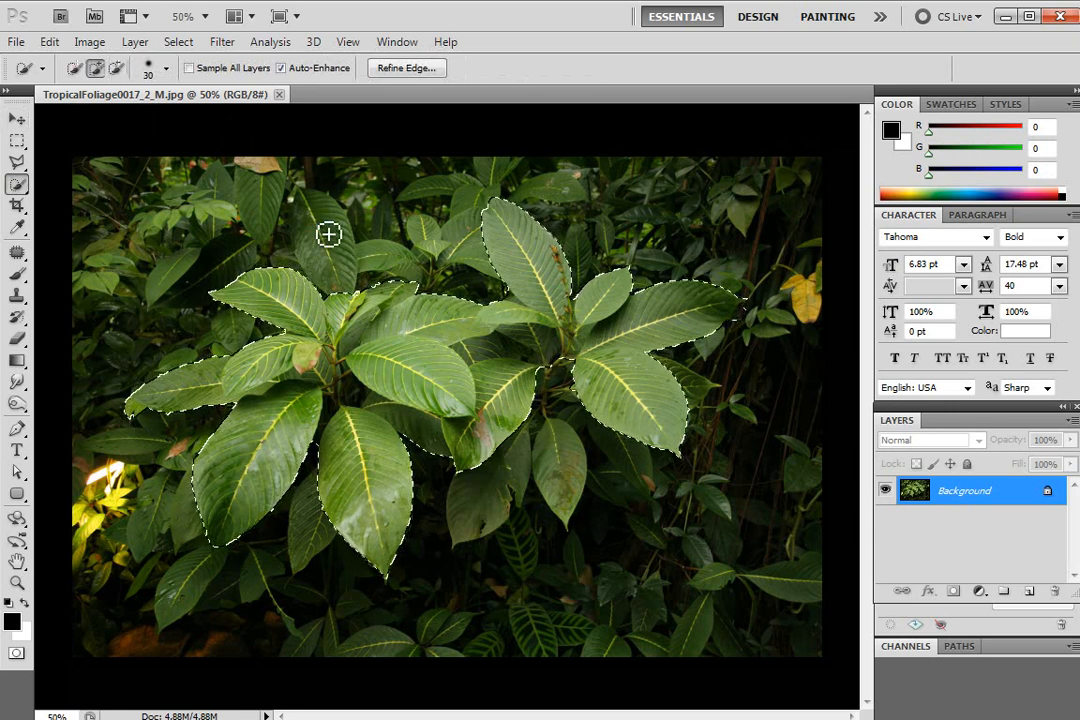
{"action": "left_click_drag", "start_coordinate": [569, 448], "coordinate": [566, 488]}
{"action": "mouse_move", "coordinate": [540, 422]}
{"action": "left_mouse_down"}
{"action": "mouse_move", "coordinate": [523, 471]}
{"action": "mouse_move", "coordinate": [523, 461]}
{"action": "mouse_move", "coordinate": [482, 485]}
{"action": "left_mouse_up"}
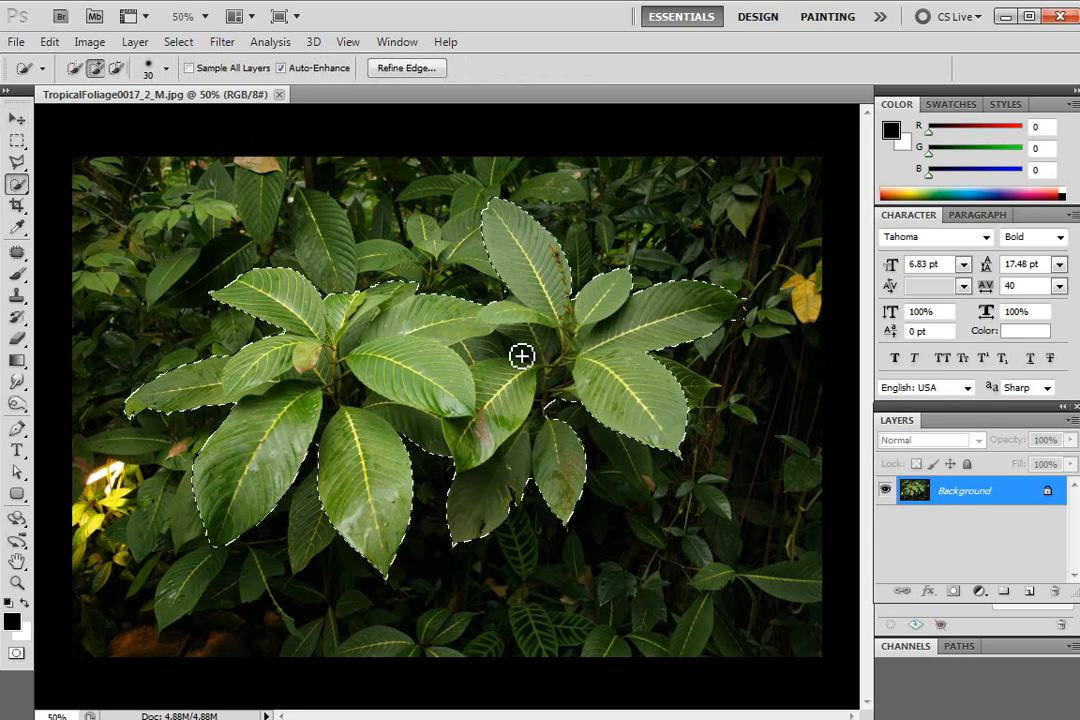
- Convert the Background into a regular layer and mask it with the plant selection
{"action": "double_click", "coordinate": [1020, 491]}
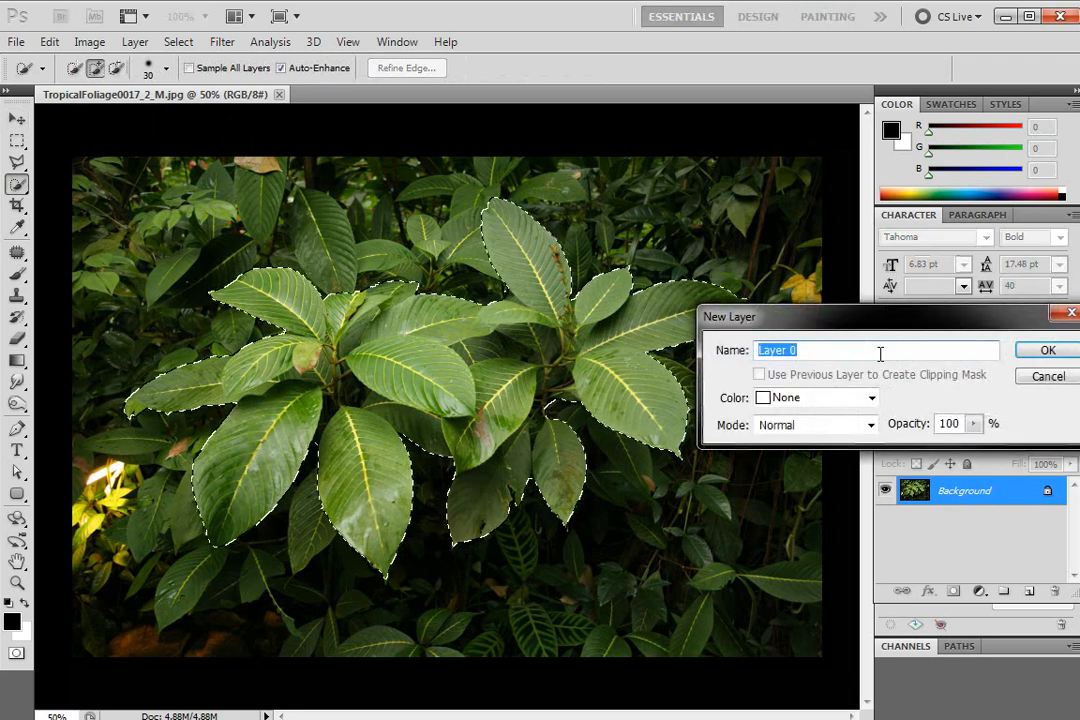
{"action": "left_click", "coordinate": [931, 344]}
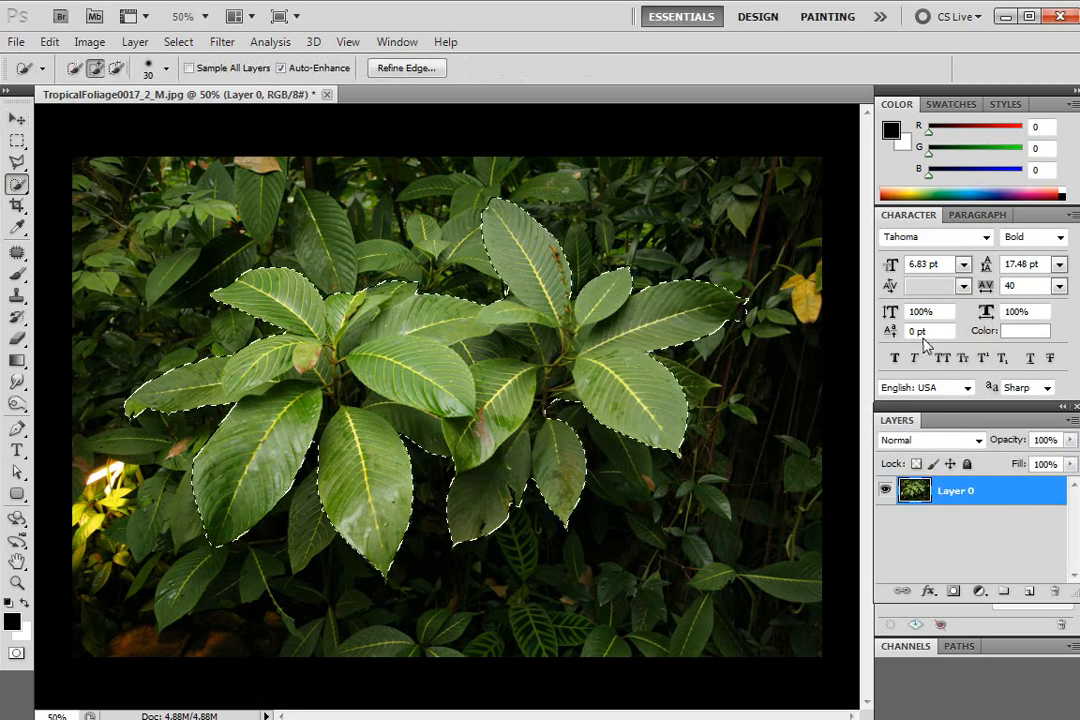
{"action": "left_click", "coordinate": [952, 592]}
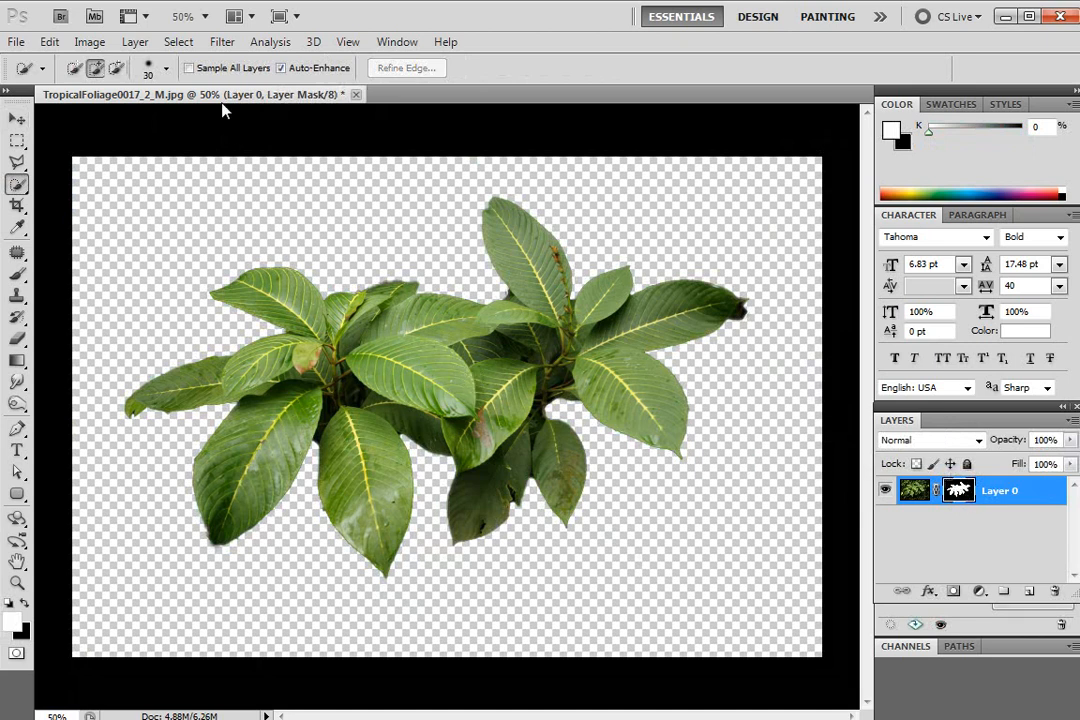
- Open Refine Mask for the plant's layer mask and set Smooth to 14
{"action": "left_click", "coordinate": [186, 45]}
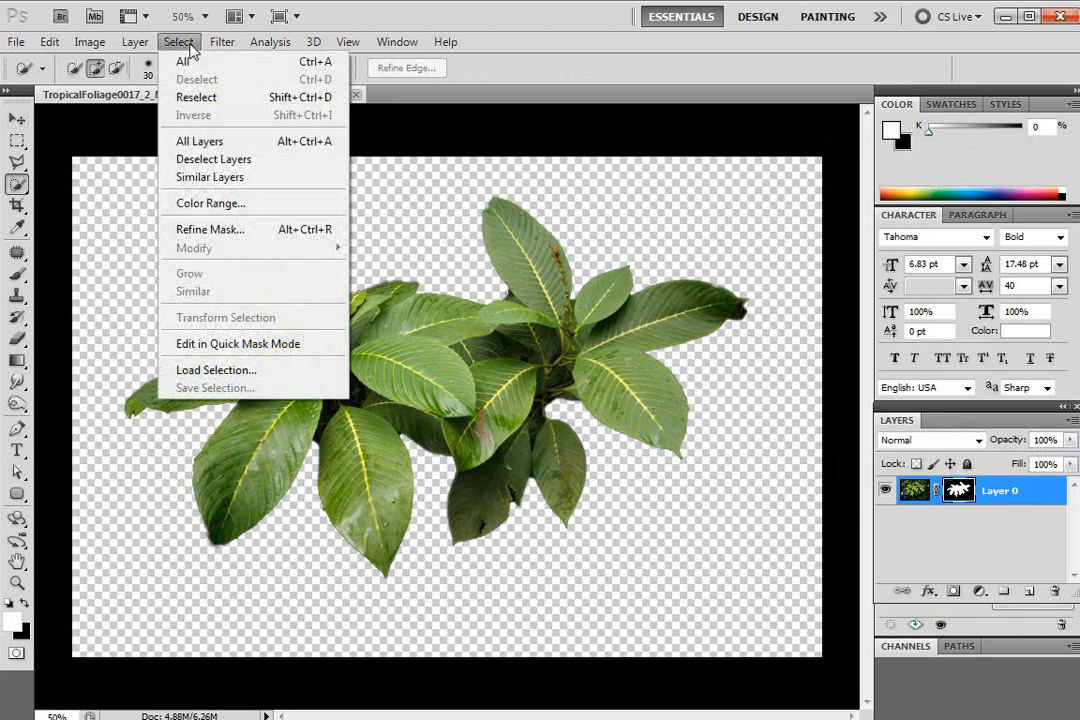
{"action": "left_click", "coordinate": [233, 230]}
{"action": "left_click_drag", "start_coordinate": [796, 206], "coordinate": [716, 128]}
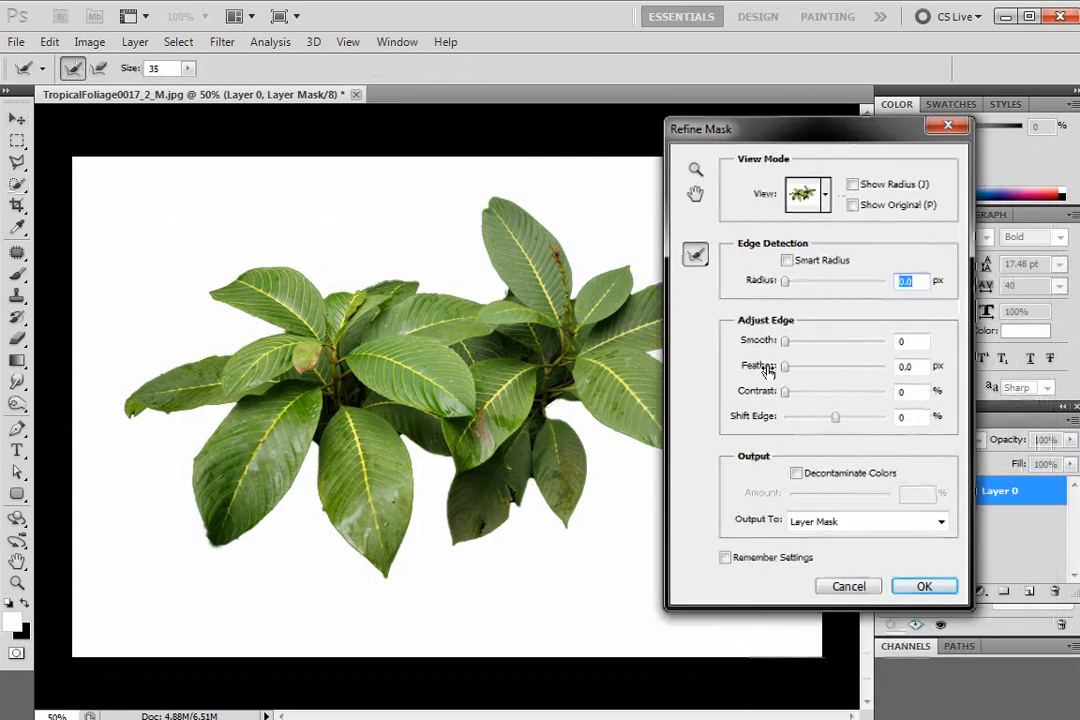
{"action": "left_click_drag", "start_coordinate": [790, 345], "coordinate": [800, 345]}
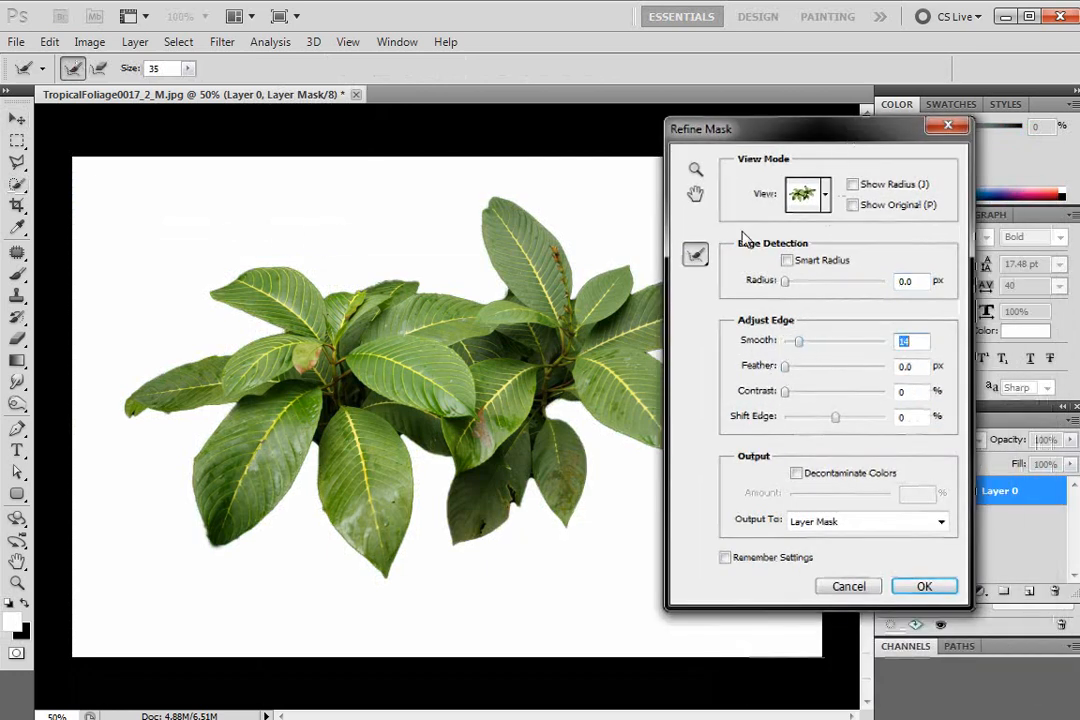
- Set the mask's Contrast to 32% and Shift Edge to -36% while checking the leaf edges up close, and apply the refinement
{"action": "left_click", "coordinate": [696, 169]}
{"action": "left_click", "coordinate": [481, 470]}
{"action": "left_click", "coordinate": [441, 474]}
{"action": "left_click", "coordinate": [410, 456]}
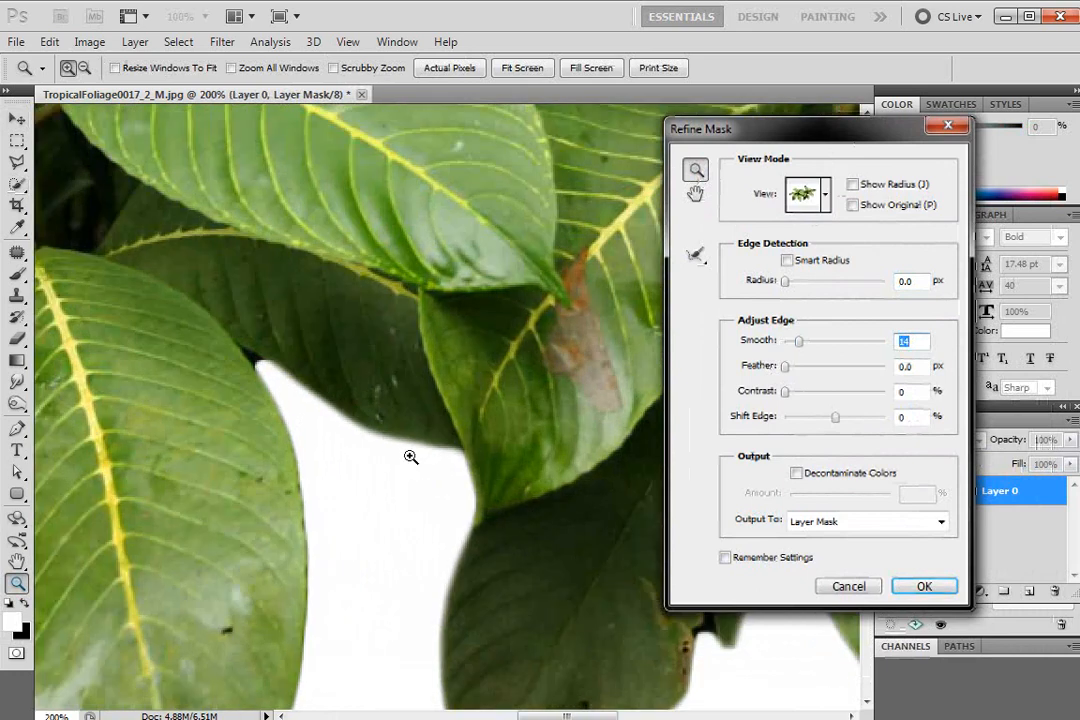
{"action": "left_click", "coordinate": [814, 392]}
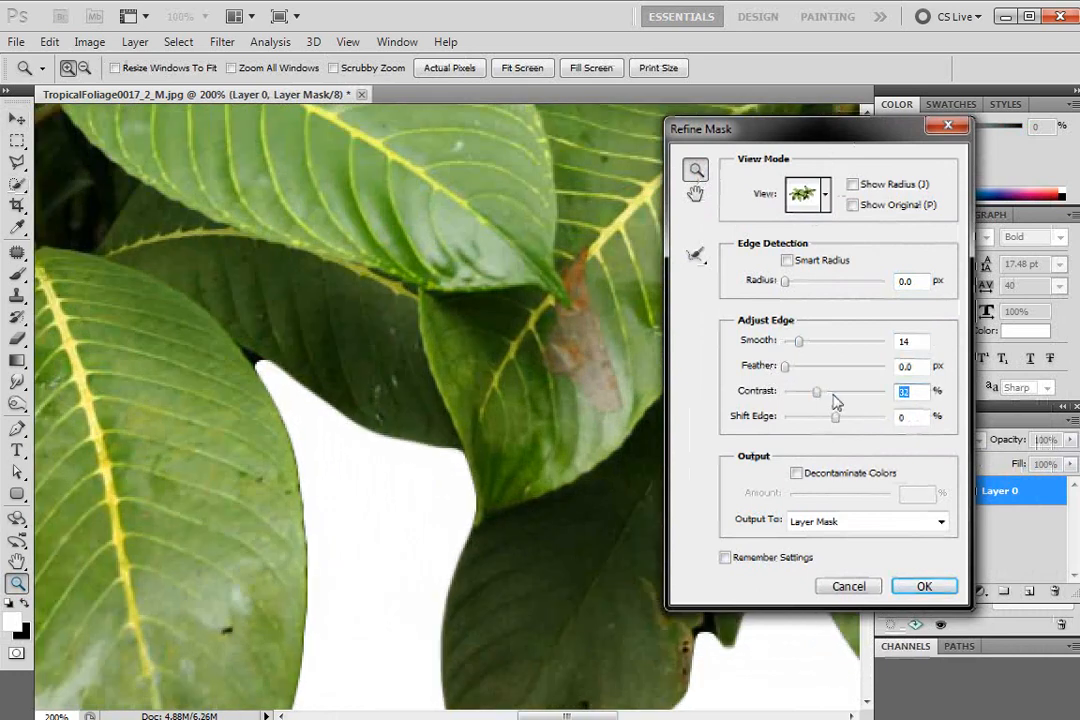
{"action": "left_click_drag", "start_coordinate": [837, 417], "coordinate": [853, 417]}
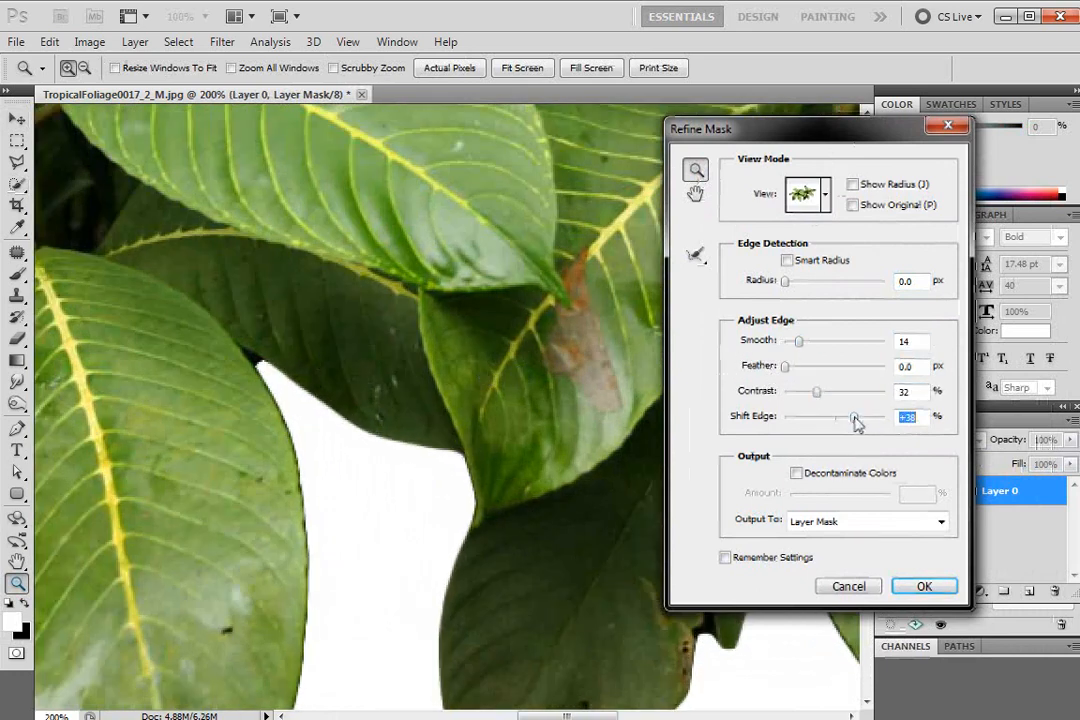
{"action": "left_click", "coordinate": [818, 420]}
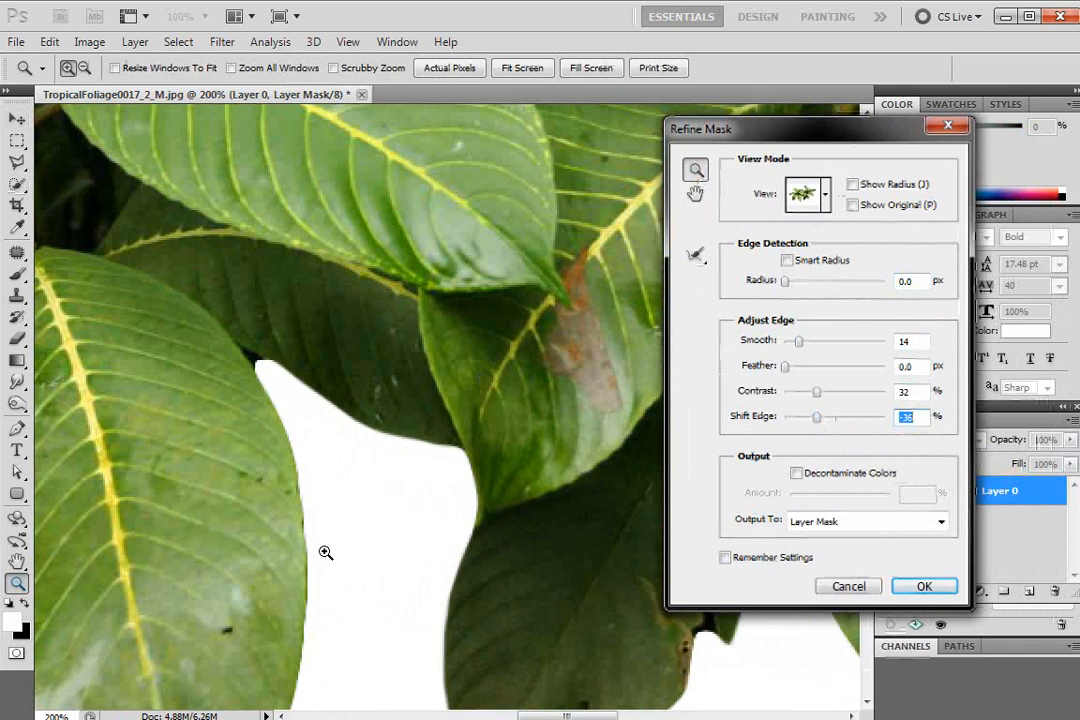
{"action": "left_click", "coordinate": [922, 586]}
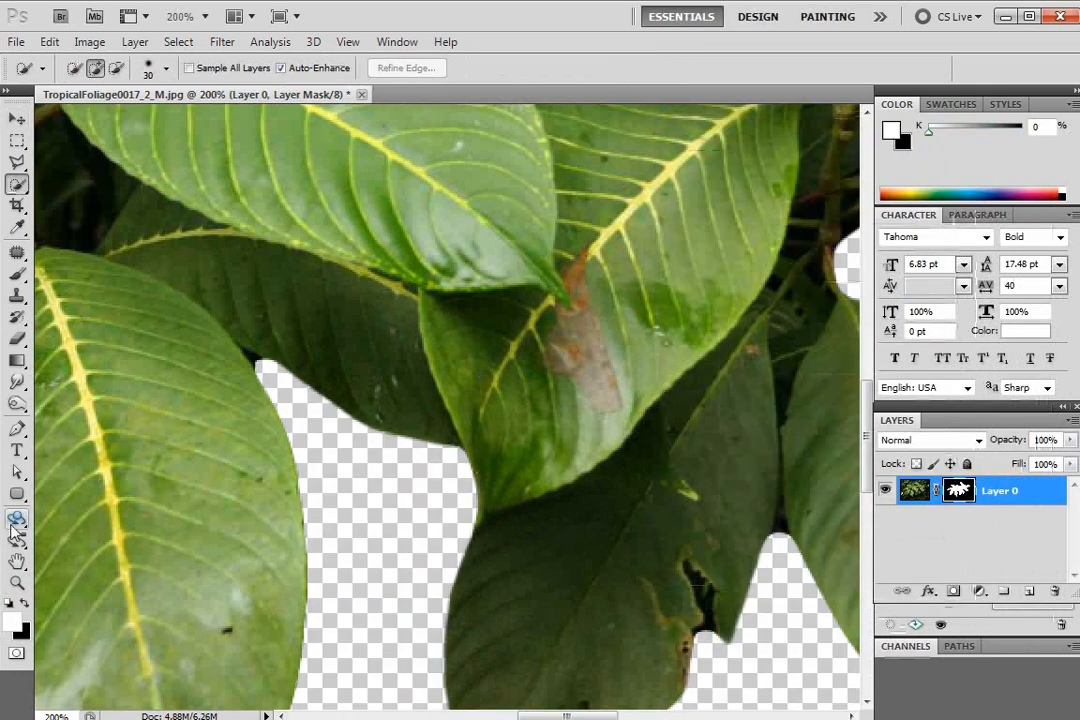
- Check the whole plant cutout at a smaller scale and switch back to After Effects
{"action": "left_click", "coordinate": [17, 583]}
{"action": "left_click", "coordinate": [439, 356], "text": "alt"}
{"action": "left_click", "coordinate": [495, 390], "text": "alt"}
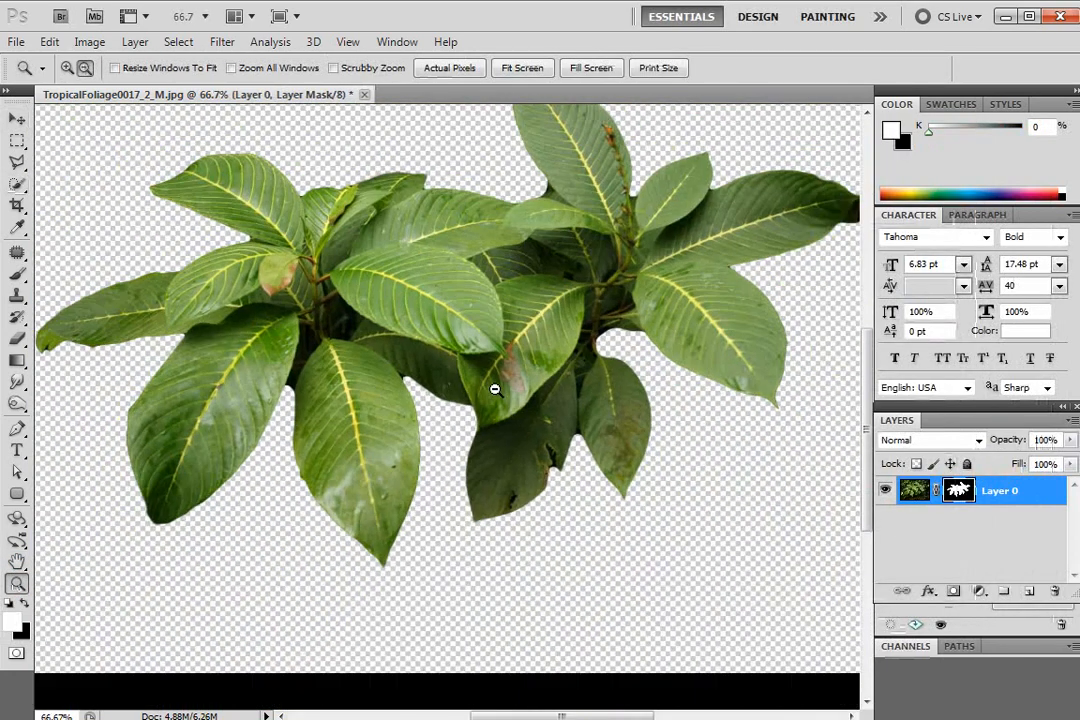
{"action": "left_click", "coordinate": [16, 42]}
{"action": "left_click", "coordinate": [595, 10]}
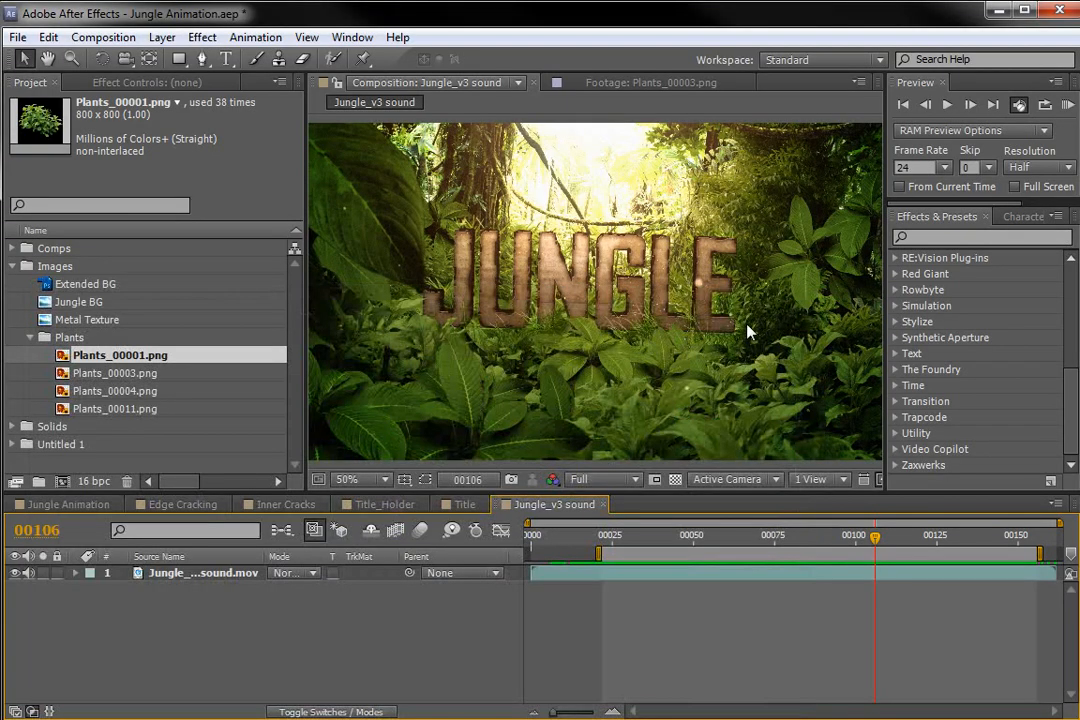
- Go to frame 114 and add a black solid layer above the movie in the Jungle_v3 sound composition
{"action": "left_click_drag", "start_coordinate": [767, 533], "coordinate": [901, 553]}
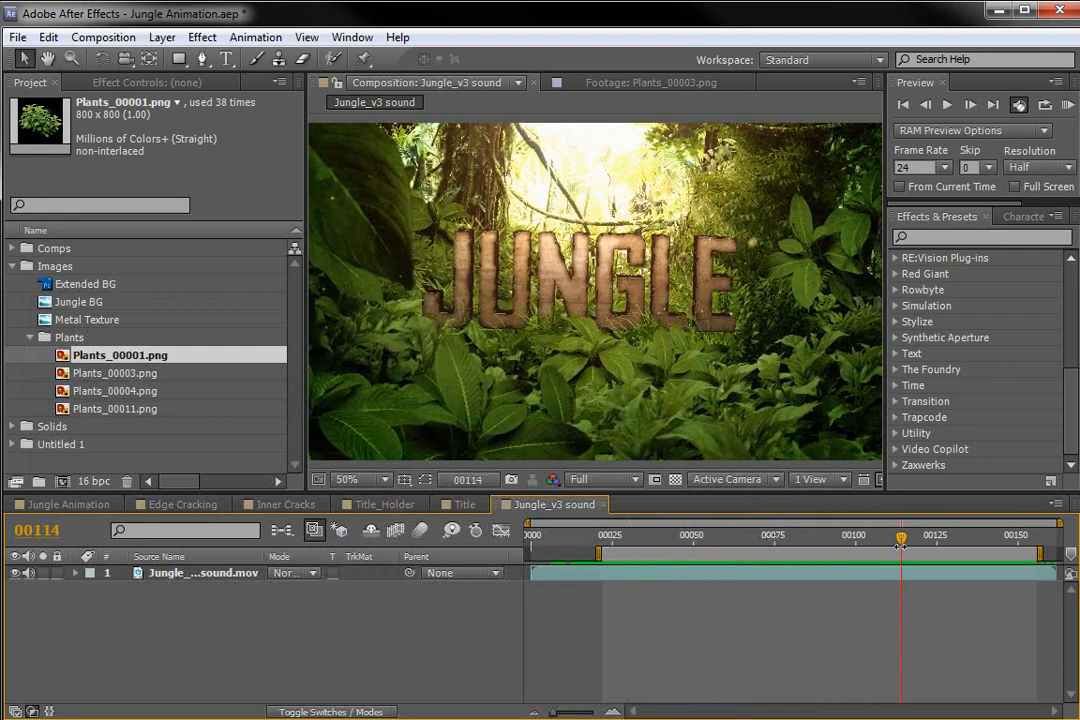
{"action": "left_click", "coordinate": [162, 37]}
{"action": "mouse_move", "coordinate": [181, 55]}
{"action": "left_click", "coordinate": [560, 79]}
- Apply the CC Rain effect to the black solid and set its blending mode to Add
{"action": "left_click", "coordinate": [897, 240]}
{"action": "type", "text": "rain"}
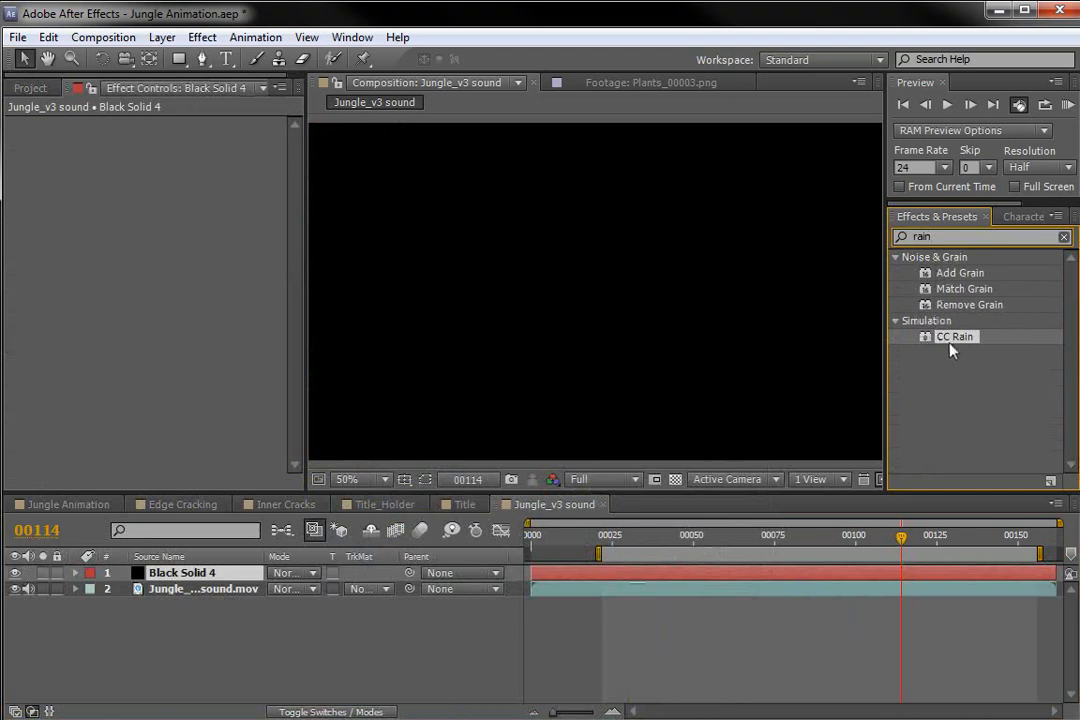
{"action": "left_click_drag", "start_coordinate": [955, 337], "coordinate": [622, 340]}
{"action": "left_click", "coordinate": [290, 572]}
{"action": "left_click", "coordinate": [378, 463]}
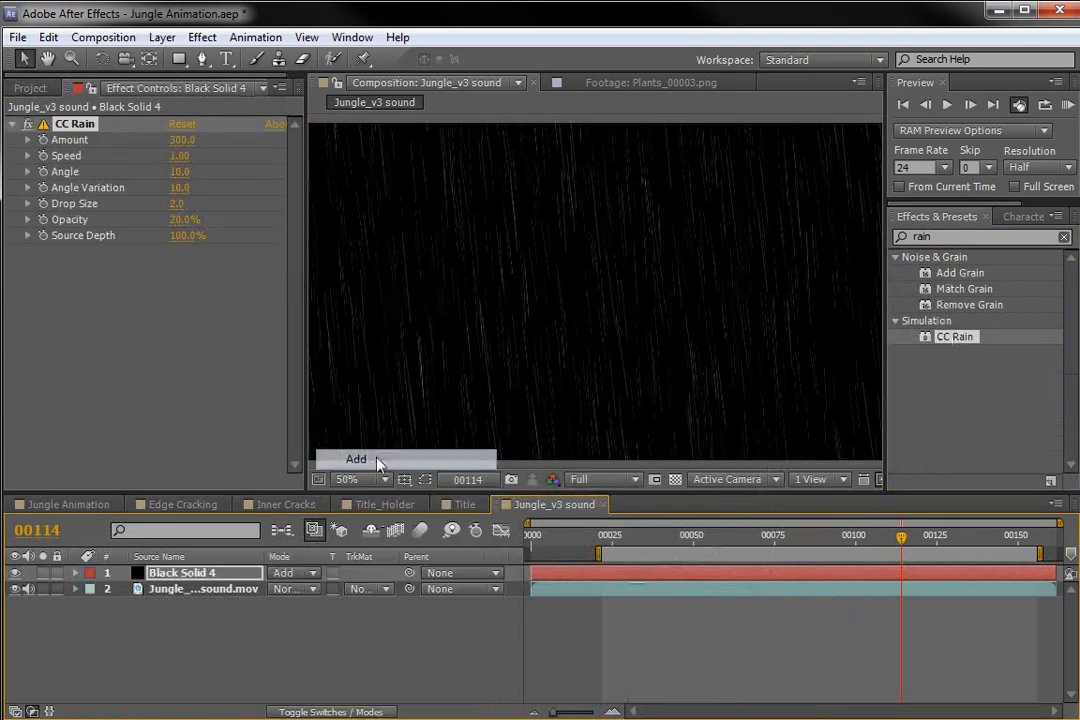
- Scrub through the rain overlay around frame 107 and create a new 1280 x 720 composition with a duration of 300 frames
{"action": "left_click_drag", "start_coordinate": [716, 548], "coordinate": [886, 552]}
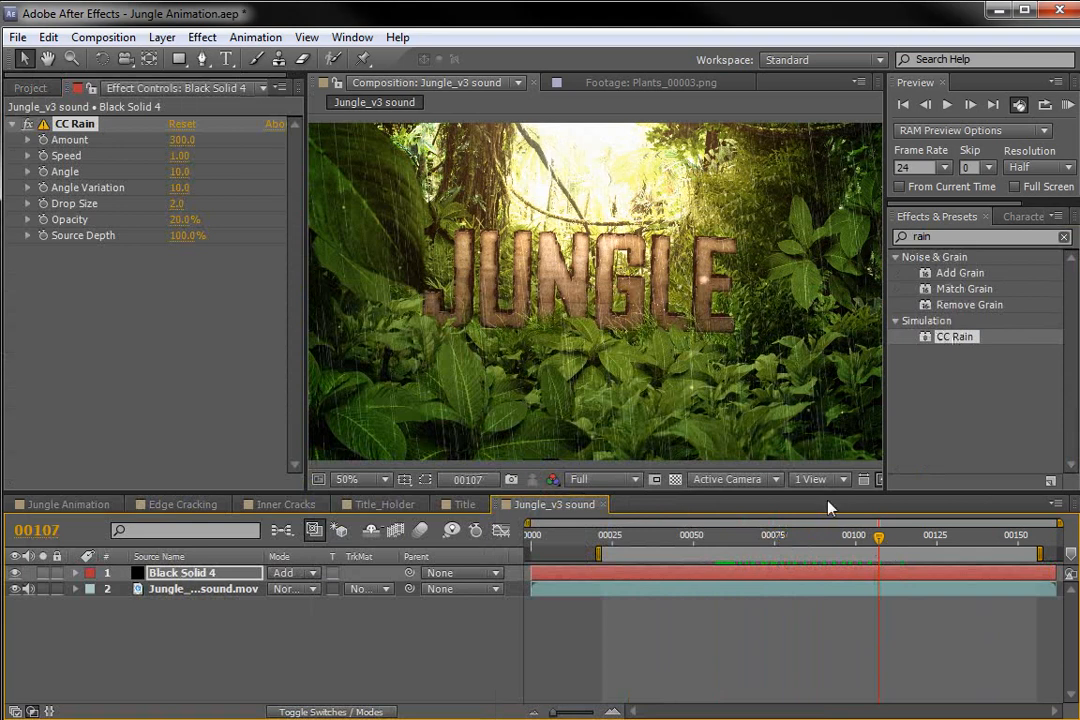
{"action": "left_click", "coordinate": [103, 37]}
{"action": "left_click", "coordinate": [180, 58]}
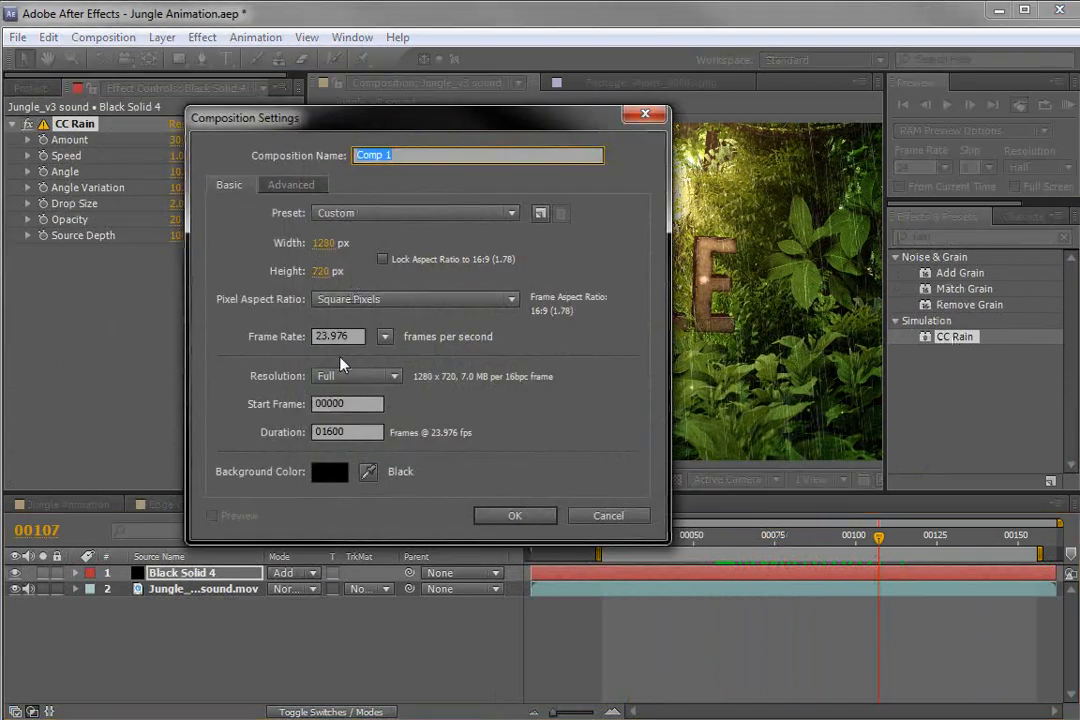
{"action": "left_click_drag", "start_coordinate": [369, 433], "coordinate": [262, 435]}
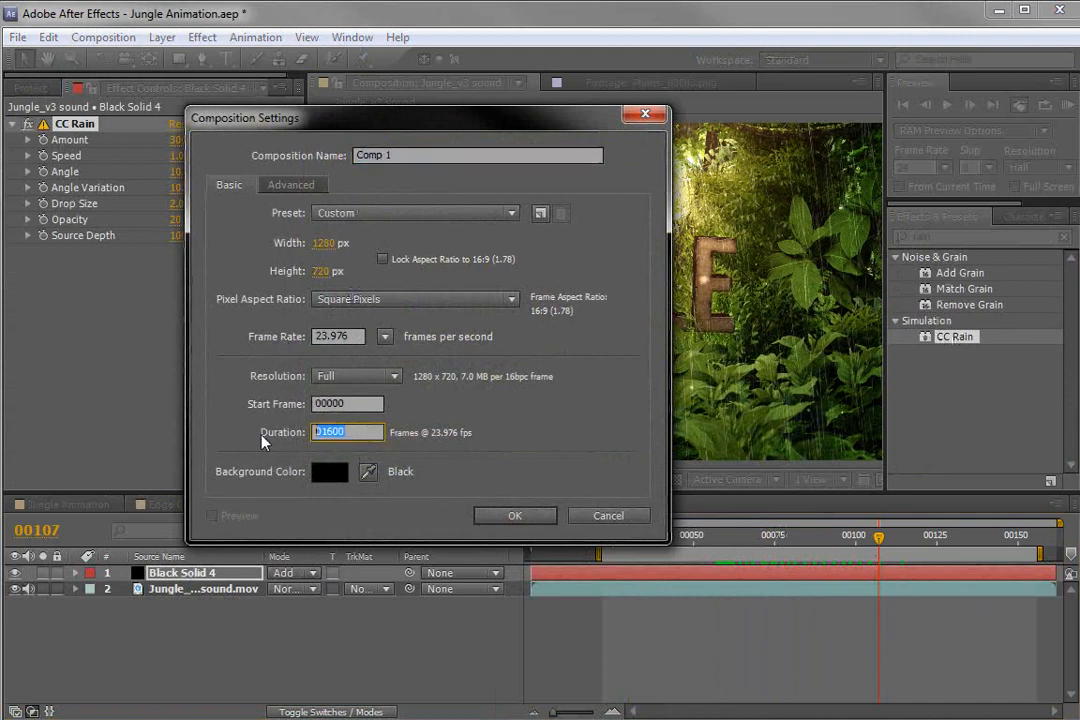
{"action": "type", "text": "300"}
{"action": "left_click", "coordinate": [514, 515]}
{"action": "left_click_drag", "start_coordinate": [530, 537], "coordinate": [473, 574]}
{"action": "left_click", "coordinate": [32, 82]}
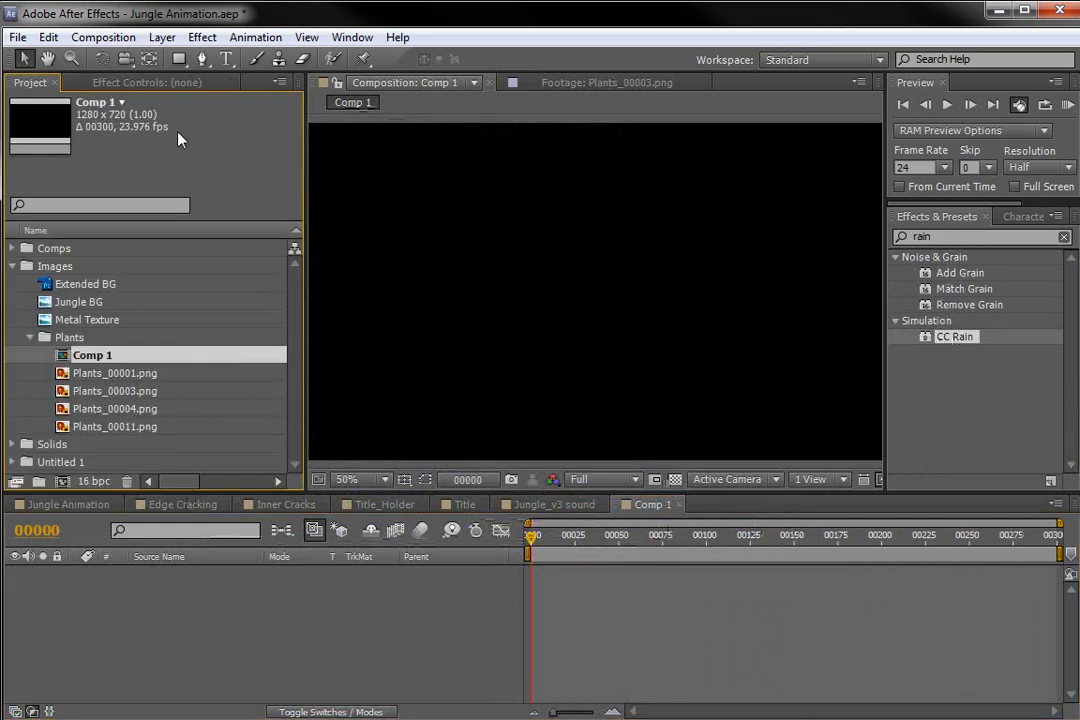
- Add a text layer reading WELCOME and move it near the frame's center with the title-safe guides shown temporarily
{"action": "left_click", "coordinate": [226, 58]}
{"action": "left_click", "coordinate": [455, 295]}
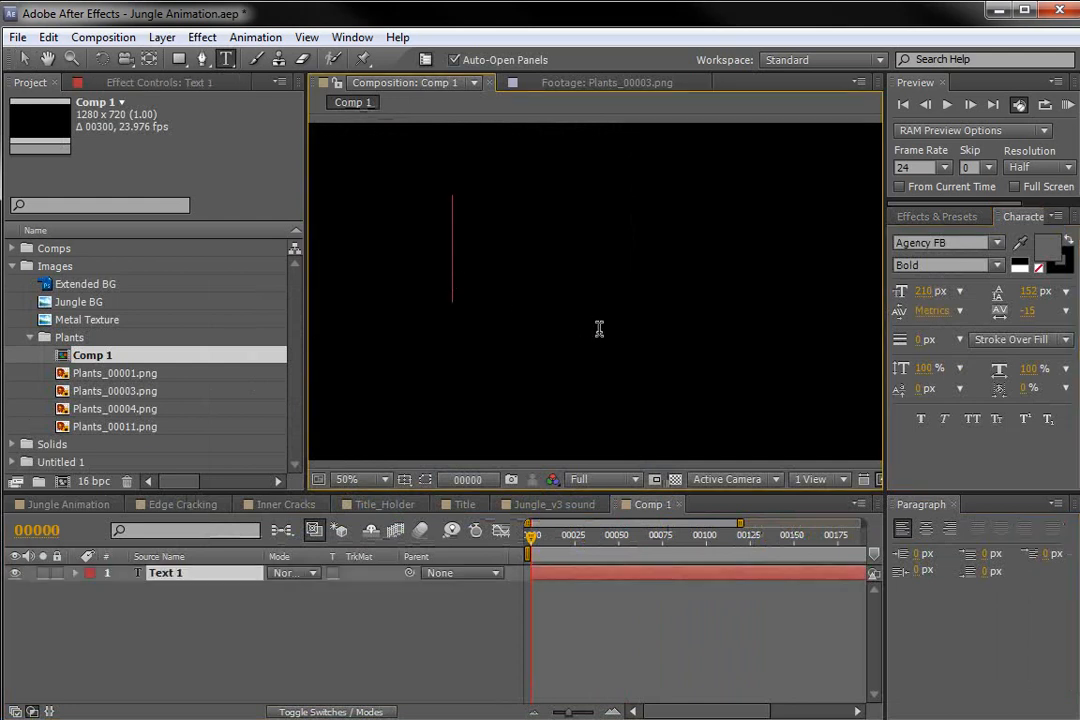
{"action": "type", "text": "WELCOME"}
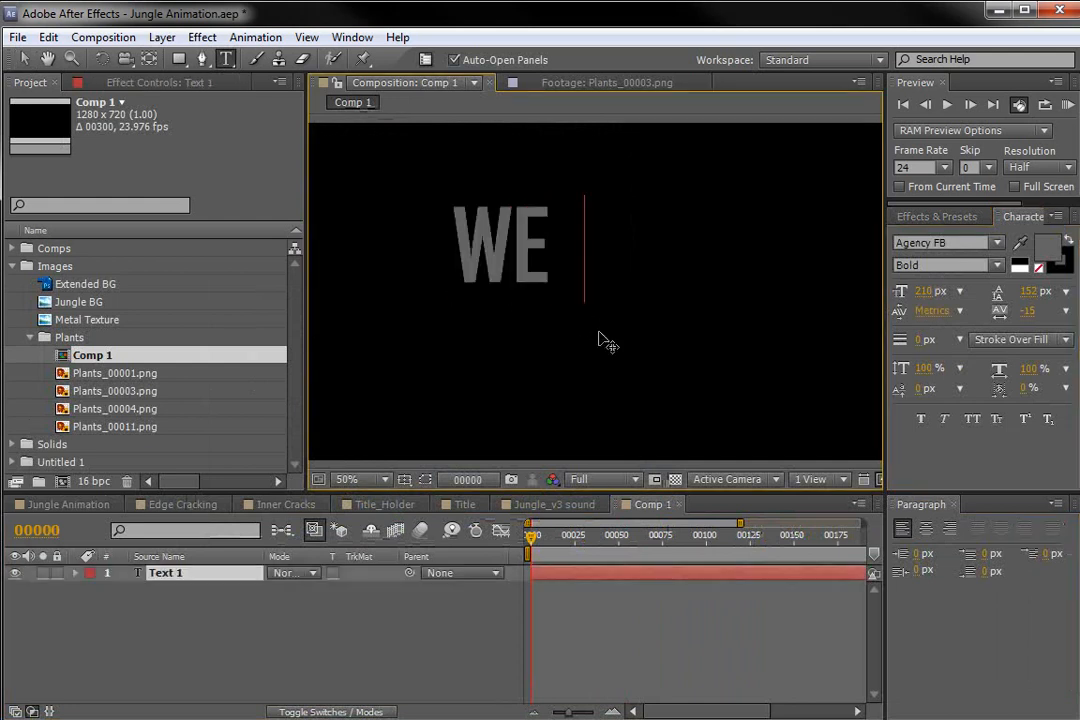
{"action": "left_click", "coordinate": [22, 58]}
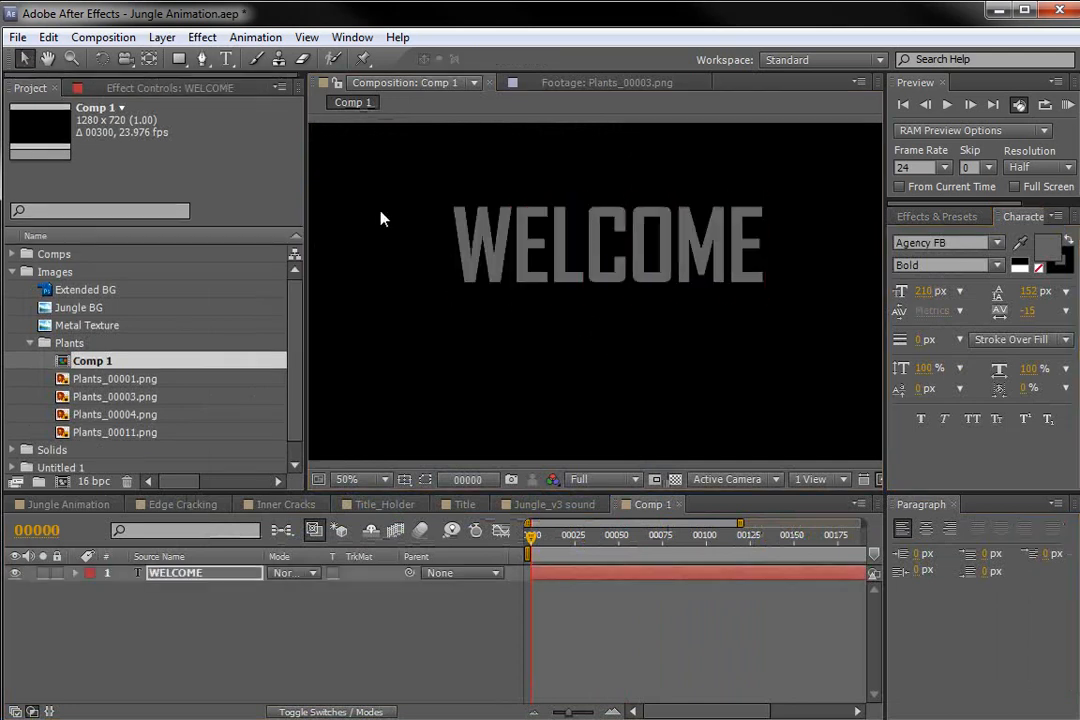
{"action": "key", "text": "apostrophe"}
{"action": "left_click_drag", "start_coordinate": [651, 260], "coordinate": [652, 294]}
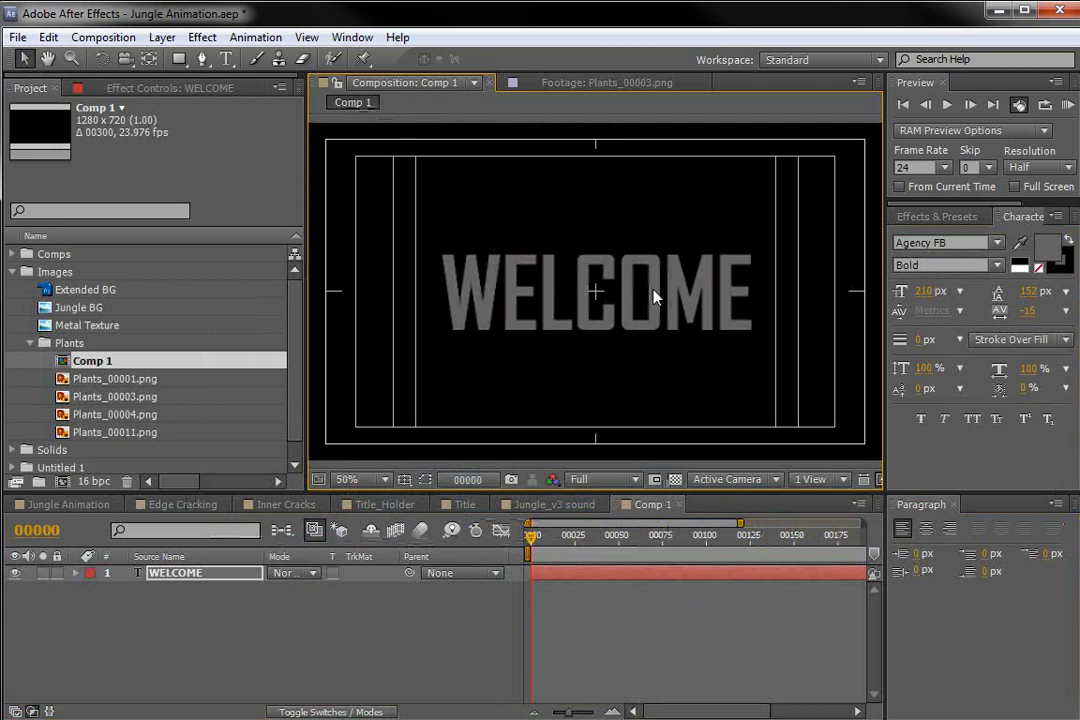
{"action": "key", "text": "apostrophe"}
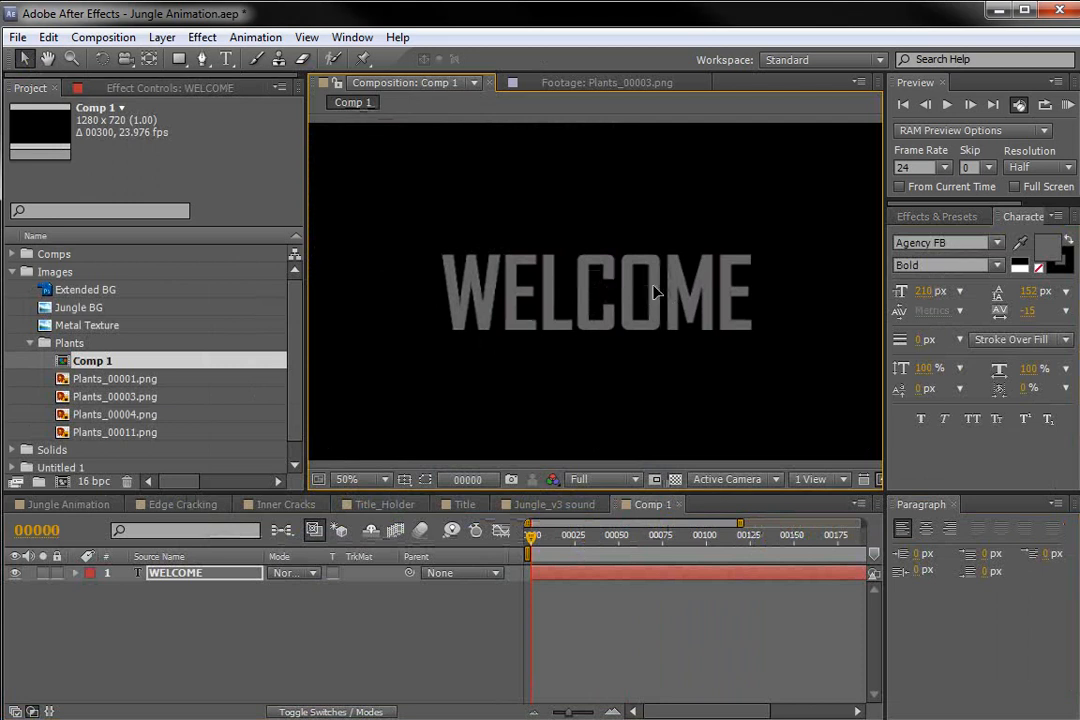
- Scale up the WELCOME text, center-align its paragraph and reposition it in the middle of the frame using the title-safe guides
{"action": "key", "text": "apostrophe"}
{"action": "key", "text": "Return"}
{"action": "left_click", "coordinate": [768, 256]}
{"action": "left_click", "coordinate": [752, 257]}
{"action": "left_click_drag", "start_coordinate": [752, 257], "coordinate": [806, 242]}
{"action": "left_click_drag", "start_coordinate": [694, 296], "coordinate": [665, 294]}
{"action": "left_click", "coordinate": [927, 537]}
{"action": "left_click_drag", "start_coordinate": [451, 251], "coordinate": [593, 270]}
{"action": "key", "text": "apostrophe"}
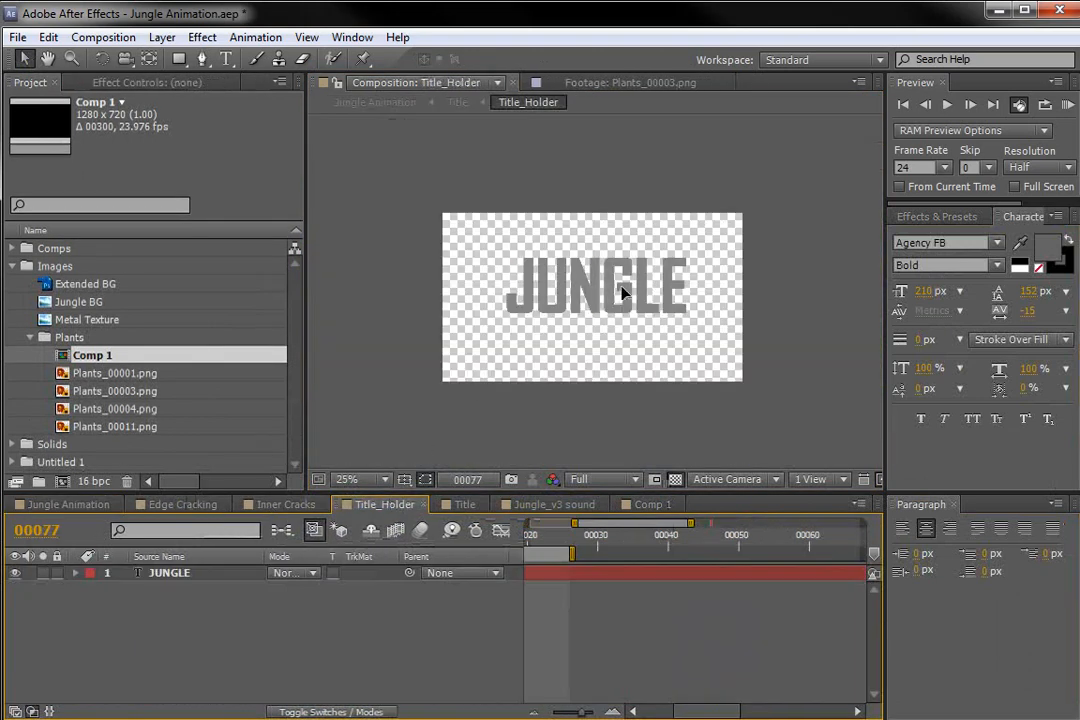
- Replace the JUNGLE text in the Title_Holder composition with HOLDER
{"action": "left_click", "coordinate": [621, 292]}
{"action": "scroll", "coordinate": [621, 292], "scroll_direction": "up", "scroll_amount": 2}
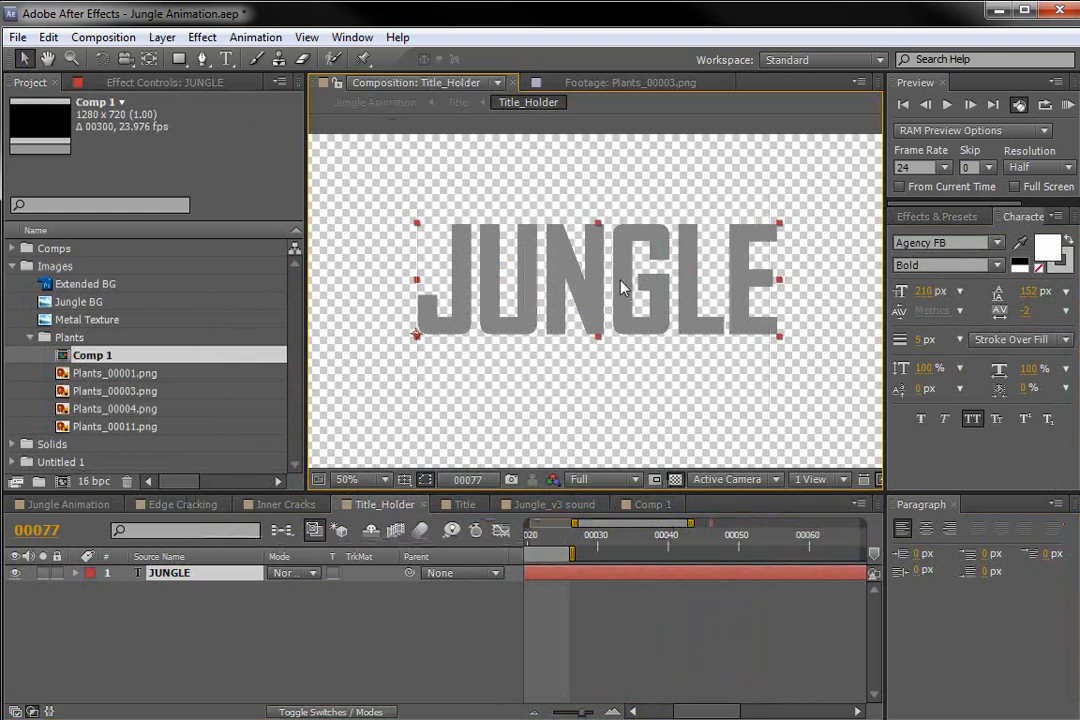
{"action": "double_click", "coordinate": [620, 281]}
{"action": "key", "text": "Left"}
{"action": "key", "text": "Right"}
{"action": "key", "text": "ctrl+a"}
{"action": "type", "text": "HOLDER"}
{"action": "key", "text": "Escape"}
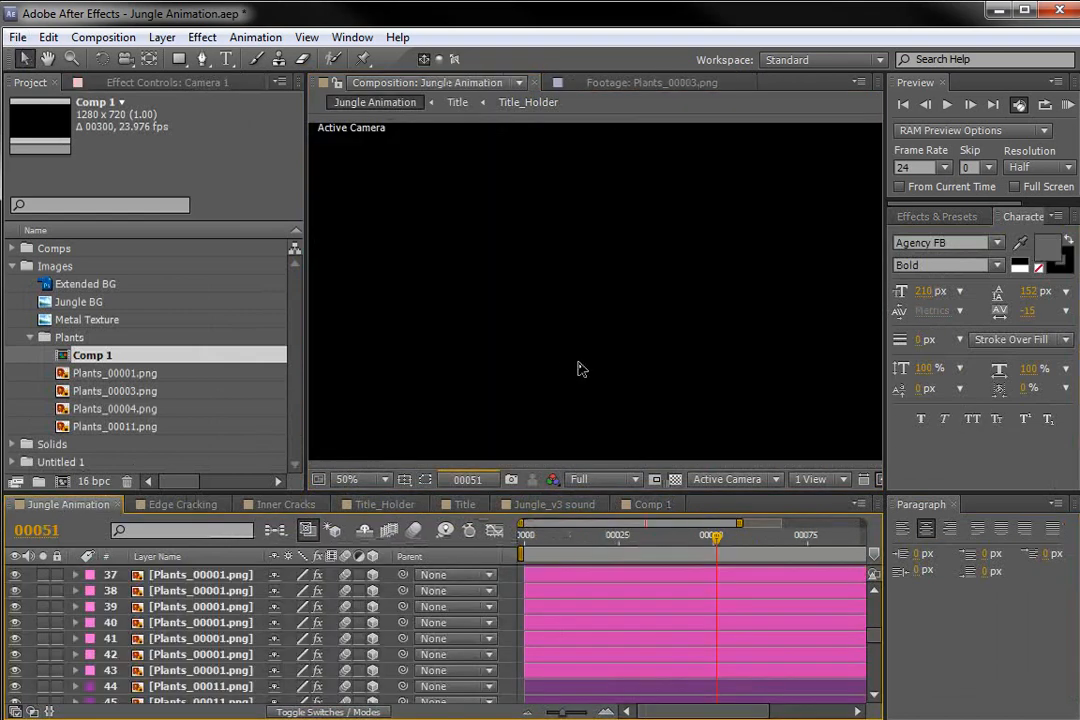
- Examine the changed title at frame 69 of the Jungle Animation composition, up close and in full, and return to Title_Holder
{"action": "left_click", "coordinate": [785, 537]}
{"action": "scroll", "coordinate": [610, 323], "scroll_direction": "up", "scroll_amount": 2}
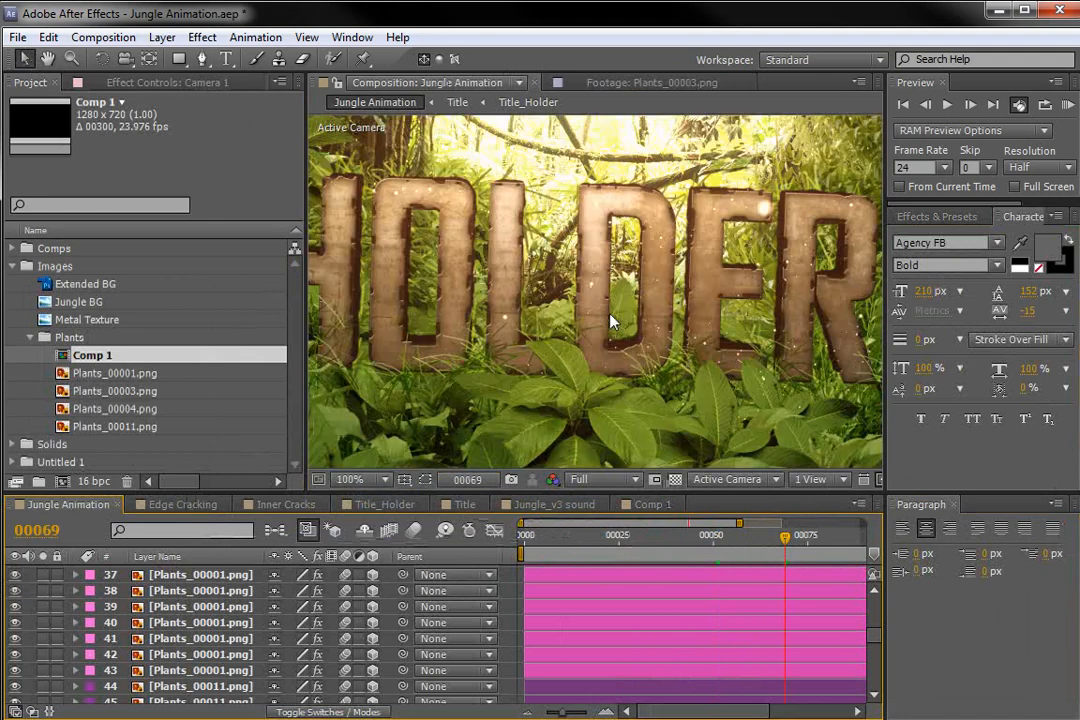
{"action": "left_click_drag", "start_coordinate": [378, 208], "coordinate": [525, 248]}
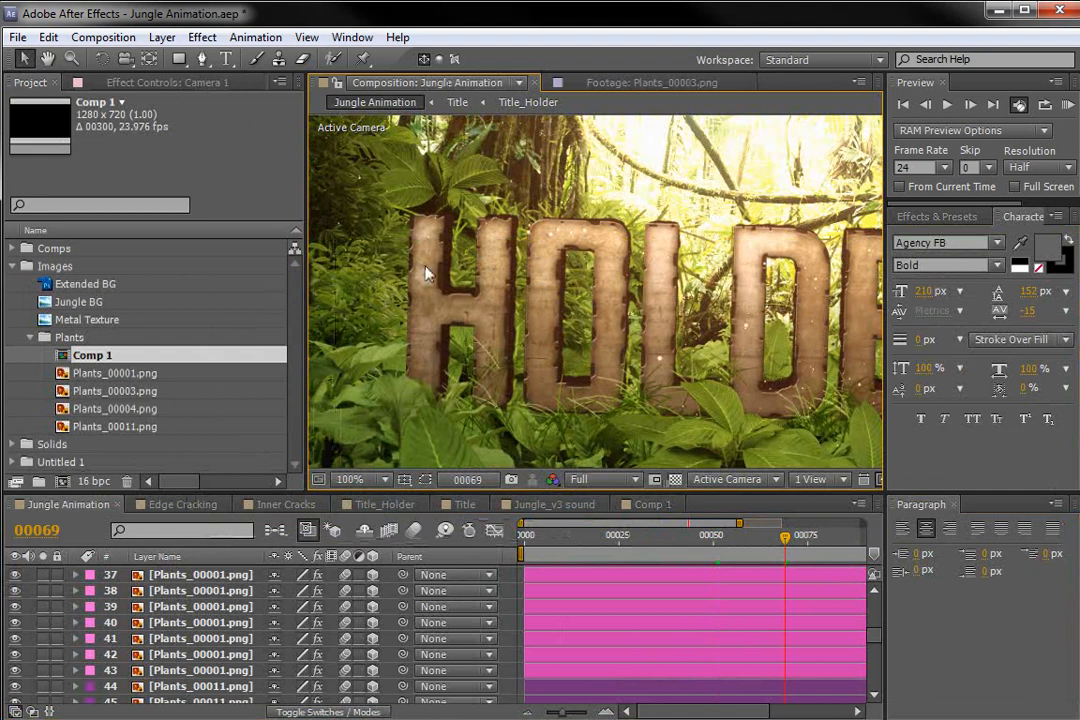
{"action": "scroll", "coordinate": [760, 342], "scroll_direction": "down", "scroll_amount": 2}
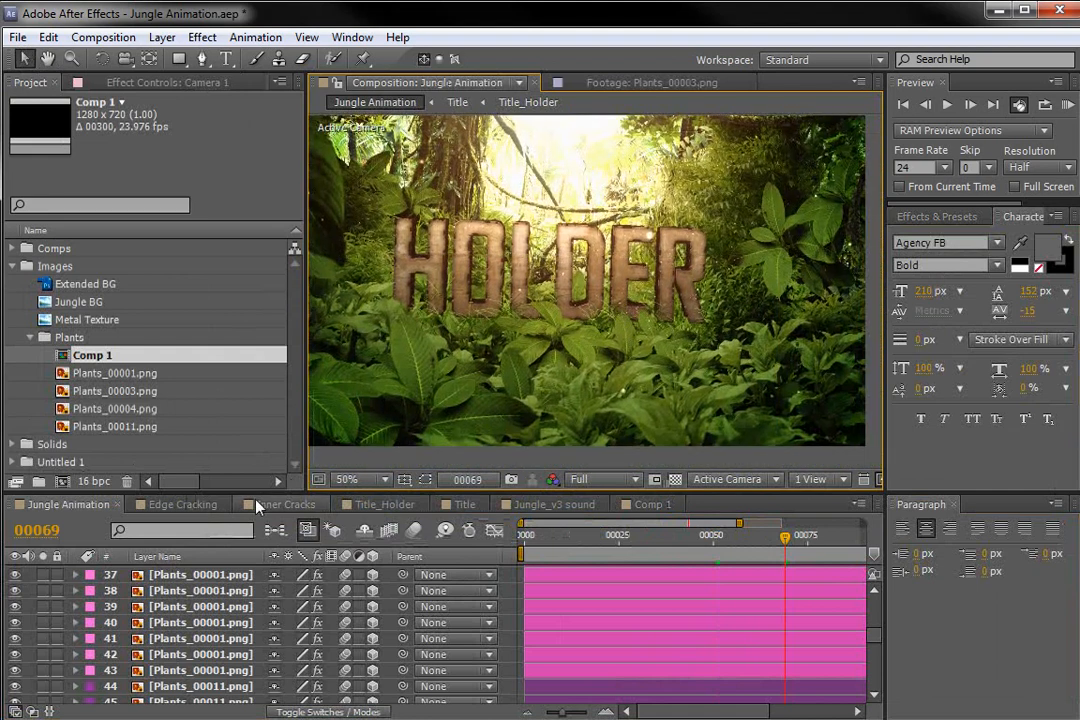
{"action": "left_click", "coordinate": [396, 505]}
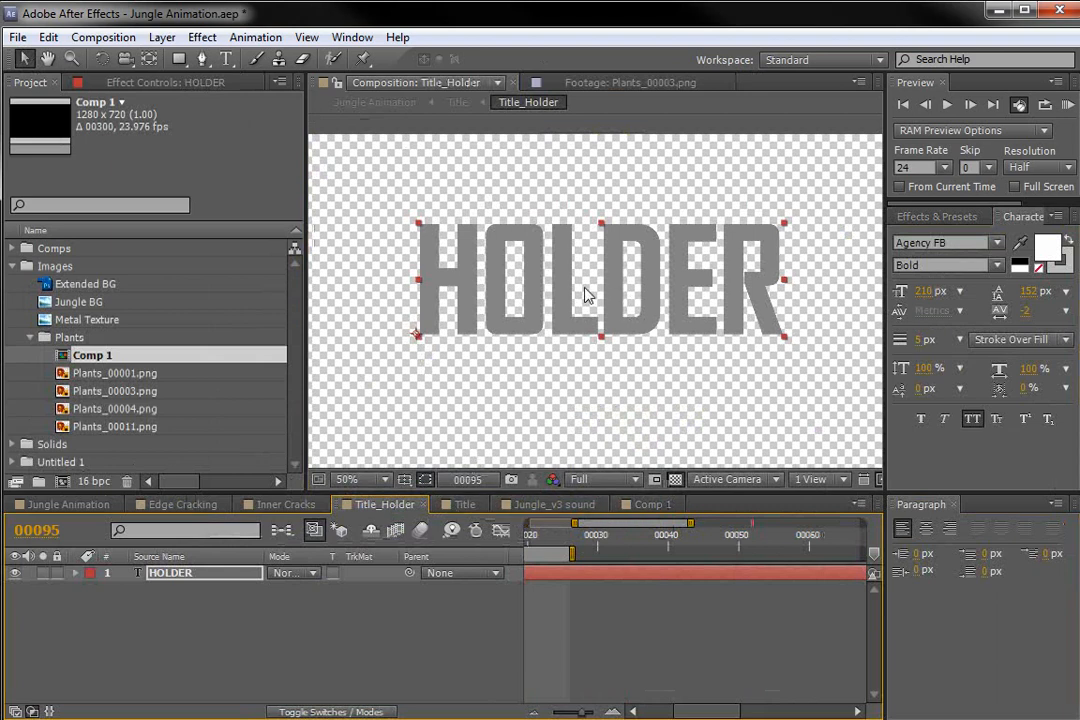
- Pre-compose the WELCOME text layer in Comp 1 as TITLE HOLDER, moving all attributes into the new composition
{"action": "left_click", "coordinate": [645, 505]}
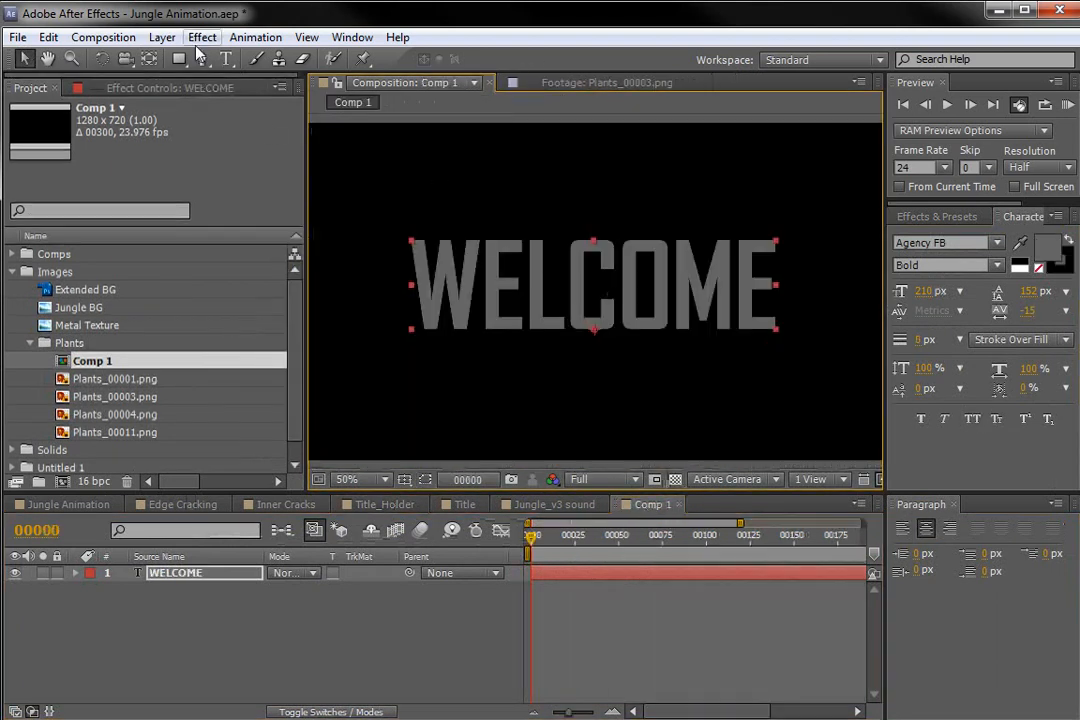
{"action": "left_click", "coordinate": [160, 38]}
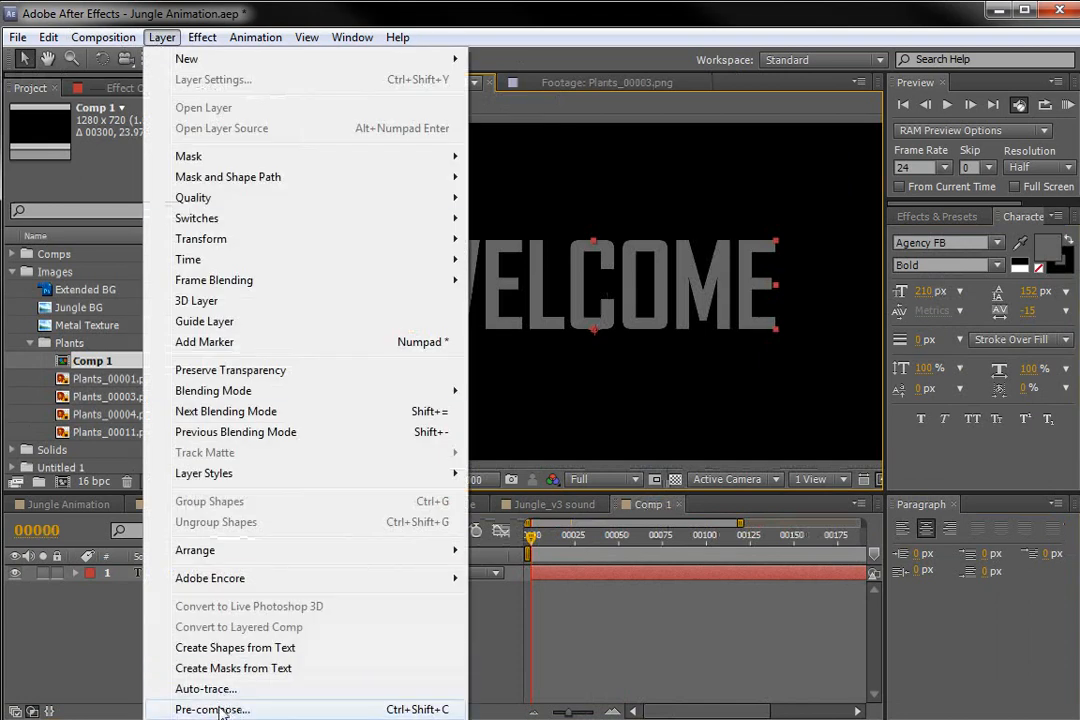
{"action": "left_click", "coordinate": [263, 714]}
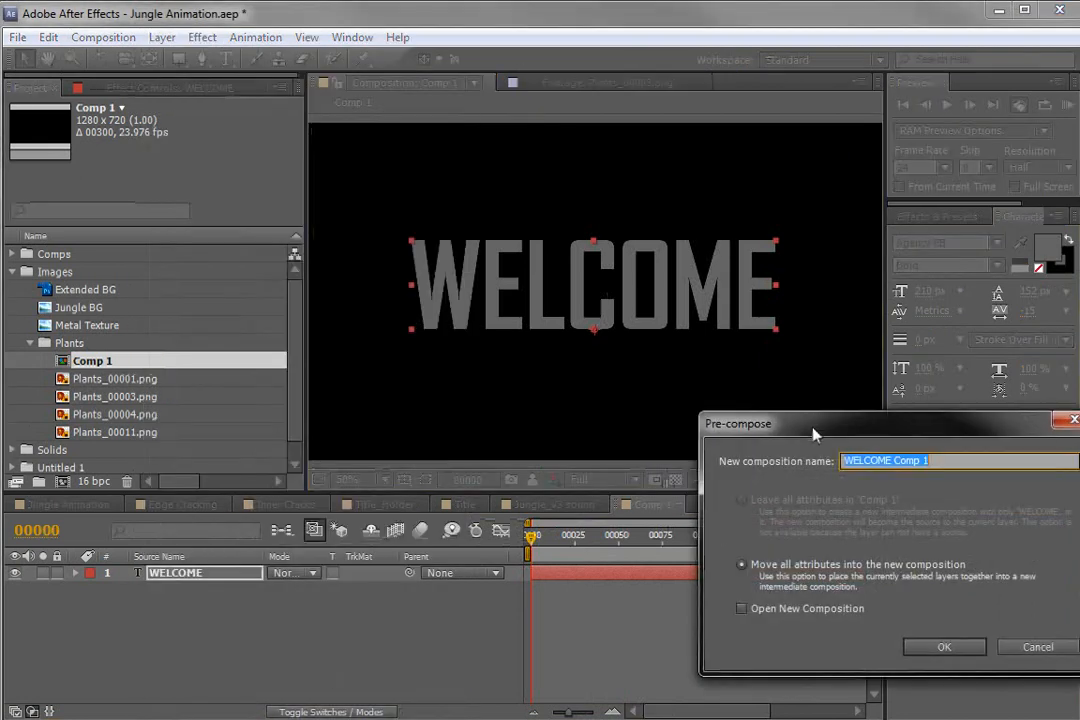
{"action": "left_click_drag", "start_coordinate": [813, 433], "coordinate": [465, 320]}
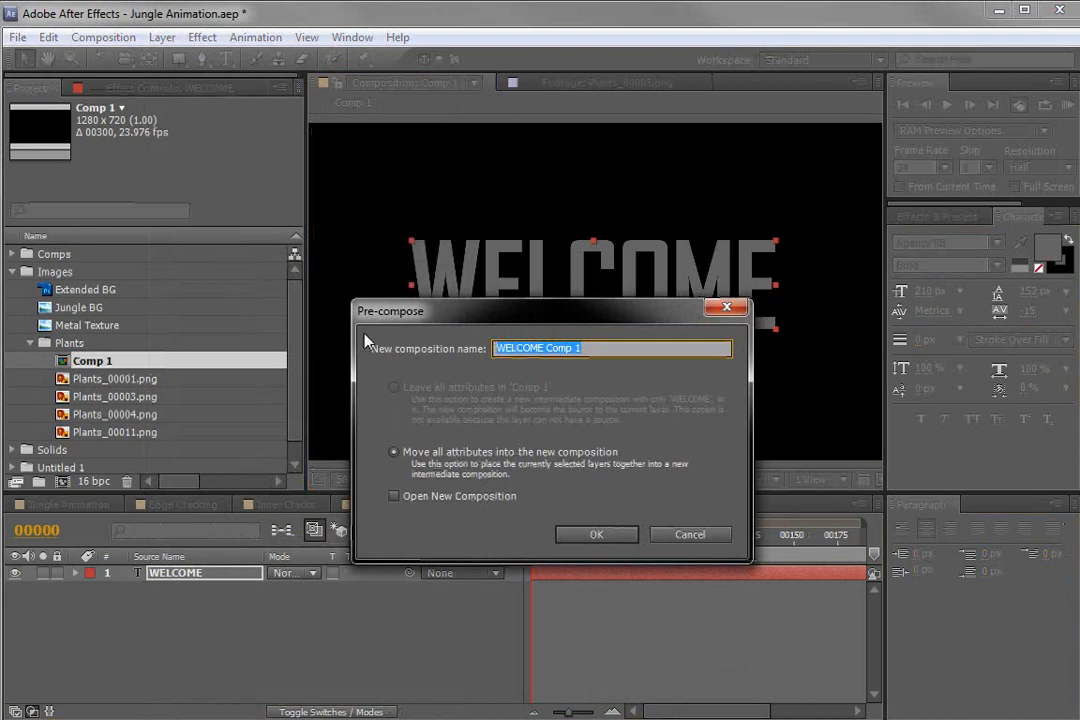
{"action": "type", "text": "TITLE HOLDER"}
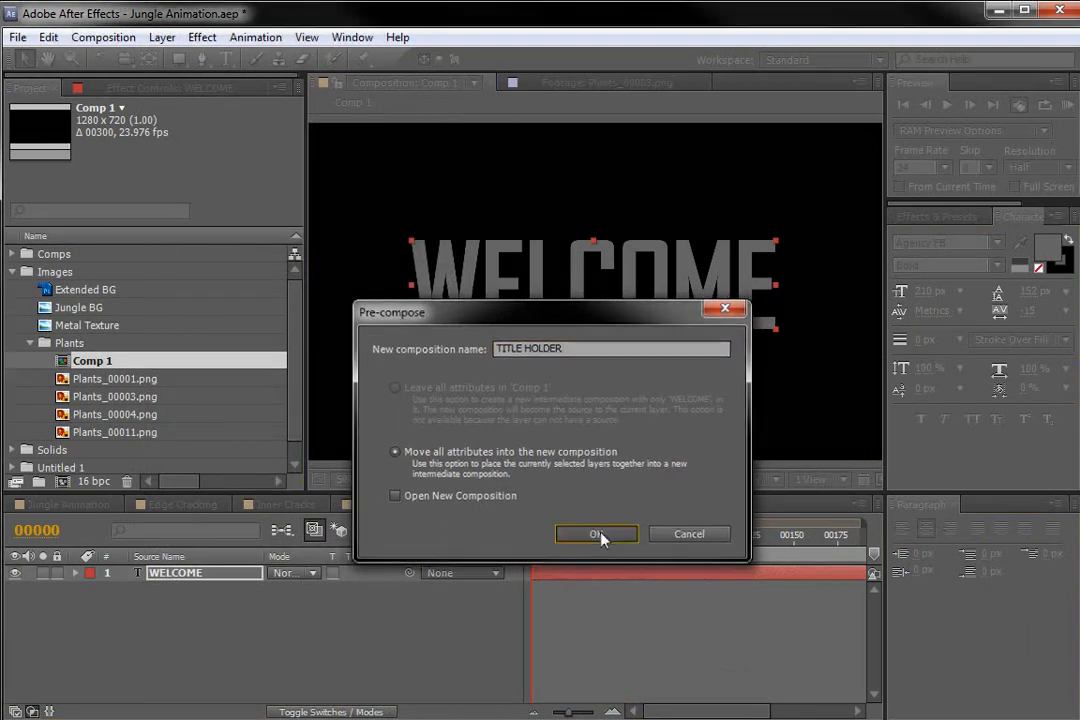
{"action": "left_click", "coordinate": [598, 535]}
- Put the TITLE HOLDER composition into a new project folder named Tut COmps at the top level and collapse the Images folder
{"action": "left_click", "coordinate": [105, 457]}
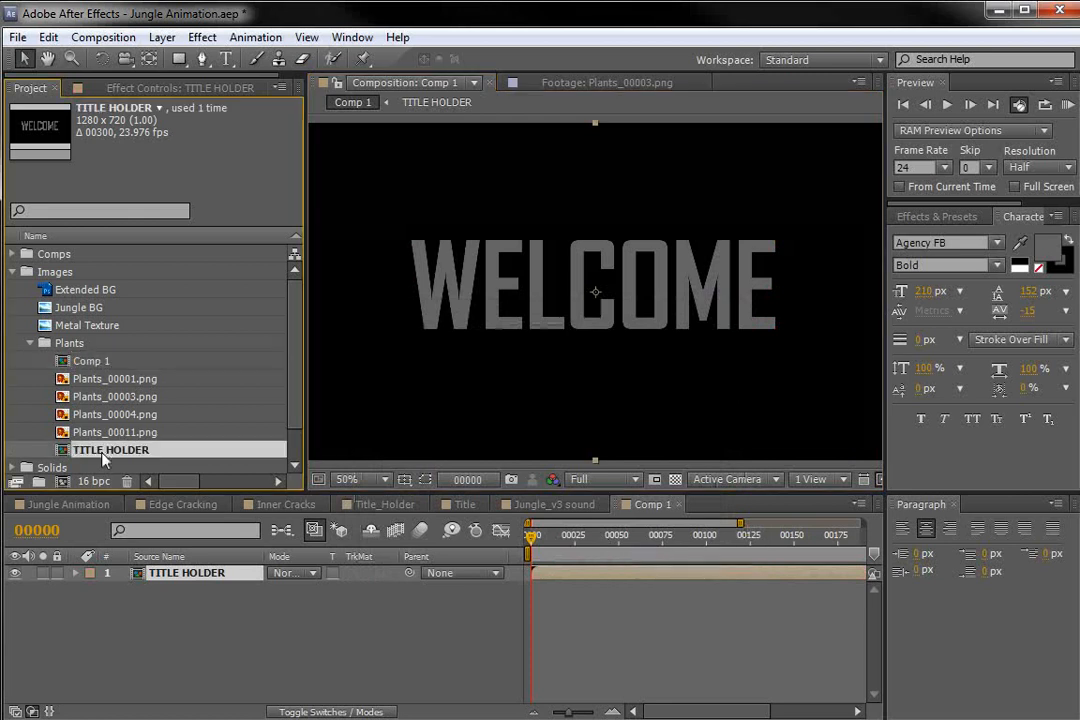
{"action": "left_click_drag", "start_coordinate": [105, 457], "coordinate": [39, 482]}
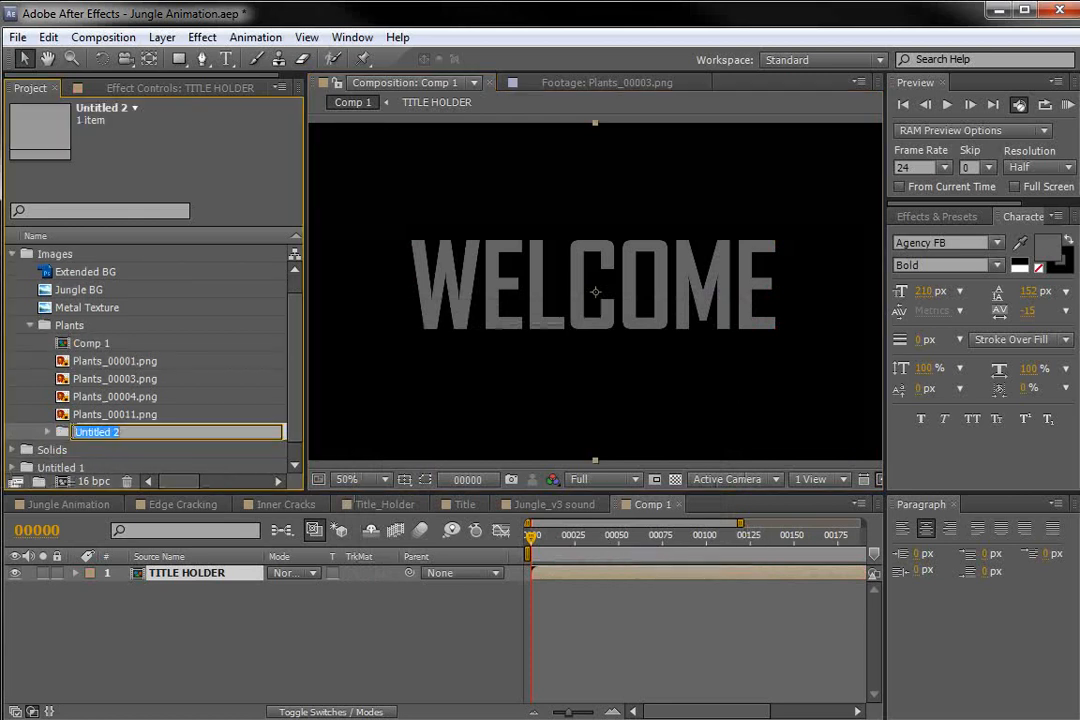
{"action": "type", "text": "Tut COmps"}
{"action": "key", "text": "Return"}
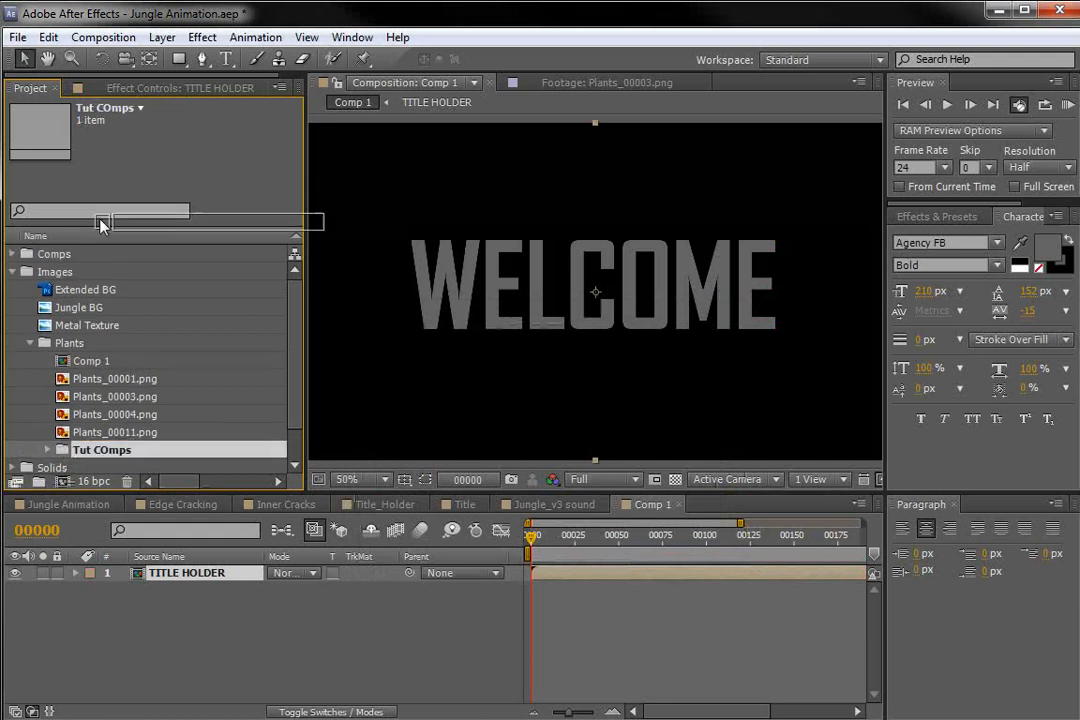
{"action": "left_click", "coordinate": [13, 271]}
{"action": "left_click", "coordinate": [48, 360]}
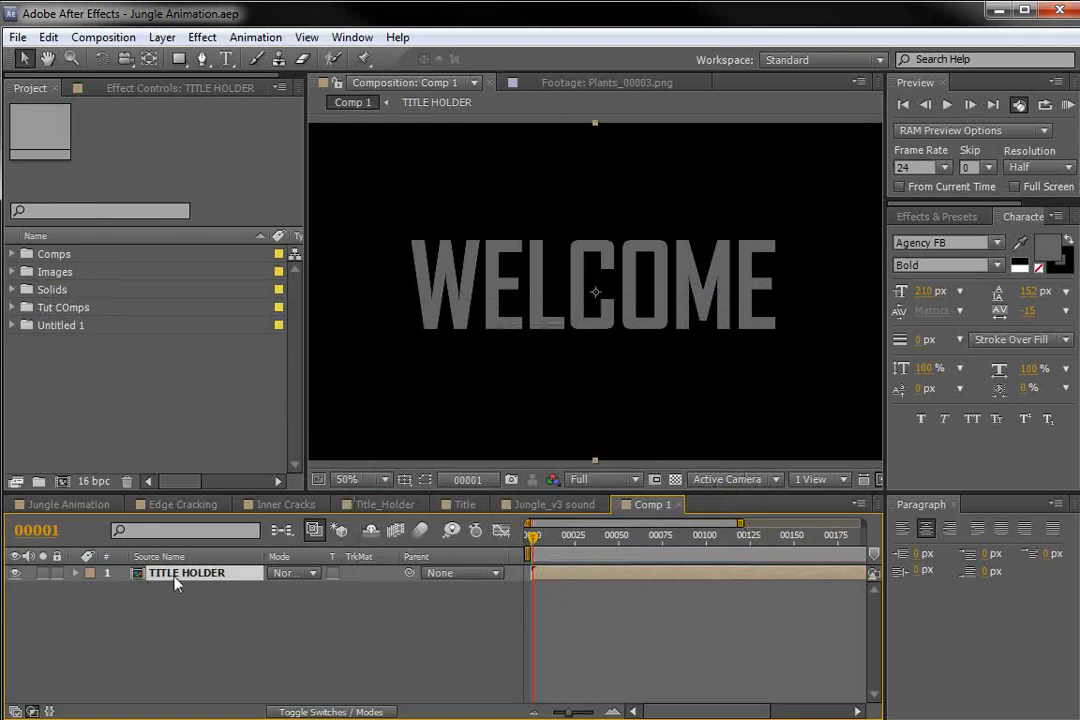
- Duplicate the TITLE HOLDER layer and apply the Roughen Edges effect to the upper copy
{"action": "left_click", "coordinate": [48, 37]}
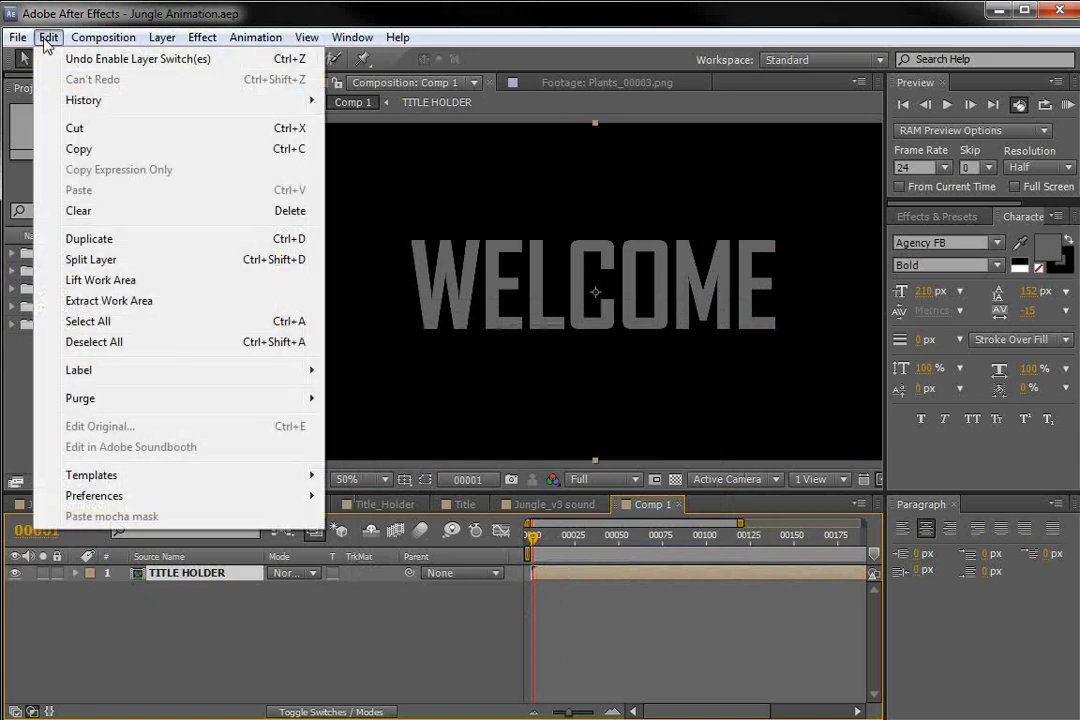
{"action": "left_click", "coordinate": [99, 241]}
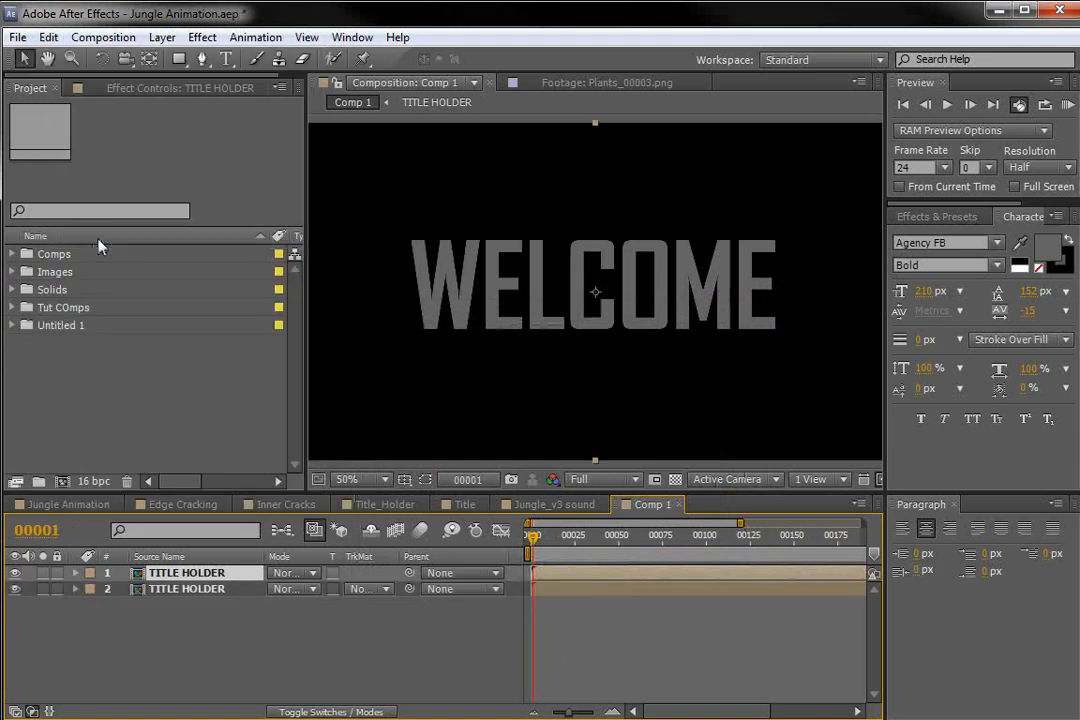
{"action": "left_click", "coordinate": [937, 216]}
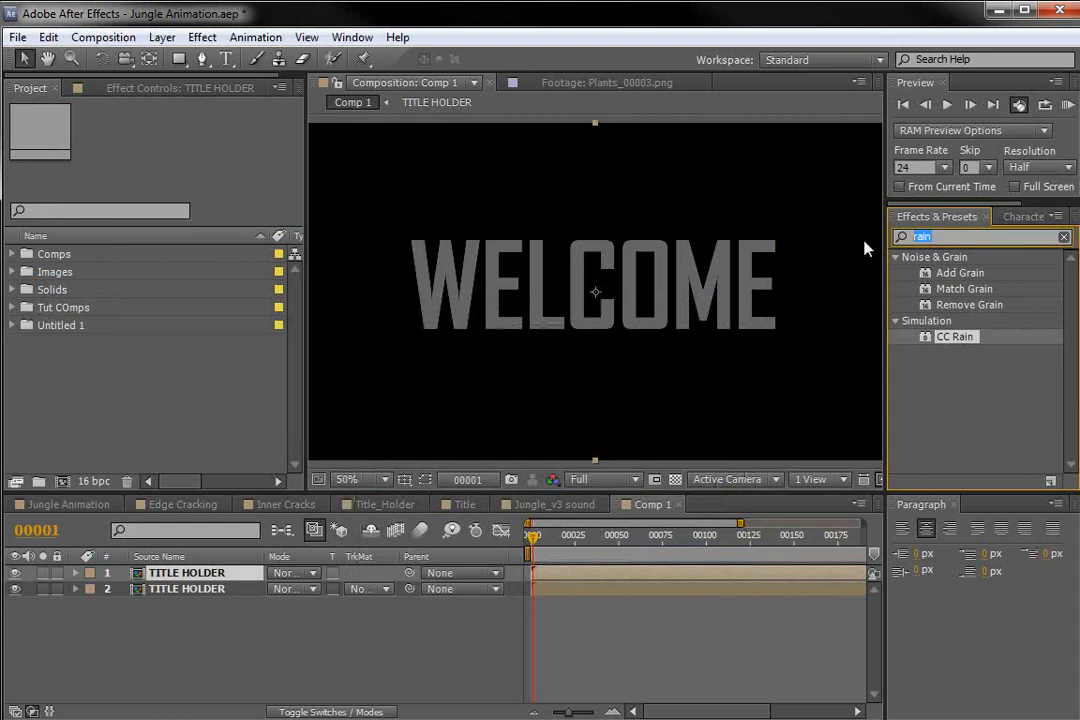
{"action": "key", "text": "BackSpace"}
{"action": "type", "text": "roug"}
{"action": "left_click_drag", "start_coordinate": [951, 282], "coordinate": [660, 272]}
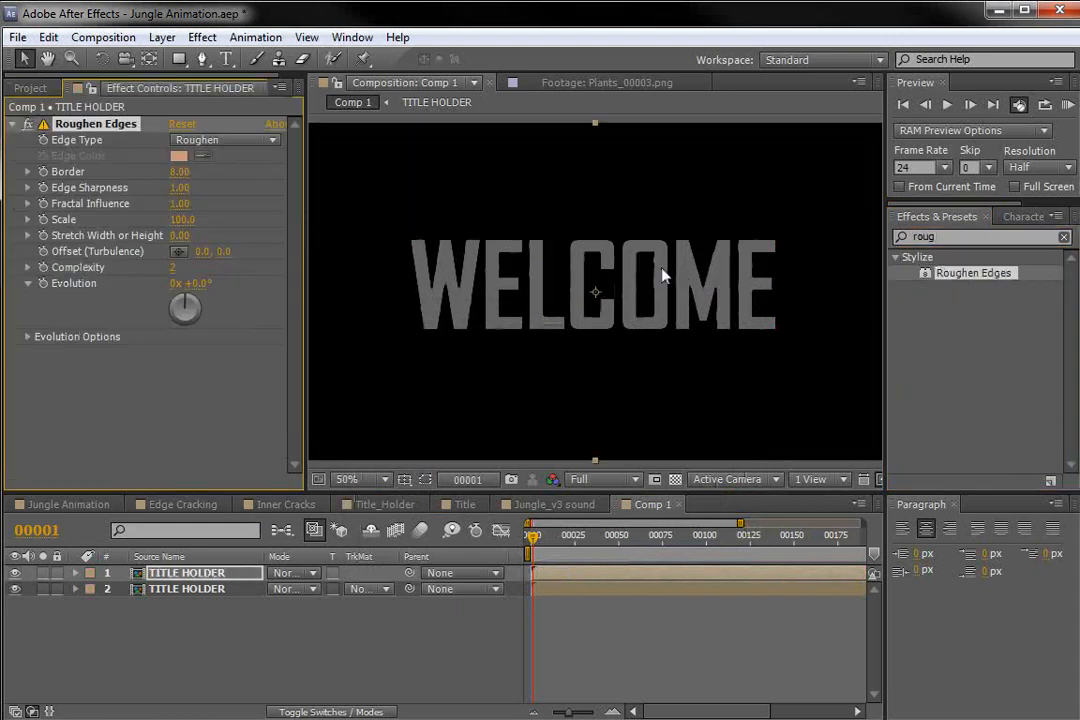
- Hide the lower TITLE HOLDER layer and set Roughen Edges to the Rusty edge type with Edge Sharpness 4.26 and Border 5.60
{"action": "left_click", "coordinate": [15, 590]}
{"action": "scroll", "coordinate": [680, 313], "scroll_direction": "up", "scroll_amount": 2}
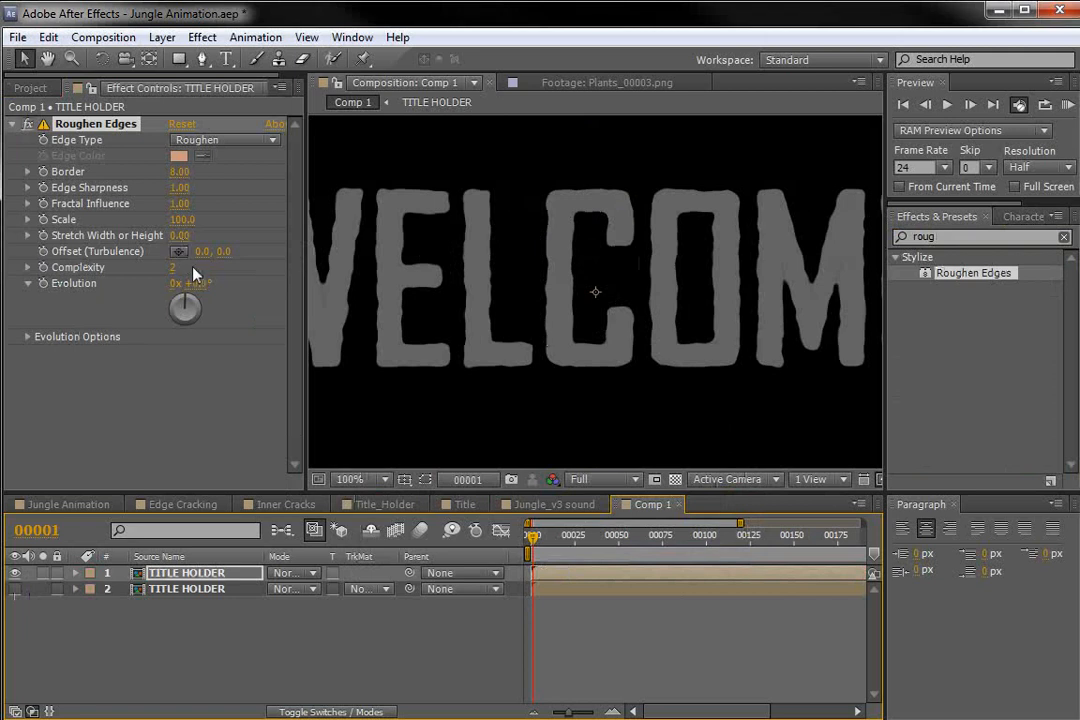
{"action": "left_click", "coordinate": [200, 140]}
{"action": "left_click", "coordinate": [226, 245]}
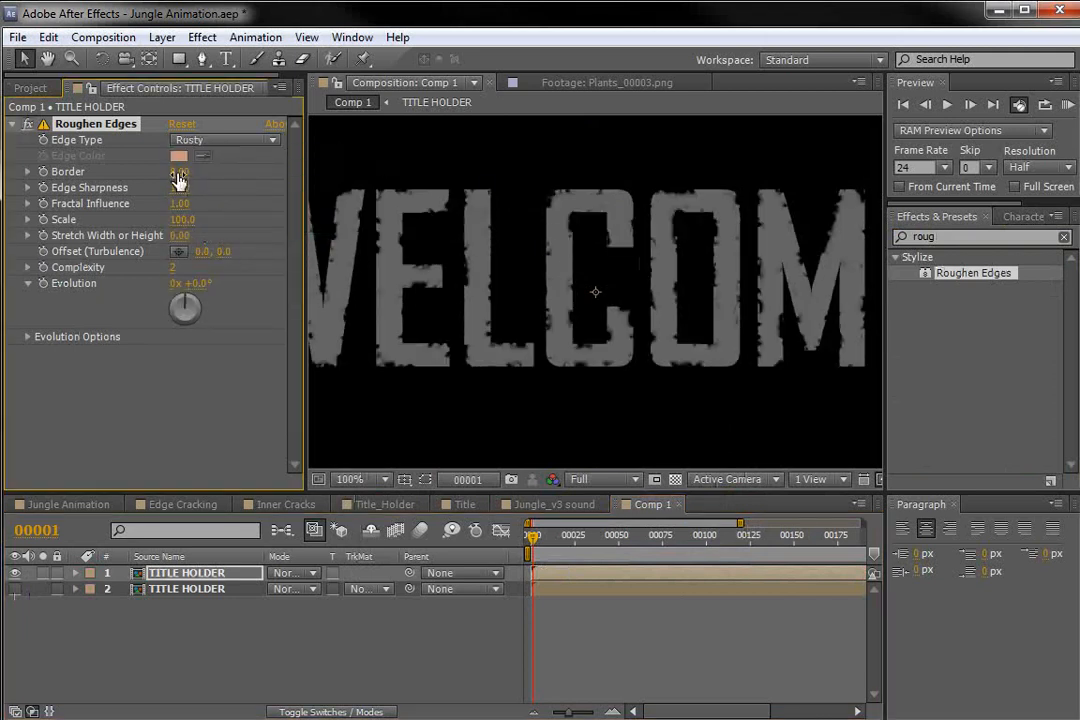
{"action": "left_click_drag", "start_coordinate": [179, 187], "coordinate": [477, 182]}
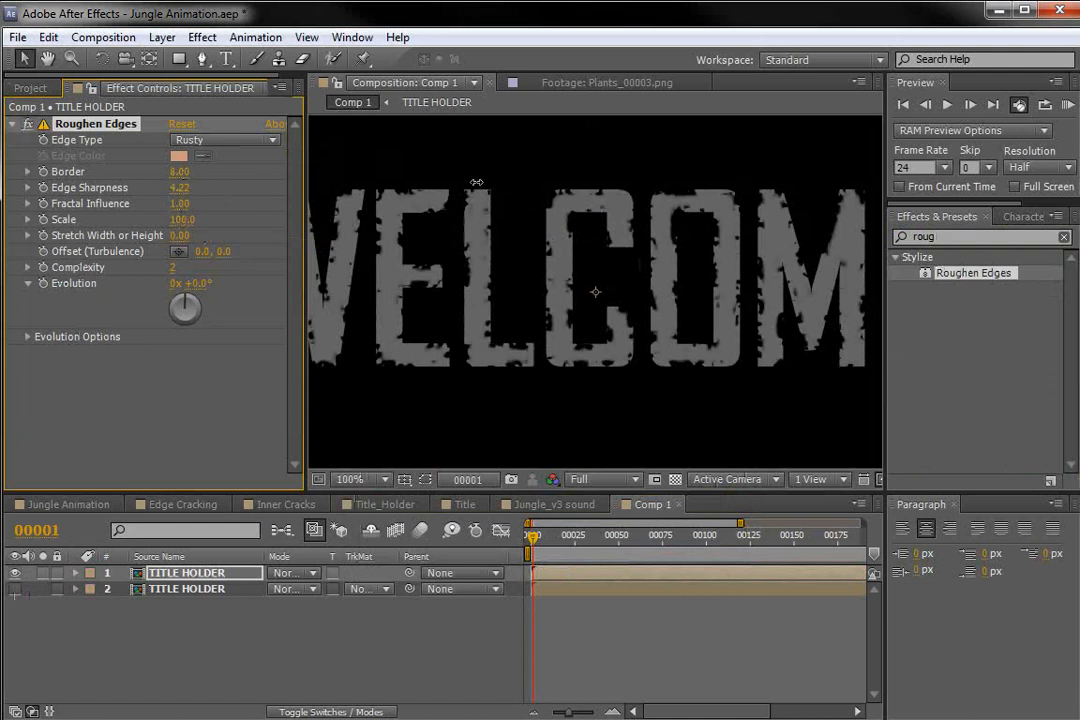
{"action": "left_click_drag", "start_coordinate": [179, 172], "coordinate": [153, 172]}
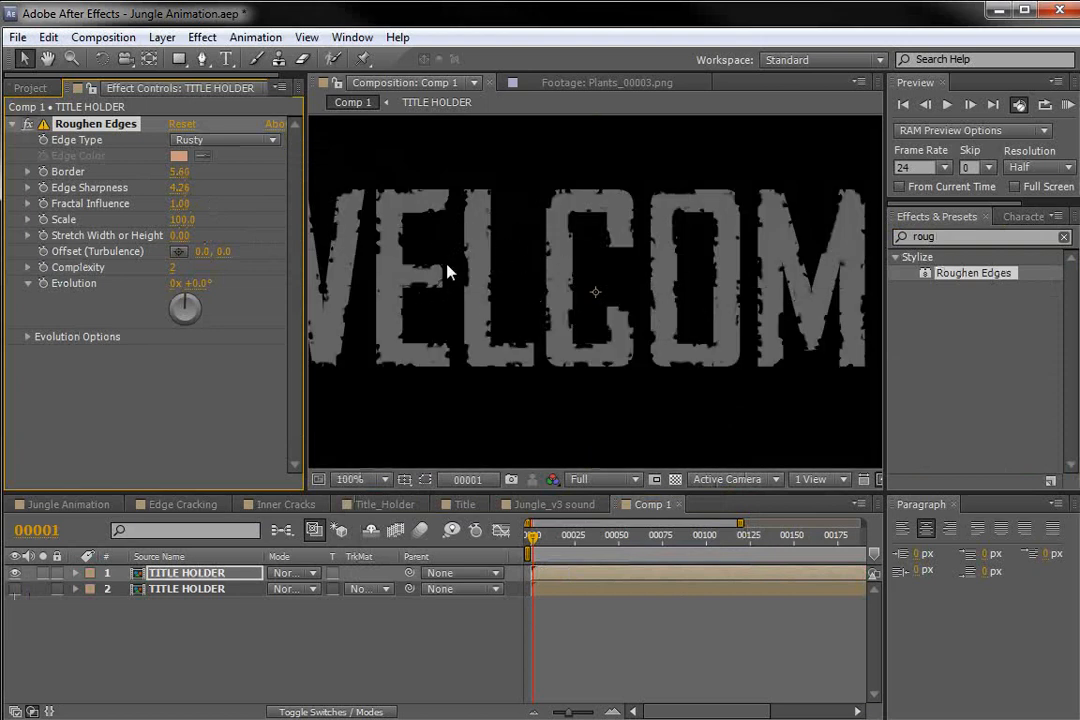
- Add the Metal Texture image to Comp 1 and place it directly beneath the upper TITLE HOLDER layer
{"action": "left_click", "coordinate": [30, 88]}
{"action": "left_click", "coordinate": [13, 272]}
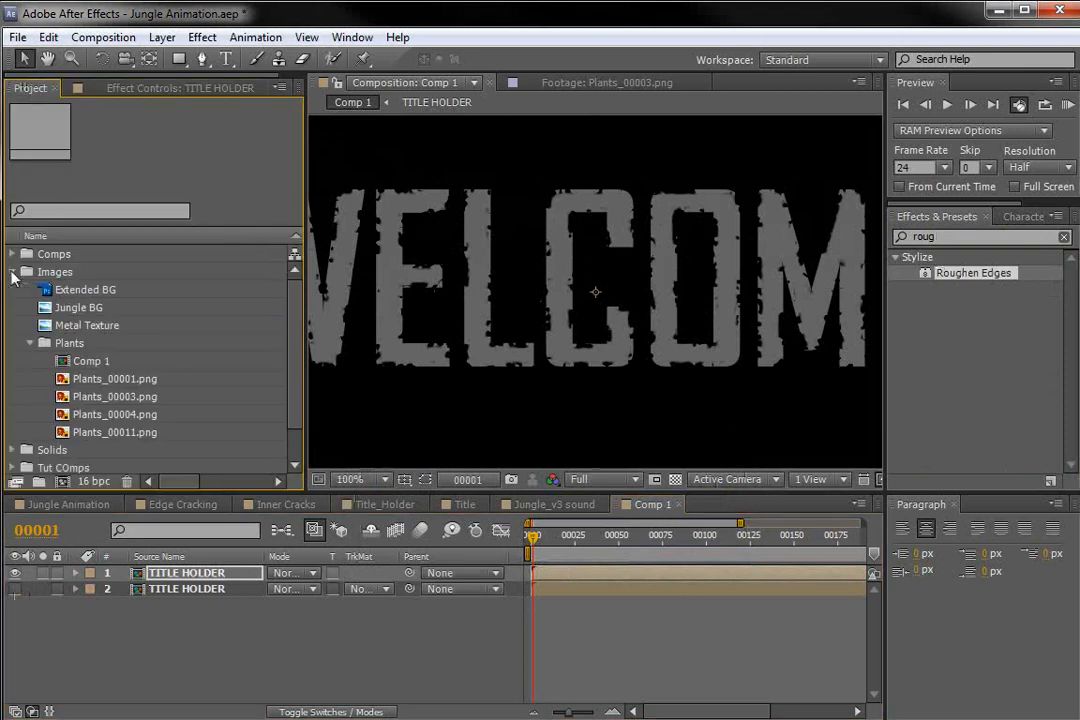
{"action": "left_click", "coordinate": [97, 327]}
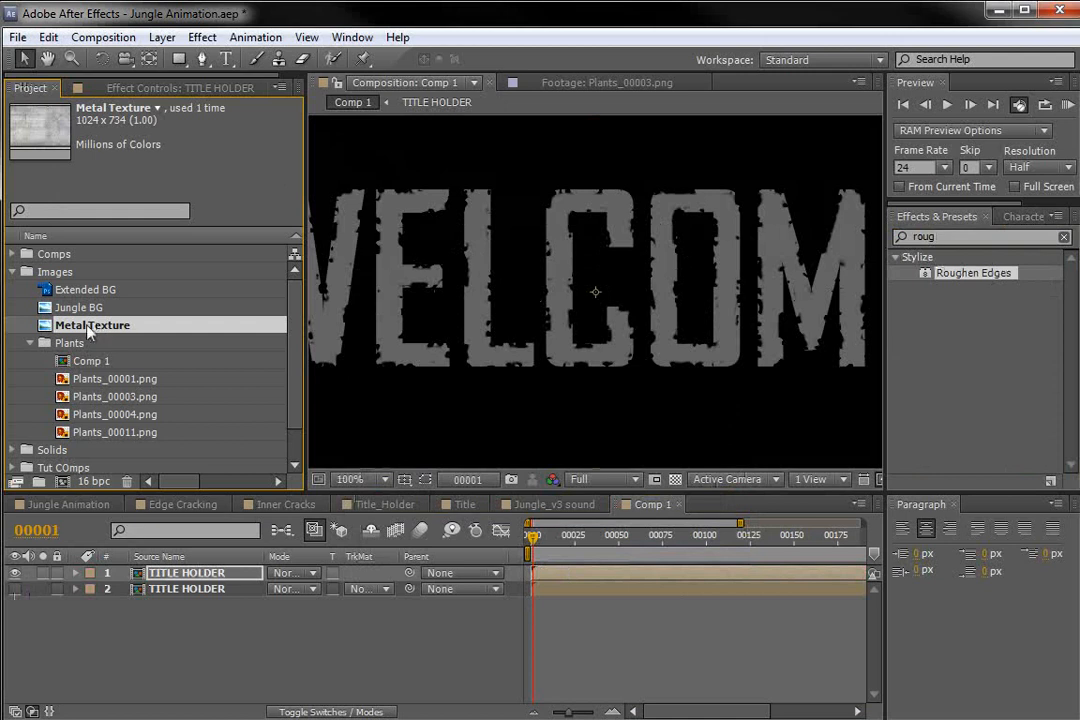
{"action": "left_click_drag", "start_coordinate": [88, 330], "coordinate": [610, 330]}
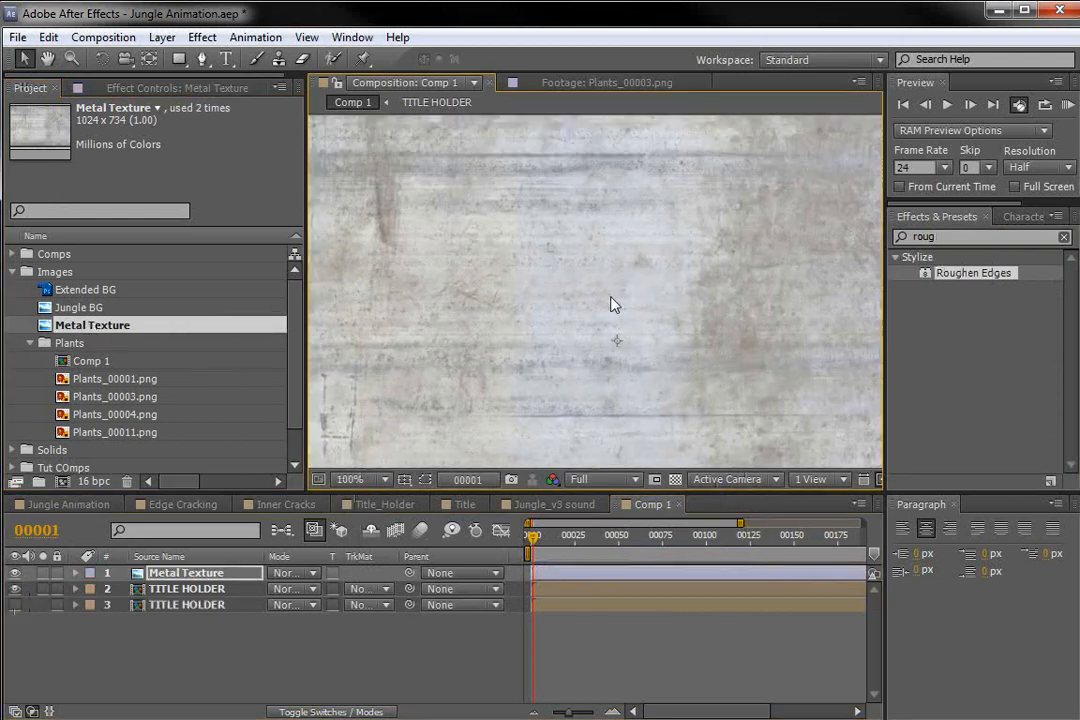
{"action": "scroll", "coordinate": [453, 386], "scroll_direction": "down", "scroll_amount": 1}
{"action": "left_click_drag", "start_coordinate": [545, 352], "coordinate": [522, 308]}
{"action": "mouse_move", "coordinate": [186, 573]}
{"action": "left_mouse_down"}
{"action": "mouse_move", "coordinate": [160, 600]}
{"action": "mouse_move", "coordinate": [172, 585]}
{"action": "left_mouse_up"}
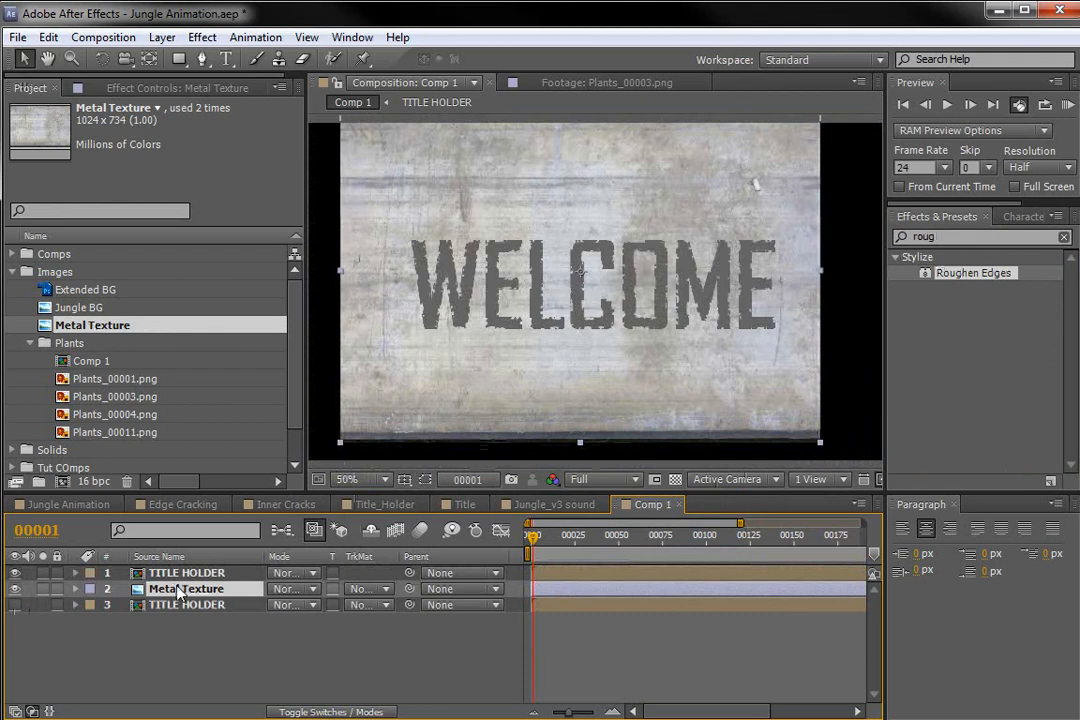
- Set the Metal Texture layer's track matte to Alpha Matte "TITLE HOLDER"
{"action": "left_click", "coordinate": [369, 590]}
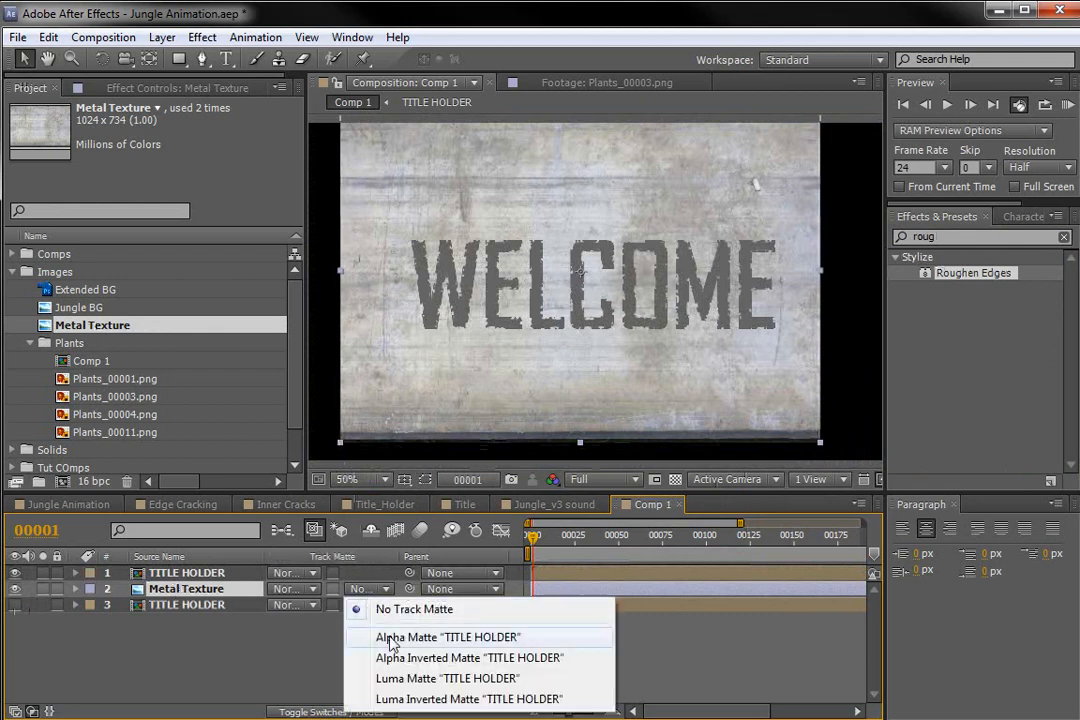
{"action": "left_click", "coordinate": [380, 637]}
{"action": "scroll", "coordinate": [472, 296], "scroll_direction": "up", "scroll_amount": 2}
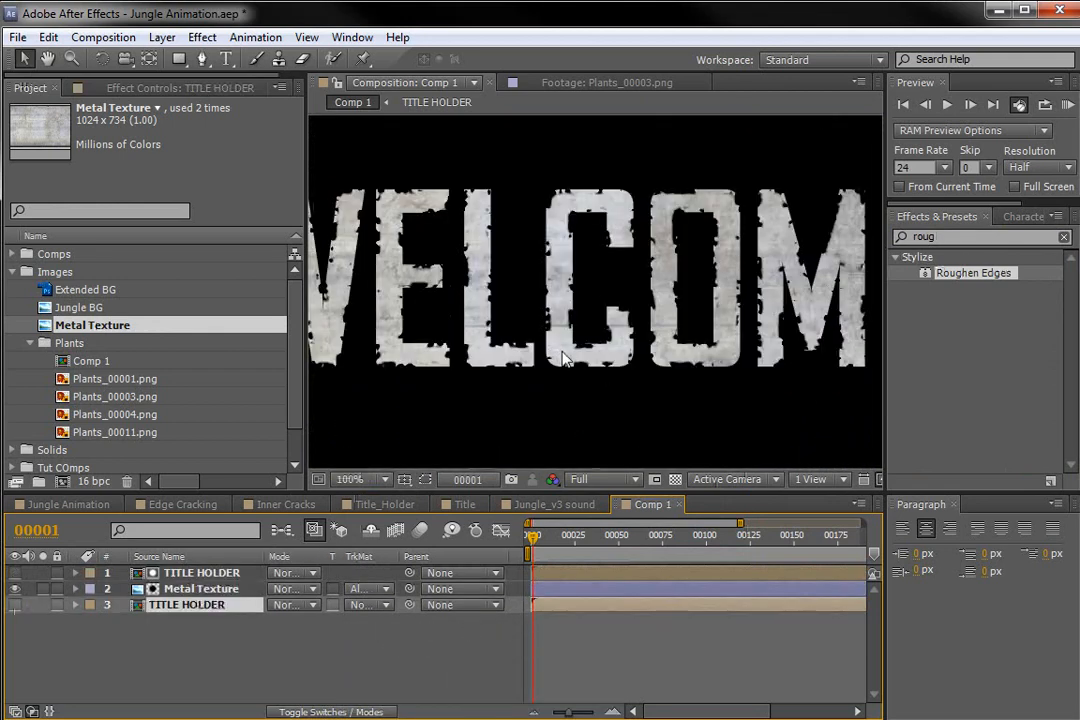
- Show the lower TITLE HOLDER layer, hide Metal Texture, and apply the Fill effect to the lower TITLE HOLDER
{"action": "left_click", "coordinate": [15, 605]}
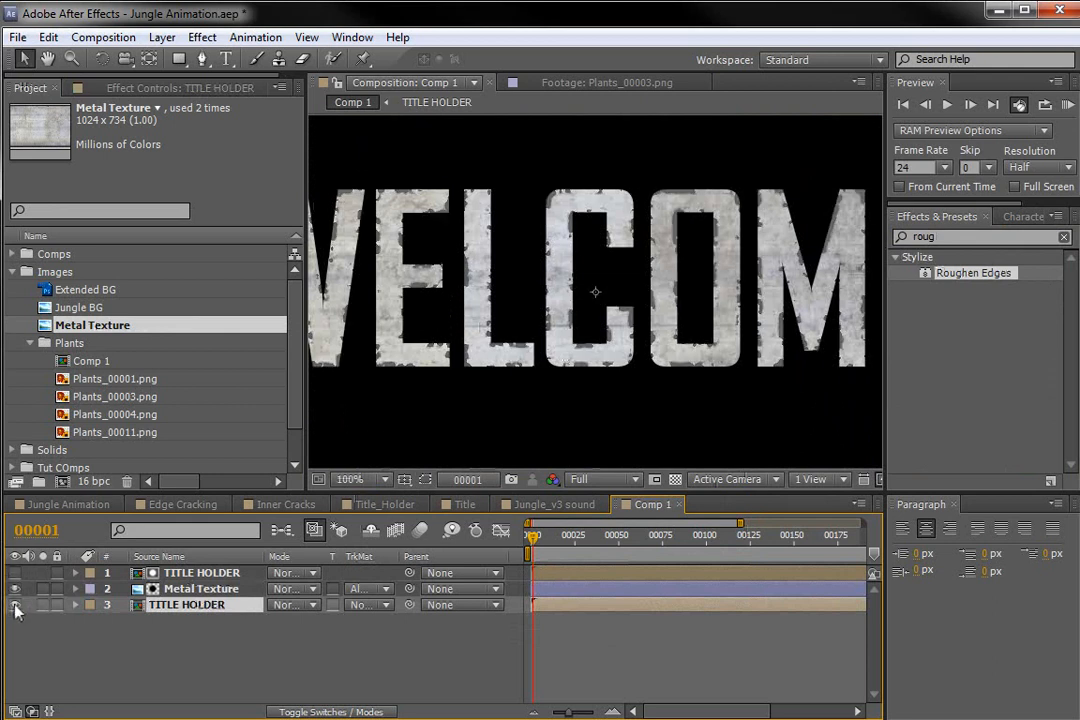
{"action": "left_click", "coordinate": [16, 590]}
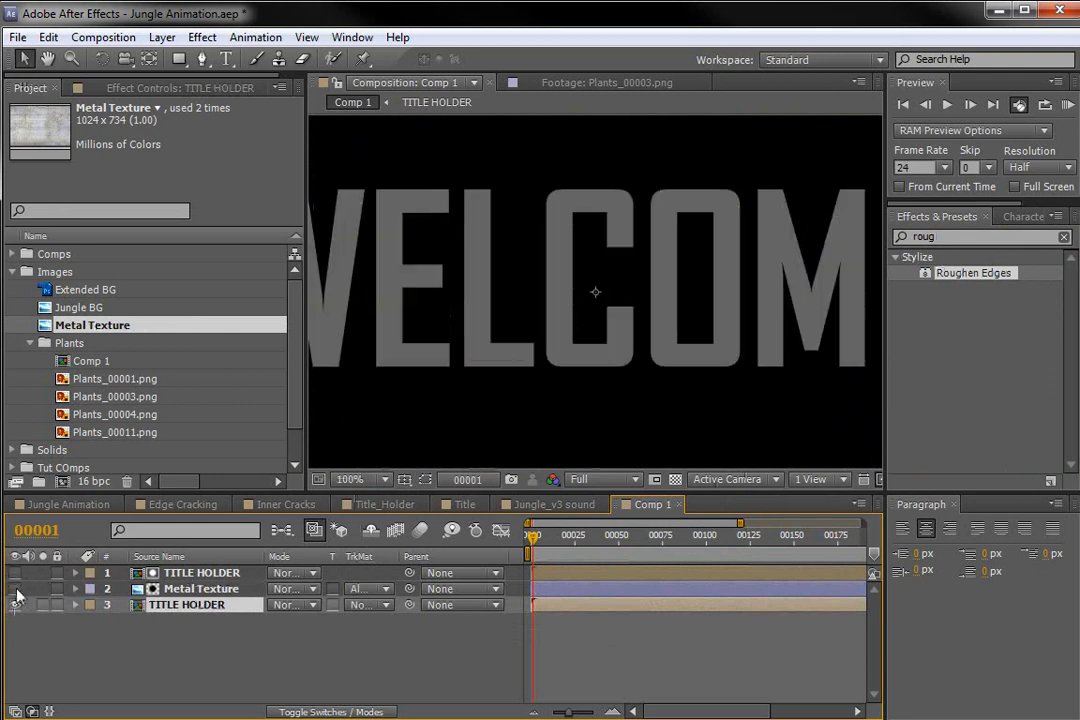
{"action": "key", "text": "F3"}
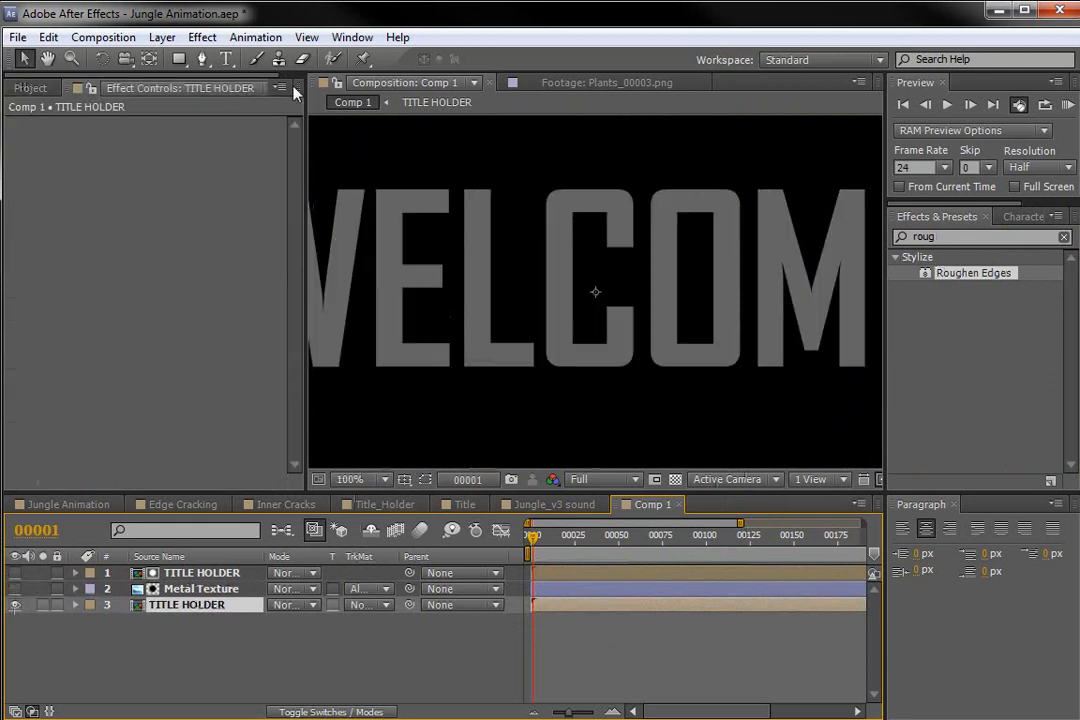
{"action": "left_click_drag", "start_coordinate": [938, 236], "coordinate": [850, 248]}
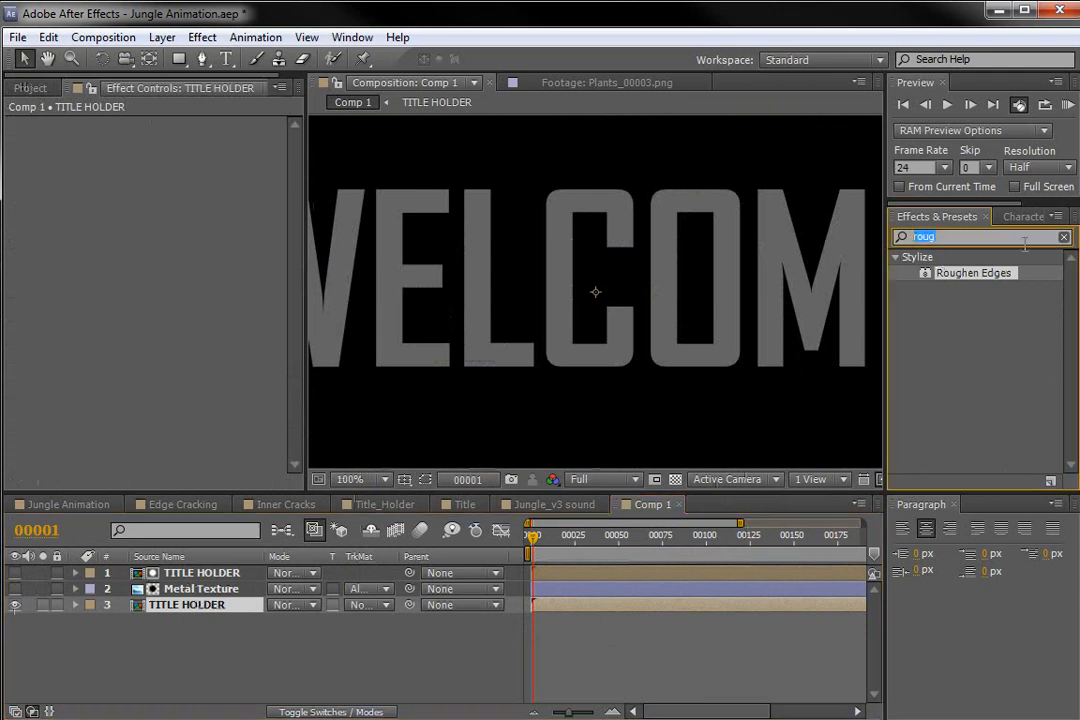
{"action": "type", "text": "fill"}
{"action": "left_click_drag", "start_coordinate": [950, 290], "coordinate": [183, 615]}
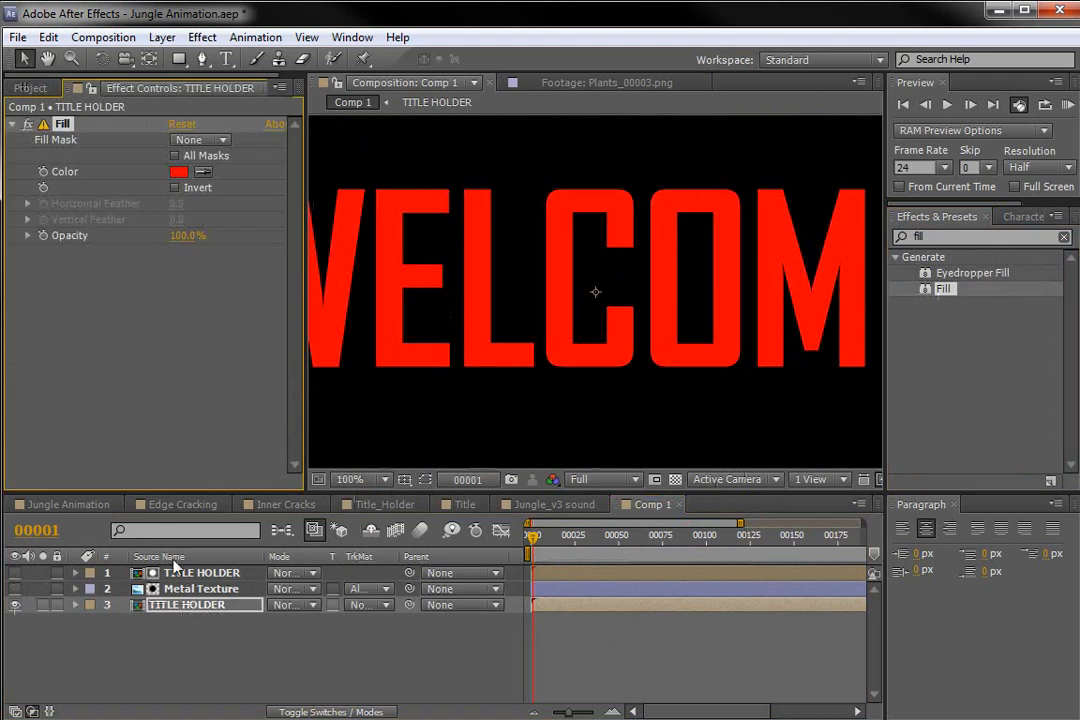
- Set the Fill color of the lower TITLE HOLDER to dark brown 3C3735 and show the Metal Texture layer again
{"action": "left_click", "coordinate": [178, 171]}
{"action": "left_click_drag", "start_coordinate": [438, 411], "coordinate": [377, 454]}
{"action": "left_click_drag", "start_coordinate": [617, 510], "coordinate": [617, 498]}
{"action": "left_click_drag", "start_coordinate": [593, 245], "coordinate": [677, 339]}
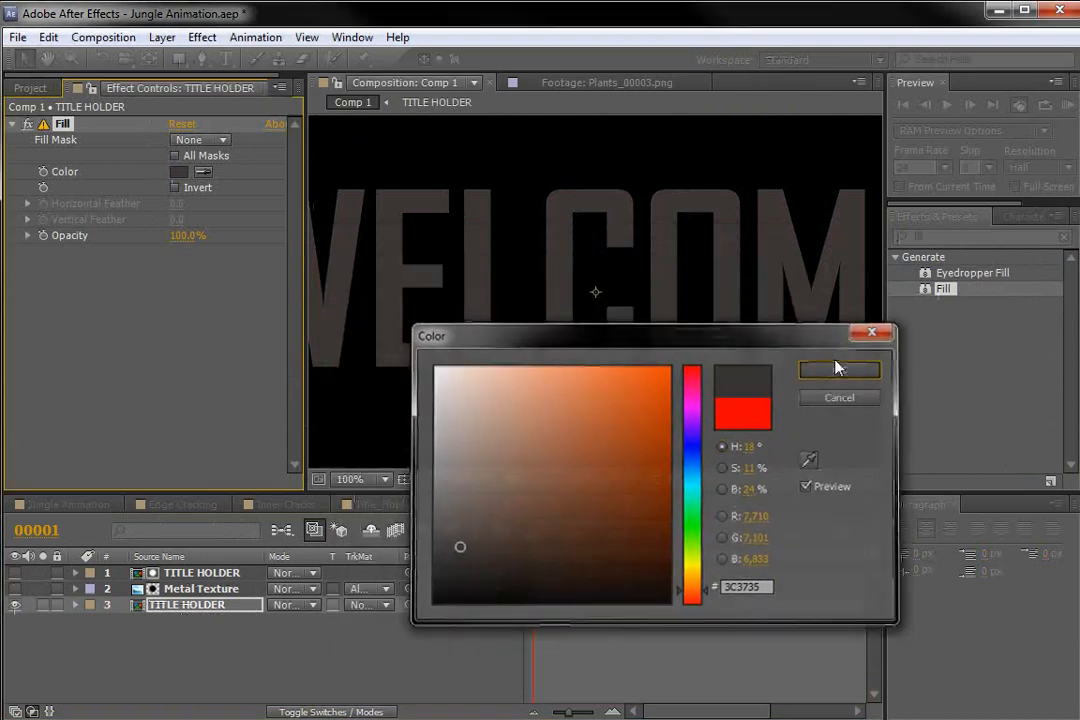
{"action": "left_click", "coordinate": [836, 369]}
{"action": "left_click", "coordinate": [14, 589]}
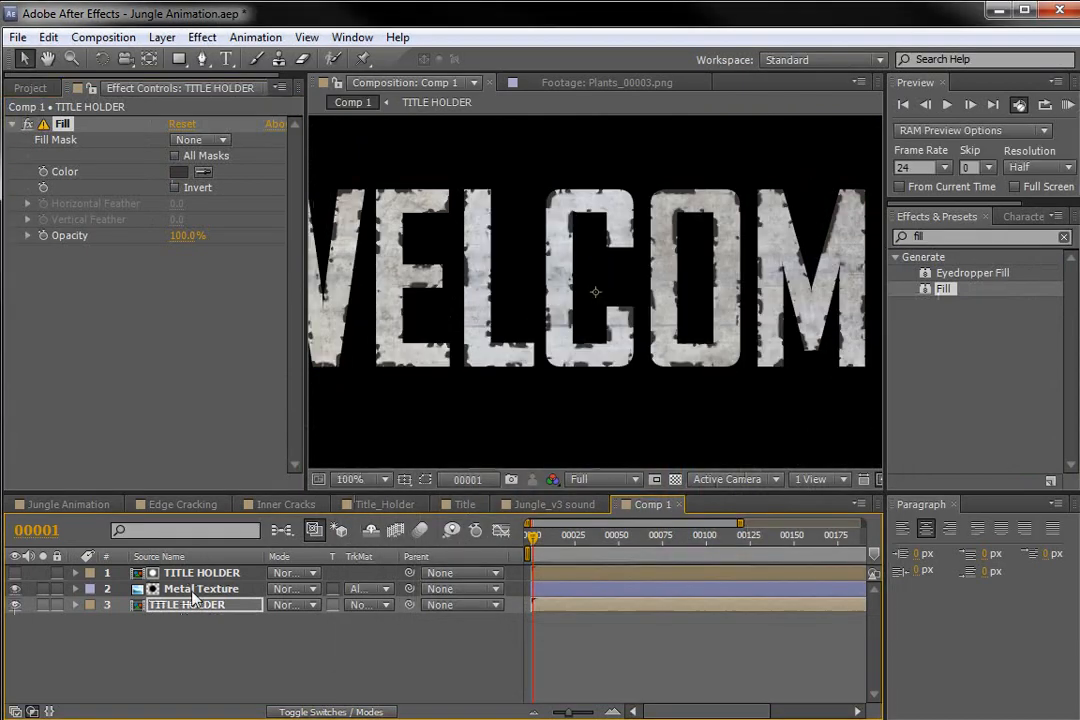
- Apply Curves to the Metal Texture layer and darken it by lowering the RGB curve's highlights and midtones while lifting the black point slightly
{"action": "left_click", "coordinate": [197, 590]}
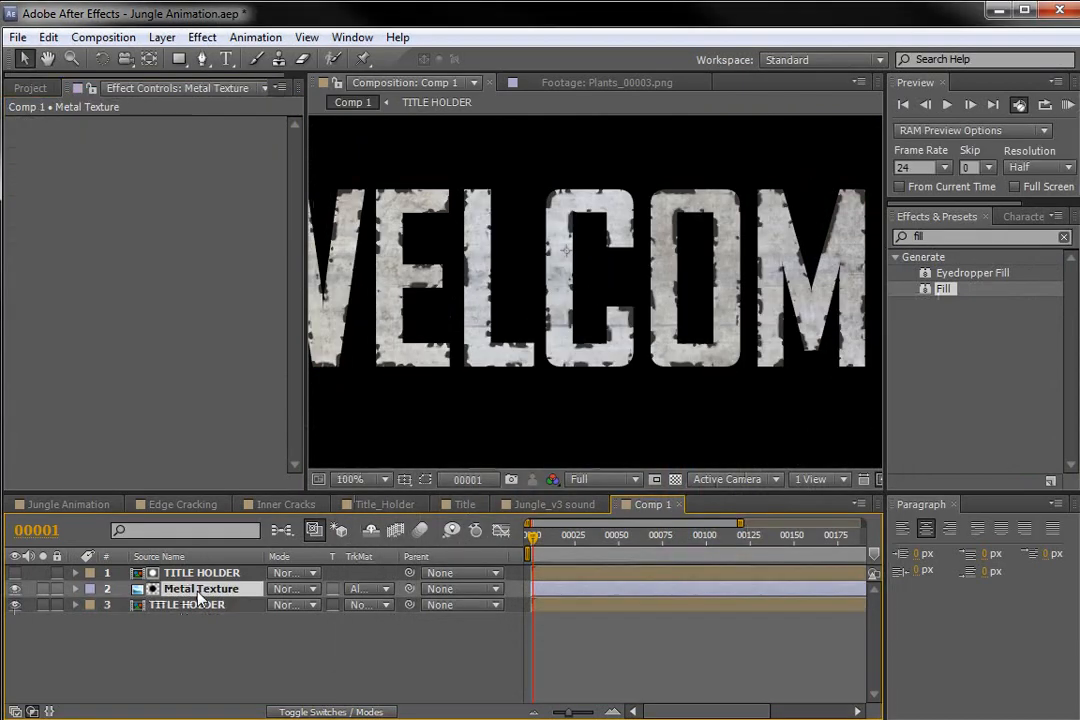
{"action": "left_click", "coordinate": [202, 40]}
{"action": "mouse_move", "coordinate": [300, 210]}
{"action": "left_click", "coordinate": [478, 540]}
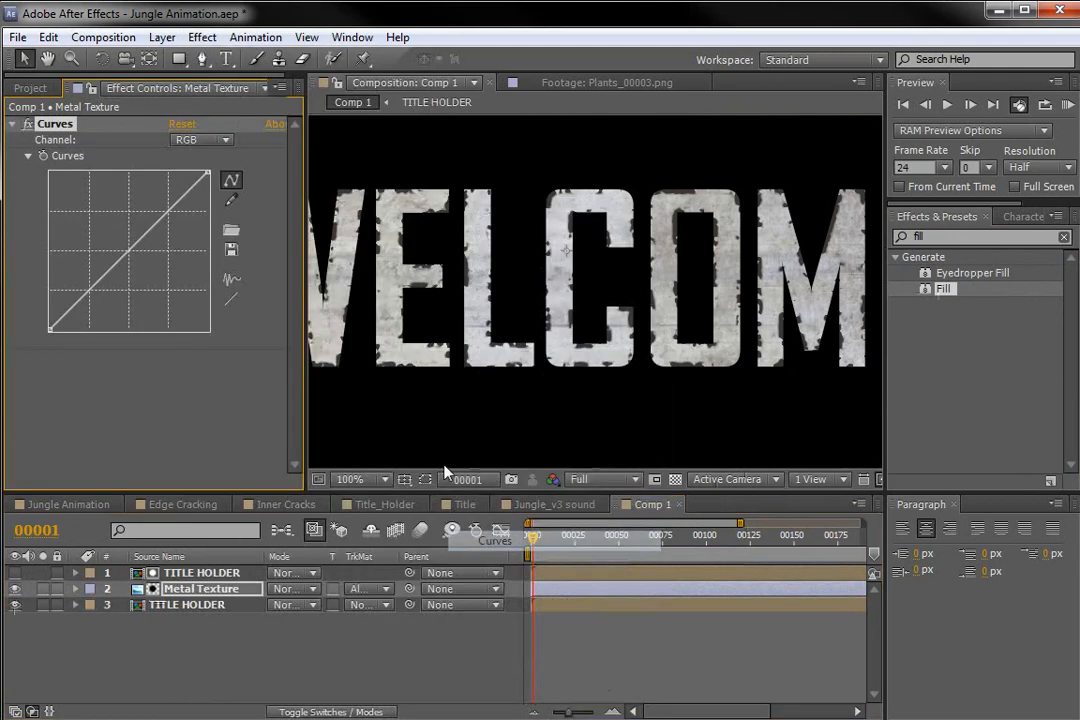
{"action": "left_click_drag", "start_coordinate": [137, 244], "coordinate": [159, 251]}
{"action": "left_click_drag", "start_coordinate": [208, 173], "coordinate": [154, 280]}
{"action": "left_click_drag", "start_coordinate": [208, 255], "coordinate": [208, 243]}
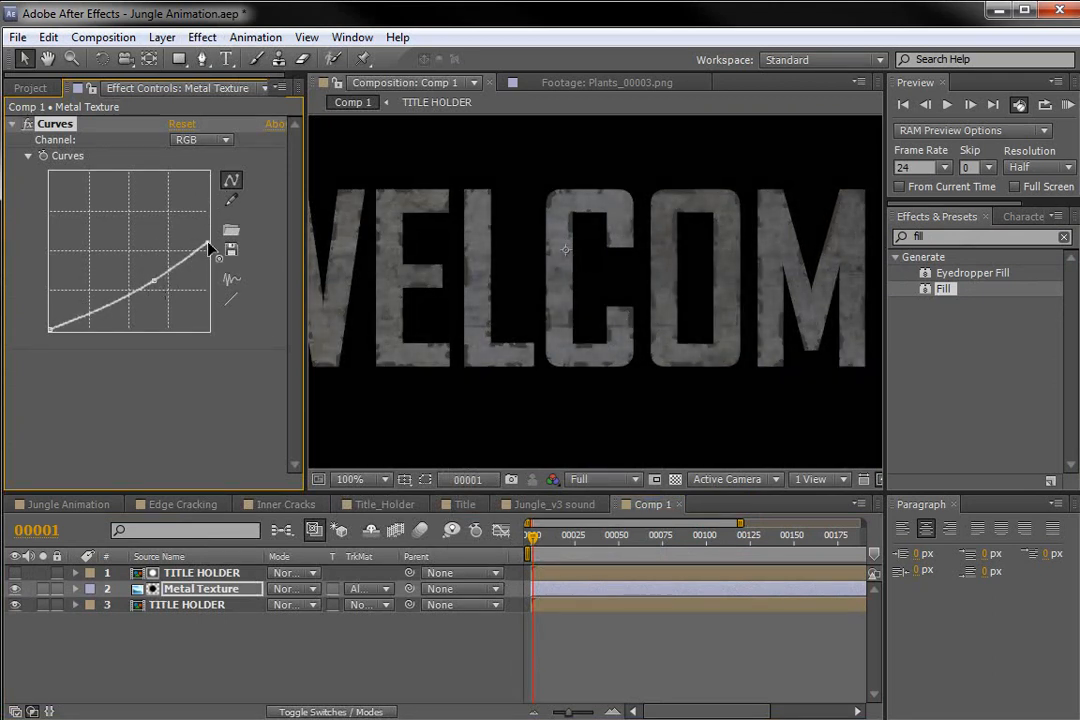
{"action": "left_click_drag", "start_coordinate": [48, 329], "coordinate": [47, 322]}
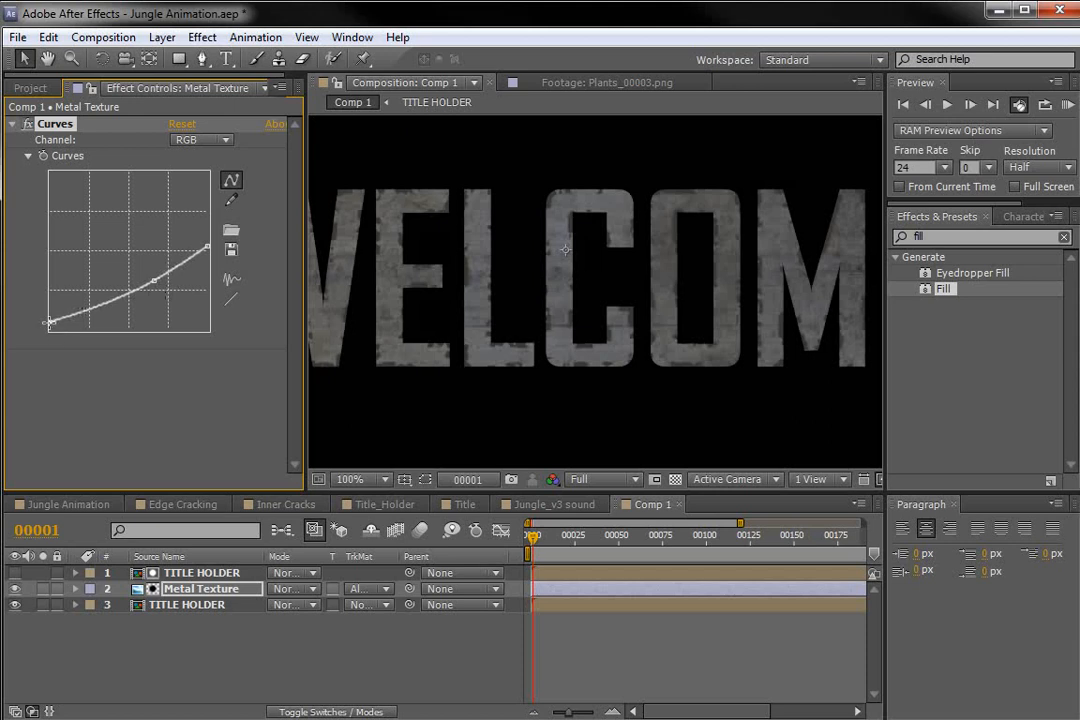
{"action": "left_click_drag", "start_coordinate": [153, 281], "coordinate": [149, 276]}
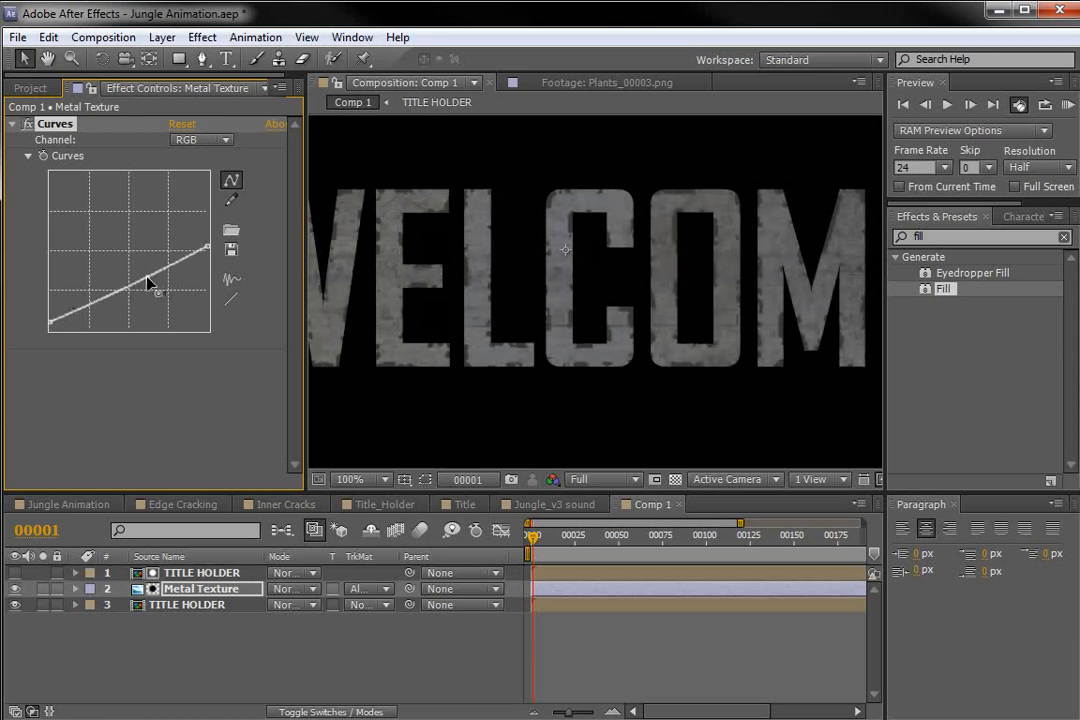
- Warm the Metal Texture by raising the midtones of the Red curve and slightly lowering those of the Blue curve
{"action": "left_click", "coordinate": [200, 139]}
{"action": "left_click", "coordinate": [210, 178]}
{"action": "left_click_drag", "start_coordinate": [120, 258], "coordinate": [117, 252]}
{"action": "left_click", "coordinate": [200, 139]}
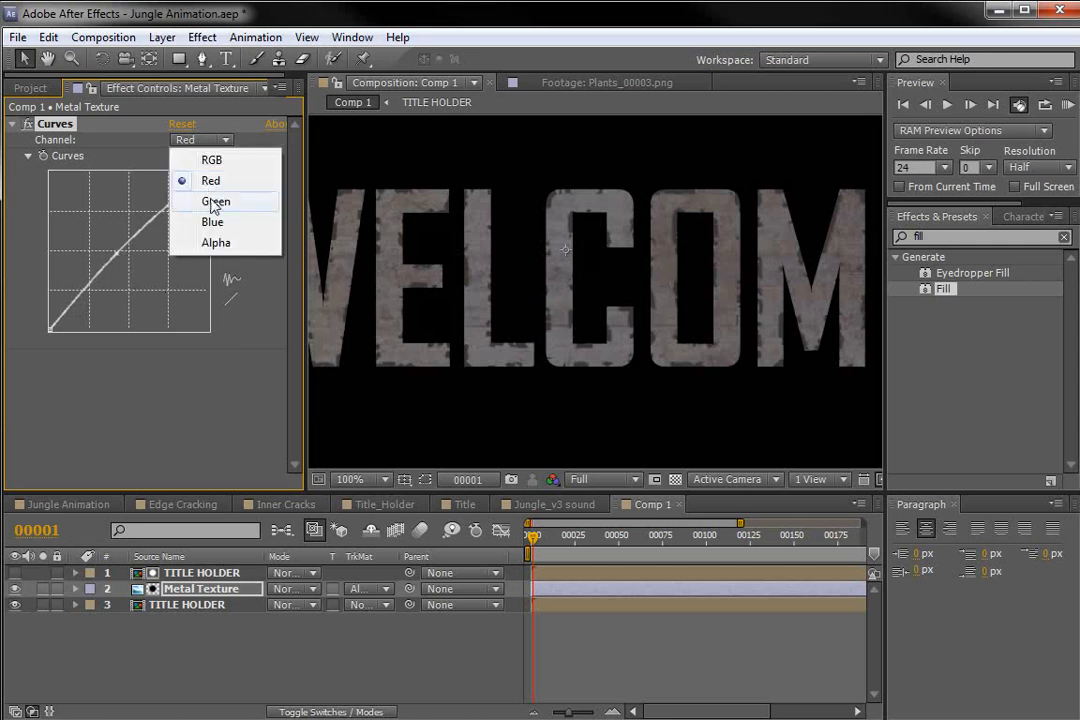
{"action": "left_click", "coordinate": [212, 222]}
{"action": "left_click_drag", "start_coordinate": [133, 256], "coordinate": [136, 251]}
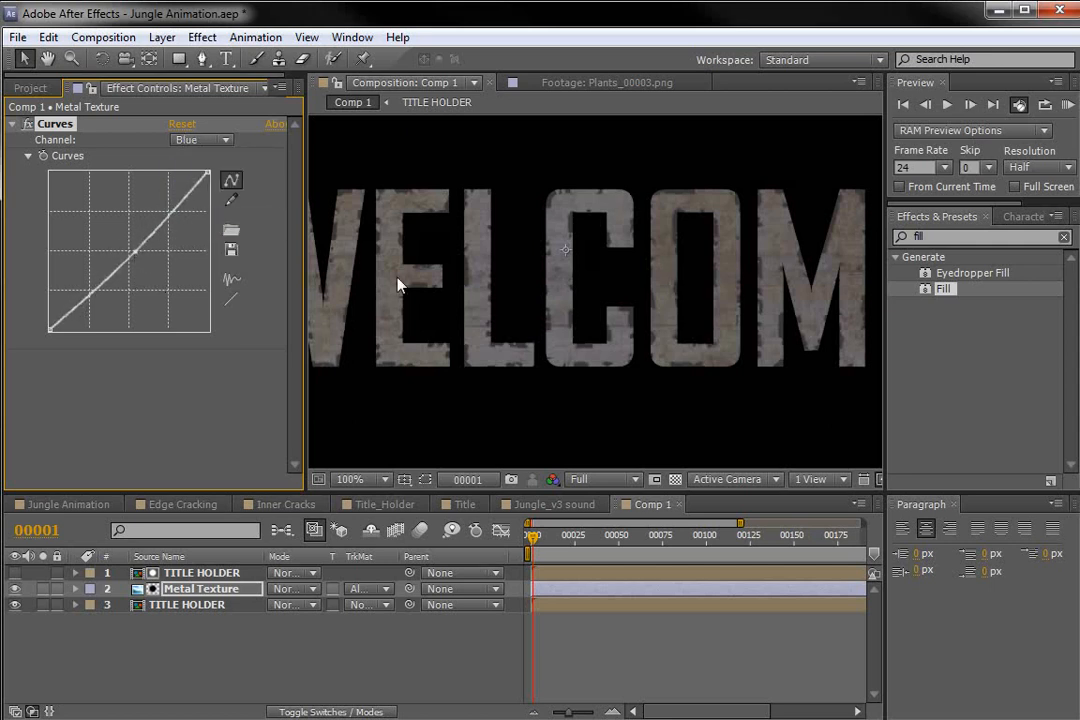
- Compare the Metal Texture with the Curves effect off and on
{"action": "left_click", "coordinate": [28, 124]}
{"action": "left_click", "coordinate": [28, 124]}
{"action": "left_click", "coordinate": [28, 124]}
{"action": "left_click", "coordinate": [28, 124]}
- Examine the finished title in the Jungle Animation and Title compositions, including its edge bevels, and return to Comp 1
{"action": "left_click", "coordinate": [66, 504]}
{"action": "scroll", "coordinate": [599, 307], "scroll_direction": "up", "scroll_amount": 1}
{"action": "key", "text": "space"}
{"action": "left_click_drag", "start_coordinate": [448, 197], "coordinate": [629, 295]}
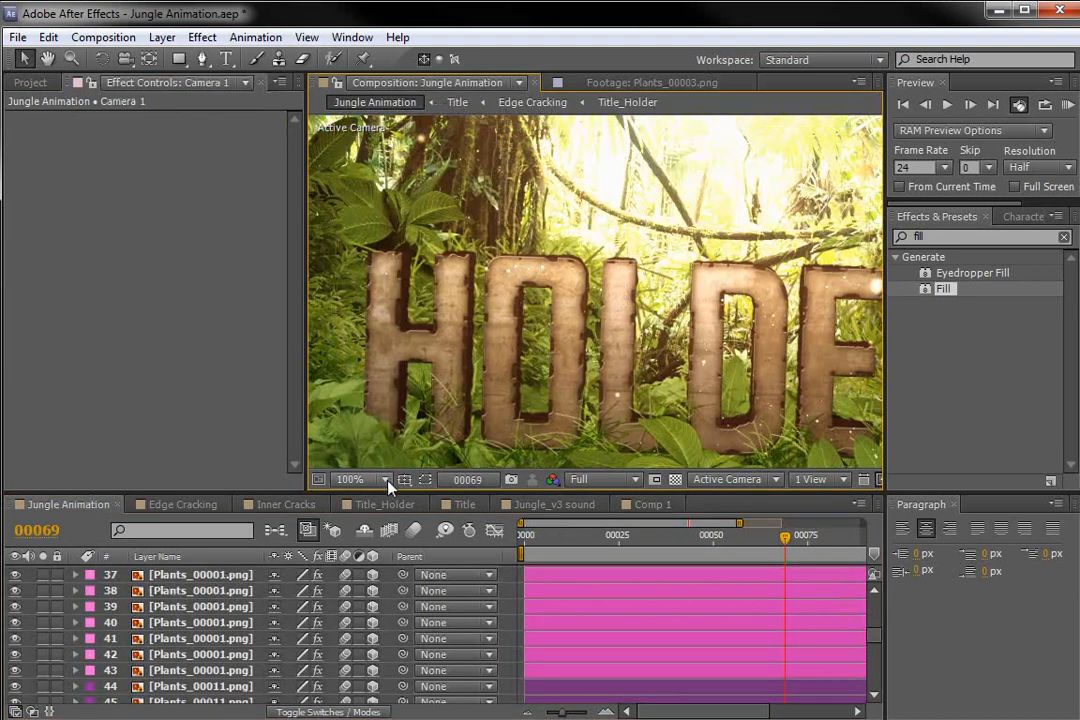
{"action": "left_click", "coordinate": [465, 504]}
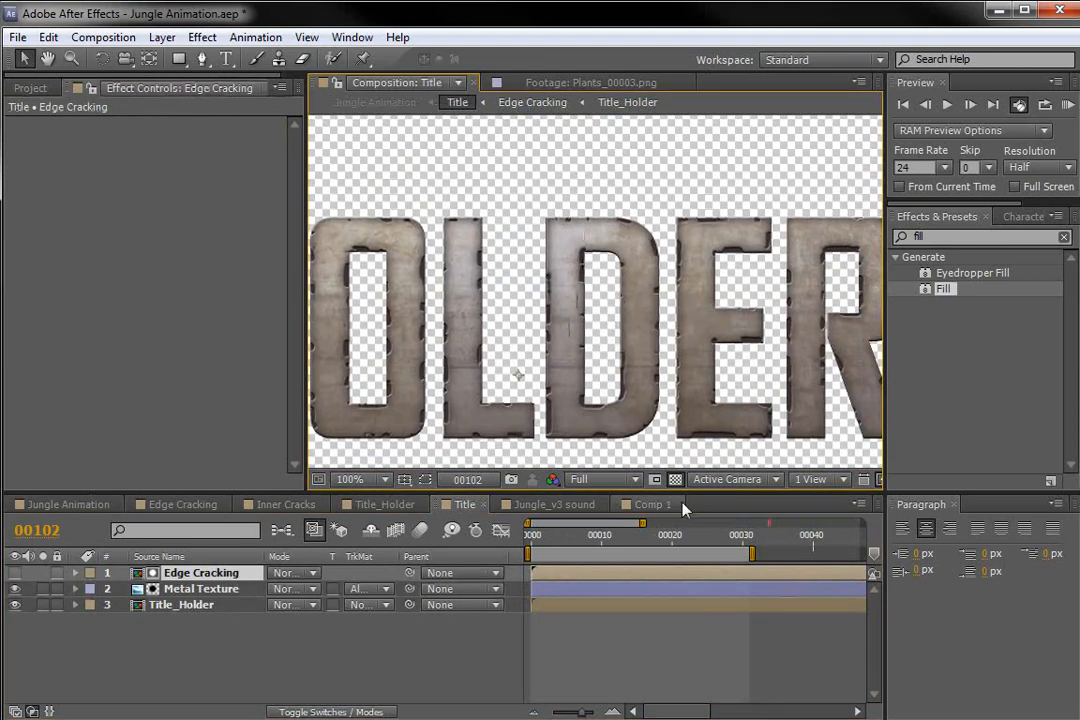
{"action": "left_click", "coordinate": [640, 504]}
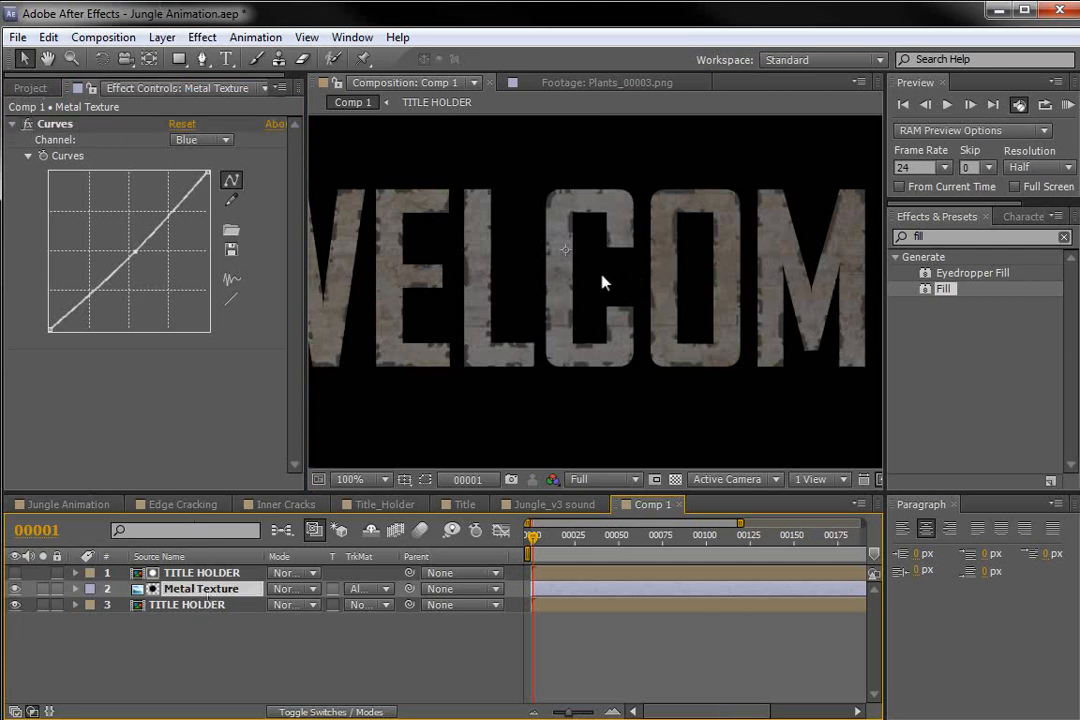
- Add a Bevel and Emboss layer style to the Metal Texture layer and set its Size to 0.0
{"action": "left_click", "coordinate": [162, 37]}
{"action": "mouse_move", "coordinate": [210, 270]}
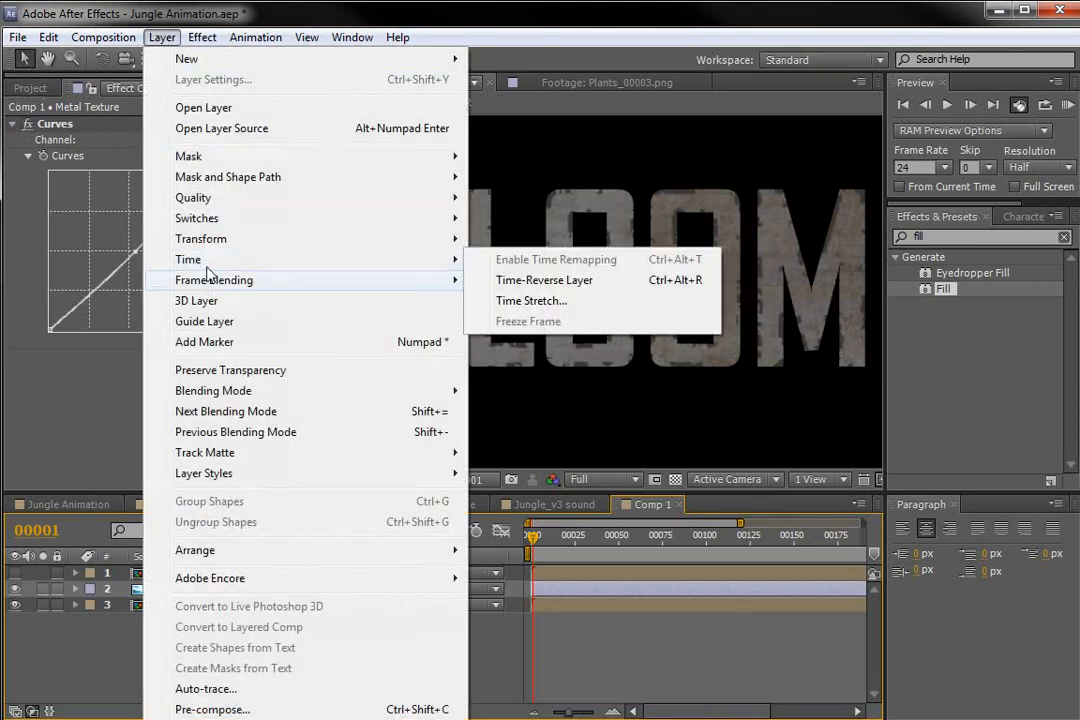
{"action": "mouse_move", "coordinate": [200, 476]}
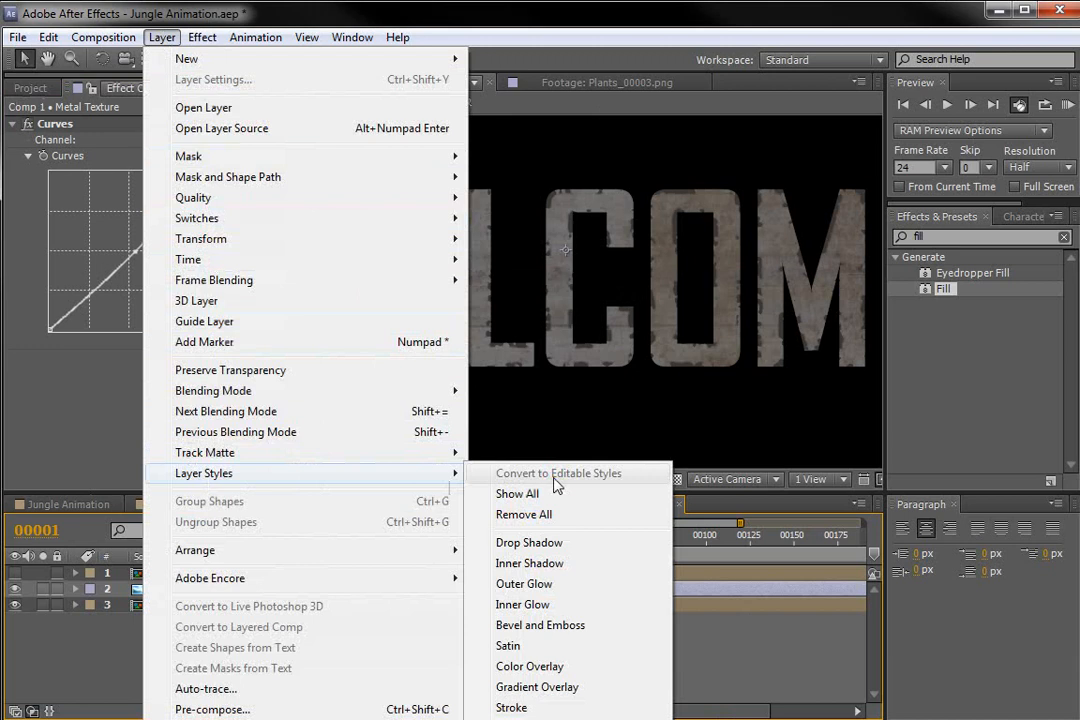
{"action": "left_click", "coordinate": [555, 627]}
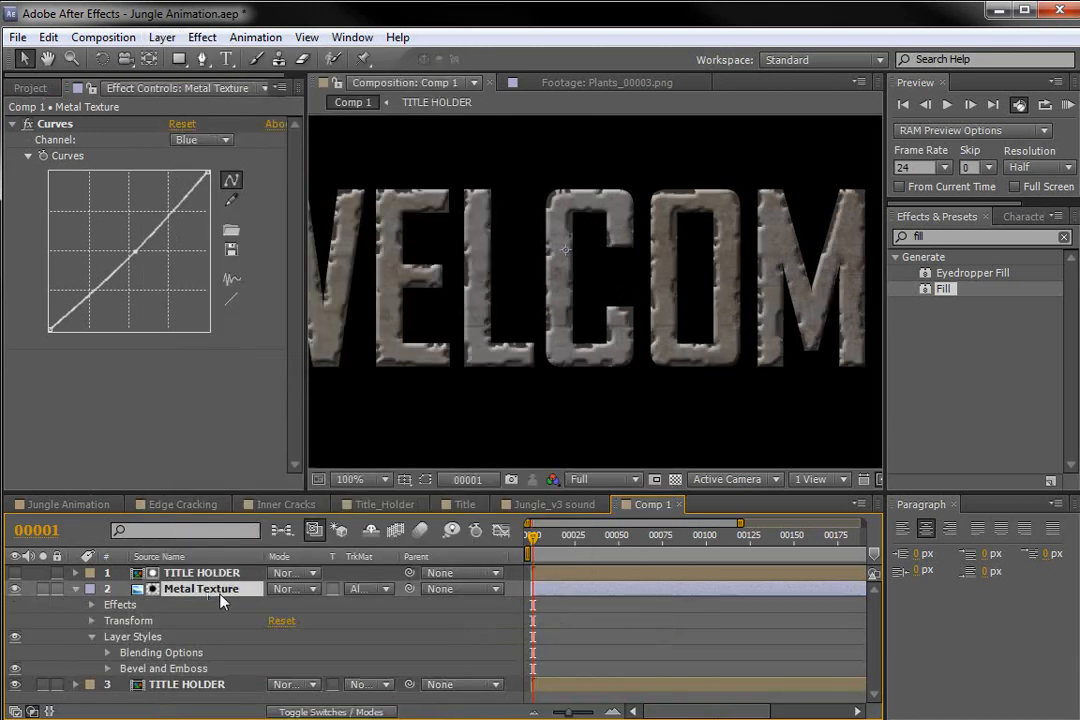
{"action": "left_click", "coordinate": [367, 590]}
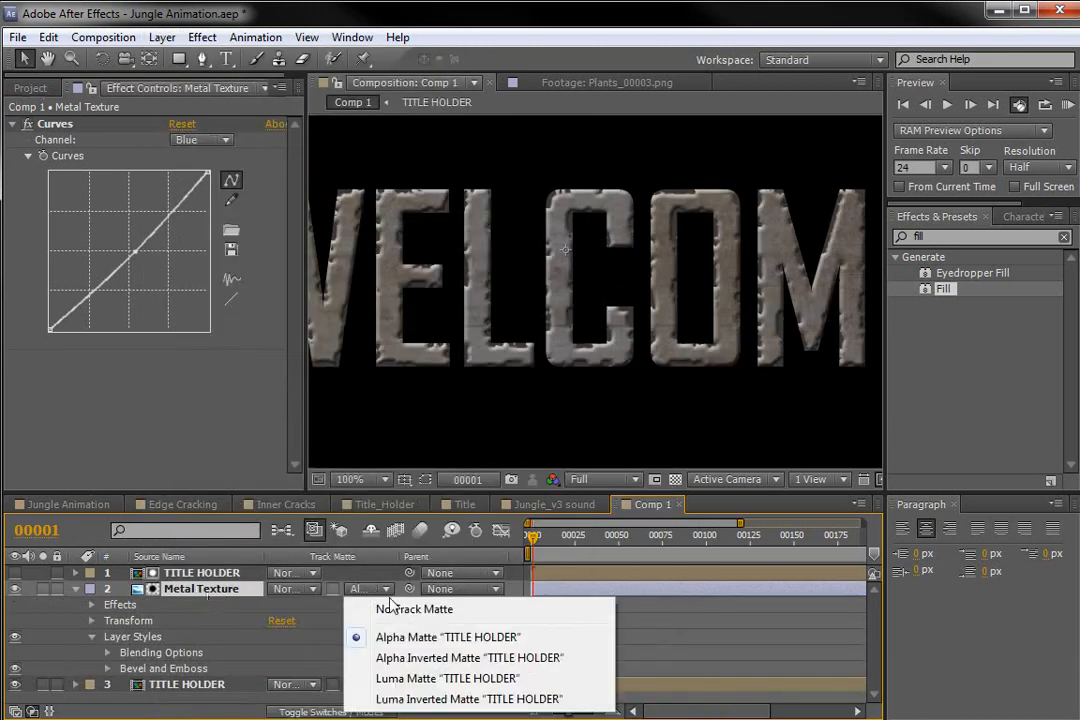
{"action": "left_click", "coordinate": [425, 638]}
{"action": "left_click", "coordinate": [197, 573]}
{"action": "left_click", "coordinate": [197, 587]}
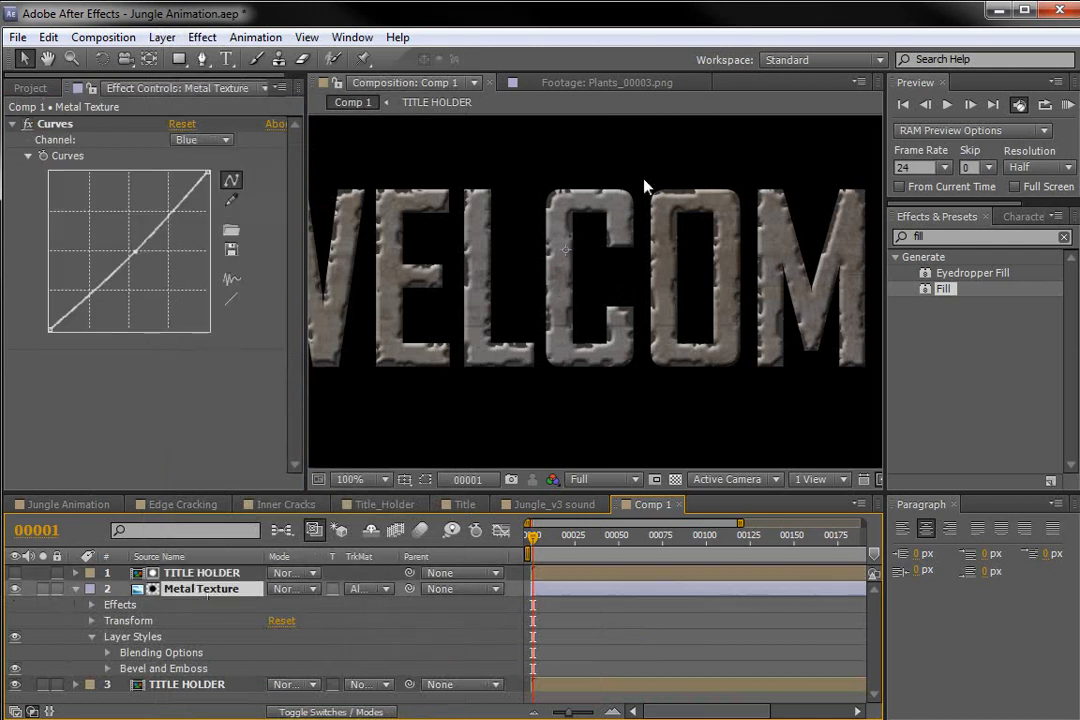
{"action": "left_click", "coordinate": [107, 668]}
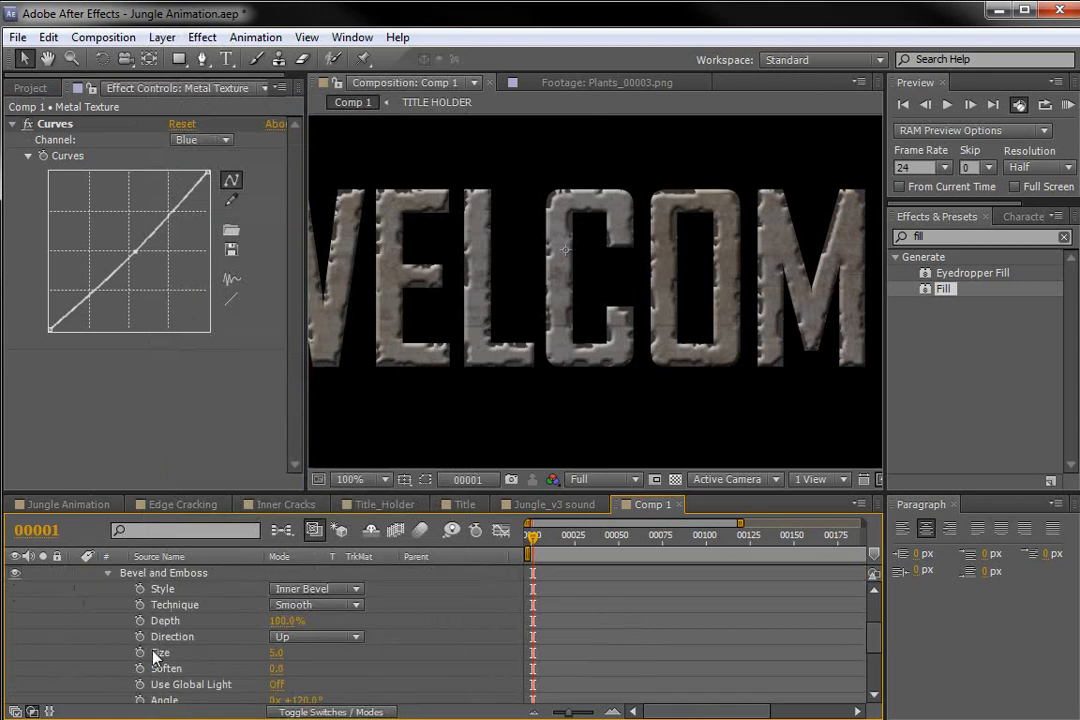
{"action": "left_click_drag", "start_coordinate": [280, 652], "coordinate": [268, 652]}
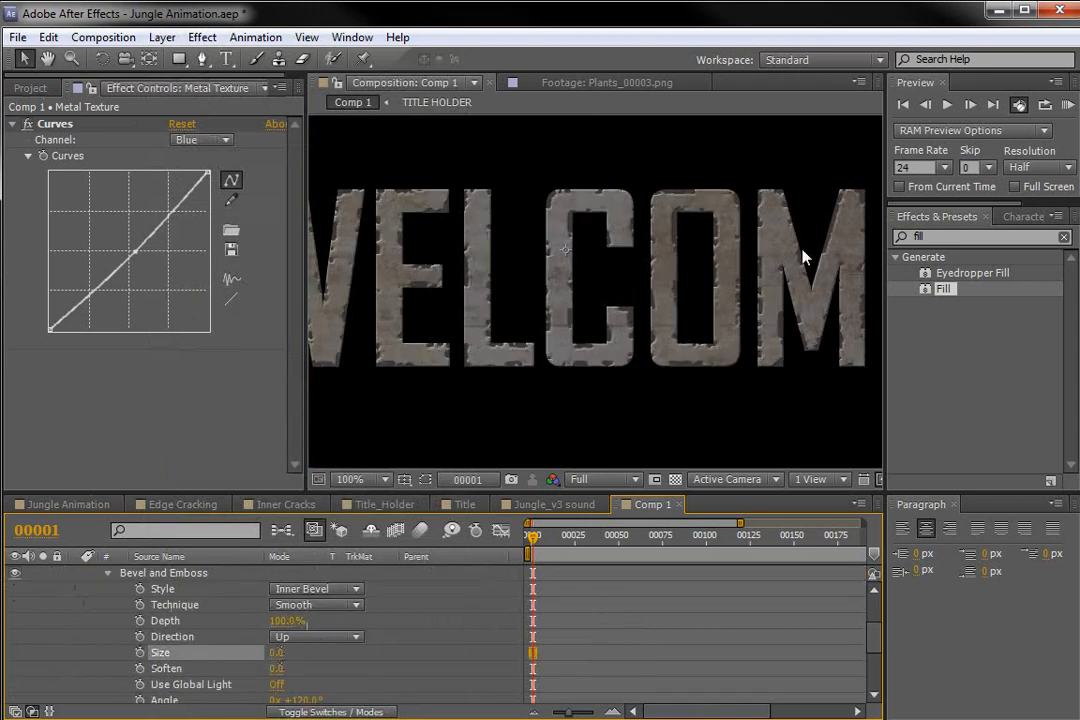
- Add a Drop Shadow layer style to the Metal Texture layer
{"action": "left_click", "coordinate": [162, 37]}
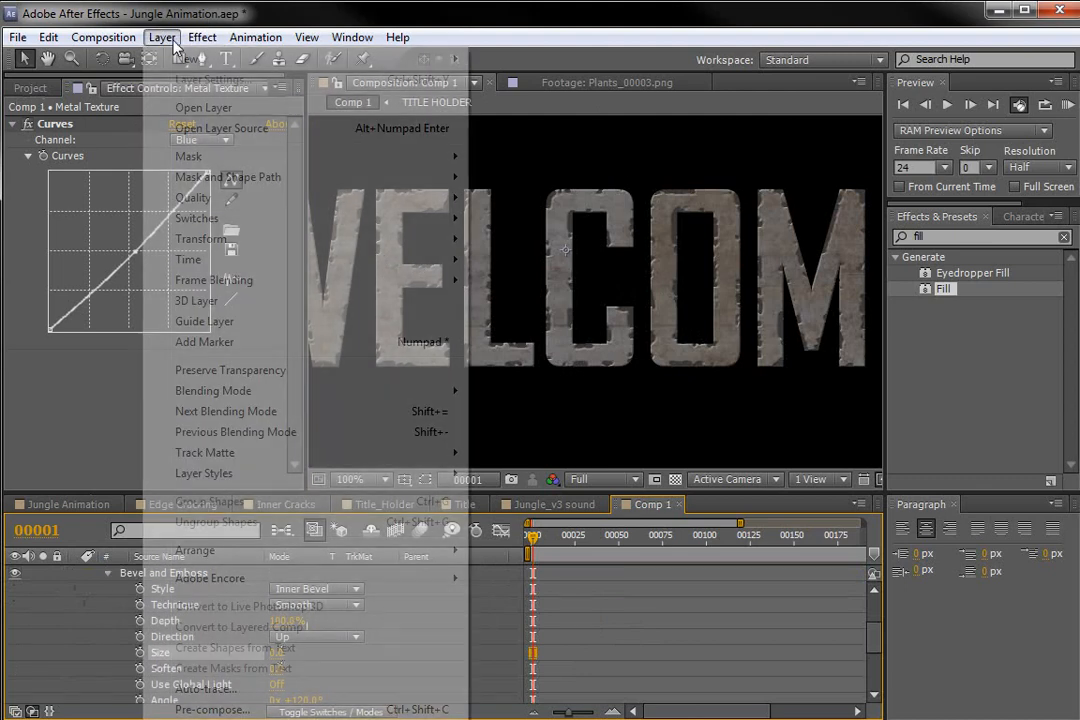
{"action": "mouse_move", "coordinate": [190, 38]}
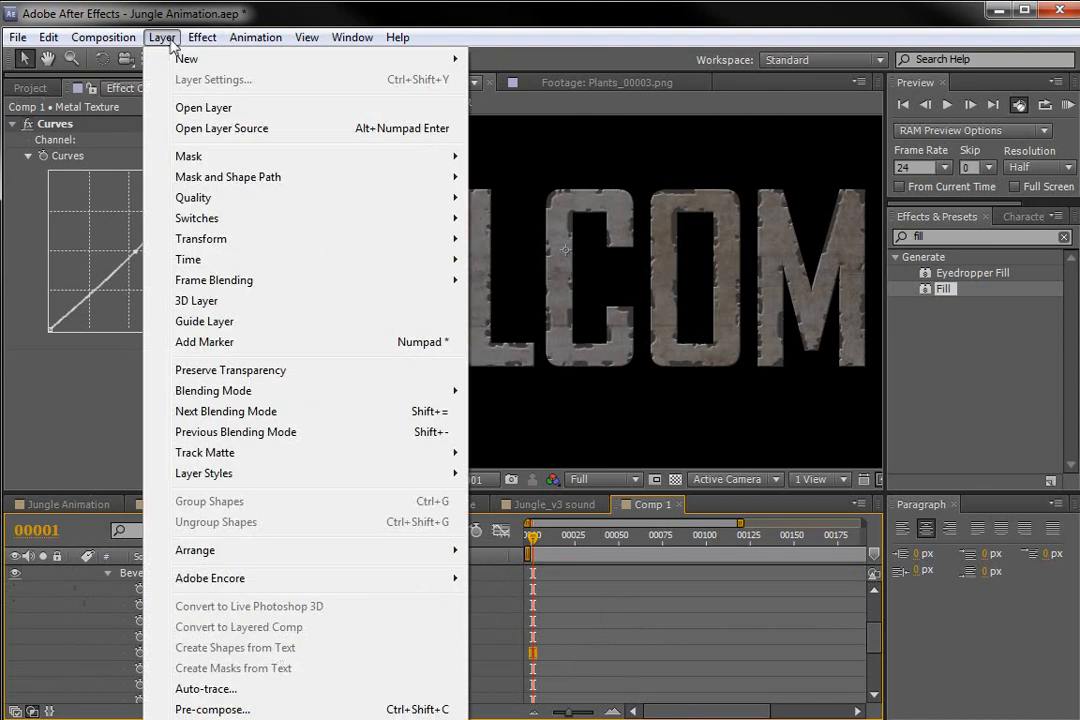
{"action": "mouse_move", "coordinate": [200, 473]}
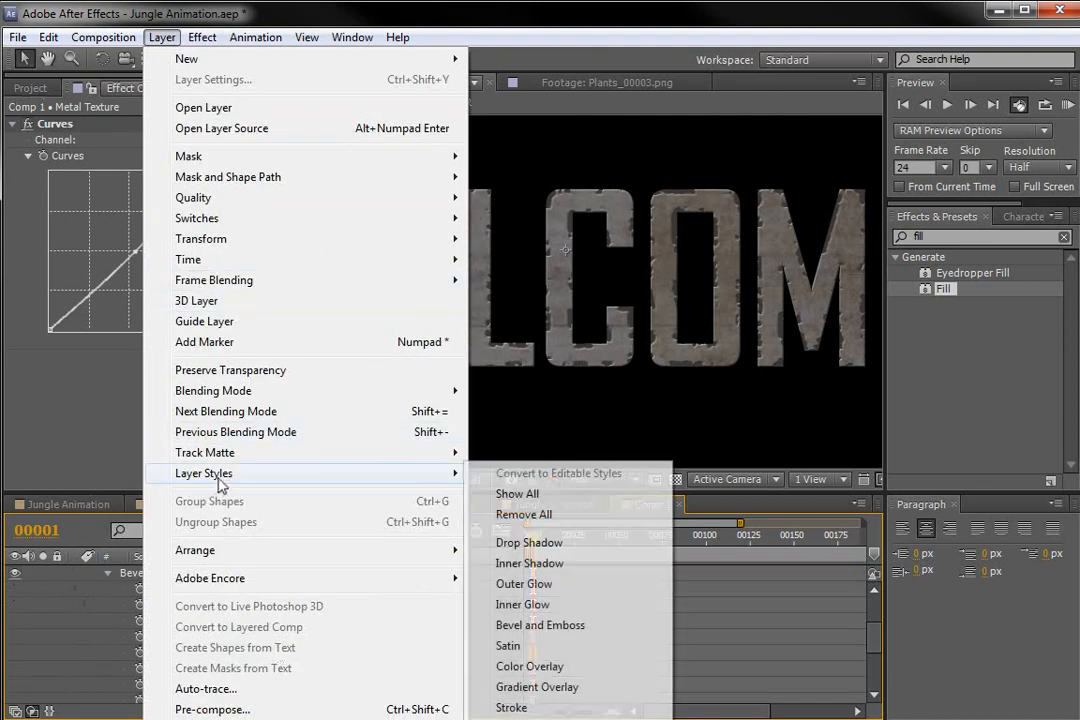
{"action": "left_click", "coordinate": [545, 546]}
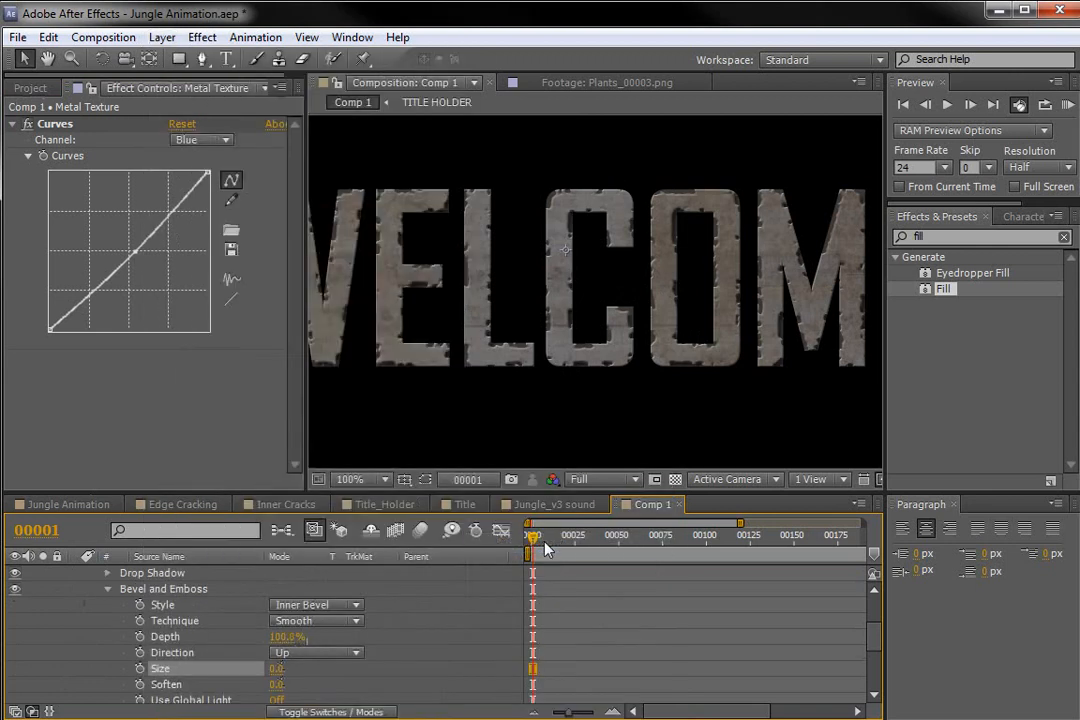
{"action": "scroll", "coordinate": [175, 600], "scroll_direction": "down", "scroll_amount": 2}
{"action": "scroll", "coordinate": [155, 650], "scroll_direction": "up", "scroll_amount": 3}
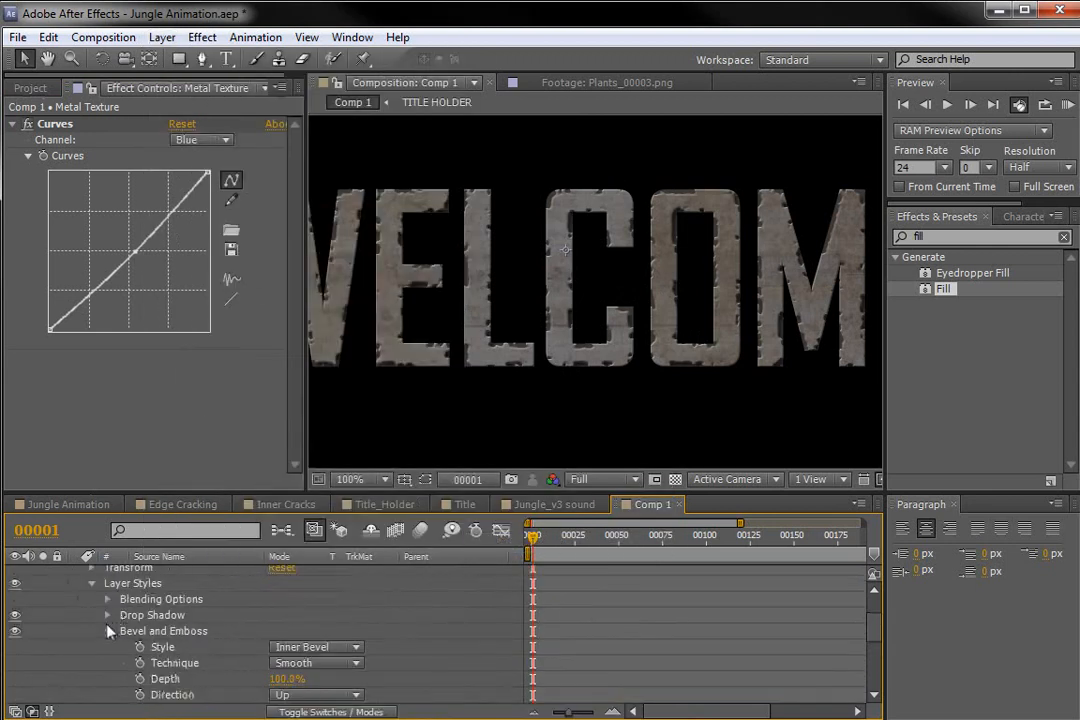
- Set the Metal Texture layer's Drop Shadow Distance to 1.0 and raise its Opacity to 92%
{"action": "left_click", "coordinate": [108, 629]}
{"action": "left_click", "coordinate": [108, 662]}
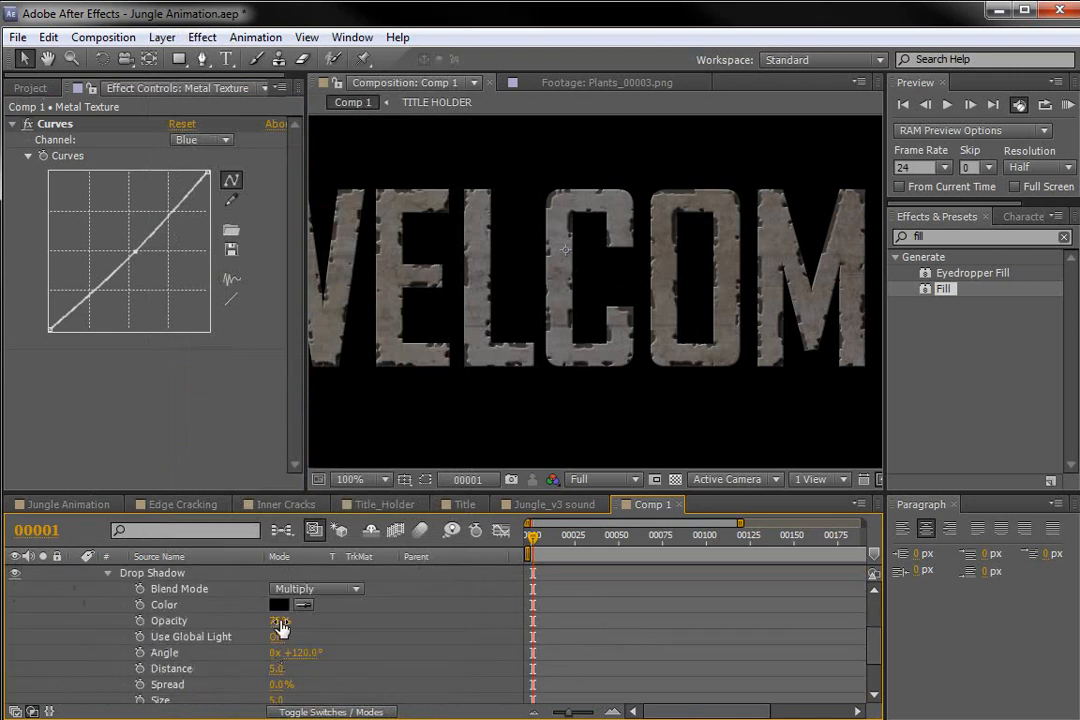
{"action": "left_click", "coordinate": [283, 626]}
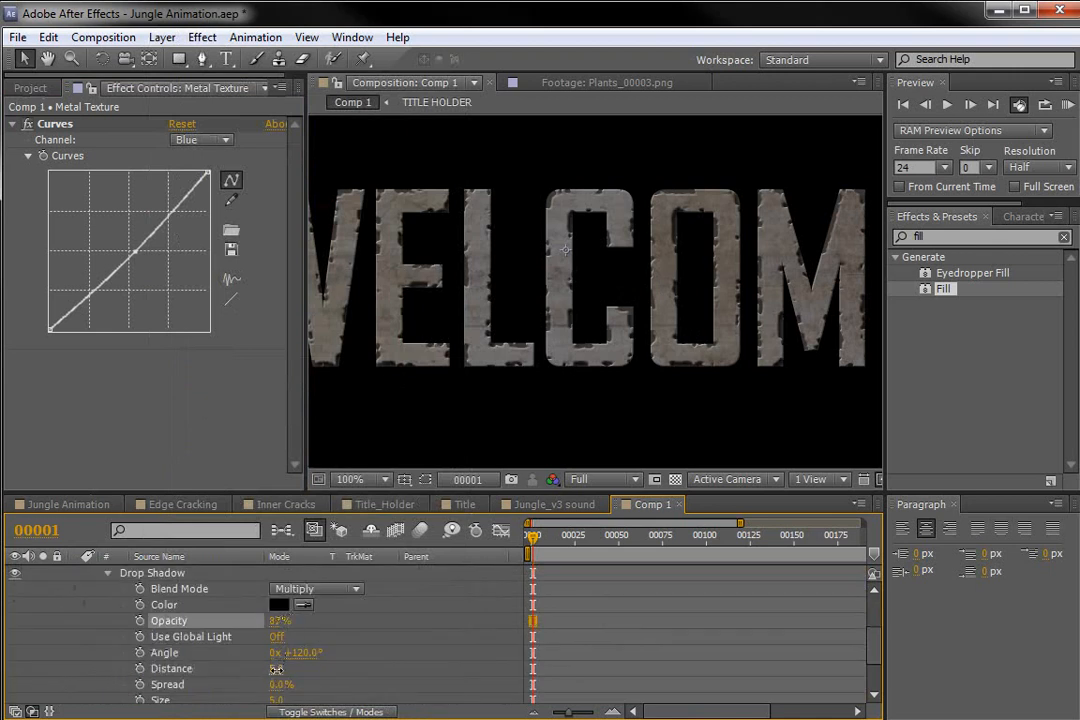
{"action": "left_click", "coordinate": [278, 668]}
{"action": "type", "text": "1"}
{"action": "key", "text": "Return"}
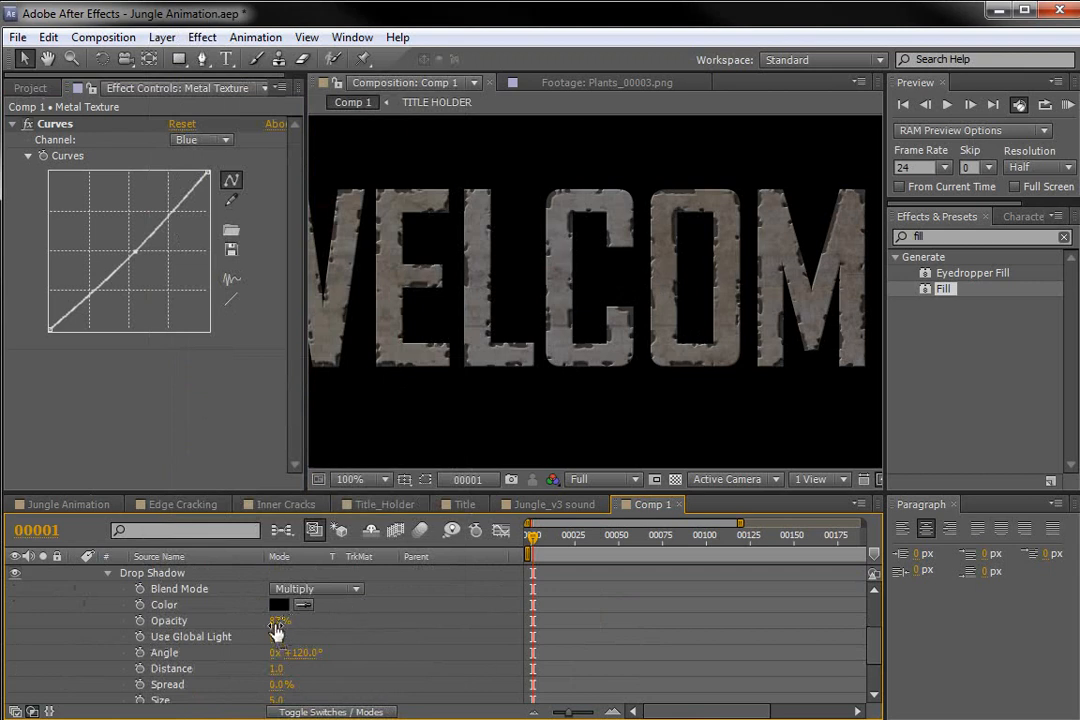
{"action": "left_click_drag", "start_coordinate": [276, 631], "coordinate": [281, 633]}
- Reduce the Drop Shadow's Size to 1.0, set its Angle to +90.0°, and inspect the letter edges up close
{"action": "left_click", "coordinate": [274, 700]}
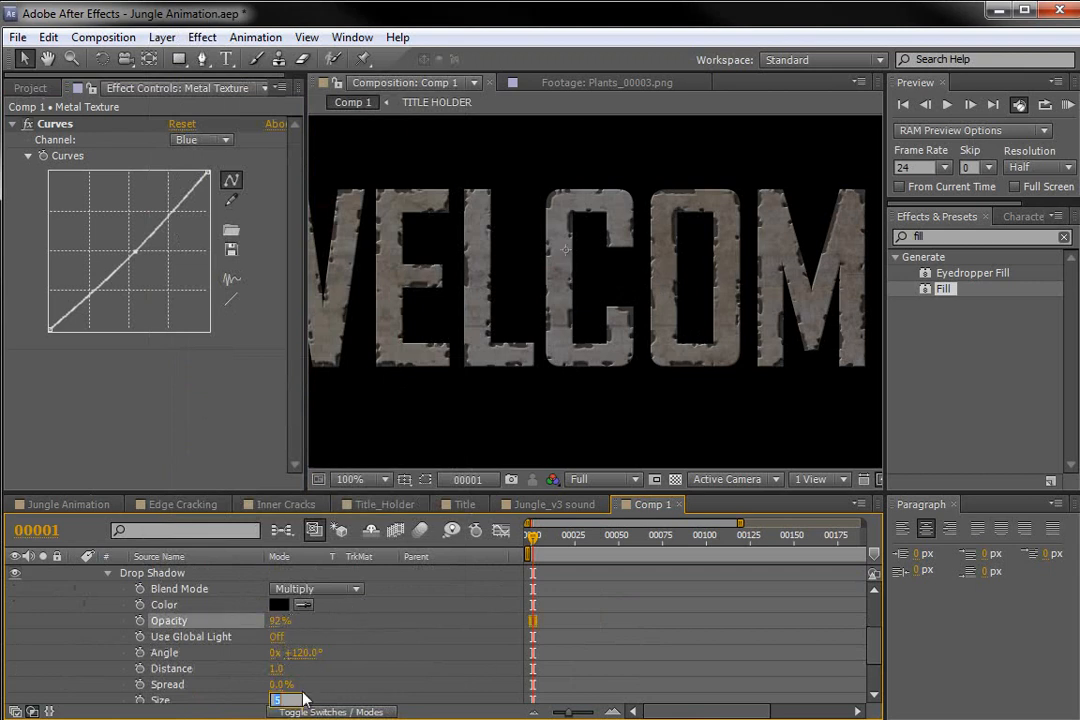
{"action": "type", "text": "2"}
{"action": "key", "text": "Return"}
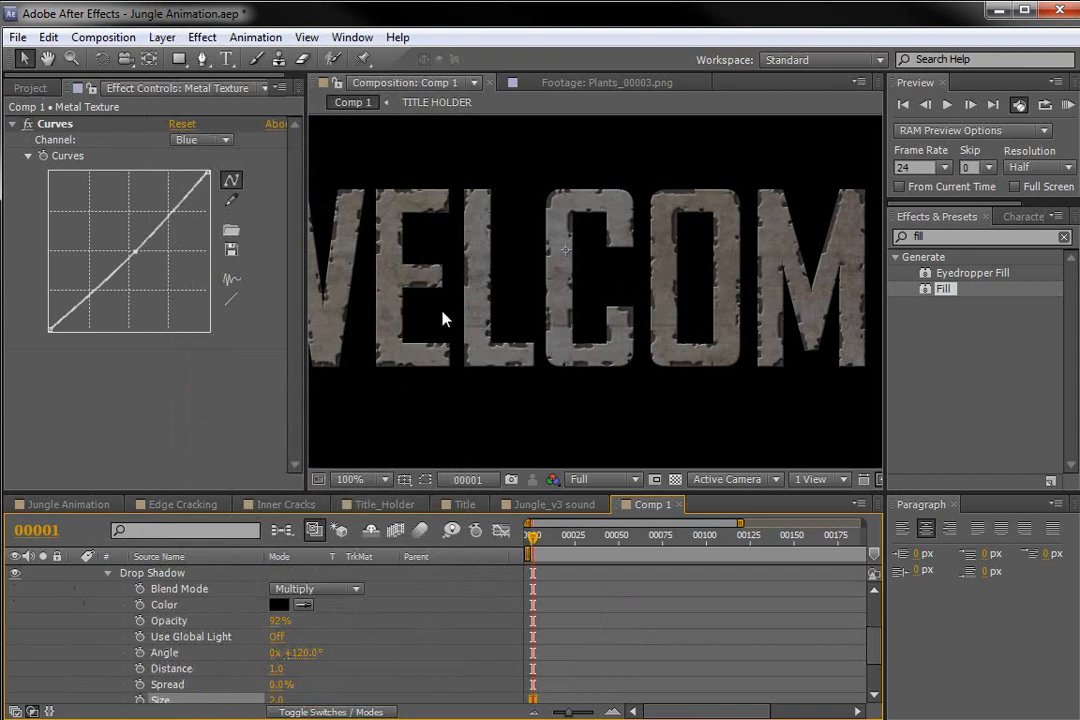
{"action": "left_click", "coordinate": [274, 700]}
{"action": "key", "text": "Return"}
{"action": "left_click", "coordinate": [305, 653]}
{"action": "type", "text": "90"}
{"action": "key", "text": "Return"}
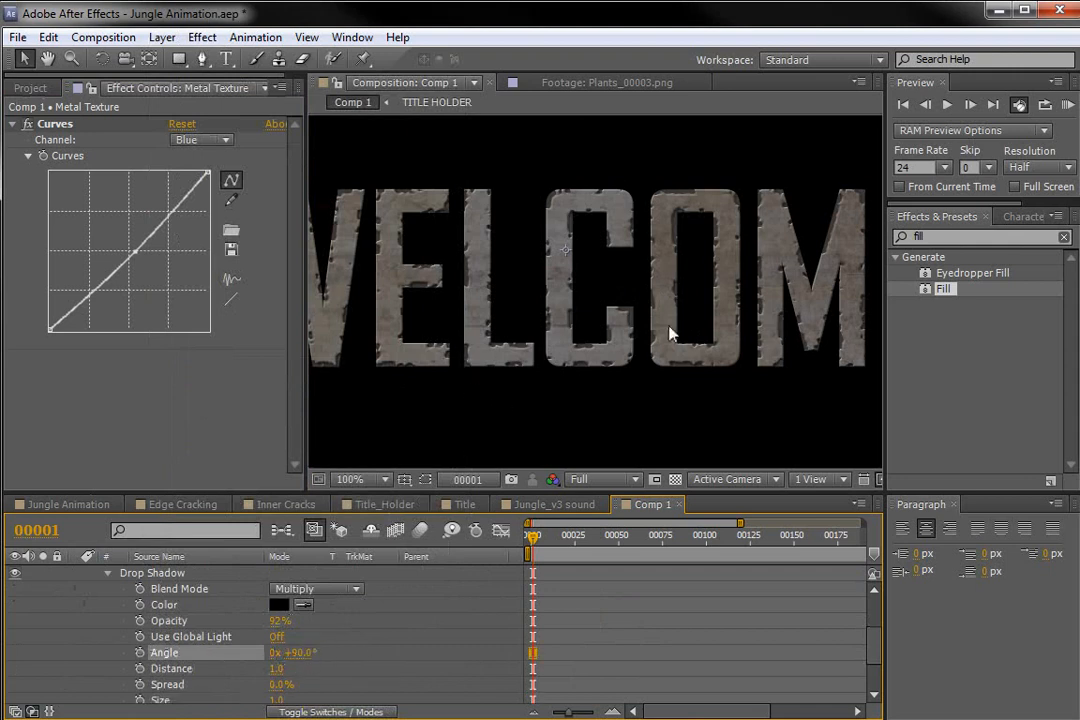
{"action": "key", "text": "grave"}
{"action": "scroll", "coordinate": [458, 424], "scroll_direction": "up", "scroll_amount": 1}
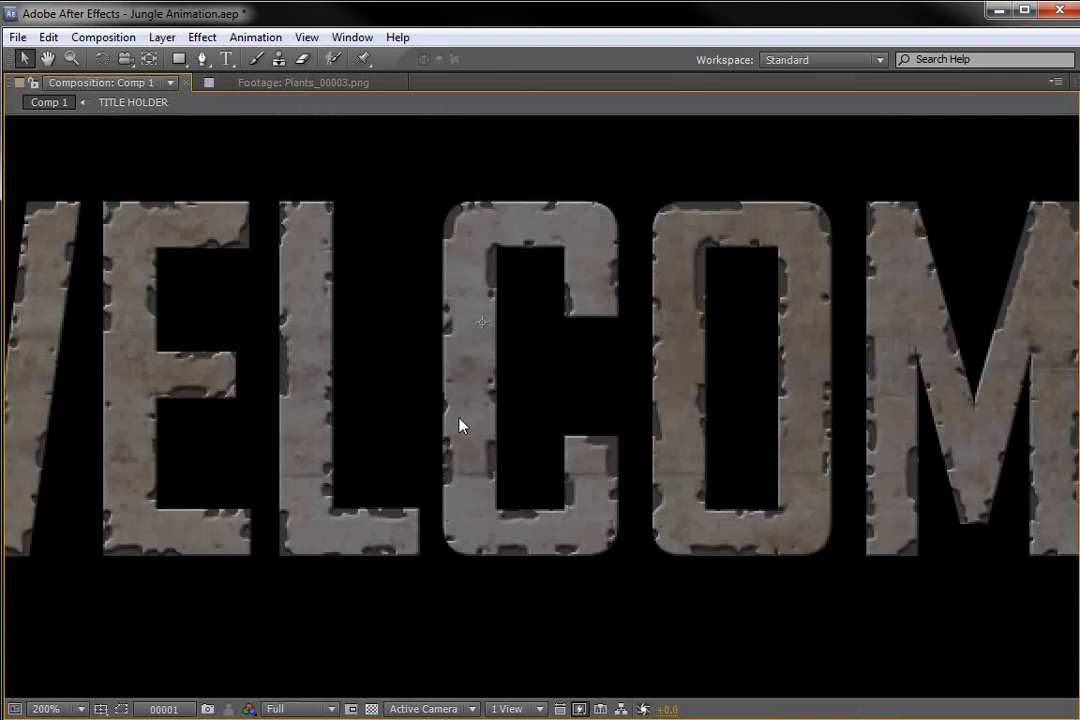
{"action": "scroll", "coordinate": [458, 424], "scroll_direction": "down", "scroll_amount": 1}
{"action": "key", "text": "grave"}
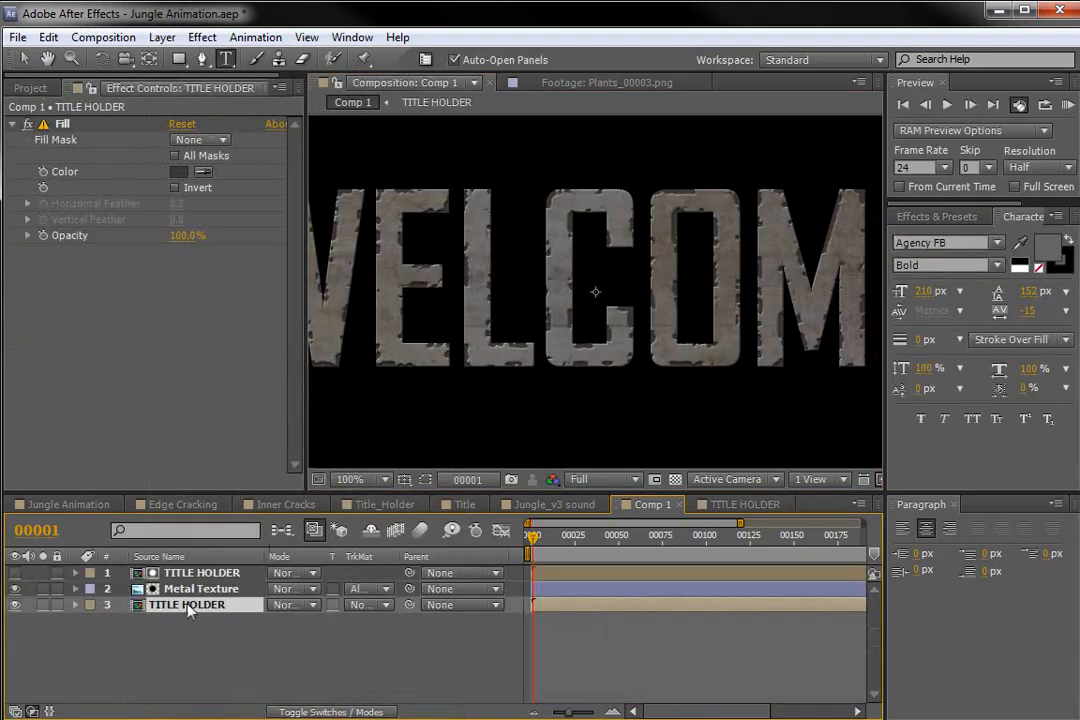
- Replace WELCOME with NEW TITLE in the TITLE HOLDER composition and check the styled result in Comp 1
{"action": "double_click", "coordinate": [188, 606]}
{"action": "left_click_drag", "start_coordinate": [405, 290], "coordinate": [843, 330]}
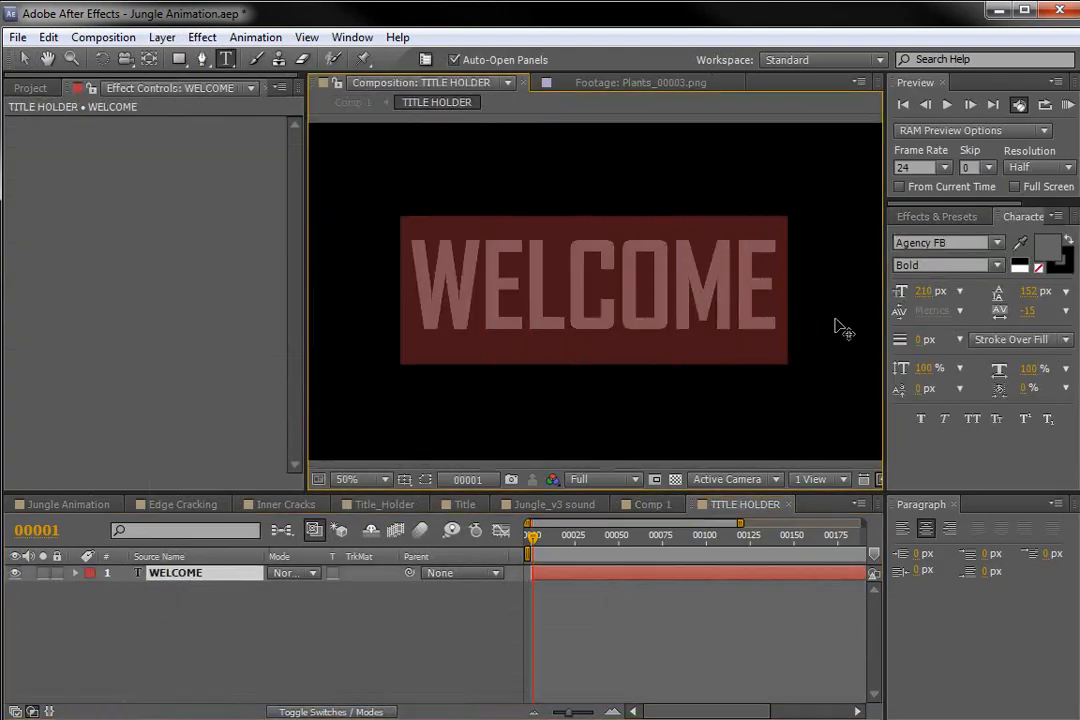
{"action": "type", "text": "NEW TITLE"}
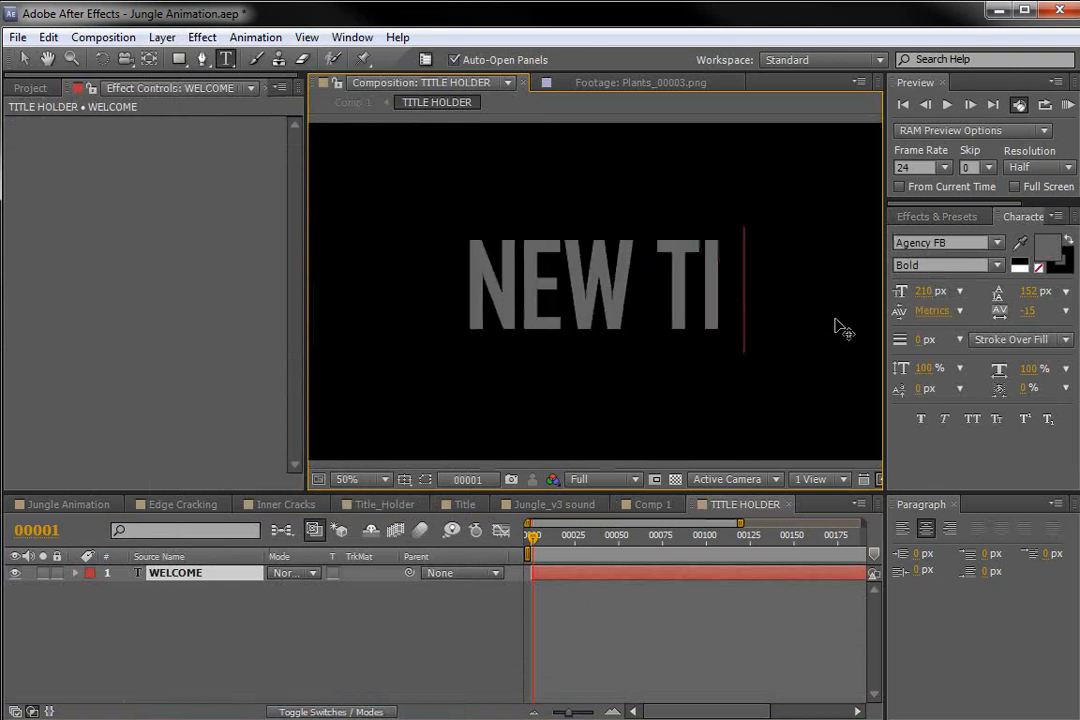
{"action": "left_click", "coordinate": [652, 504]}
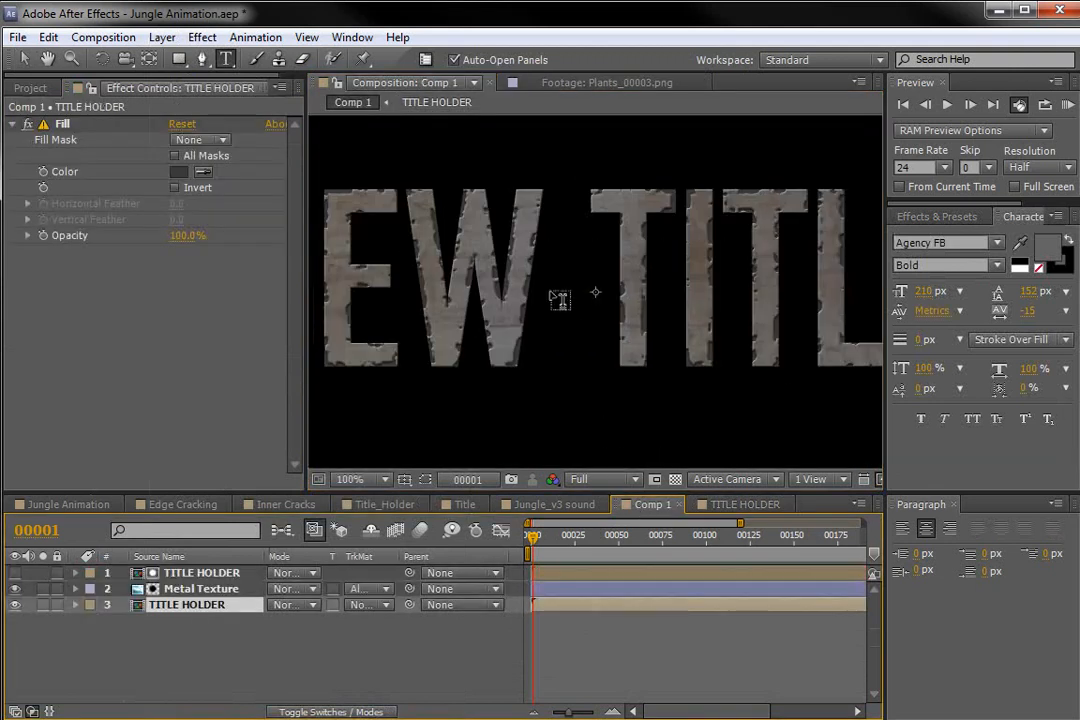
{"action": "key", "text": "grave"}
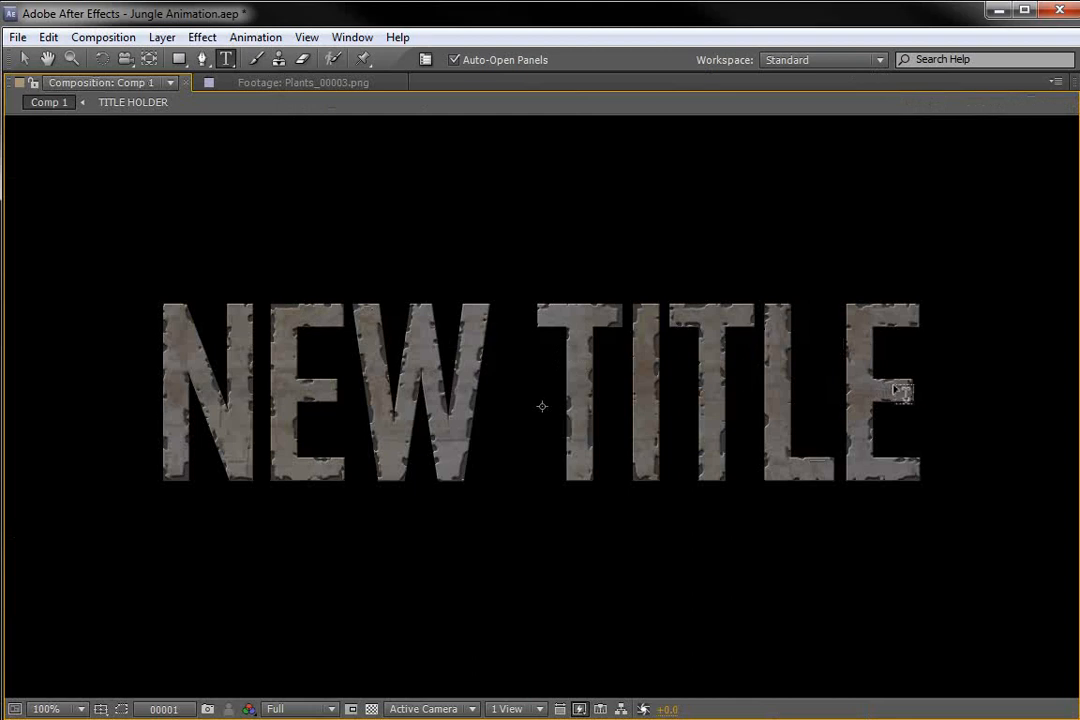
{"action": "key", "text": "v"}
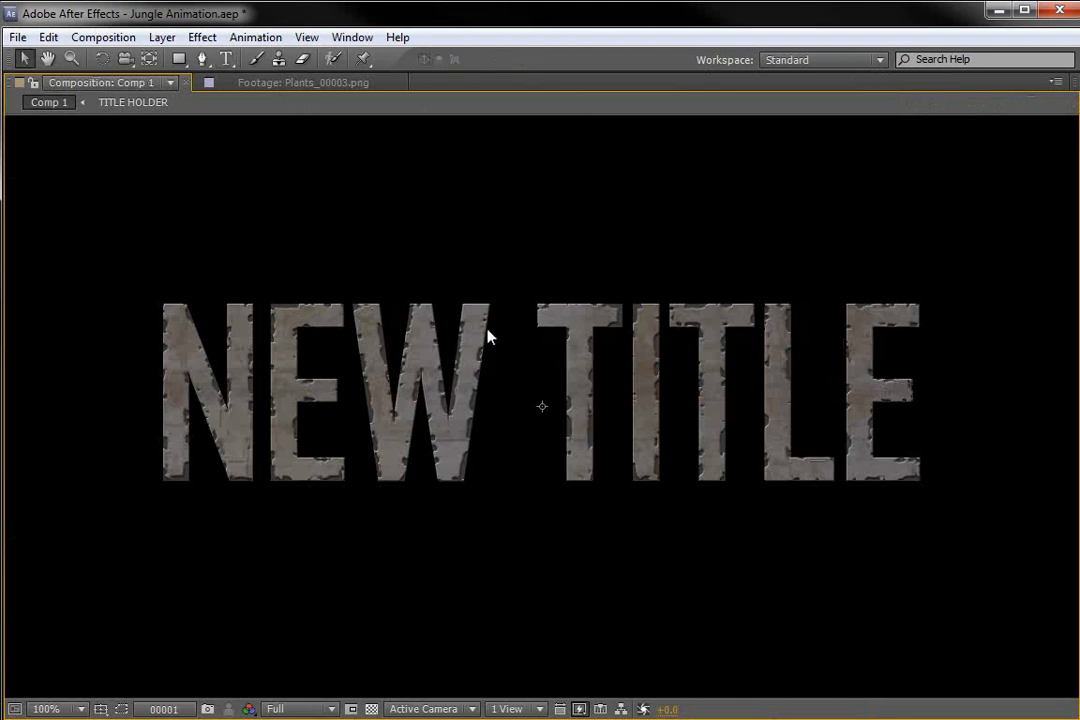
- Change the text in the TITLE HOLDER composition to JUNGLE and return to Comp 1
{"action": "double_click", "coordinate": [488, 337]}
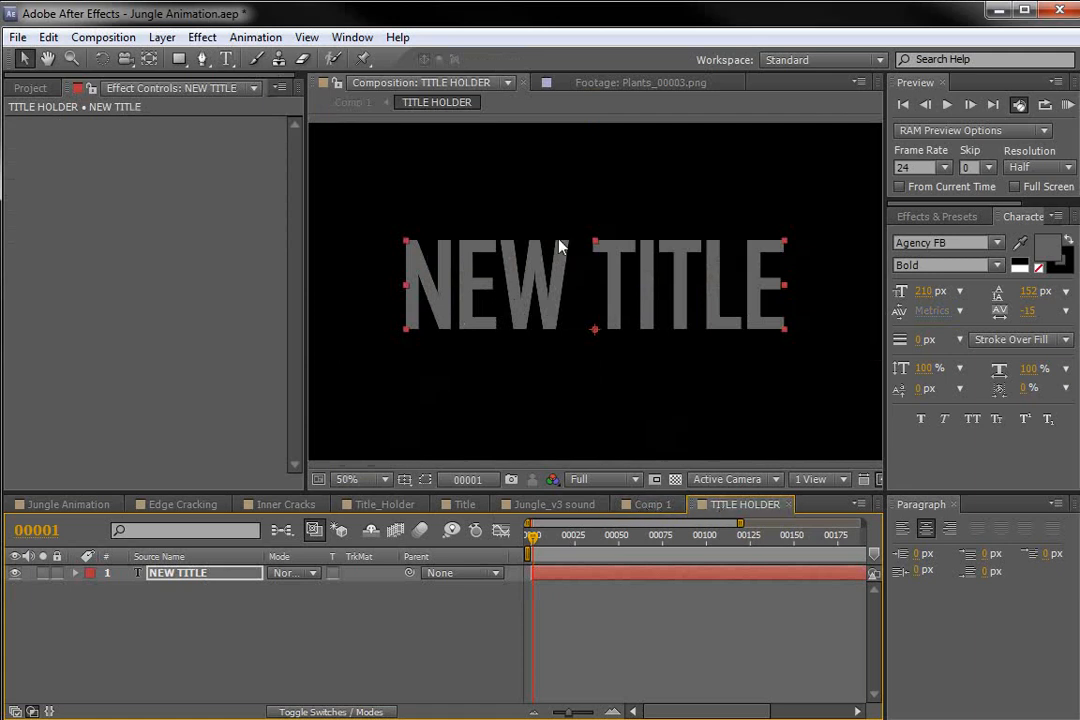
{"action": "double_click", "coordinate": [505, 280]}
{"action": "type", "text": "JUNGLE"}
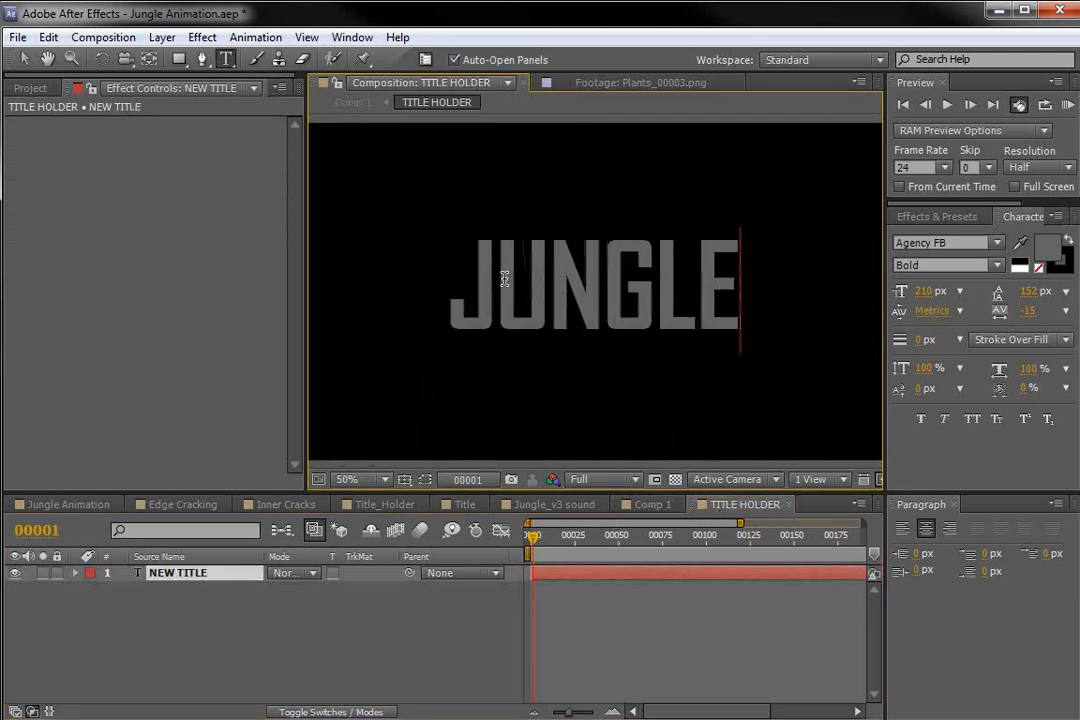
{"action": "left_click", "coordinate": [24, 58]}
{"action": "left_click", "coordinate": [652, 504]}
- Pre-compose all three layers of Comp 1 into a composition named TITLE, moving all attributes
{"action": "left_click", "coordinate": [200, 574]}
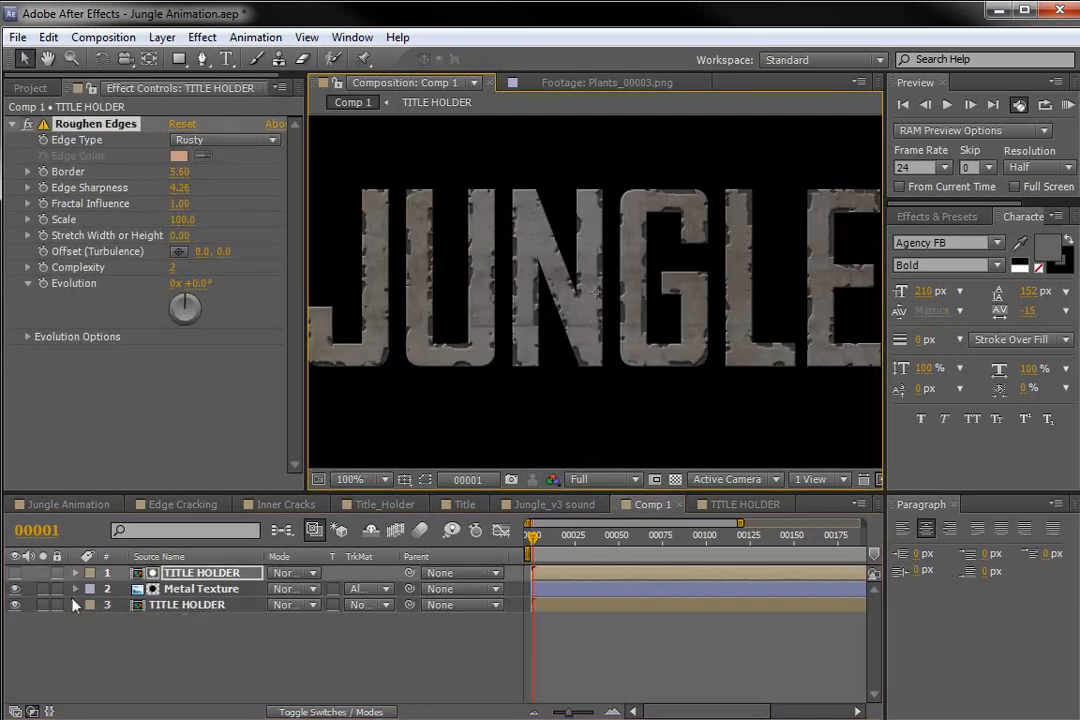
{"action": "left_click", "coordinate": [212, 606], "text": "ctrl"}
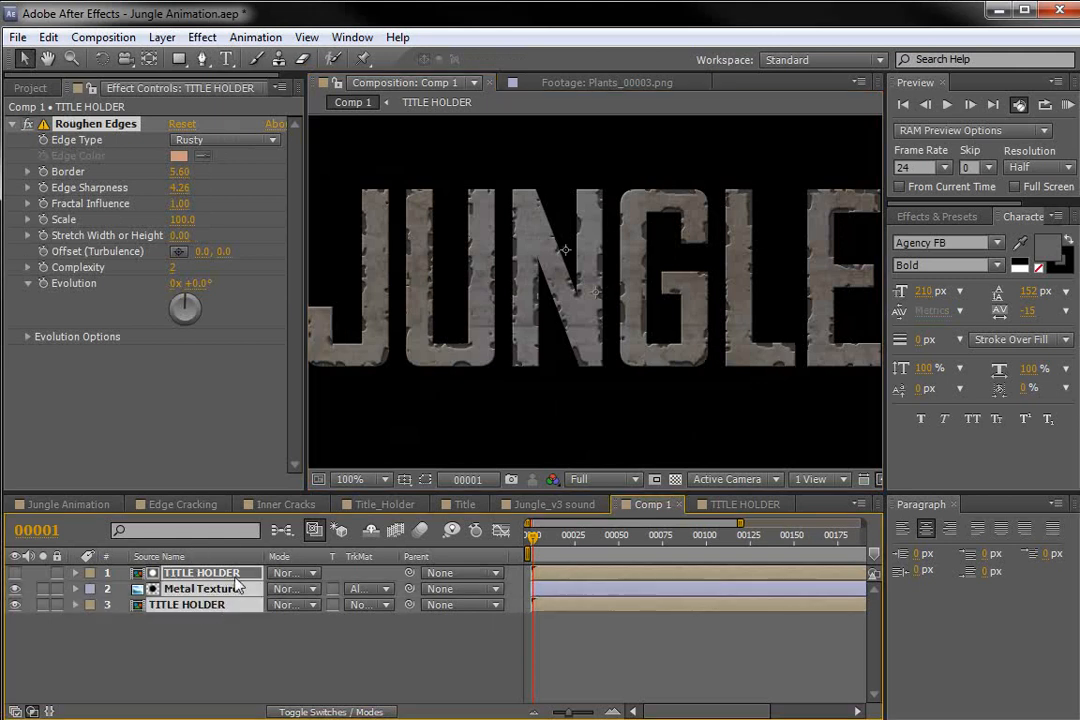
{"action": "left_click", "coordinate": [160, 37]}
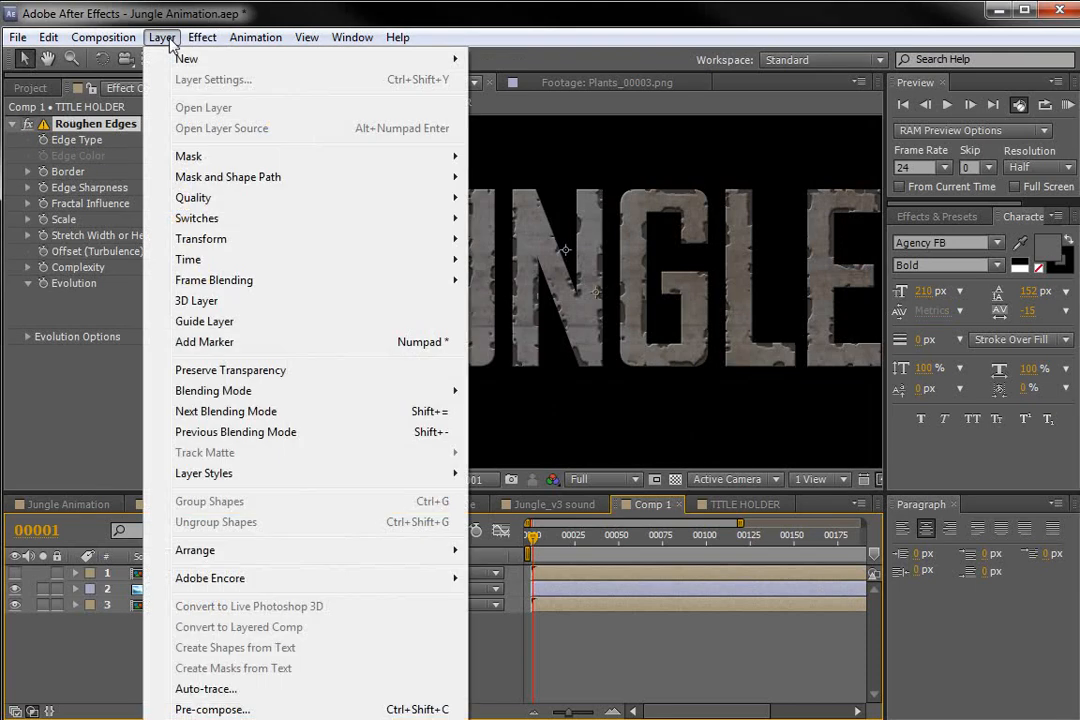
{"action": "left_click", "coordinate": [222, 709]}
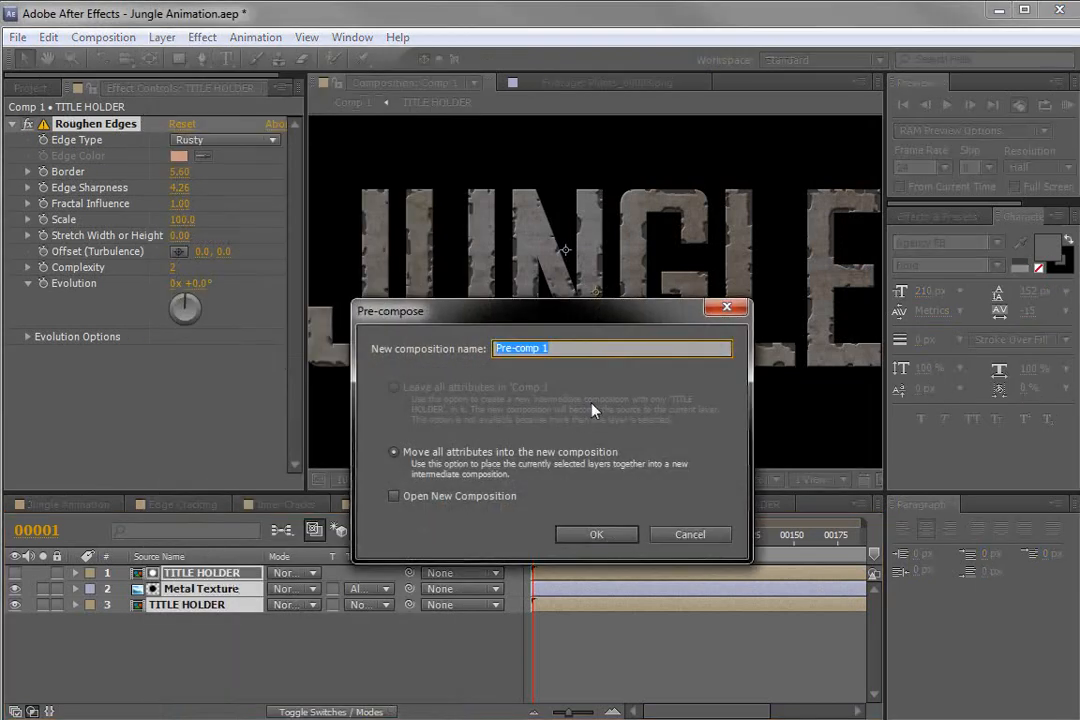
{"action": "type", "text": "TITLE"}
{"action": "left_click", "coordinate": [595, 536]}
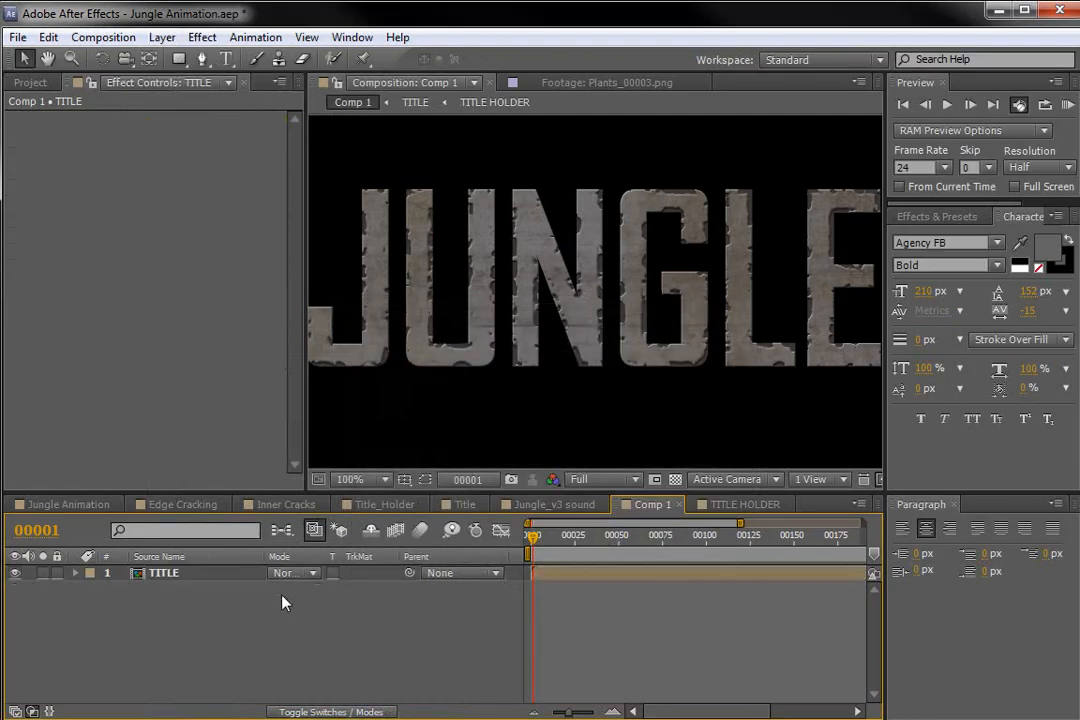
- Make the TITLE layer a 3D layer
{"action": "key", "text": "F4"}
{"action": "left_click", "coordinate": [198, 572]}
{"action": "left_click", "coordinate": [373, 573]}
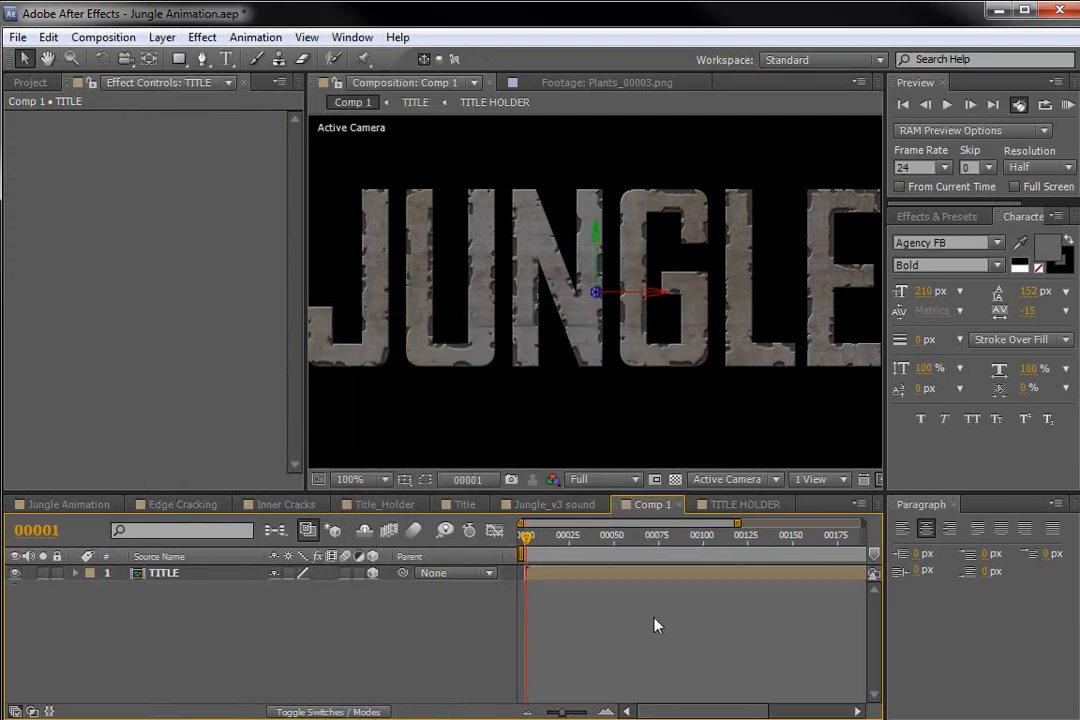
- Add a two-node camera with the 35mm preset to Comp 1
{"action": "scroll", "coordinate": [586, 313], "scroll_direction": "down", "scroll_amount": 1}
{"action": "left_click", "coordinate": [161, 37]}
{"action": "mouse_move", "coordinate": [222, 64]}
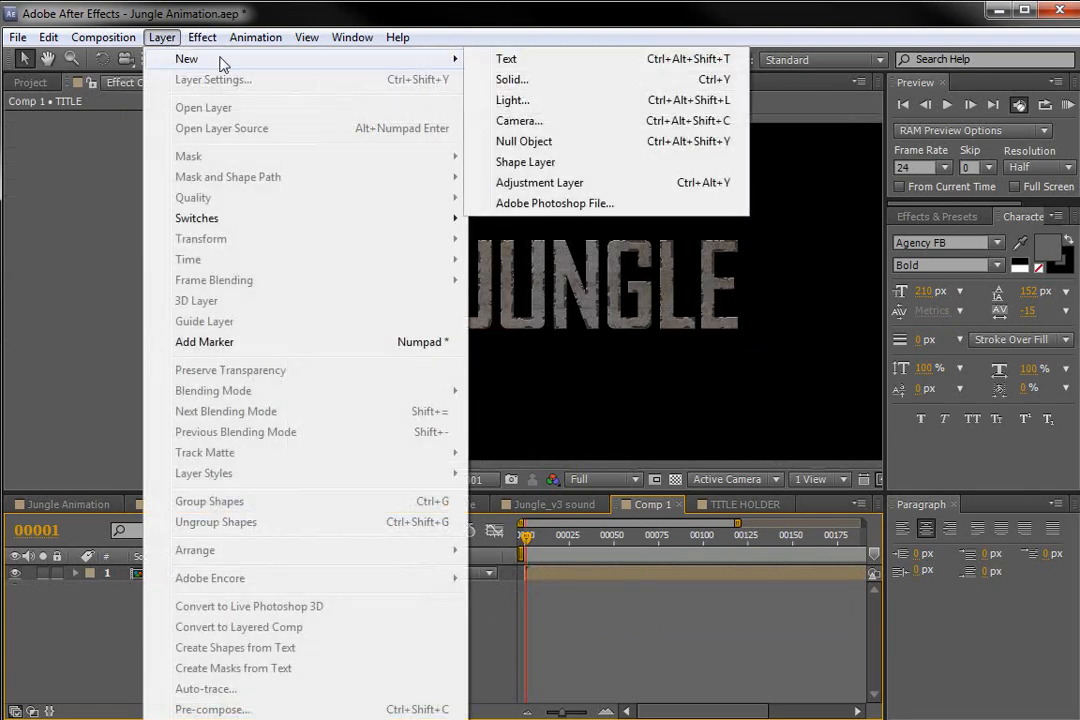
{"action": "left_click", "coordinate": [520, 121]}
{"action": "left_click", "coordinate": [604, 174]}
{"action": "left_click", "coordinate": [603, 243]}
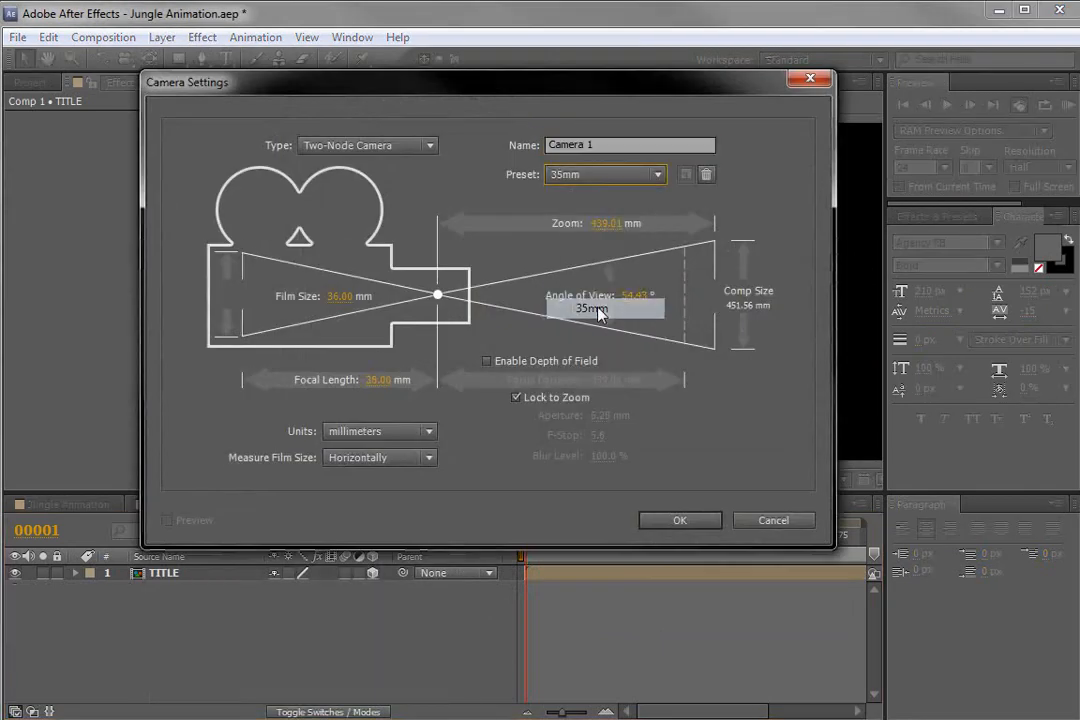
{"action": "left_click", "coordinate": [687, 519]}
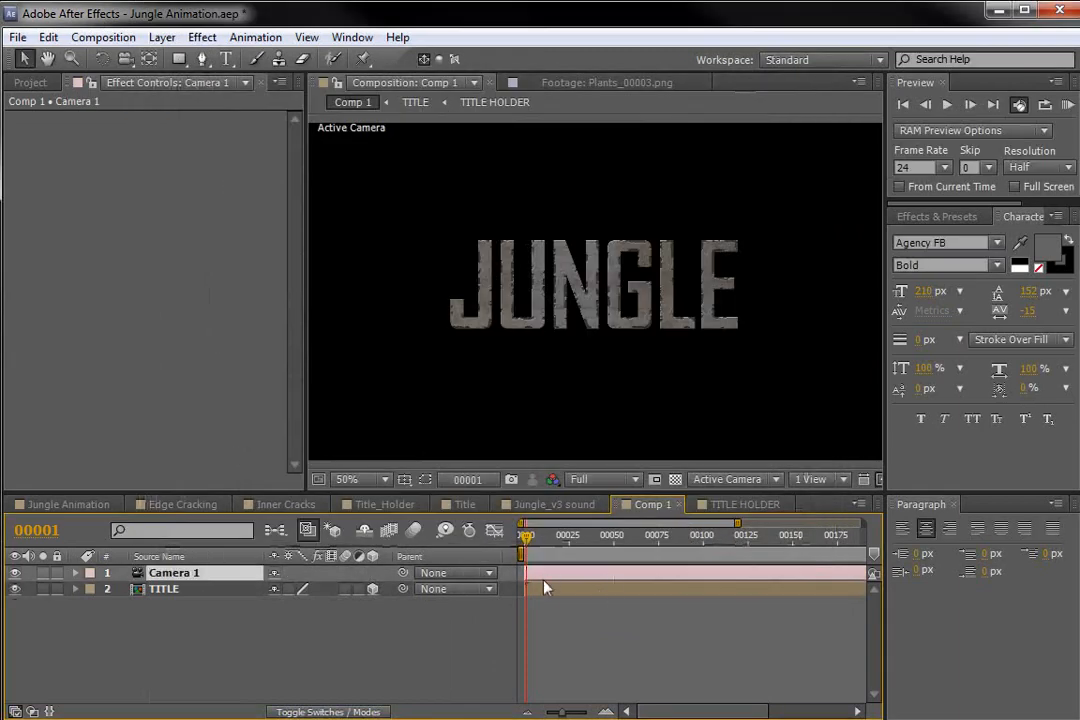
- Add a null object, make it a 3D layer, and parent Camera 1 to it
{"action": "left_click", "coordinate": [163, 38]}
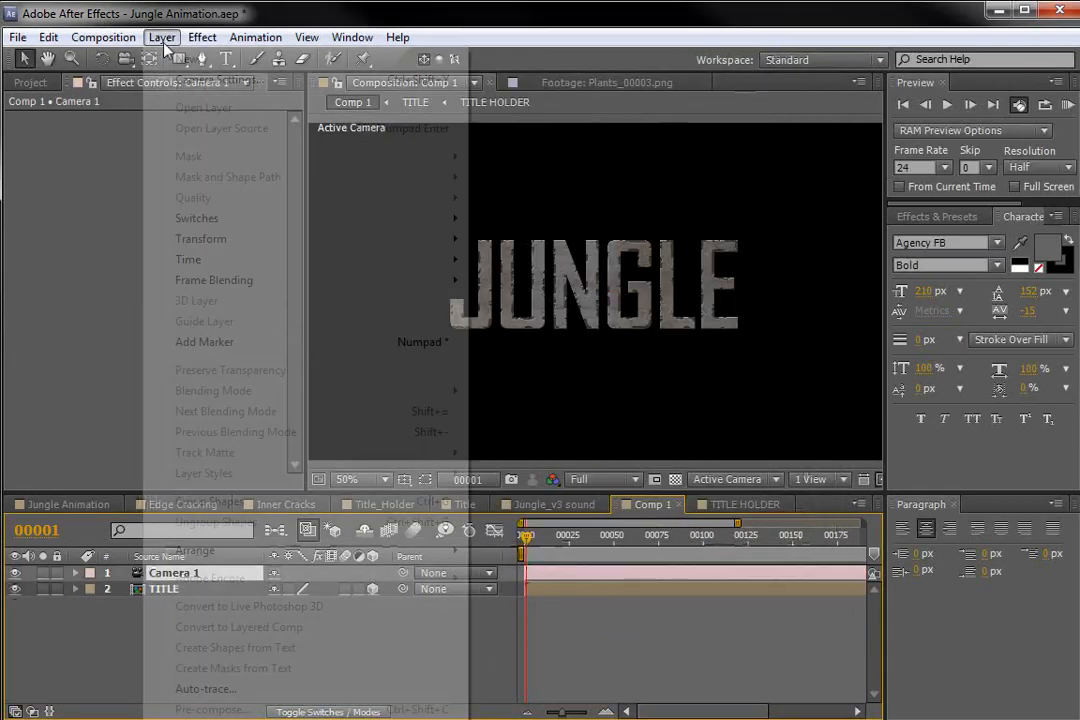
{"action": "mouse_move", "coordinate": [145, 56]}
{"action": "left_click", "coordinate": [516, 141]}
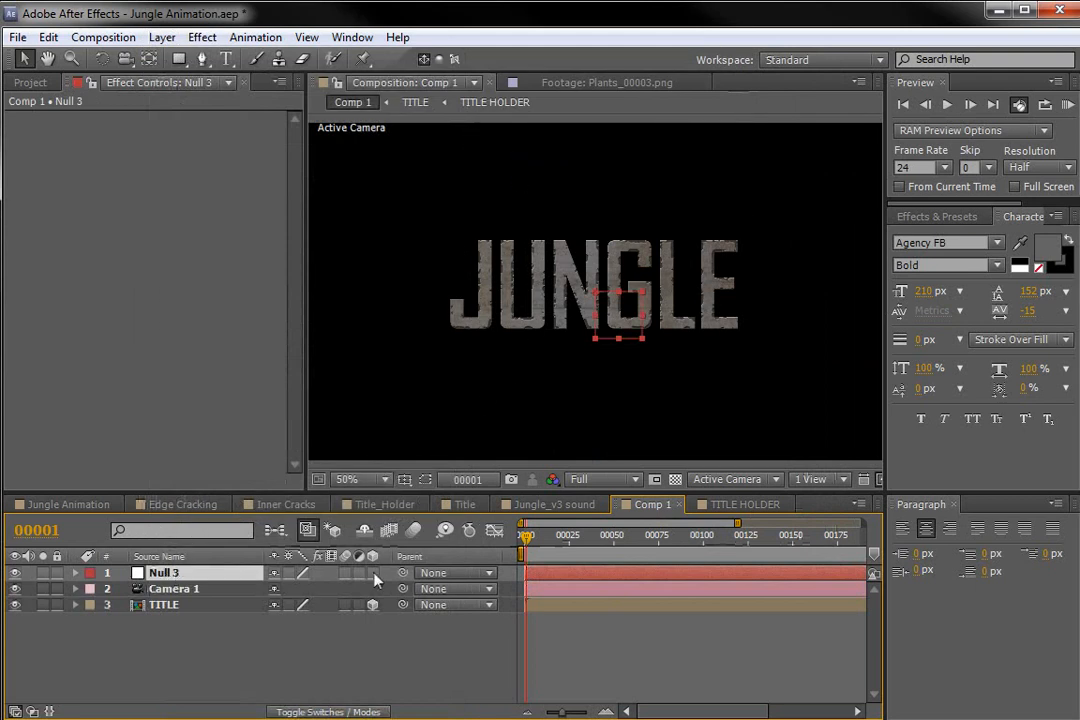
{"action": "left_click", "coordinate": [172, 589]}
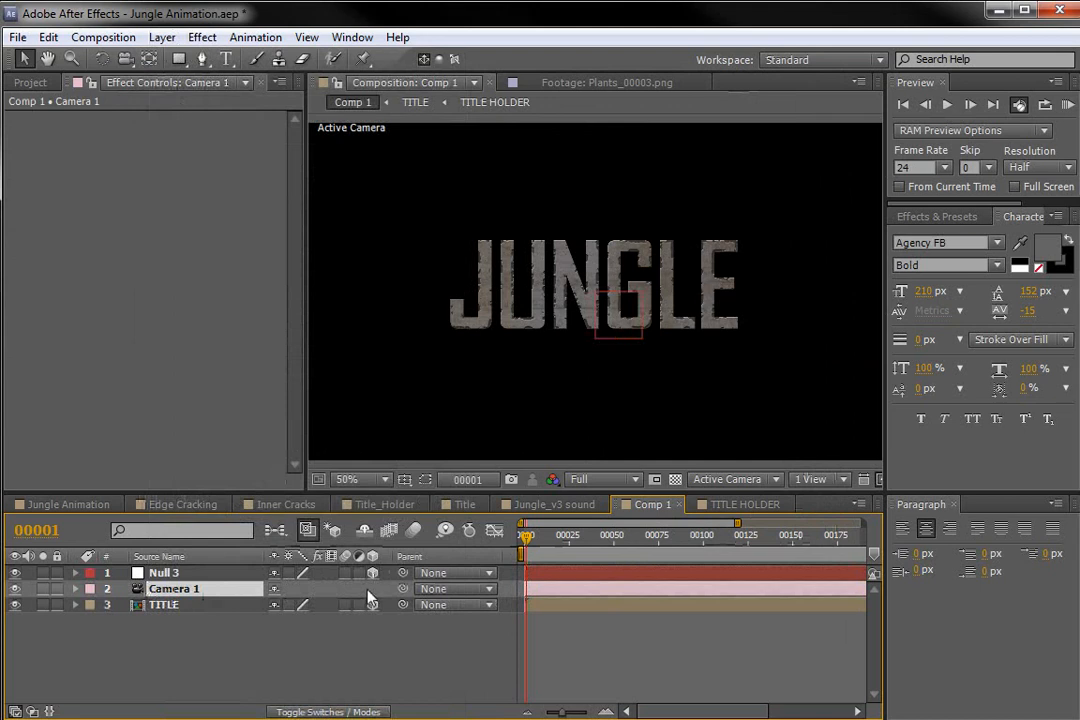
{"action": "left_click_drag", "start_coordinate": [403, 592], "coordinate": [160, 578]}
- Test the camera rig by moving the null to Z position 316.0 and along Y, undoing each move
{"action": "left_click", "coordinate": [164, 577]}
{"action": "left_click_drag", "start_coordinate": [612, 312], "coordinate": [632, 342]}
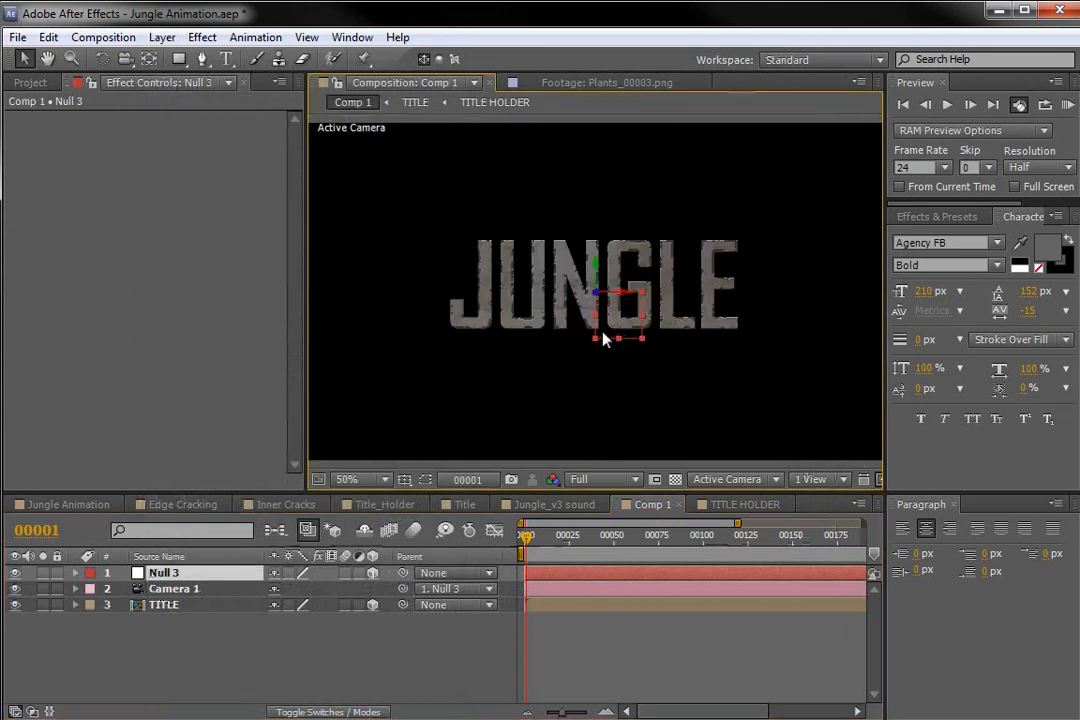
{"action": "key", "text": "p"}
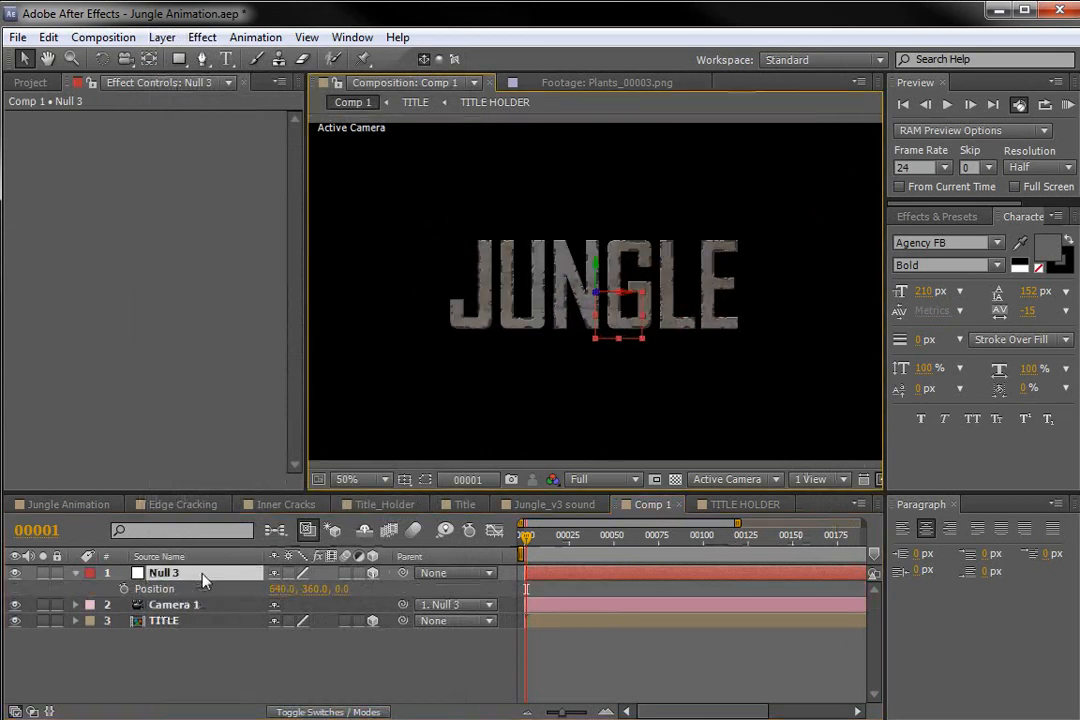
{"action": "left_click_drag", "start_coordinate": [345, 589], "coordinate": [555, 558]}
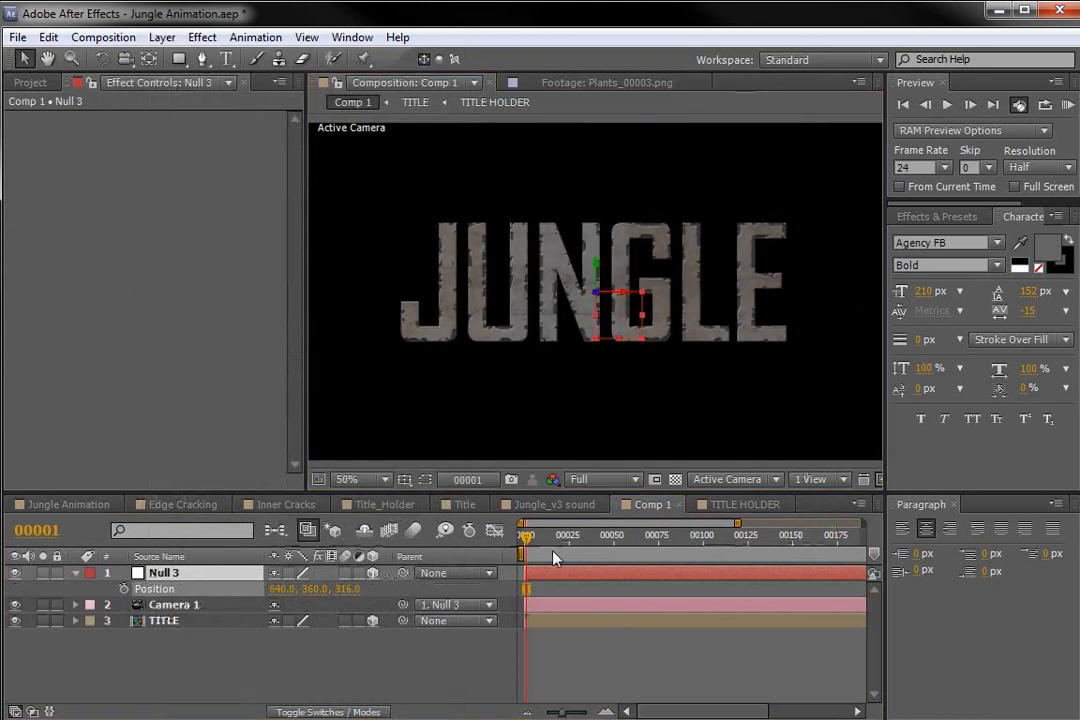
{"action": "key", "text": "ctrl+z"}
{"action": "left_click_drag", "start_coordinate": [313, 589], "coordinate": [374, 589]}
{"action": "key", "text": "ctrl+z"}
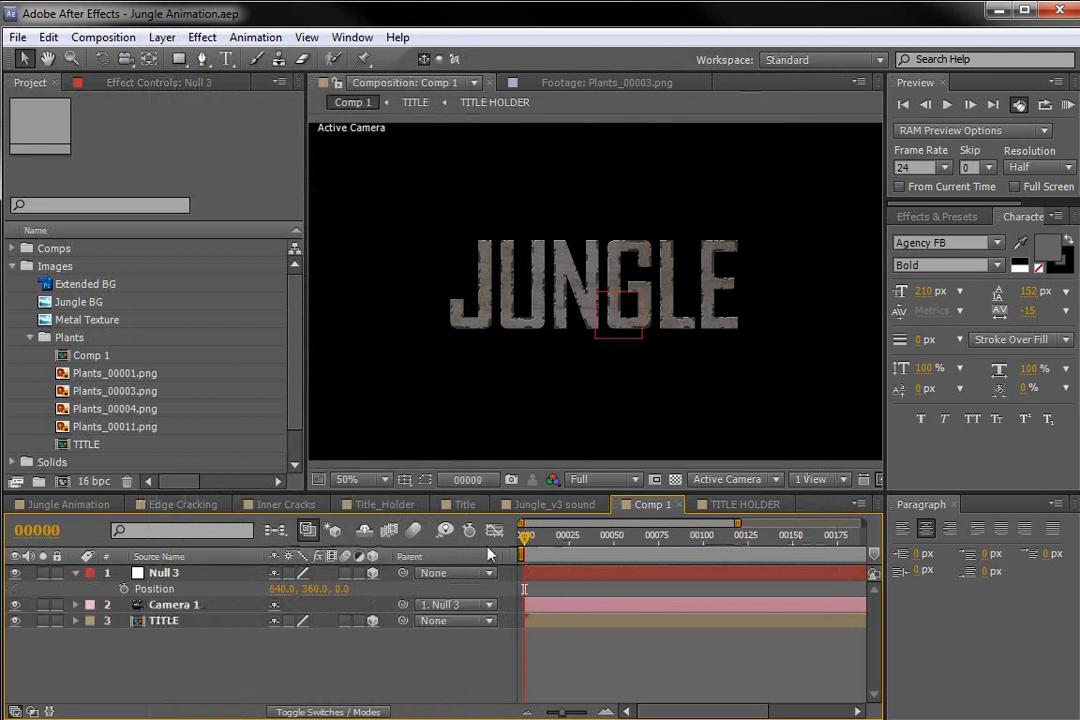
- Try placing Plants_00001.png in front of the title in Comp 1, and delete it again
{"action": "left_click", "coordinate": [108, 375]}
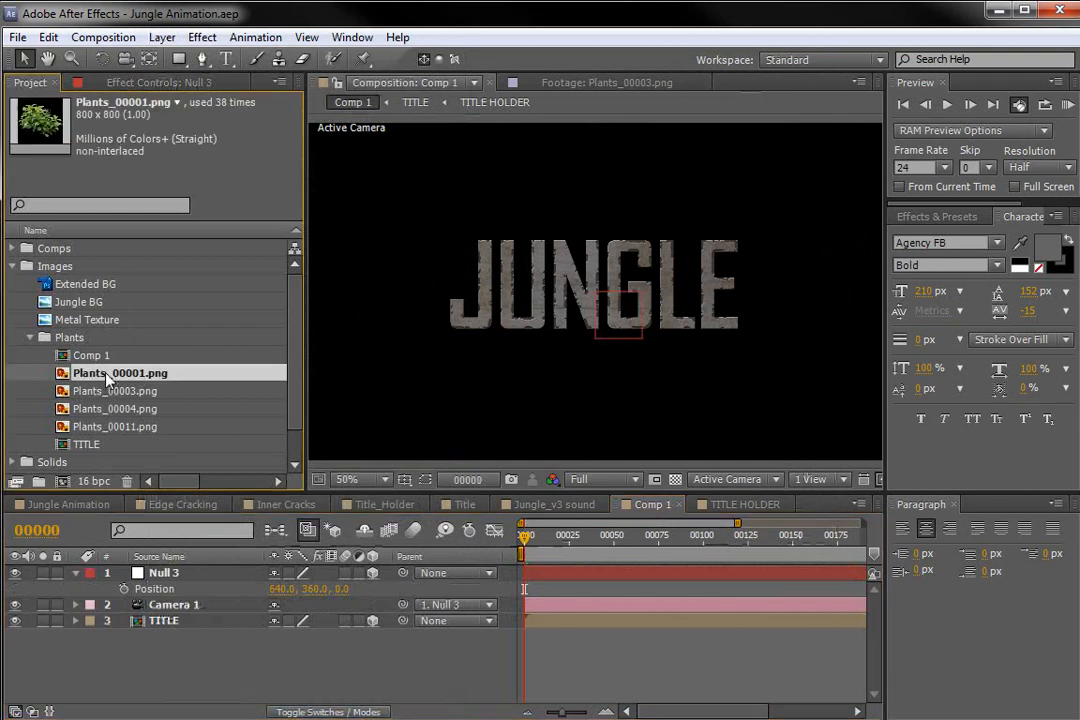
{"action": "left_click_drag", "start_coordinate": [106, 377], "coordinate": [528, 340]}
{"action": "left_click_drag", "start_coordinate": [543, 384], "coordinate": [603, 369]}
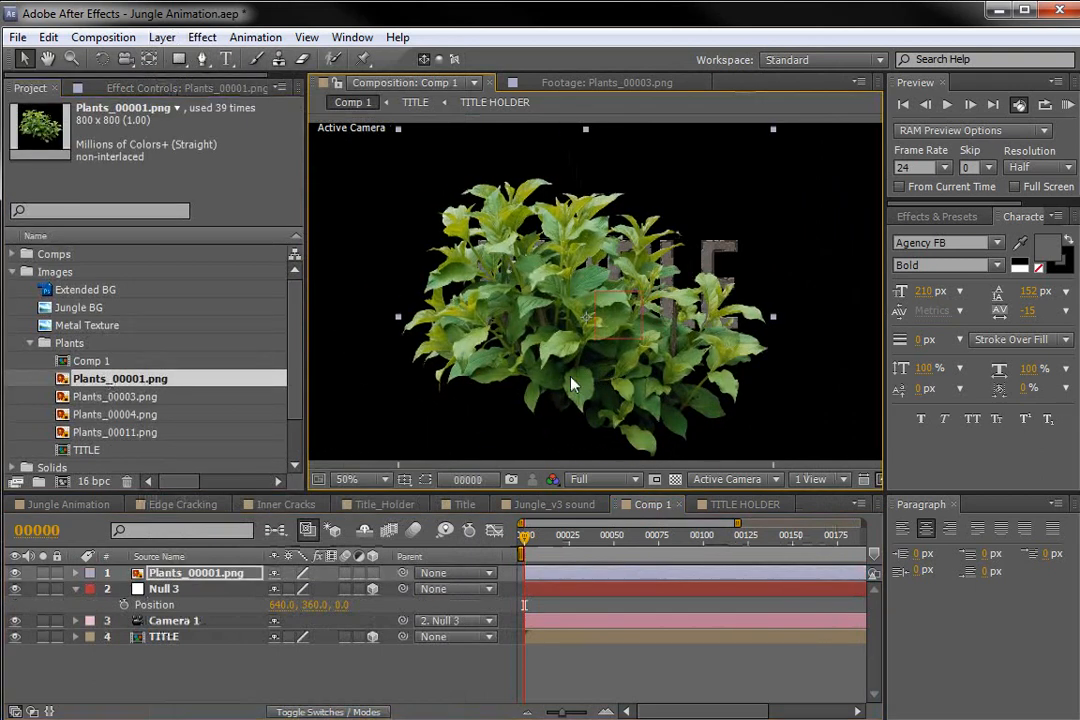
{"action": "key", "text": "Delete"}
- Add the Extended BG image to Comp 1 beneath the TITLE layer
{"action": "left_click", "coordinate": [80, 285]}
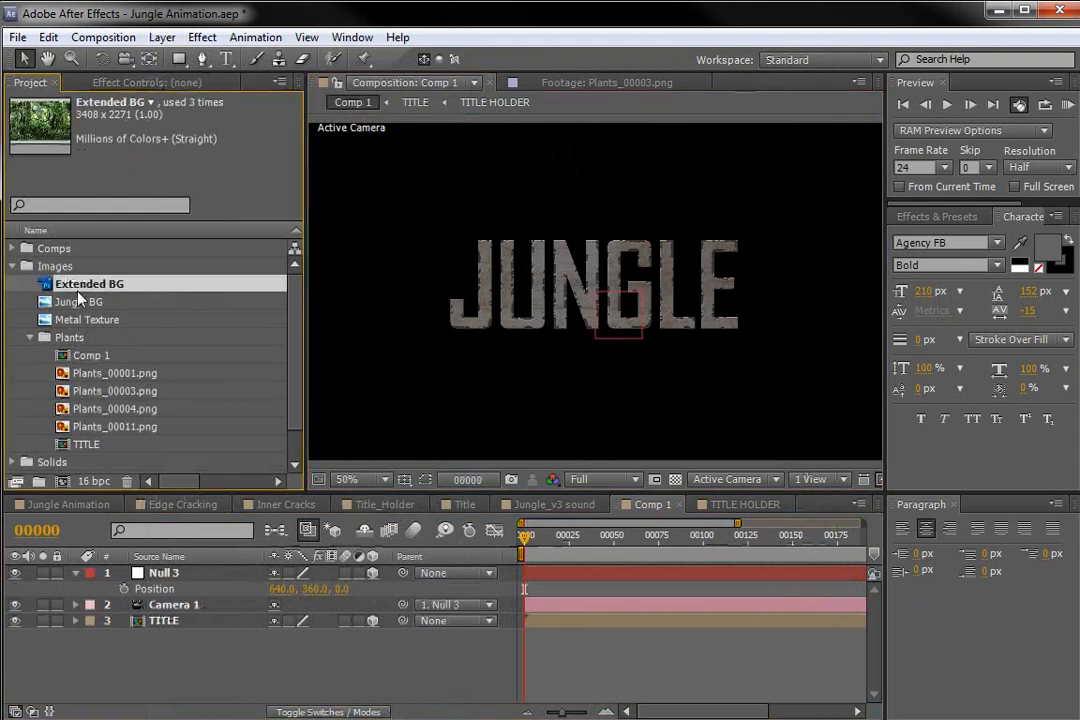
{"action": "left_click_drag", "start_coordinate": [88, 290], "coordinate": [135, 640]}
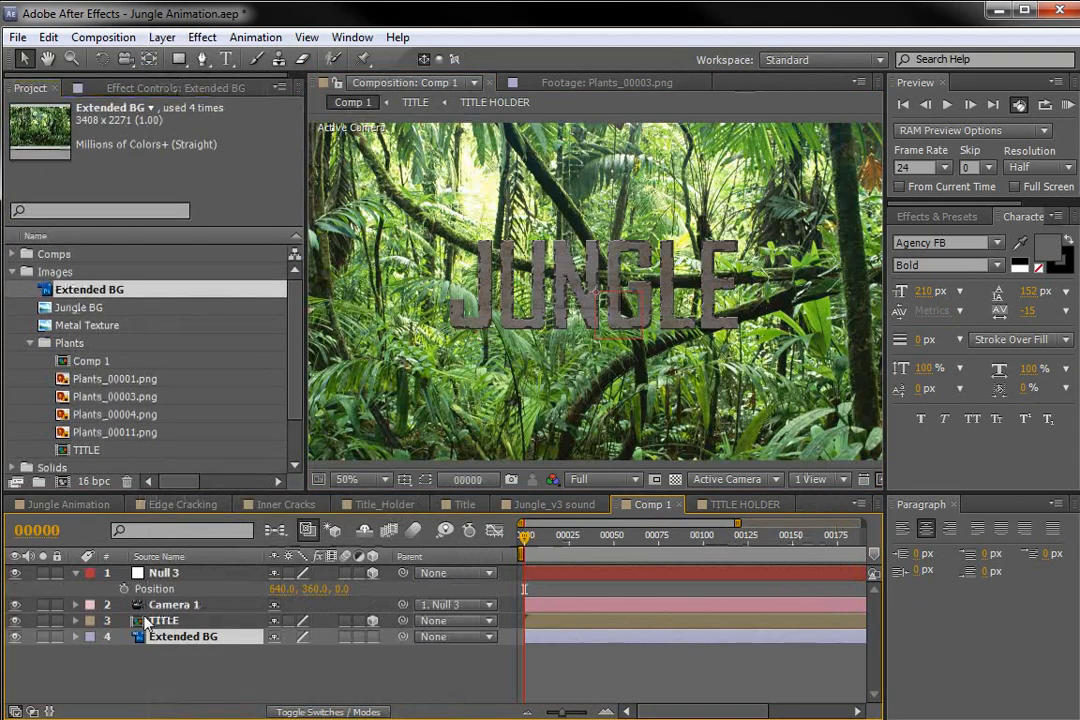
- Turn Extended BG into a 3D layer and push it far back in Z behind the title
{"action": "left_click", "coordinate": [372, 637]}
{"action": "left_click_drag", "start_coordinate": [595, 293], "coordinate": [390, 700]}
{"action": "left_click_drag", "start_coordinate": [656, 335], "coordinate": [928, 543]}
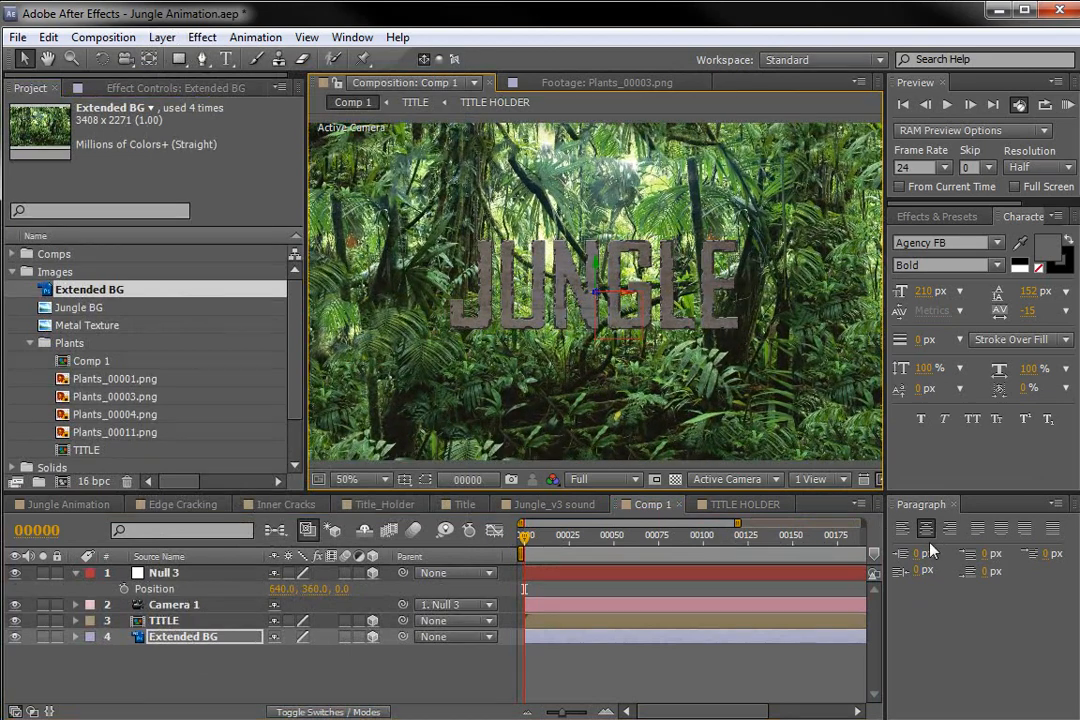
- Scale Extended BG so that it extends past the edges of the composition frame
{"action": "scroll", "coordinate": [656, 326], "scroll_direction": "down", "scroll_amount": 2}
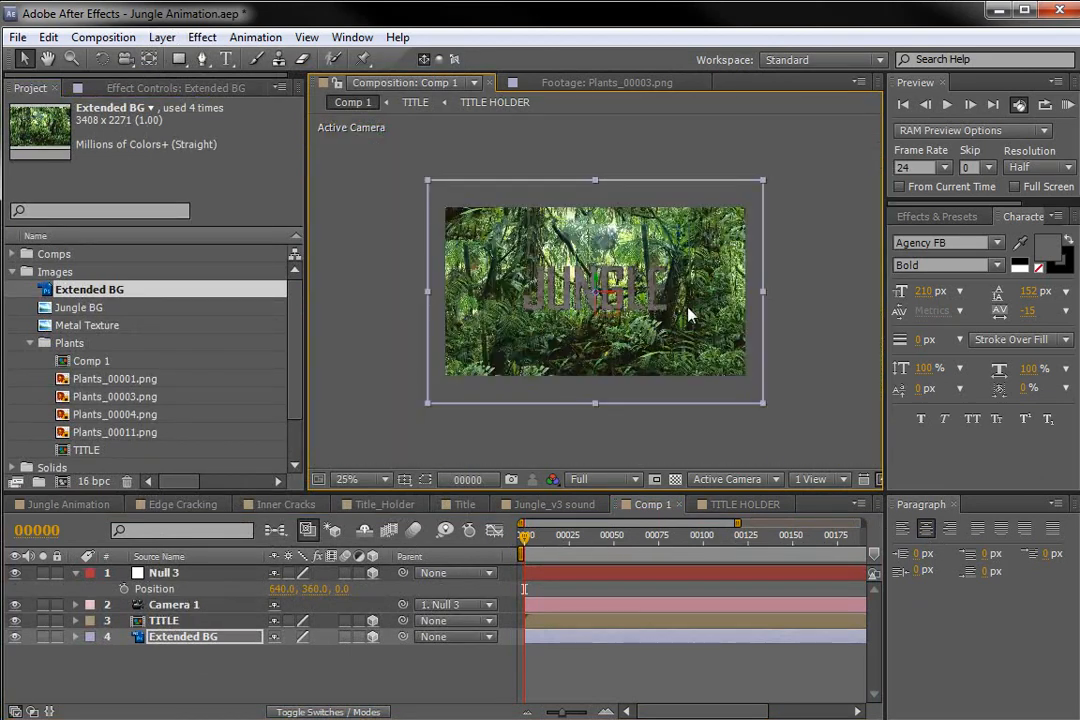
{"action": "mouse_move", "coordinate": [763, 405]}
{"action": "left_mouse_down"}
{"action": "mouse_move", "coordinate": [783, 424]}
{"action": "mouse_move", "coordinate": [763, 405]}
{"action": "left_mouse_up"}
{"action": "scroll", "coordinate": [612, 385], "scroll_direction": "up", "scroll_amount": 2}
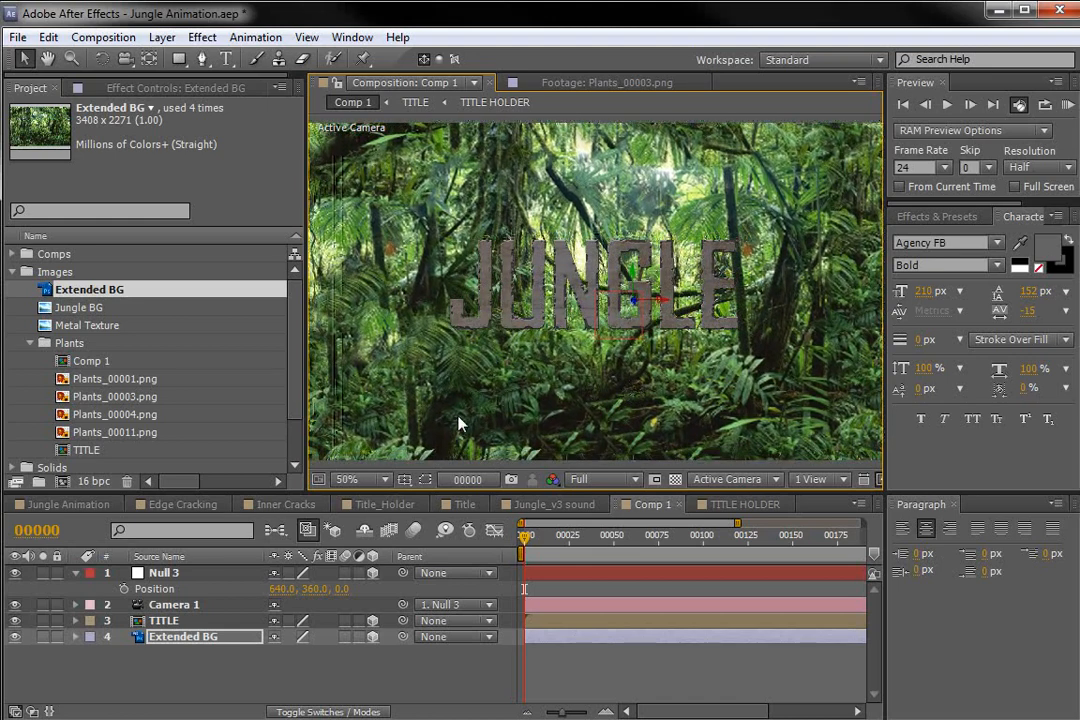
- Add the first Position keyframe to Null 3 at frame 0 and toggle the display of its keyframed properties
{"action": "left_click", "coordinate": [168, 576]}
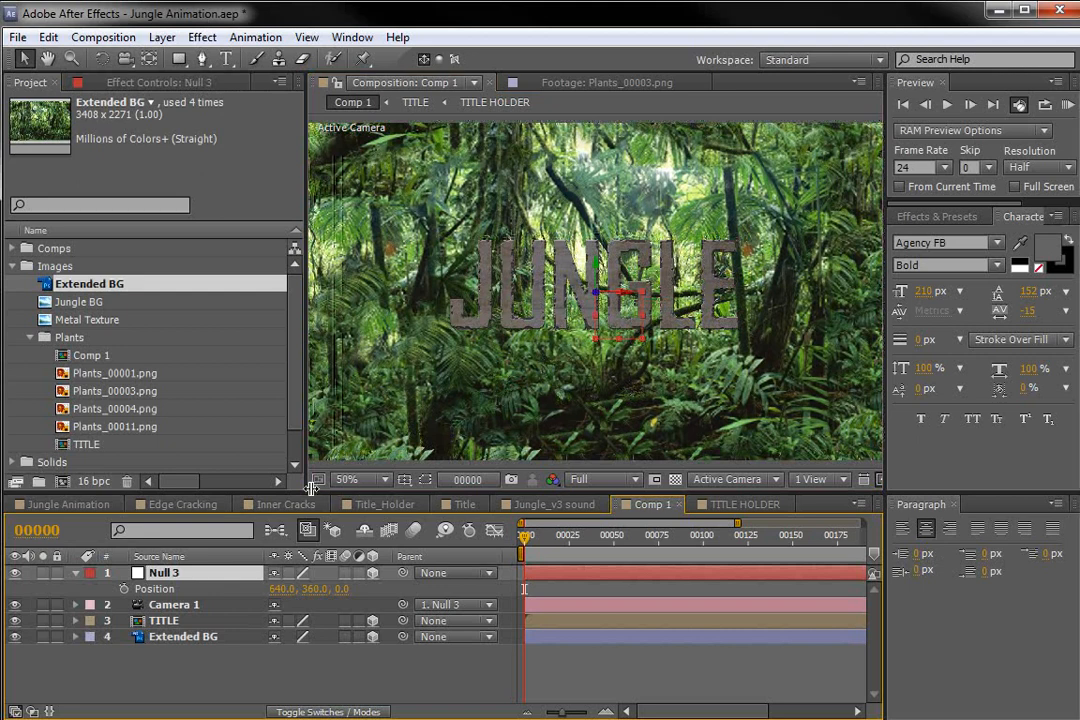
{"action": "left_click", "coordinate": [123, 589]}
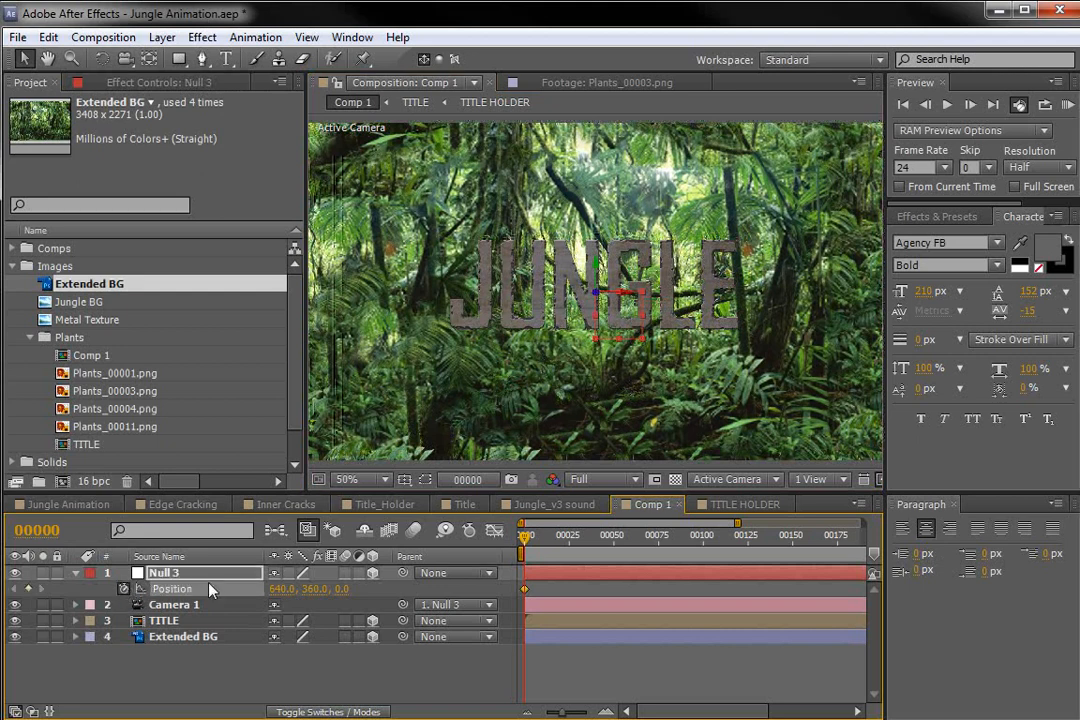
{"action": "key", "text": "u"}
{"action": "key", "text": "u"}
- Expand Null 3's full property list, collapse its Transform group, and show only its keyframed Position
{"action": "left_click", "coordinate": [74, 574]}
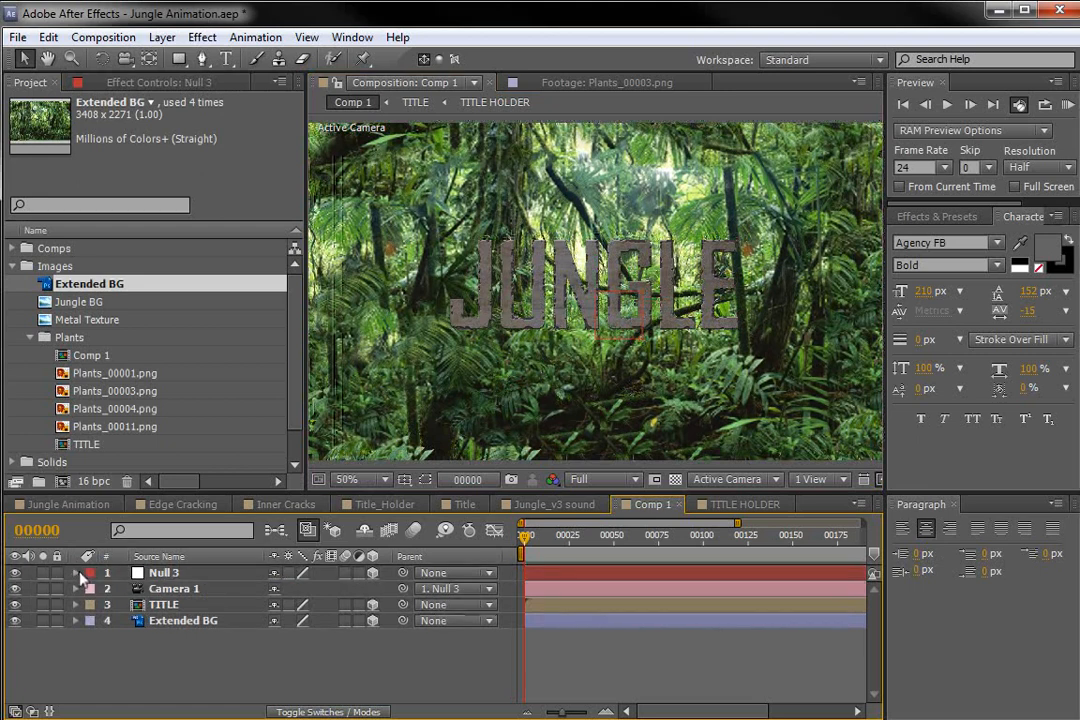
{"action": "left_click", "coordinate": [75, 574]}
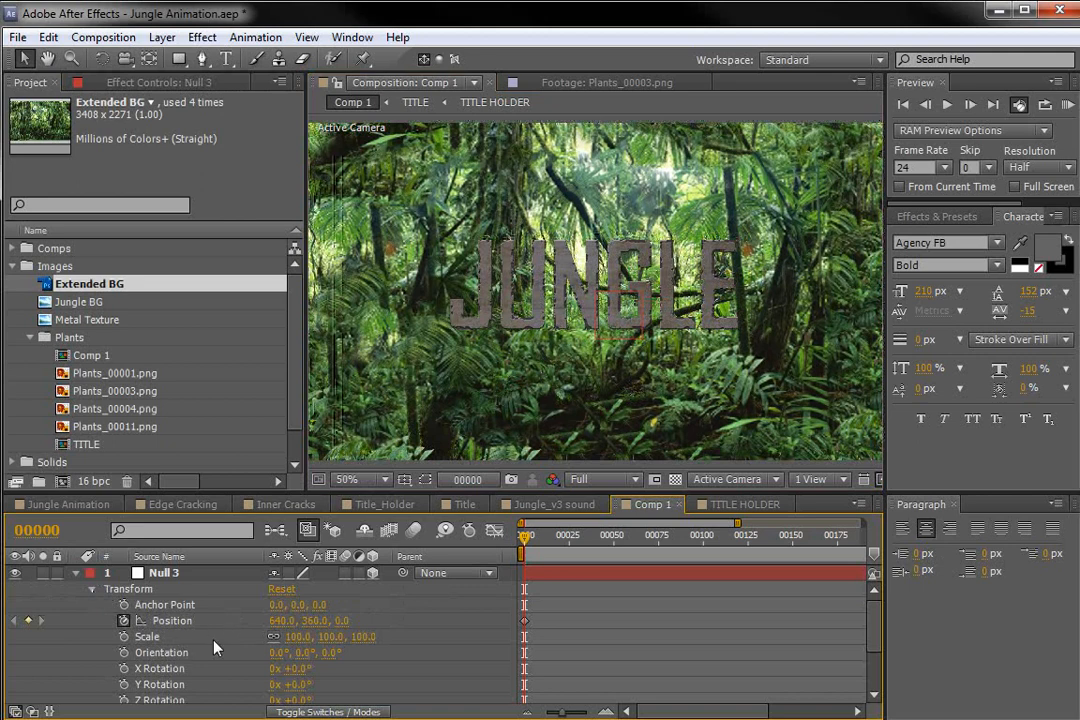
{"action": "left_click", "coordinate": [92, 590]}
{"action": "left_click", "coordinate": [163, 573]}
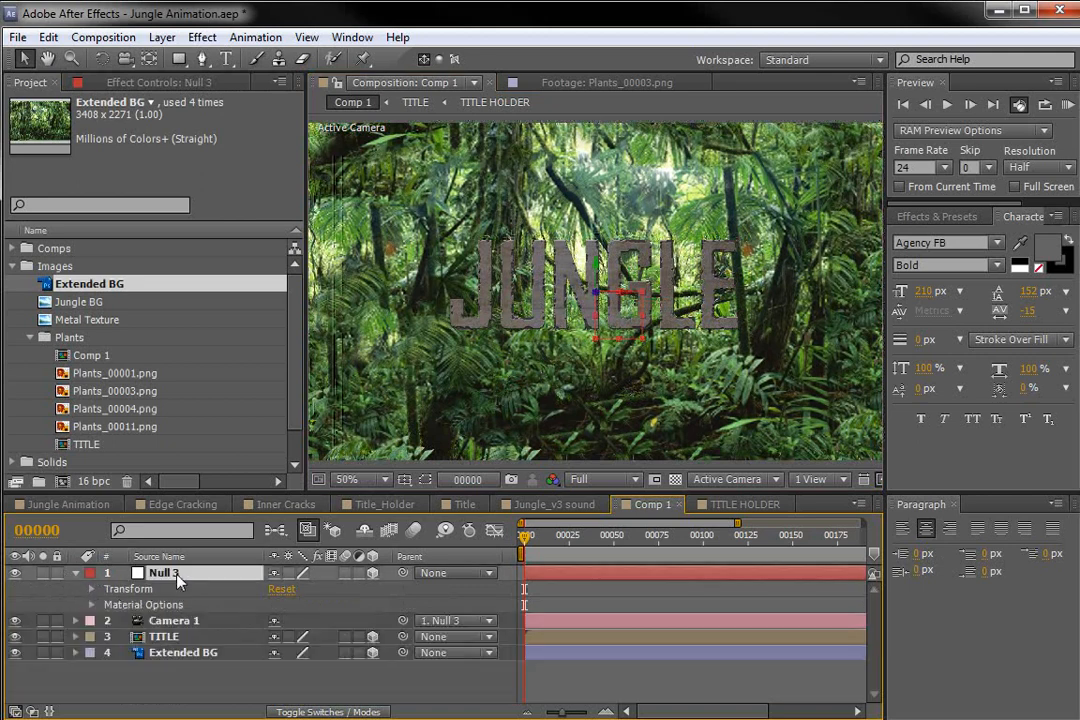
{"action": "key", "text": "u"}
- Add a Position keyframe to Null 3 at frame 101, and pull the null back to Z -1640.0 at frame 0
{"action": "left_click_drag", "start_coordinate": [566, 533], "coordinate": [706, 548]}
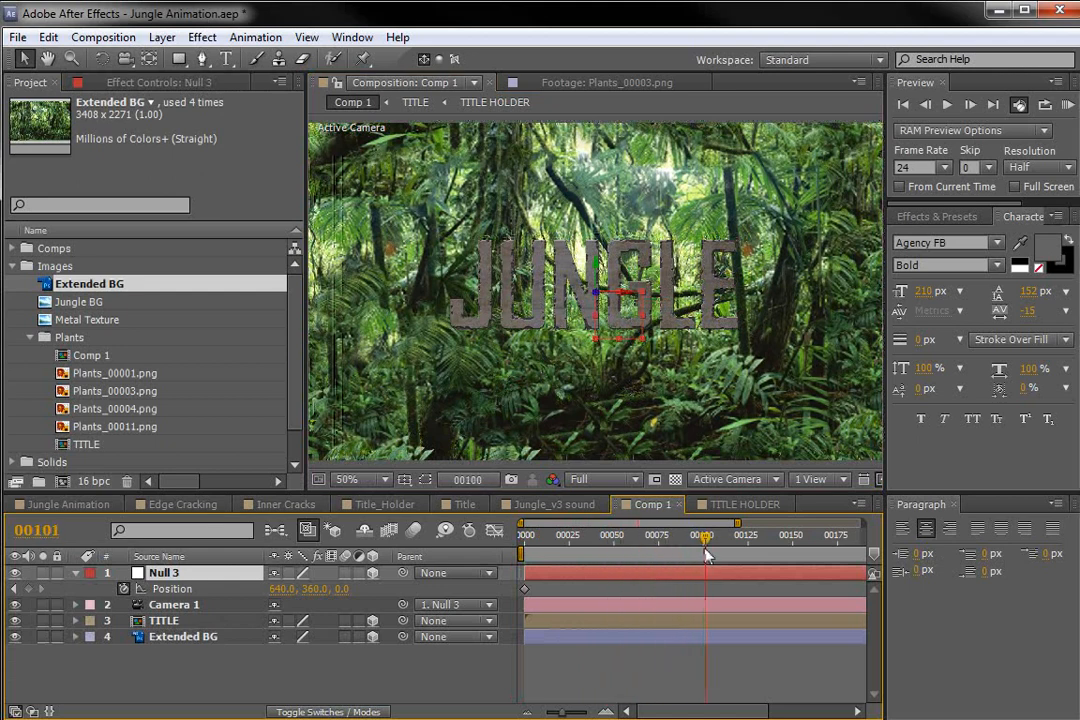
{"action": "left_click", "coordinate": [27, 589]}
{"action": "left_click_drag", "start_coordinate": [730, 552], "coordinate": [526, 555]}
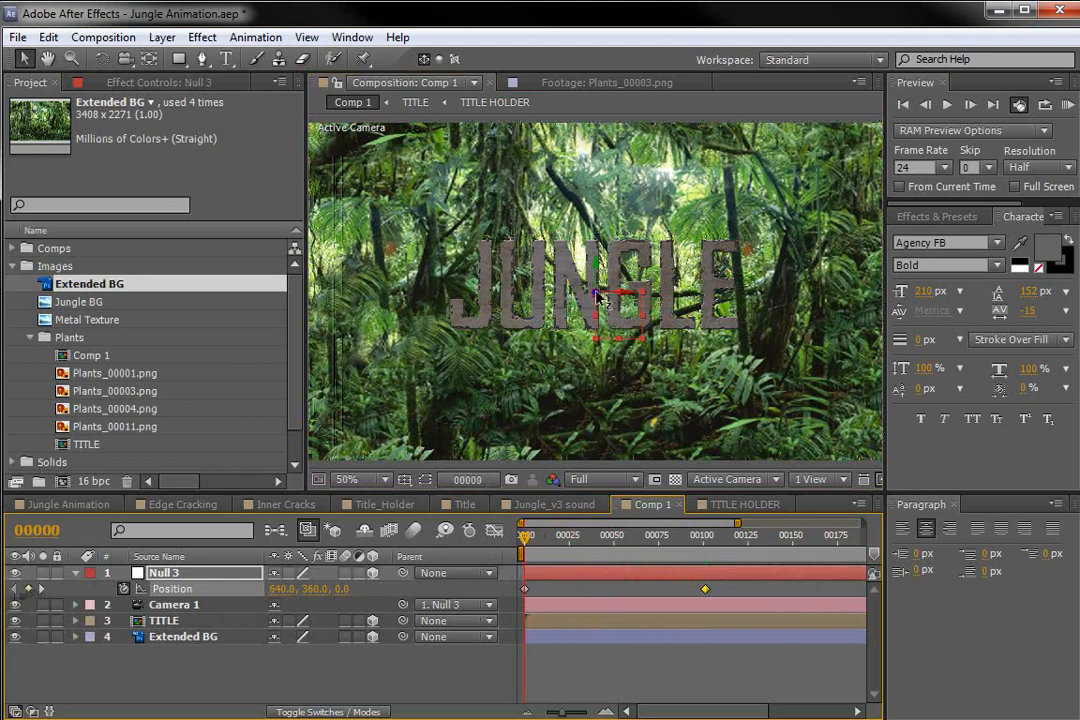
{"action": "left_click_drag", "start_coordinate": [598, 296], "coordinate": [618, 243]}
{"action": "mouse_move", "coordinate": [527, 549]}
{"action": "left_mouse_down"}
{"action": "mouse_move", "coordinate": [707, 549]}
{"action": "mouse_move", "coordinate": [523, 549]}
{"action": "left_mouse_up"}
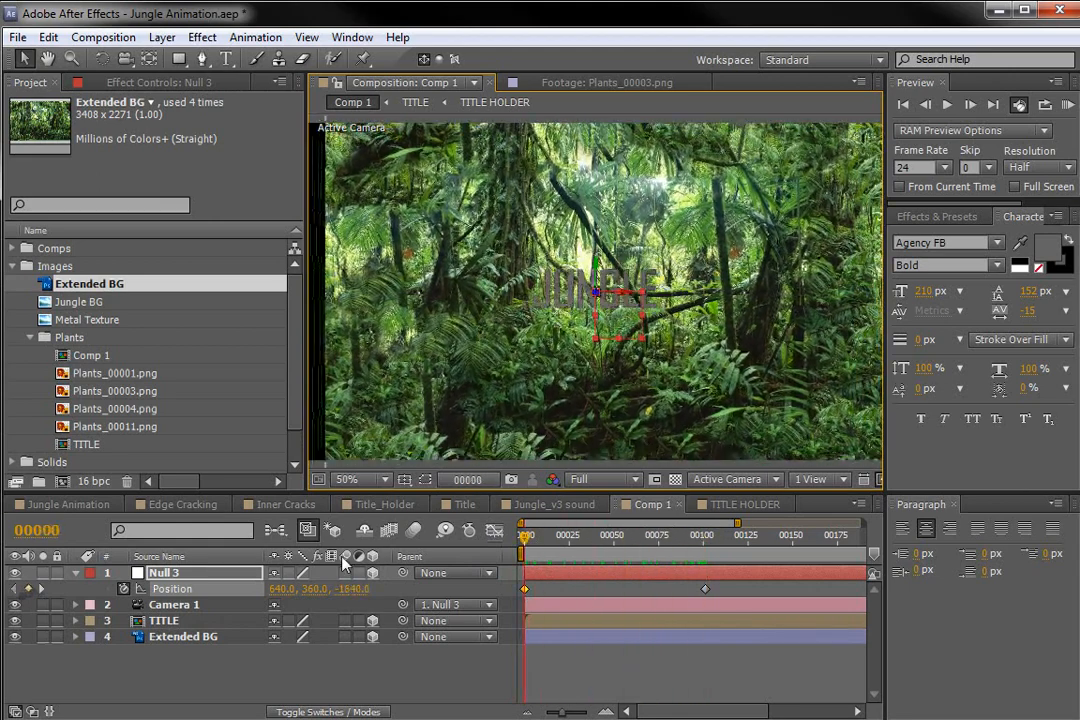
- Enlarge Extended BG at frame 0 until it covers the whole frame, including the black strip along its left edge
{"action": "left_click", "coordinate": [522, 638]}
{"action": "key", "text": "comma"}
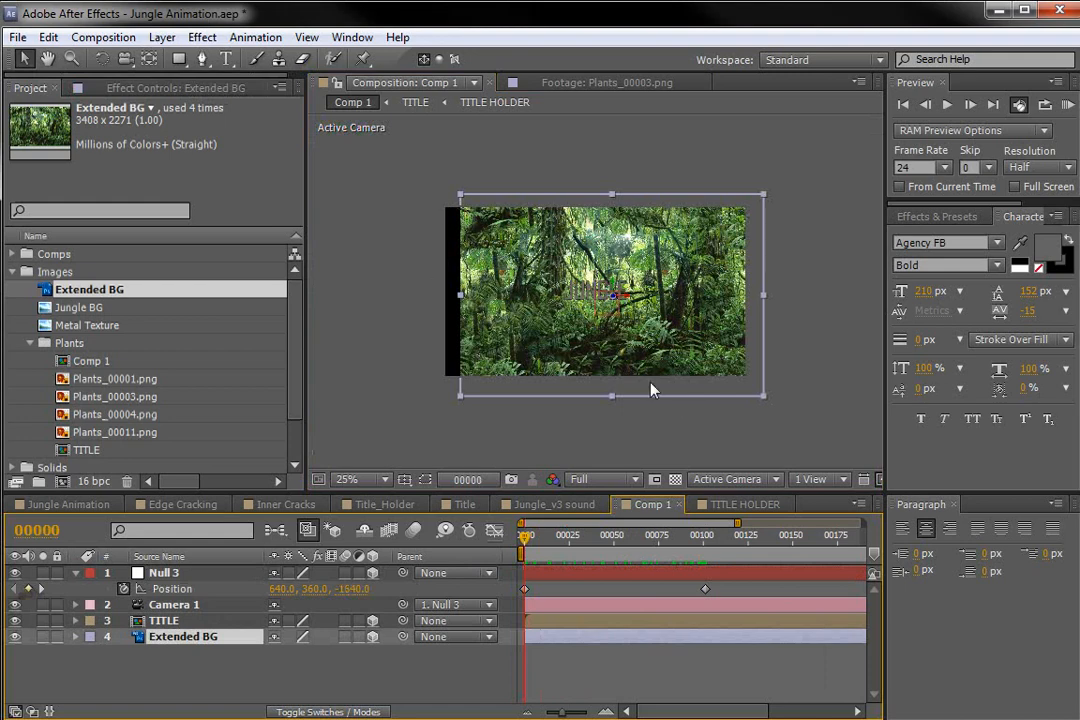
{"action": "left_click_drag", "start_coordinate": [762, 403], "coordinate": [780, 420]}
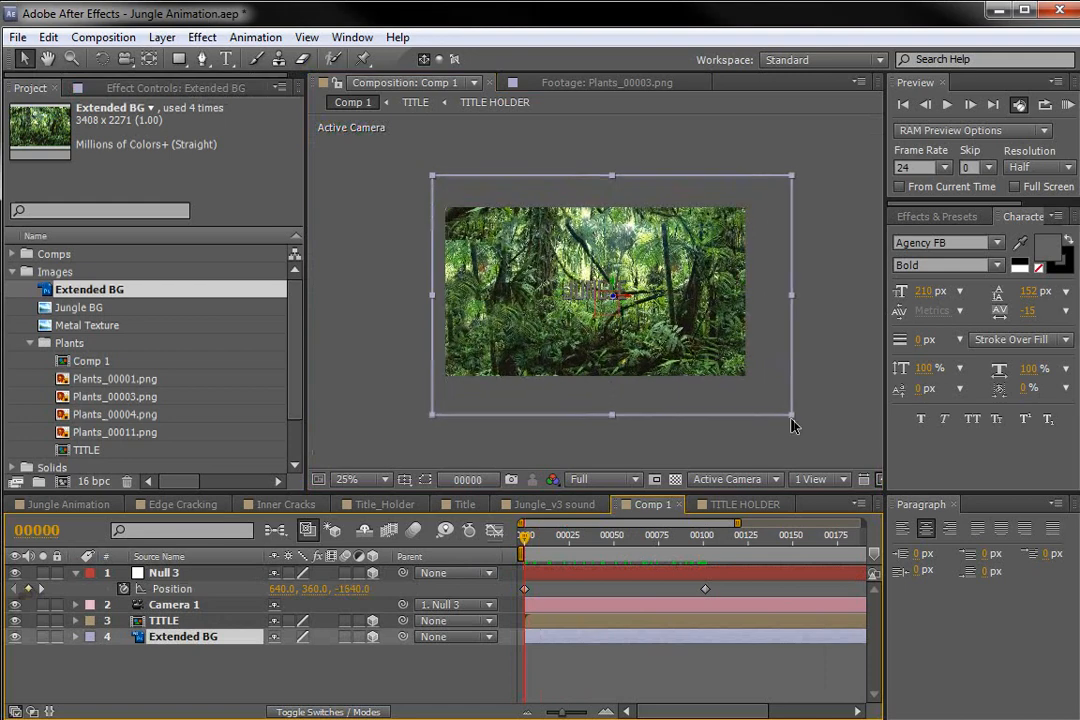
- Scrub through the camera push between frames 0 and 101 to check the parallax and the background coverage
{"action": "left_click_drag", "start_coordinate": [524, 537], "coordinate": [497, 571]}
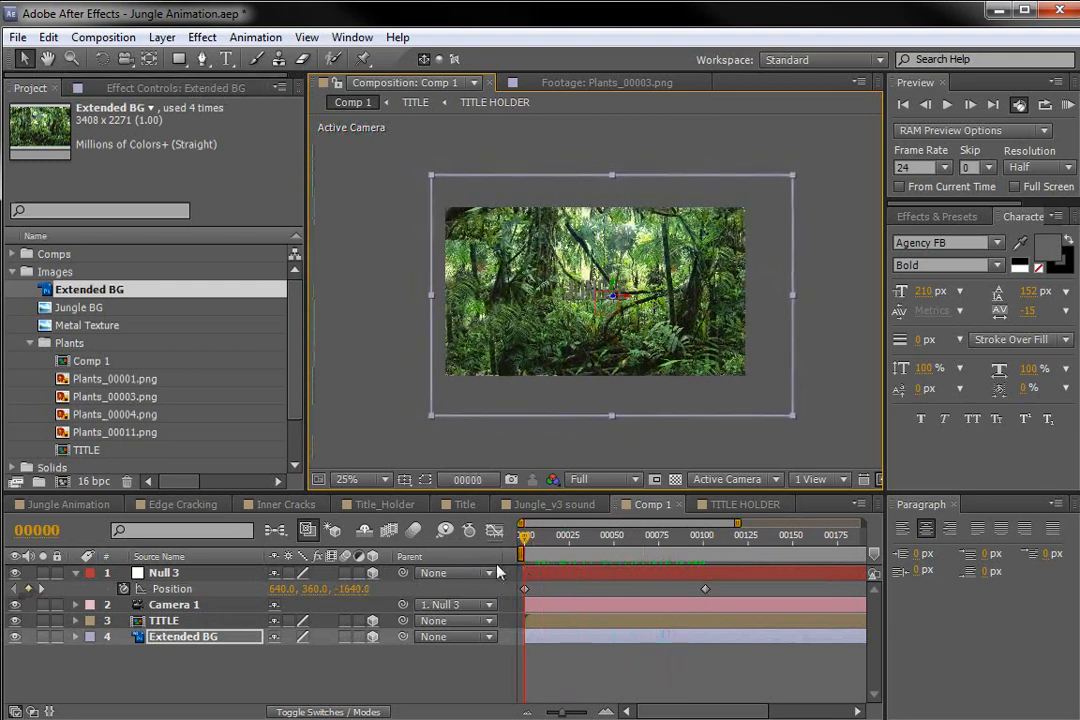
{"action": "scroll", "coordinate": [595, 367], "scroll_direction": "up", "scroll_amount": 2}
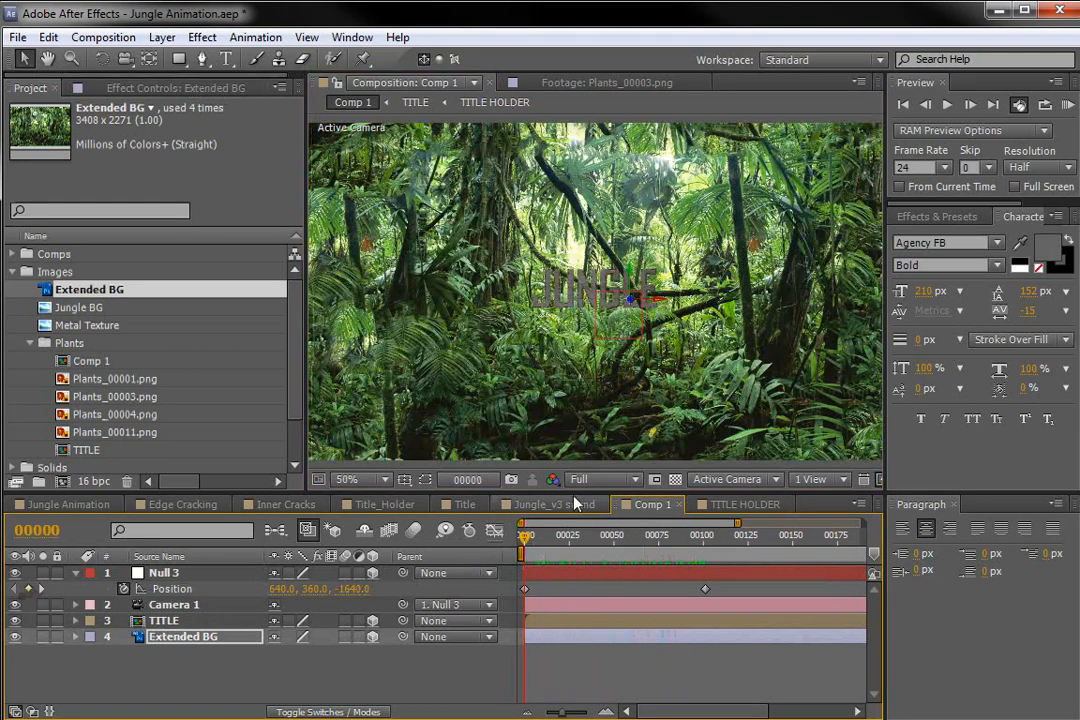
{"action": "left_click_drag", "start_coordinate": [527, 540], "coordinate": [500, 570]}
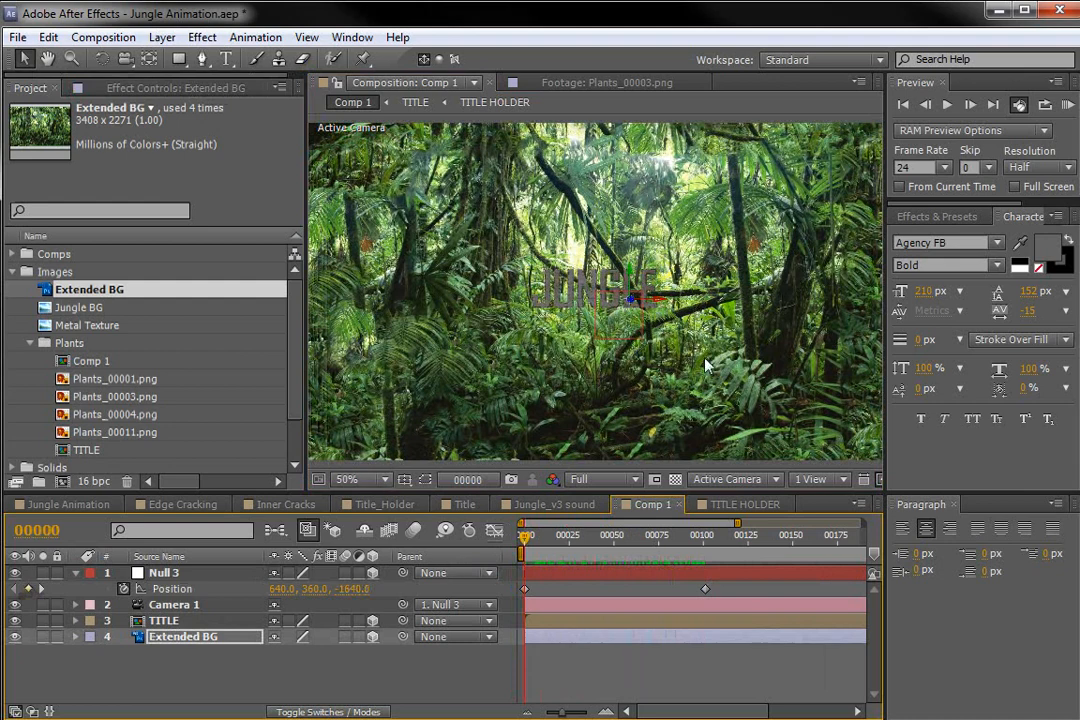
{"action": "left_click_drag", "start_coordinate": [591, 312], "coordinate": [595, 283]}
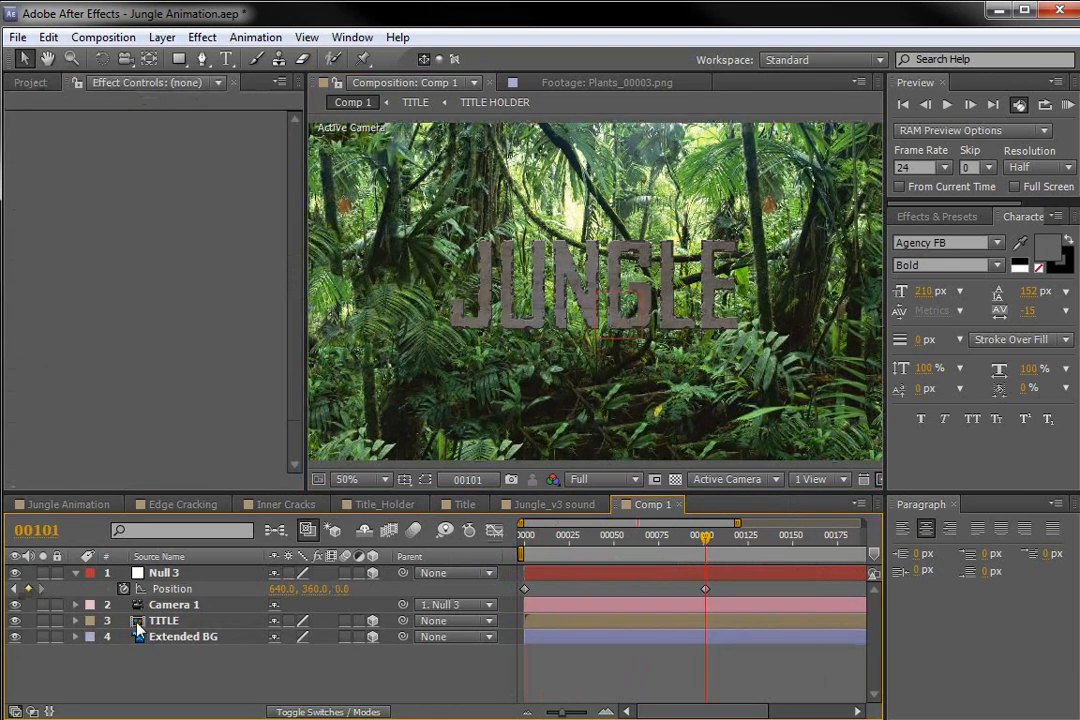
- Open TITLE HOLDER through the TITLE comp and enlarge the JUNGLE text to span most of the frame width
{"action": "double_click", "coordinate": [165, 621]}
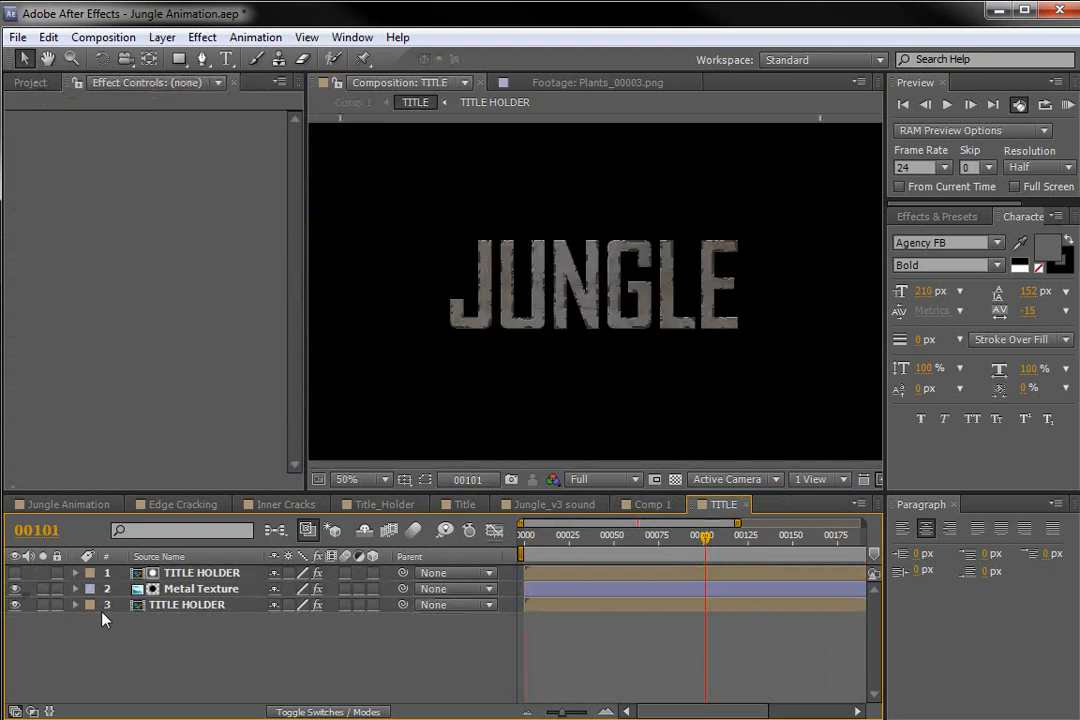
{"action": "double_click", "coordinate": [193, 606]}
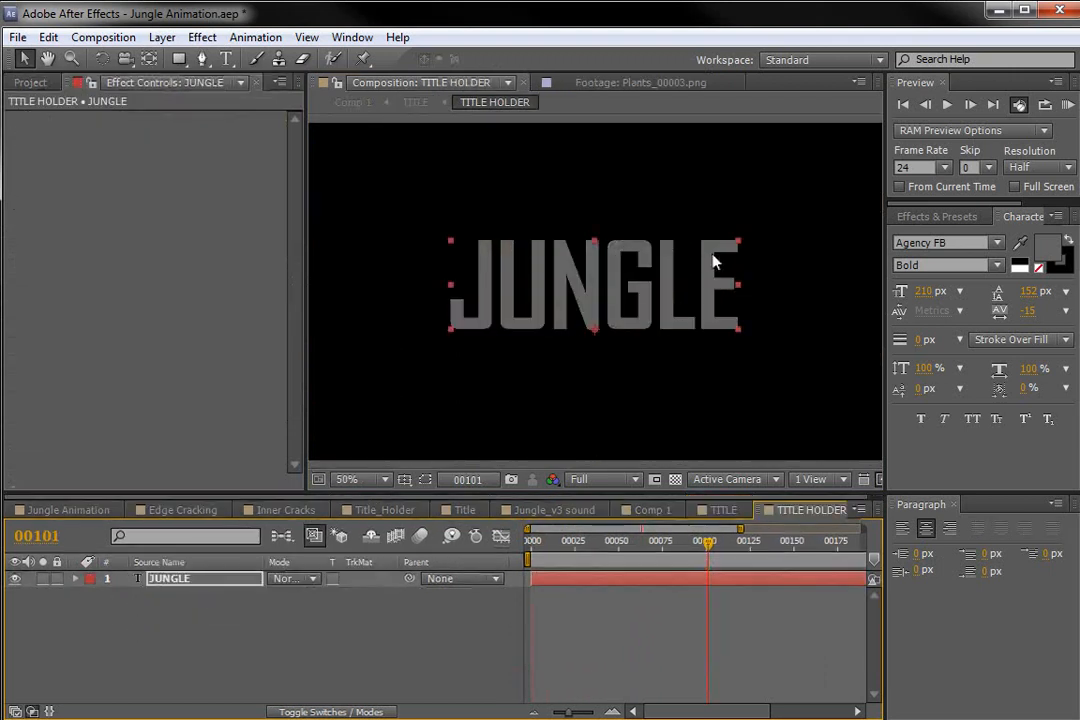
{"action": "left_click_drag", "start_coordinate": [740, 245], "coordinate": [805, 207]}
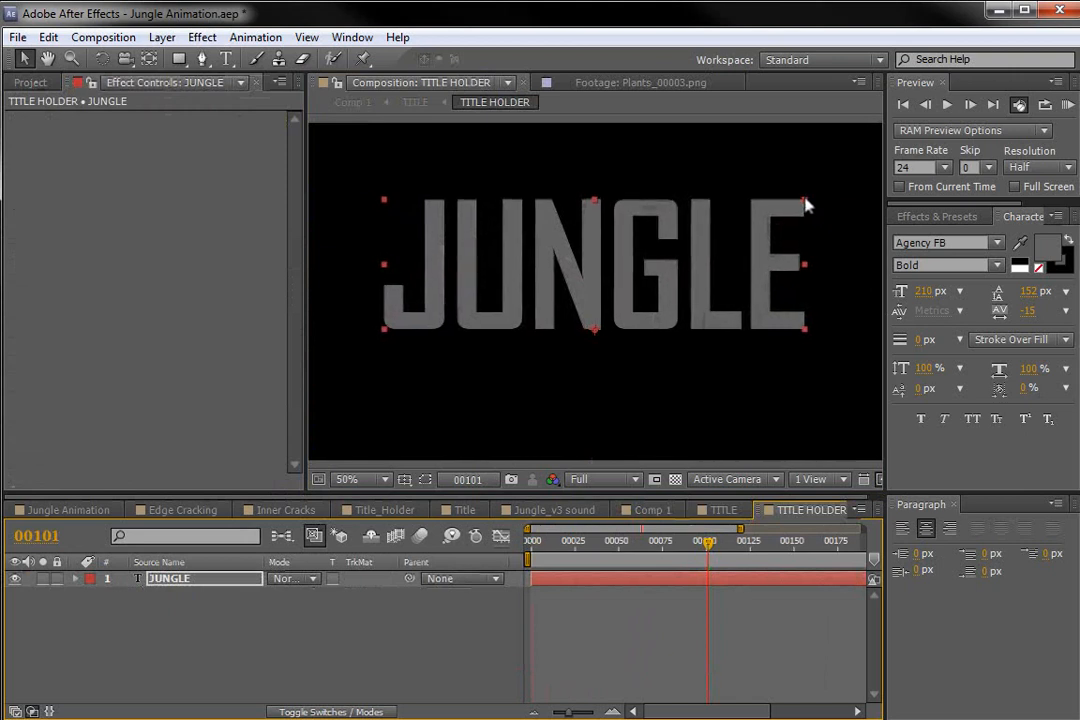
- Examine the enlarged textured title full screen in the TITLE comp, and return to Comp 1 to check it there
{"action": "left_click", "coordinate": [716, 512]}
{"action": "key", "text": "grave"}
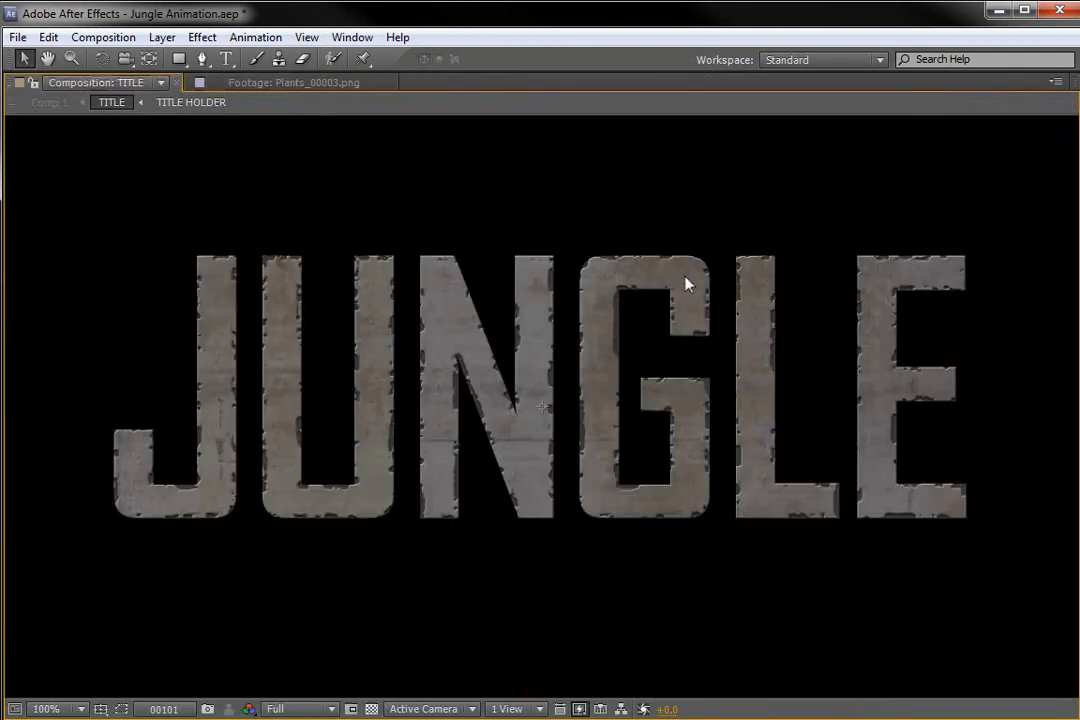
{"action": "key", "text": "grave"}
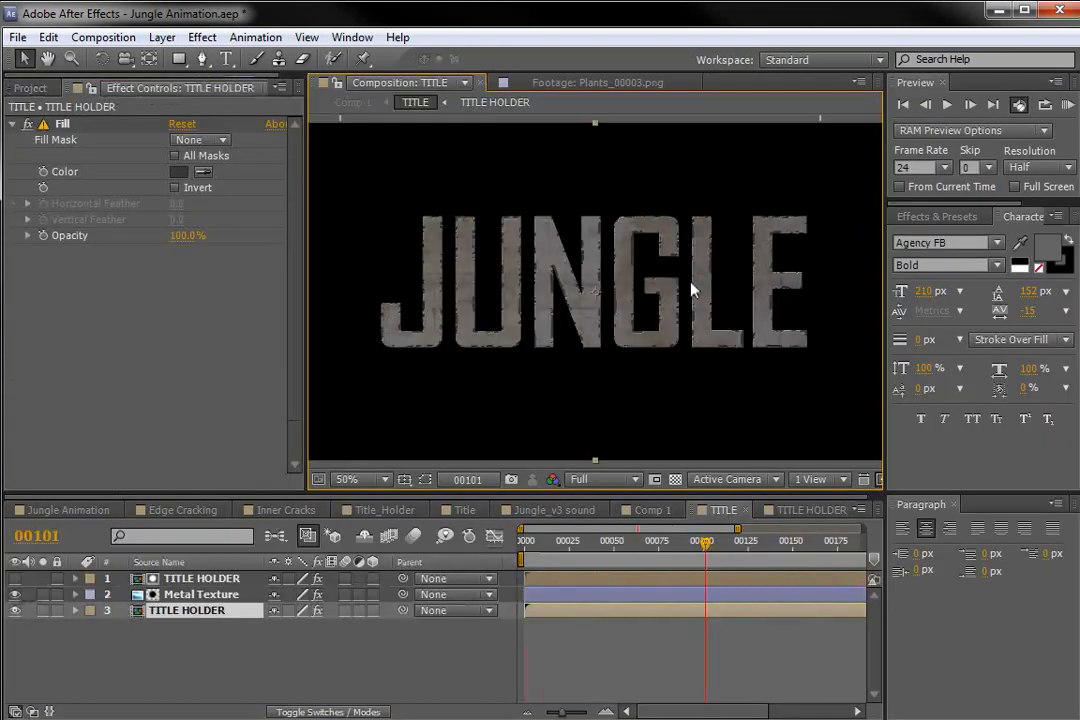
{"action": "left_click", "coordinate": [640, 510]}
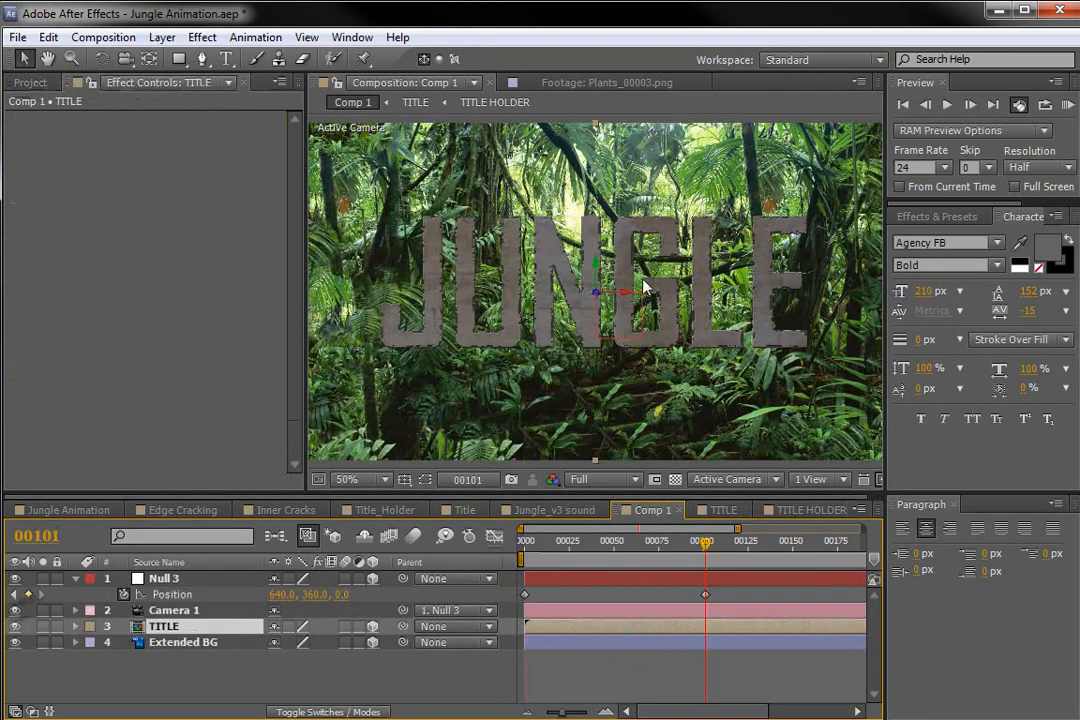
{"action": "mouse_move", "coordinate": [704, 548]}
{"action": "left_mouse_down"}
{"action": "mouse_move", "coordinate": [632, 543]}
{"action": "mouse_move", "coordinate": [705, 543]}
{"action": "left_mouse_up"}
- Add Plants_00011.png to Comp 1 between Camera 1 and the TITLE layer
{"action": "left_click", "coordinate": [45, 81]}
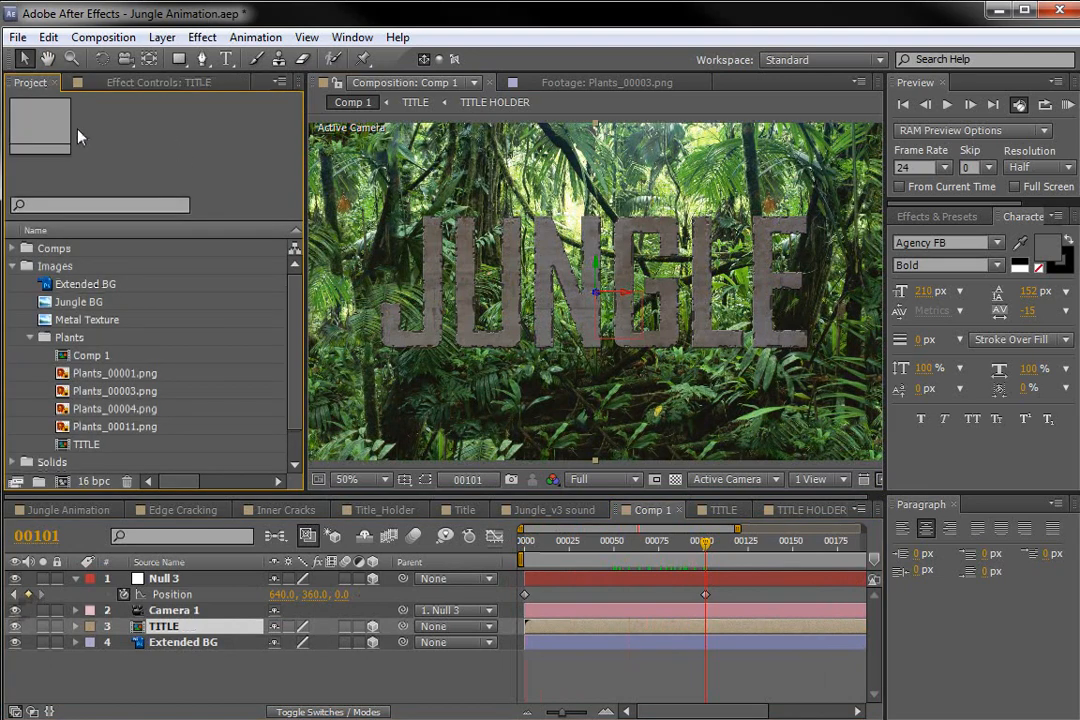
{"action": "left_click", "coordinate": [112, 375]}
{"action": "left_click_drag", "start_coordinate": [100, 428], "coordinate": [203, 627]}
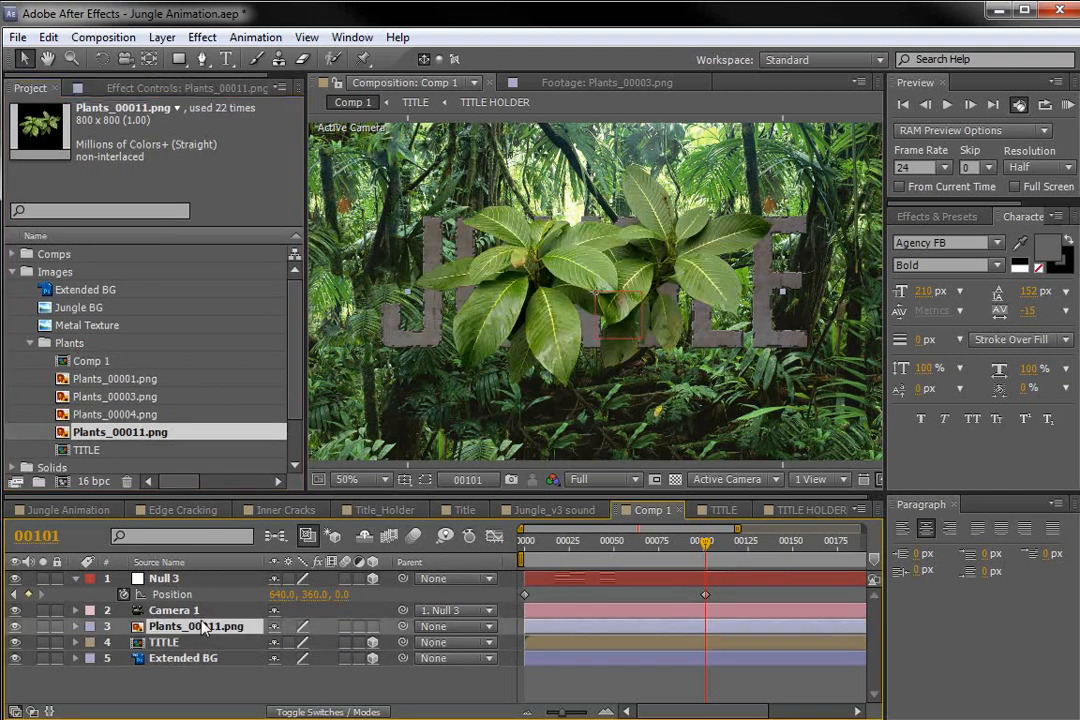
- Apply the Tint effect to Plants_00011.png and map white to light green 99E85F
{"action": "left_click", "coordinate": [202, 37]}
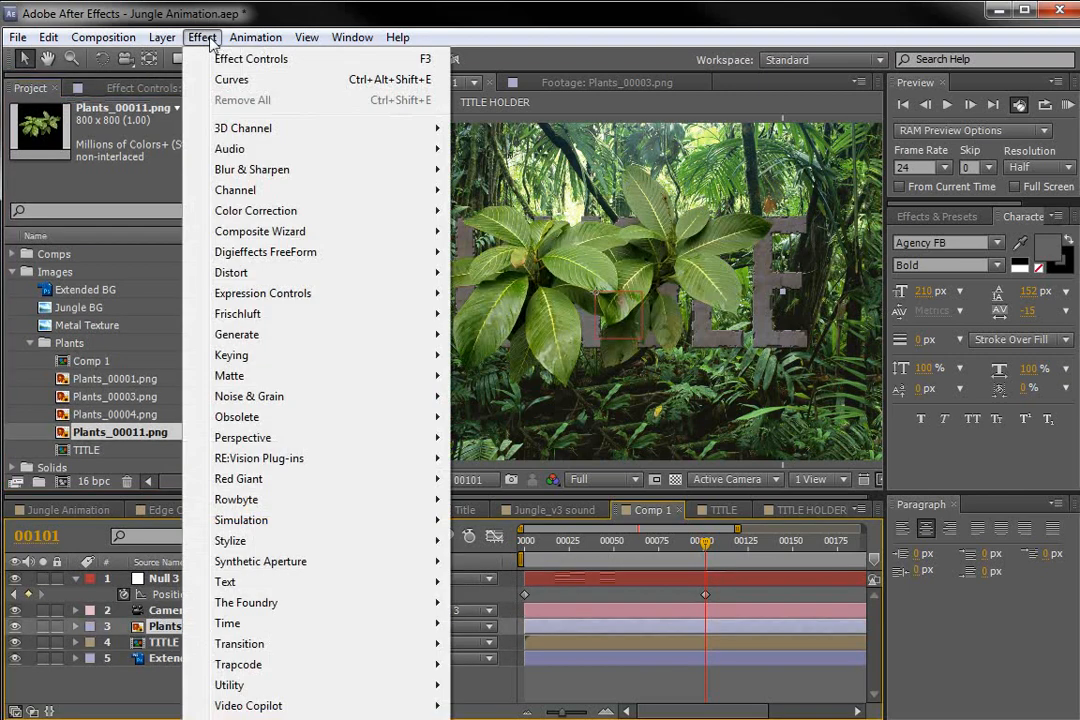
{"action": "mouse_move", "coordinate": [330, 218]}
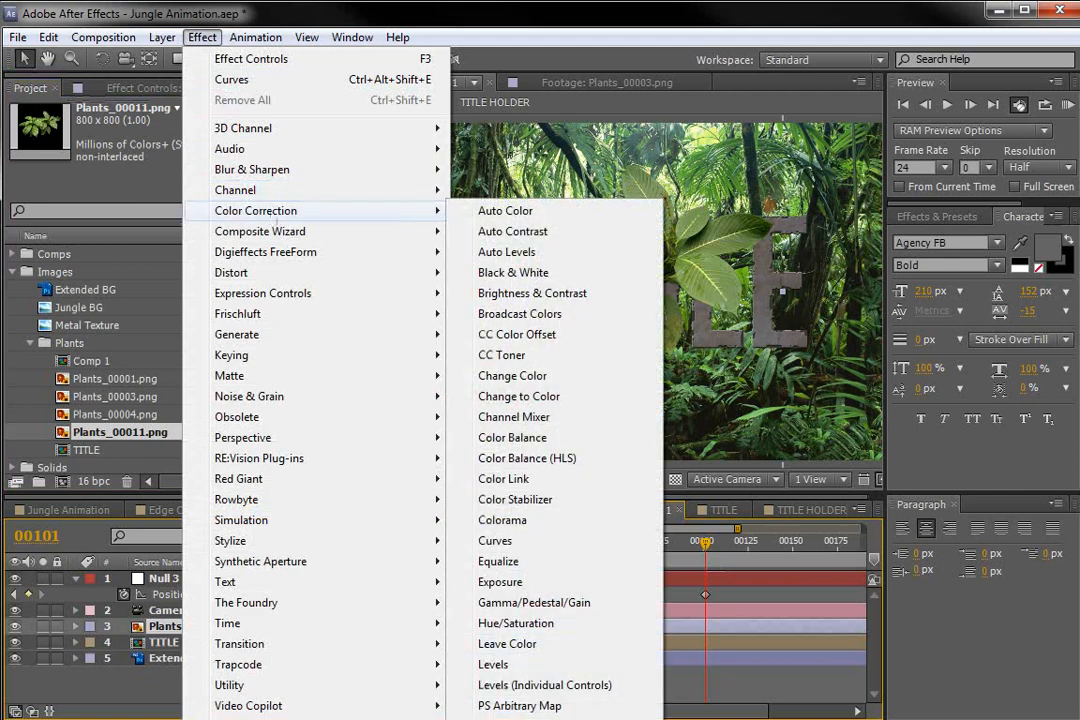
{"action": "left_click", "coordinate": [500, 719]}
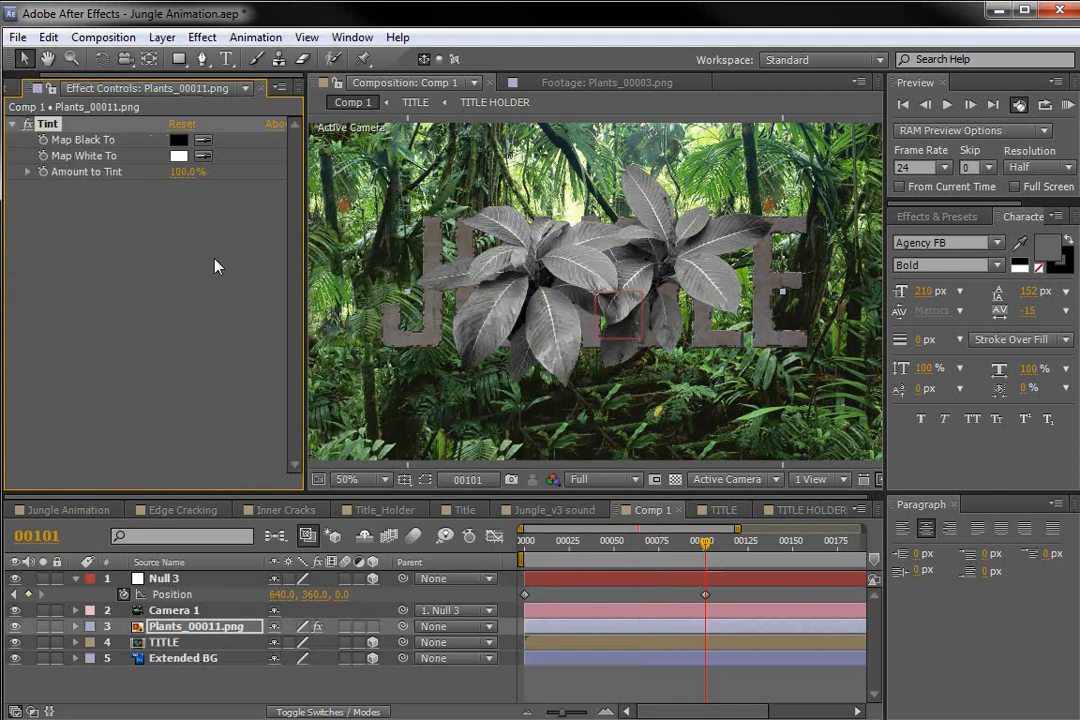
{"action": "left_click", "coordinate": [179, 156]}
{"action": "left_click_drag", "start_coordinate": [692, 580], "coordinate": [692, 545]}
{"action": "left_click_drag", "start_coordinate": [672, 430], "coordinate": [592, 382]}
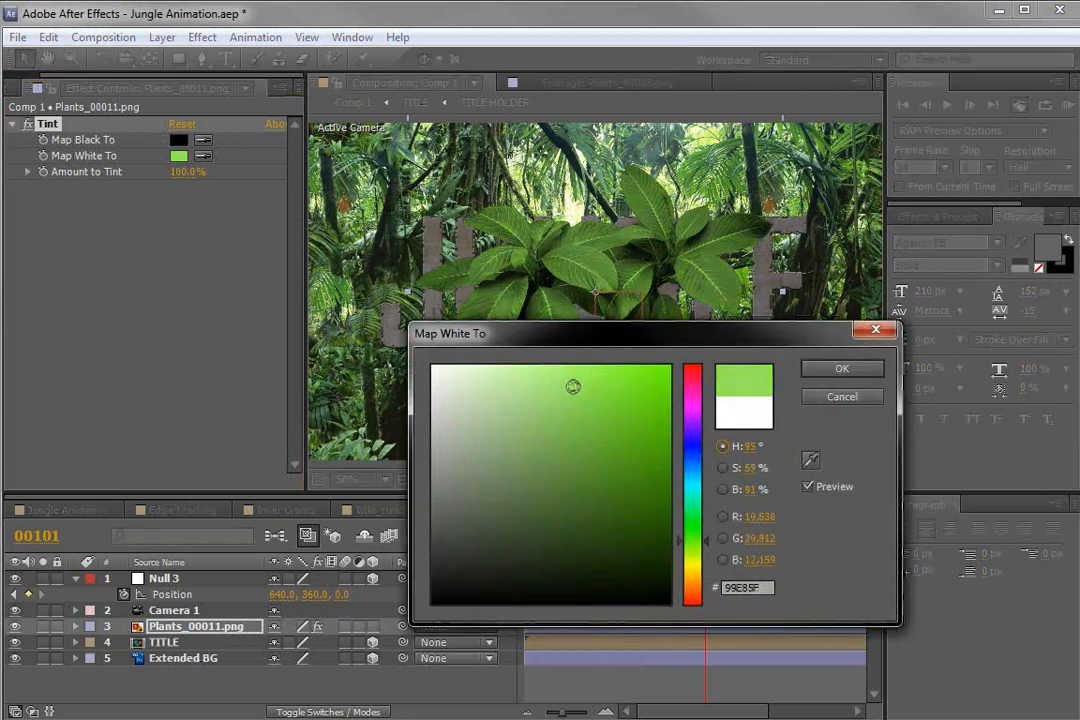
{"action": "left_click", "coordinate": [842, 368]}
- Compare the plant with and without Tint, set Amount to Tint to 78%, and place the plant lower over the title
{"action": "scroll", "coordinate": [640, 319], "scroll_direction": "up", "scroll_amount": 1}
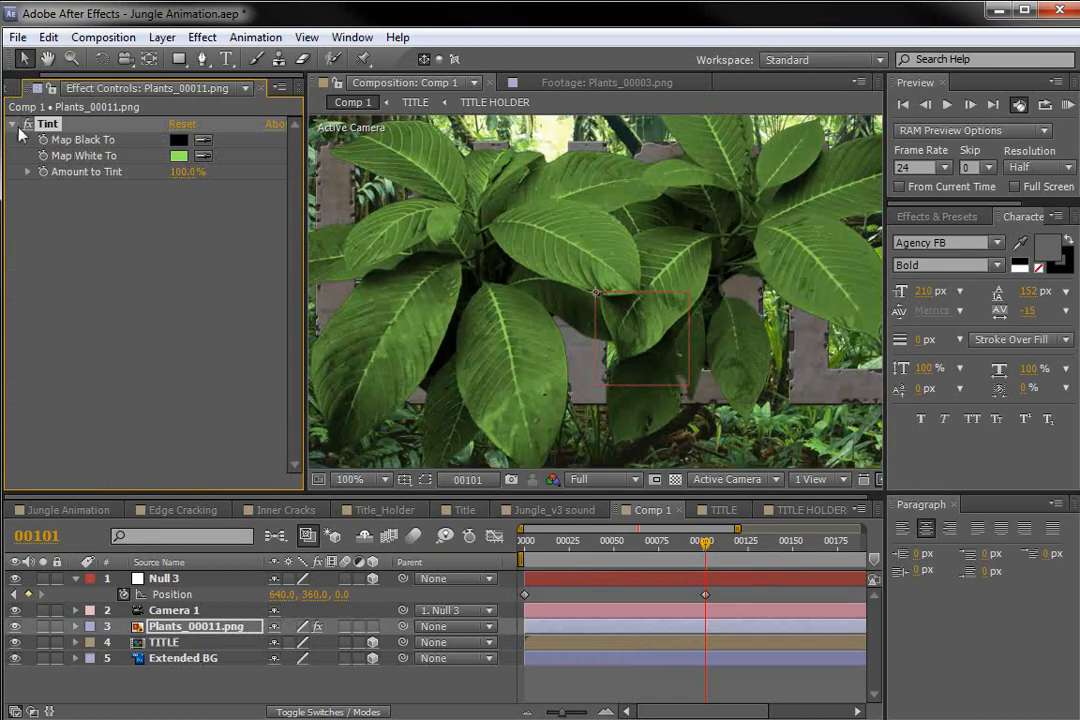
{"action": "left_click", "coordinate": [27, 124]}
{"action": "left_click", "coordinate": [27, 124]}
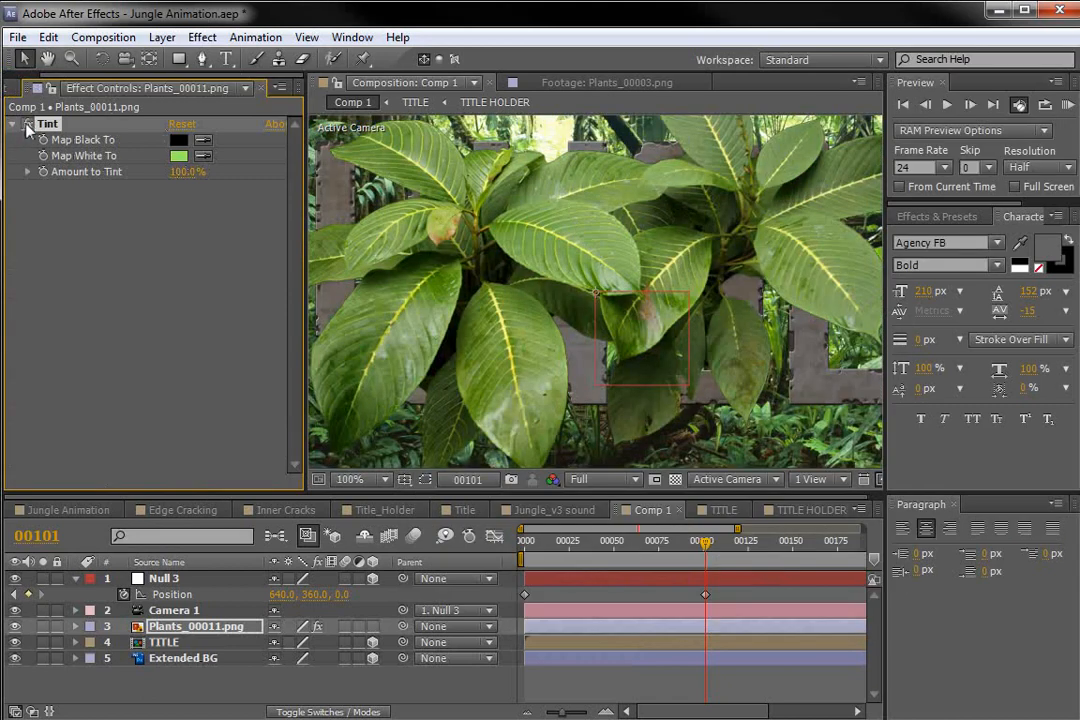
{"action": "left_click_drag", "start_coordinate": [187, 173], "coordinate": [177, 173]}
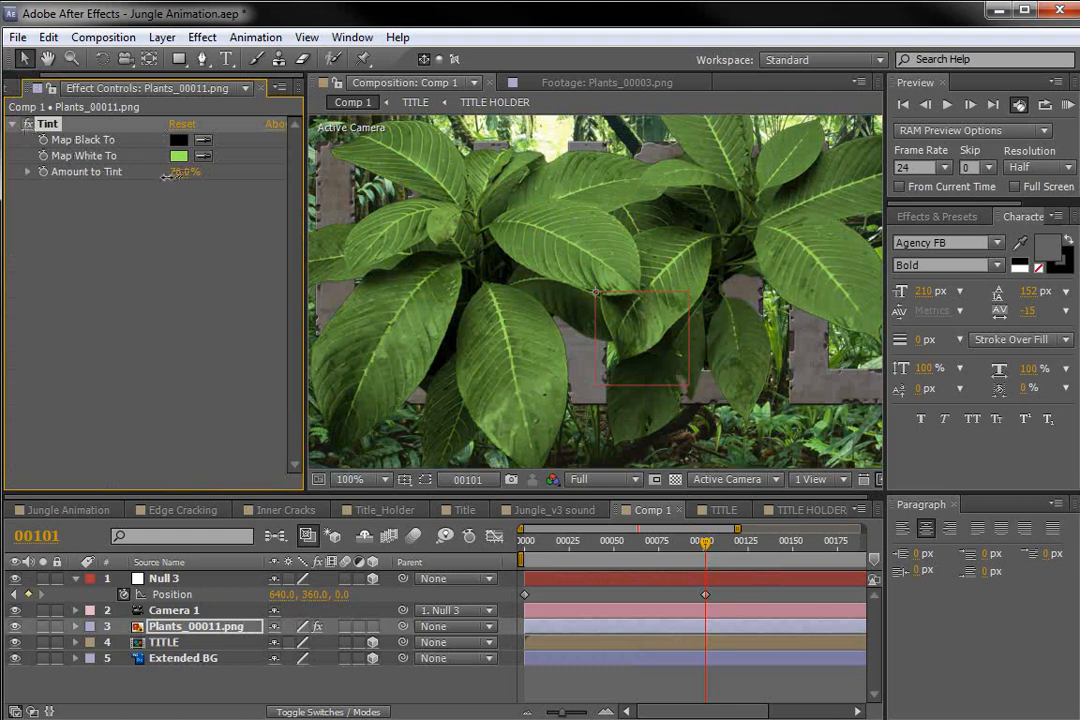
{"action": "scroll", "coordinate": [750, 300], "scroll_direction": "down", "scroll_amount": 1}
- Apply the Curves effect to Plants_00011.png, add points to the Green curve and pull the Blue curve slightly down
{"action": "left_click", "coordinate": [202, 37]}
{"action": "mouse_move", "coordinate": [260, 210]}
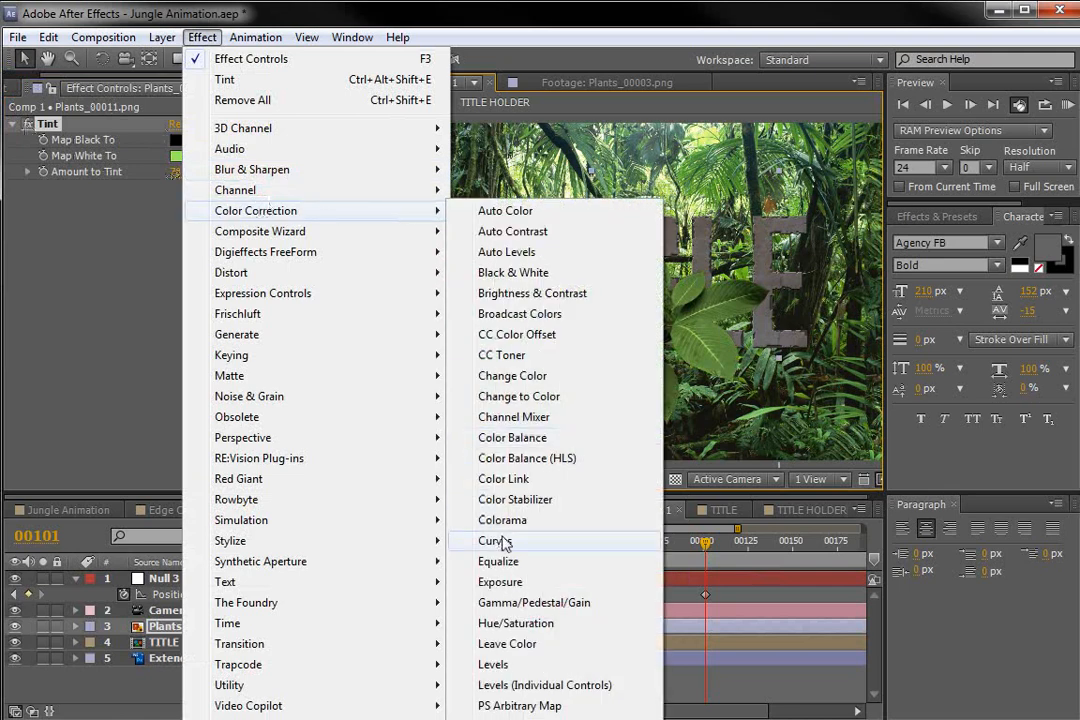
{"action": "left_click", "coordinate": [473, 546]}
{"action": "left_click", "coordinate": [205, 203]}
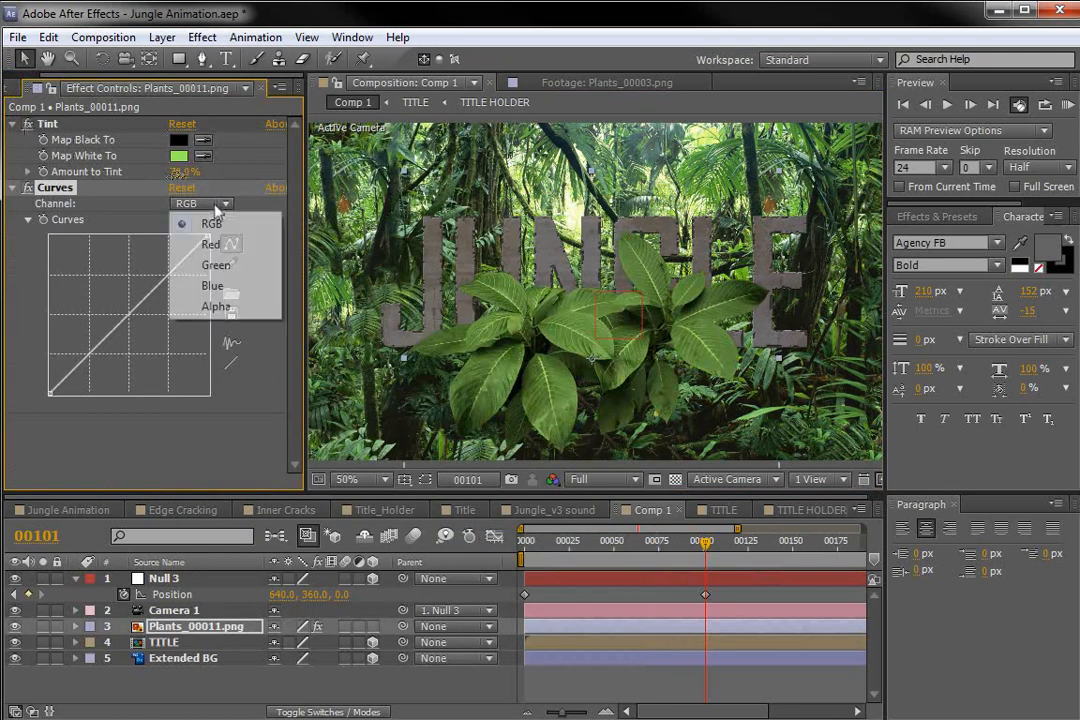
{"action": "left_click", "coordinate": [218, 266]}
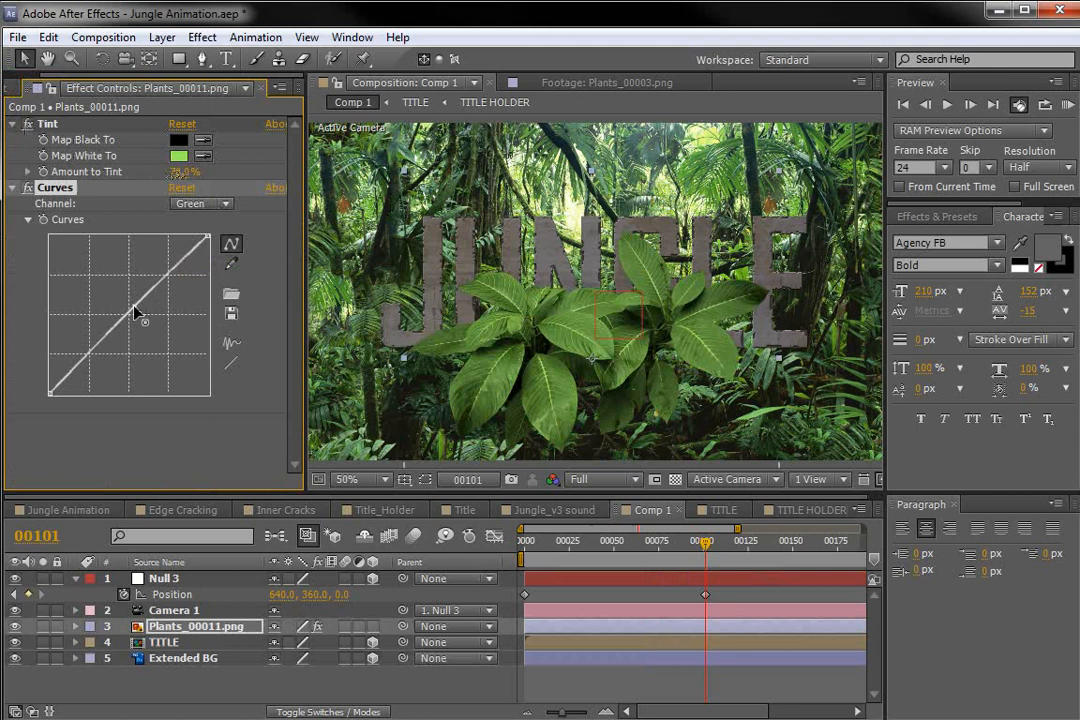
{"action": "left_click", "coordinate": [200, 203]}
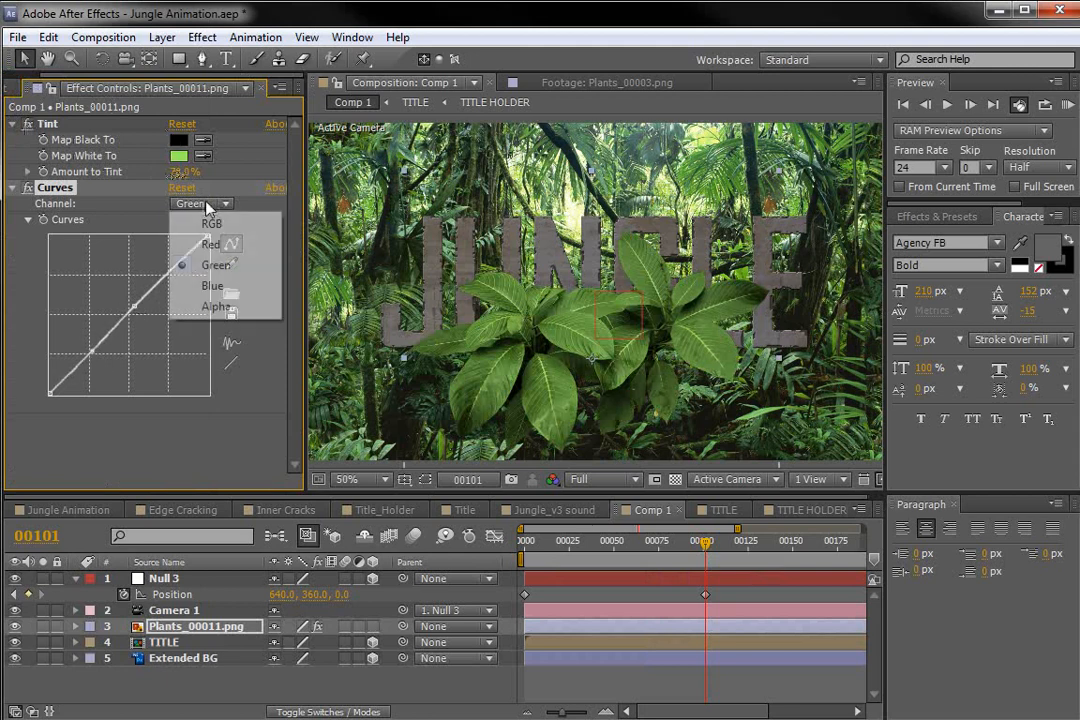
{"action": "left_click", "coordinate": [214, 287]}
{"action": "left_click_drag", "start_coordinate": [130, 314], "coordinate": [137, 323]}
- Make Plants_00011.png a 3D layer, scale it to 39% and place it to the lower left of the title
{"action": "left_click_drag", "start_coordinate": [557, 365], "coordinate": [457, 303]}
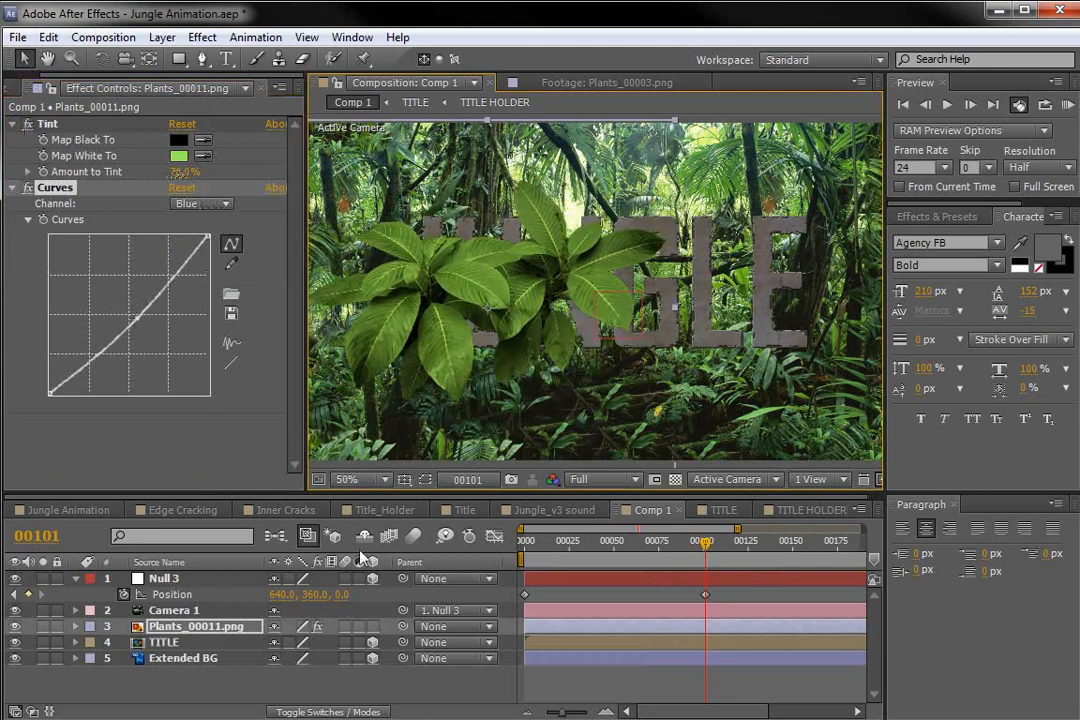
{"action": "left_click", "coordinate": [201, 630]}
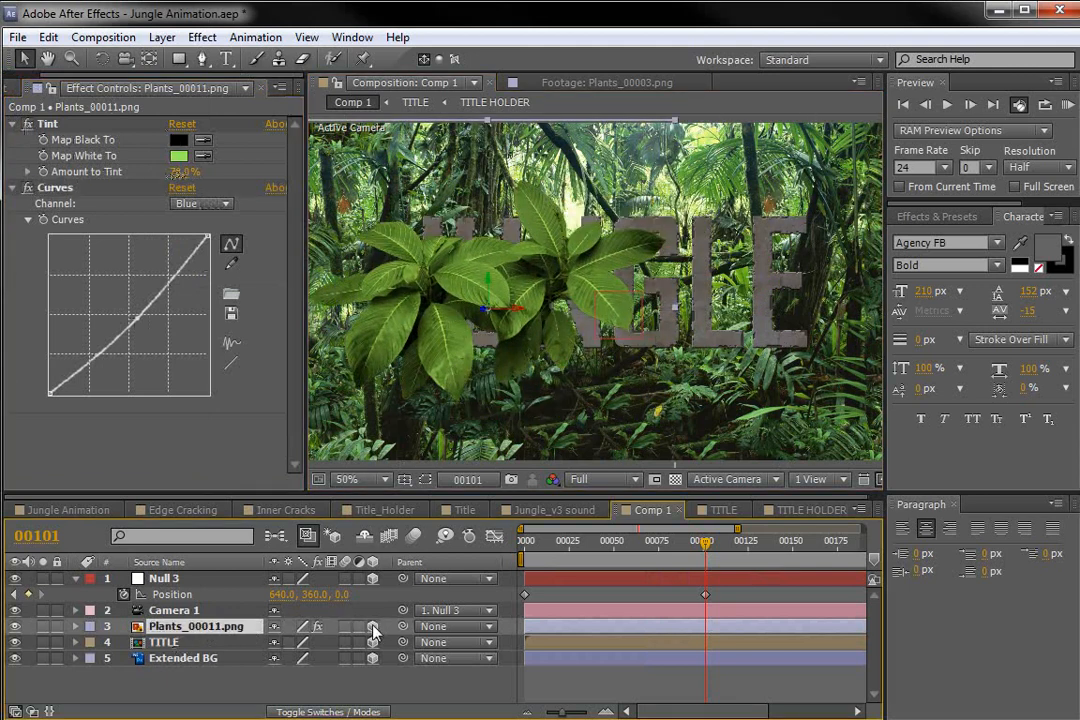
{"action": "left_click_drag", "start_coordinate": [575, 255], "coordinate": [563, 278]}
{"action": "mouse_move", "coordinate": [687, 548]}
{"action": "left_mouse_down"}
{"action": "mouse_move", "coordinate": [670, 549]}
{"action": "mouse_move", "coordinate": [697, 551]}
{"action": "left_mouse_up"}
{"action": "left_click_drag", "start_coordinate": [477, 338], "coordinate": [434, 322]}
{"action": "key", "text": "s"}
{"action": "left_click_drag", "start_coordinate": [358, 650], "coordinate": [262, 646]}
{"action": "left_click_drag", "start_coordinate": [429, 405], "coordinate": [409, 311]}
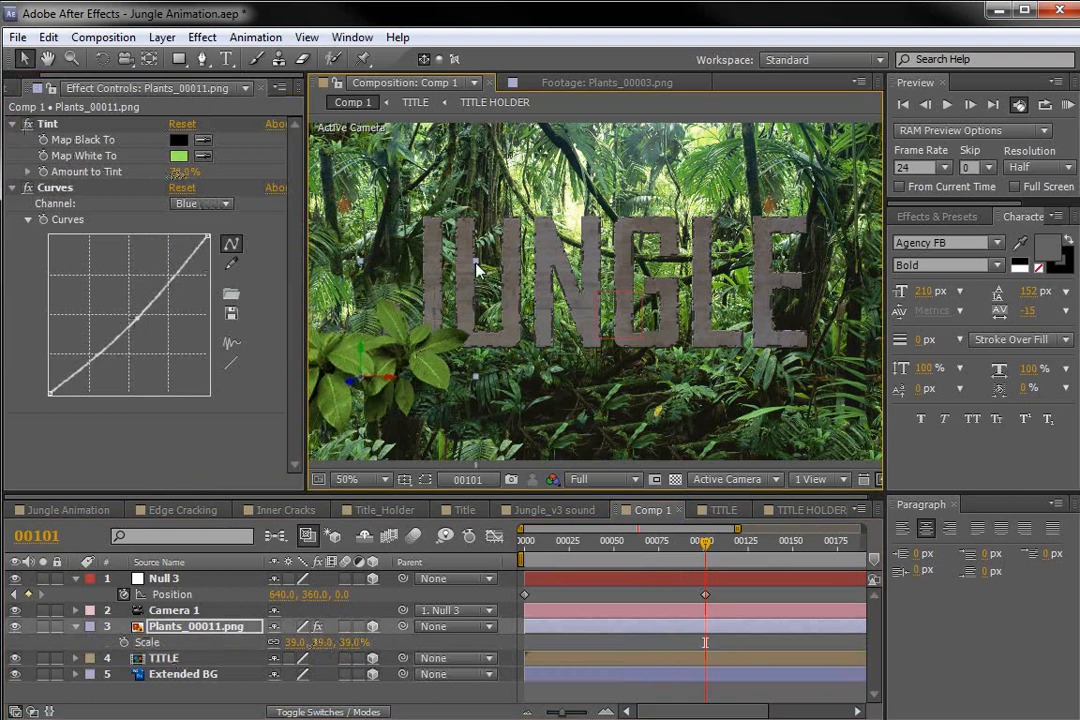
- Duplicate the plant layer, rotate the copy and place it to the lower right of the title, scrubbing back to frame 0
{"action": "left_click_drag", "start_coordinate": [705, 542], "coordinate": [612, 546]}
{"action": "key", "text": "ctrl+d"}
{"action": "left_click_drag", "start_coordinate": [483, 343], "coordinate": [396, 255]}
{"action": "left_click_drag", "start_coordinate": [405, 392], "coordinate": [692, 416]}
{"action": "key", "text": "w"}
{"action": "key", "text": "v"}
{"action": "left_click_drag", "start_coordinate": [727, 352], "coordinate": [802, 390]}
{"action": "left_click_drag", "start_coordinate": [610, 541], "coordinate": [525, 541]}
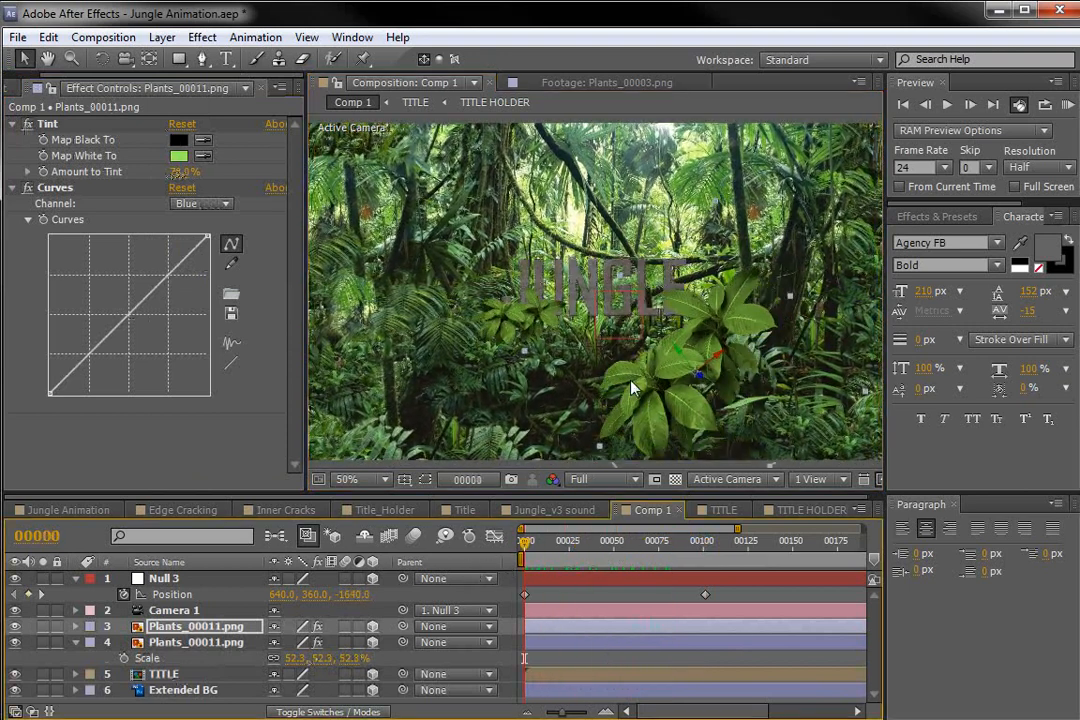
- Duplicate the plant again, move the copy to the left side, rotate it and scrub to frame 46
{"action": "left_click", "coordinate": [557, 632]}
{"action": "key", "text": "ctrl+d"}
{"action": "left_click_drag", "start_coordinate": [686, 393], "coordinate": [524, 357]}
{"action": "key", "text": "w"}
{"action": "key", "text": "v"}
{"action": "left_click_drag", "start_coordinate": [535, 550], "coordinate": [610, 550]}
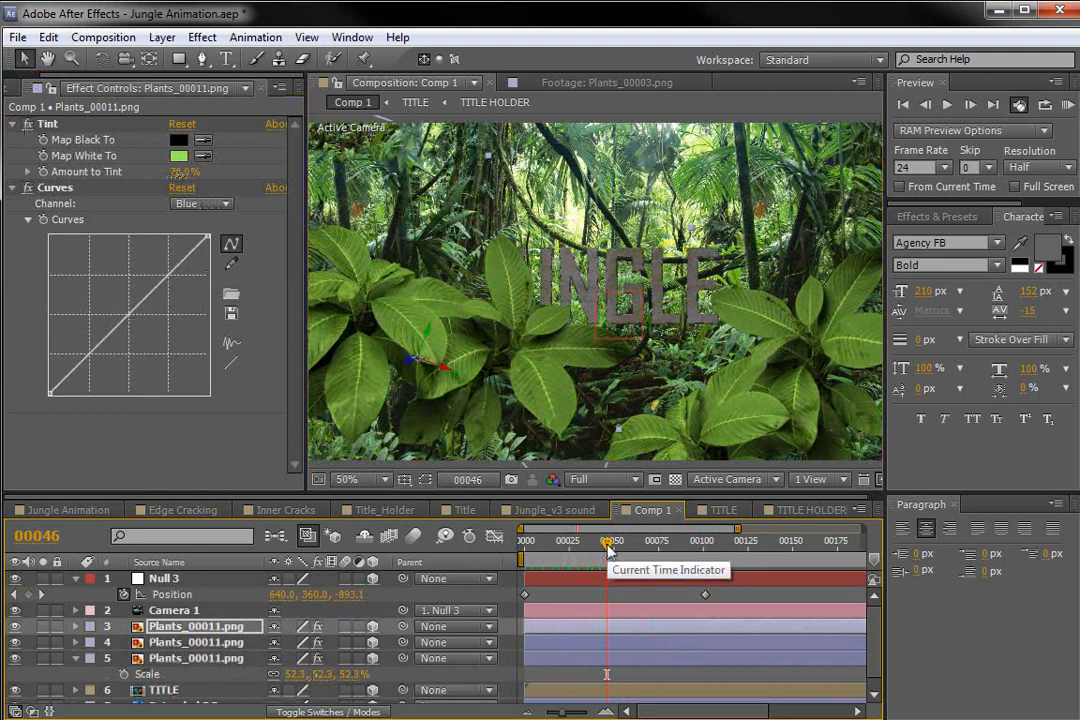
- Move the newest plant copy to the lower right behind the other plant, rotating and repositioning it while checking frames 26 to 49
{"action": "left_click_drag", "start_coordinate": [406, 373], "coordinate": [688, 381]}
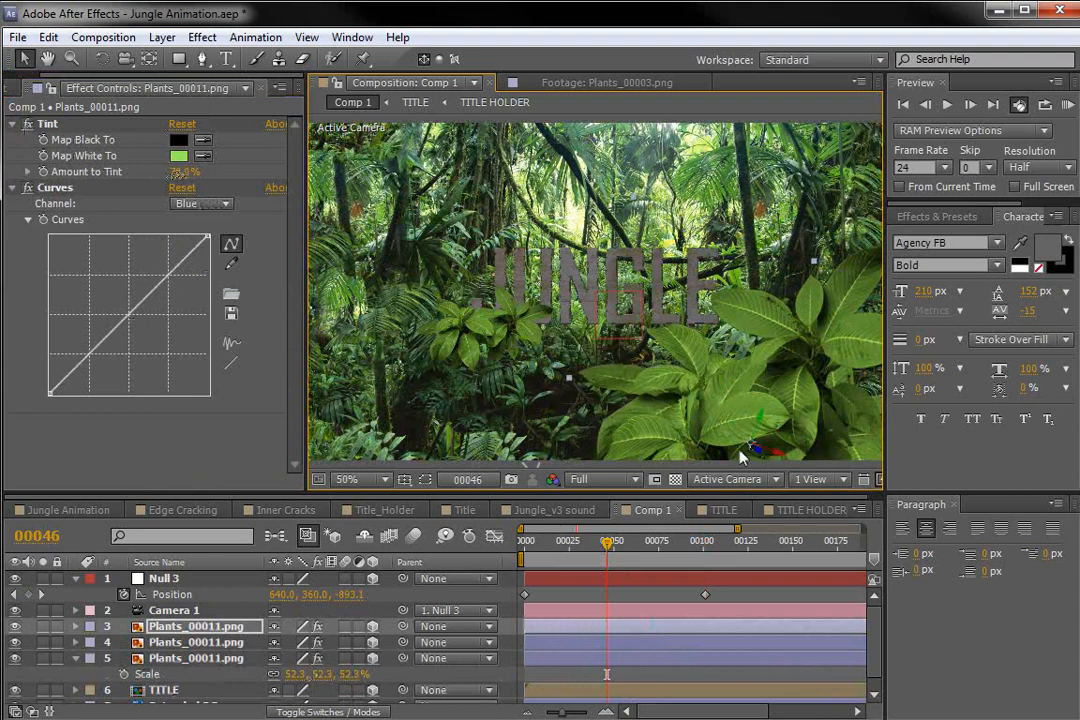
{"action": "left_click_drag", "start_coordinate": [607, 543], "coordinate": [571, 548]}
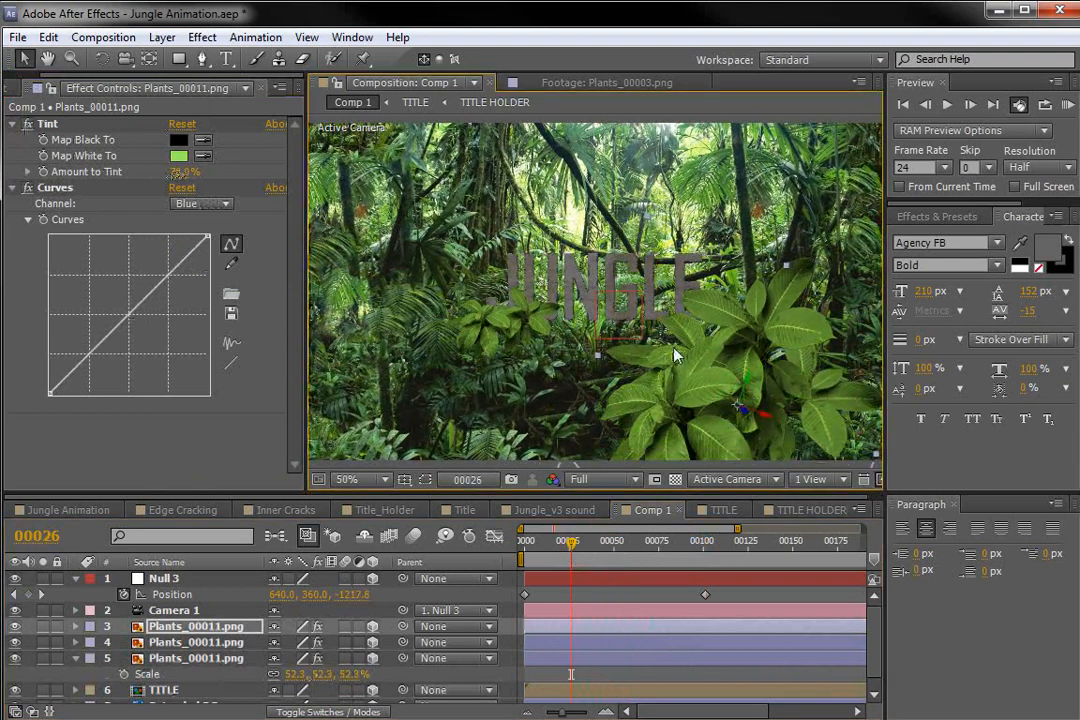
{"action": "mouse_move", "coordinate": [571, 541]}
{"action": "left_mouse_down"}
{"action": "mouse_move", "coordinate": [627, 541]}
{"action": "mouse_move", "coordinate": [592, 541]}
{"action": "left_mouse_up"}
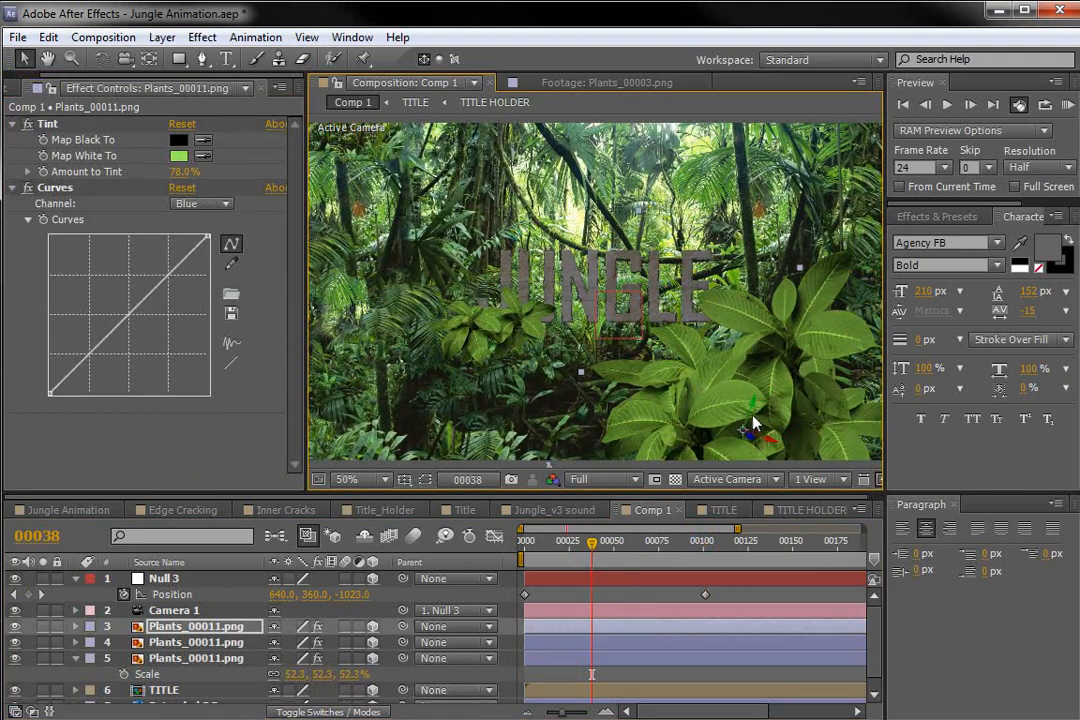
{"action": "key", "text": "w"}
{"action": "key", "text": "v"}
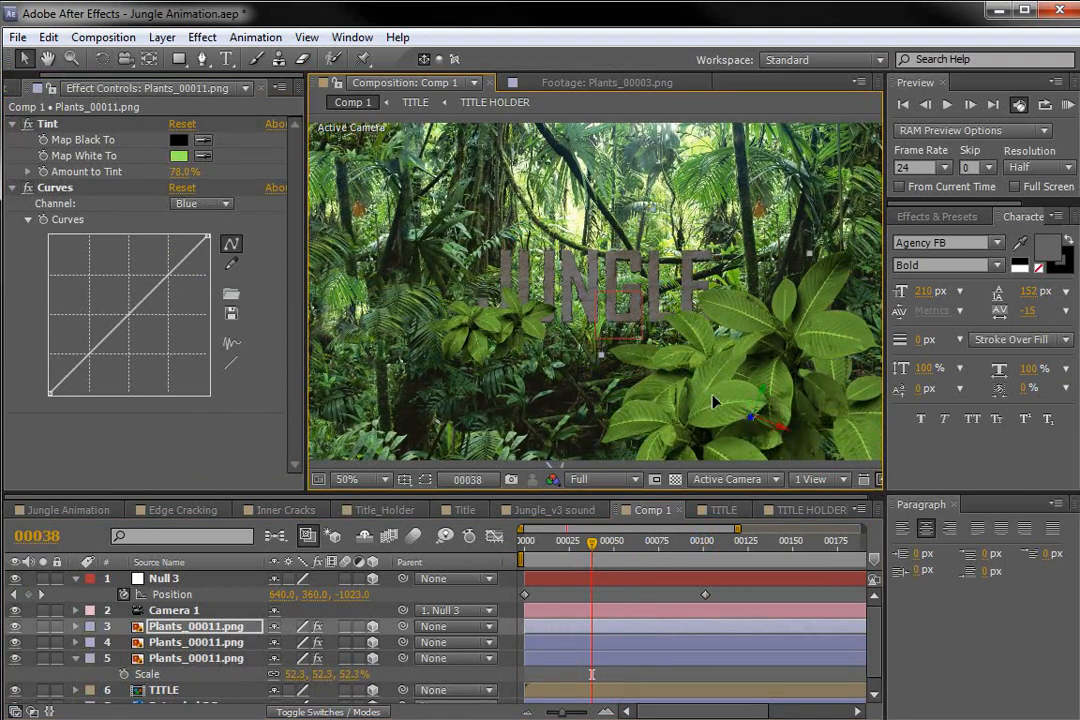
{"action": "left_click_drag", "start_coordinate": [592, 541], "coordinate": [611, 556]}
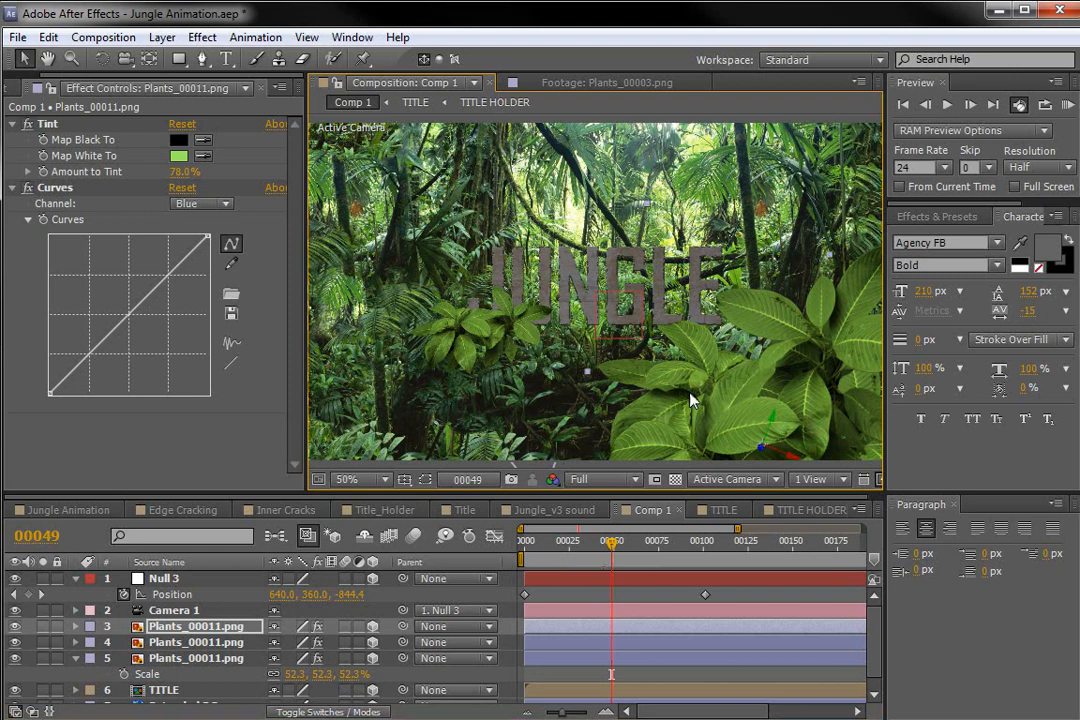
{"action": "left_click_drag", "start_coordinate": [690, 398], "coordinate": [701, 381]}
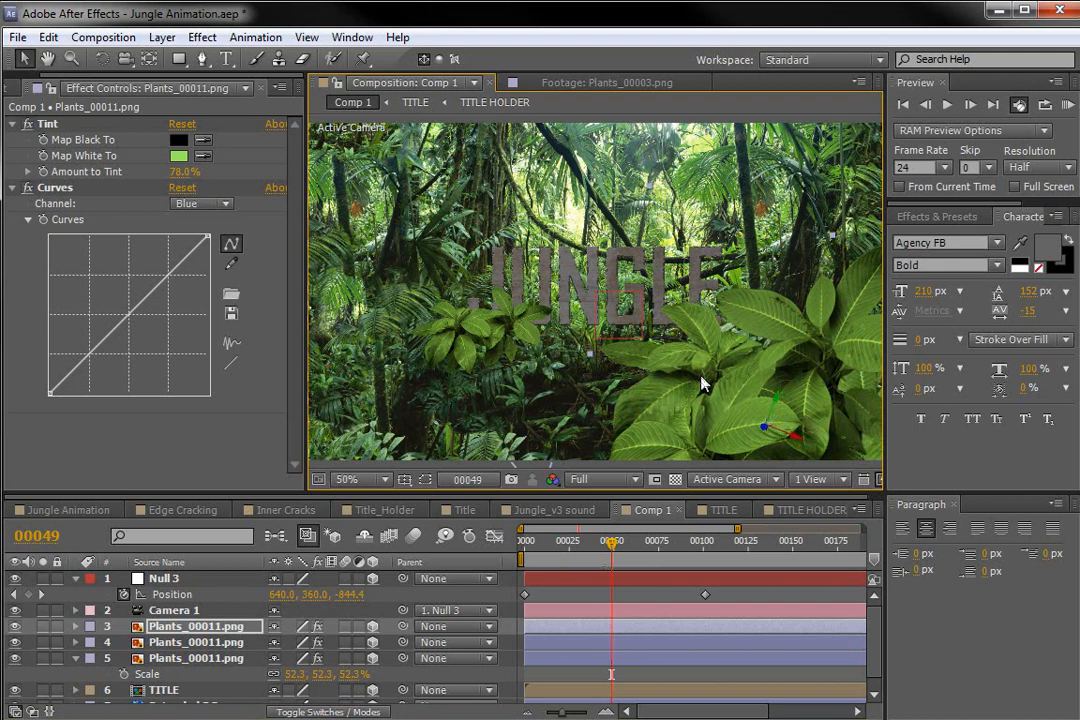
{"action": "left_click_drag", "start_coordinate": [701, 383], "coordinate": [693, 396]}
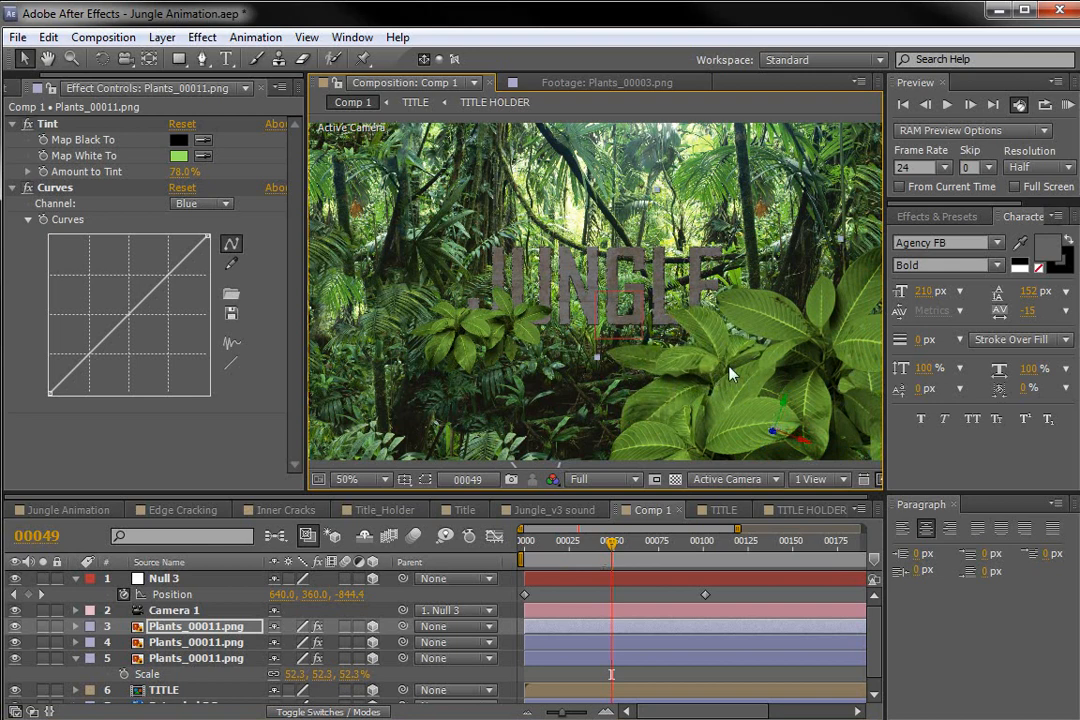
{"action": "left_click_drag", "start_coordinate": [707, 390], "coordinate": [697, 387]}
- Darken the newest plant copy by pulling down the midpoint of its RGB curve
{"action": "left_click", "coordinate": [203, 204]}
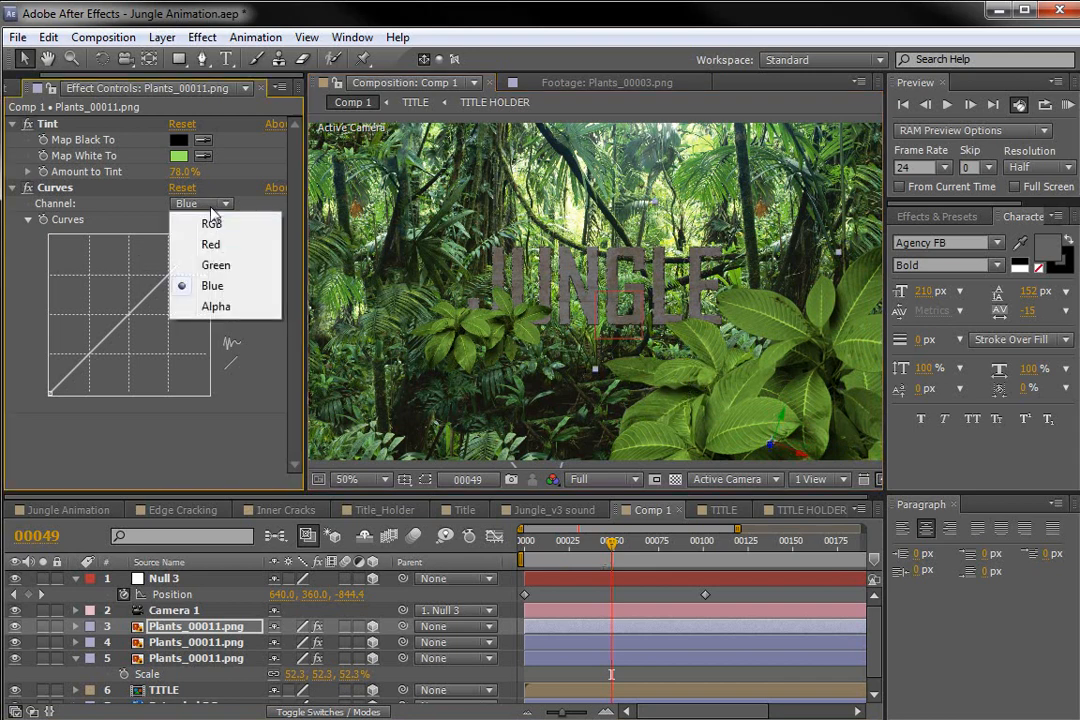
{"action": "left_click", "coordinate": [182, 219]}
{"action": "left_click_drag", "start_coordinate": [125, 316], "coordinate": [140, 330]}
- Add a second Tint effect to the darkened plant with Amount to Tint at 23%, and shift the plant slightly right
{"action": "left_click", "coordinate": [202, 37]}
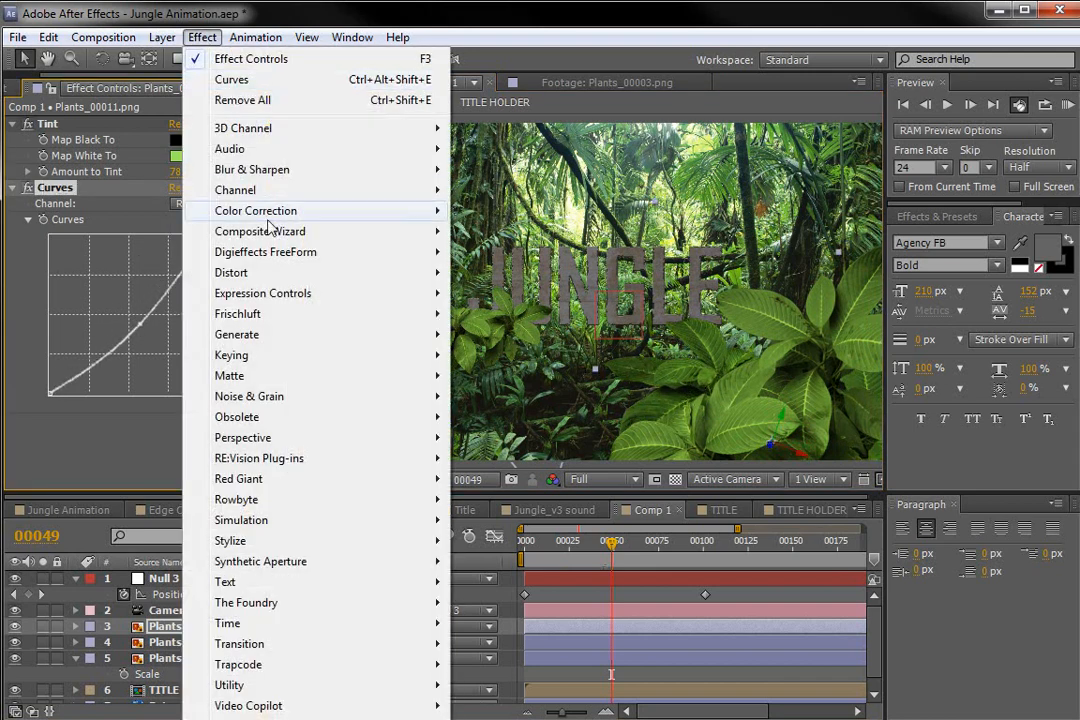
{"action": "mouse_move", "coordinate": [330, 210]}
{"action": "left_click", "coordinate": [492, 718]}
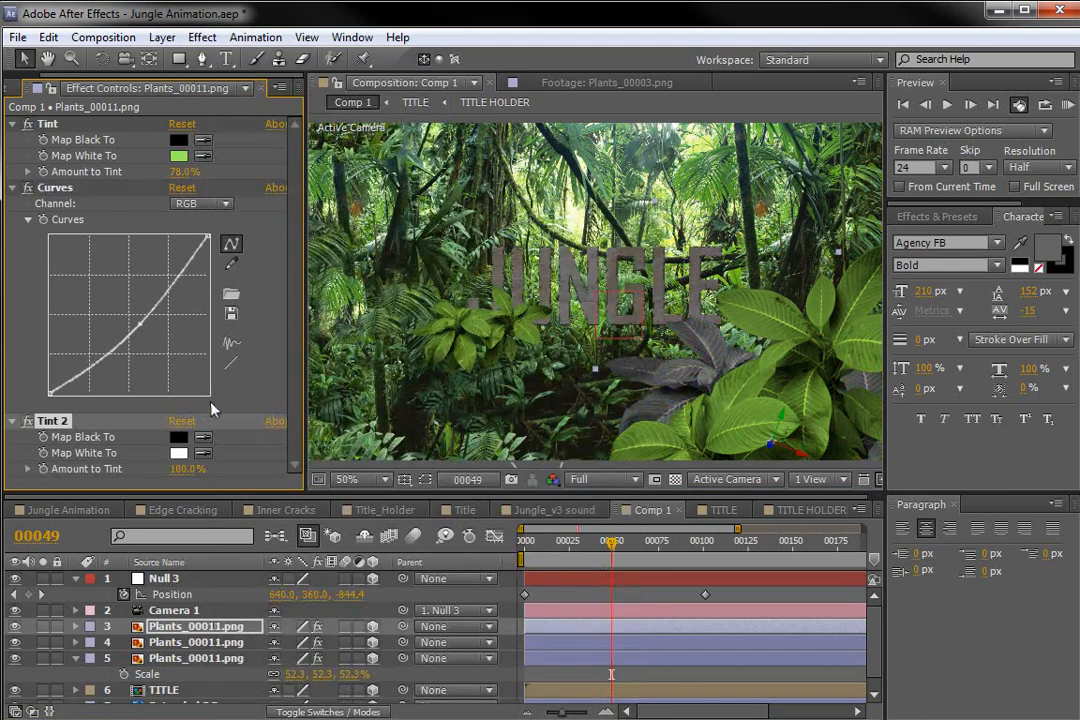
{"action": "left_click_drag", "start_coordinate": [181, 469], "coordinate": [3, 485]}
{"action": "left_click_drag", "start_coordinate": [174, 478], "coordinate": [257, 478]}
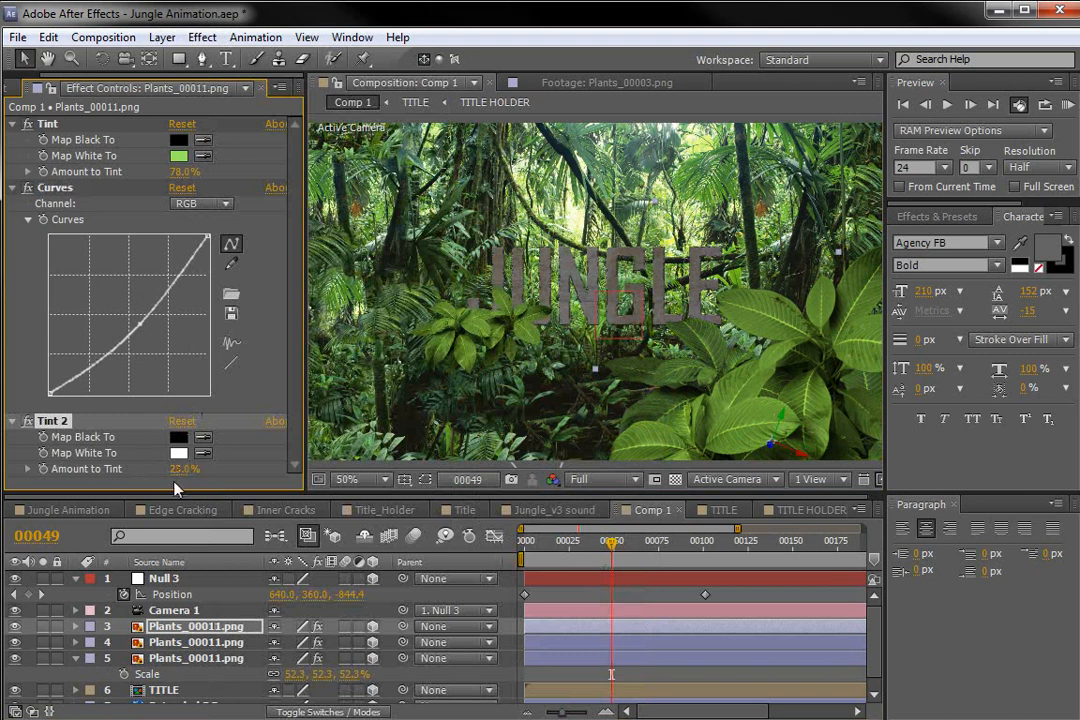
{"action": "left_click", "coordinate": [141, 322]}
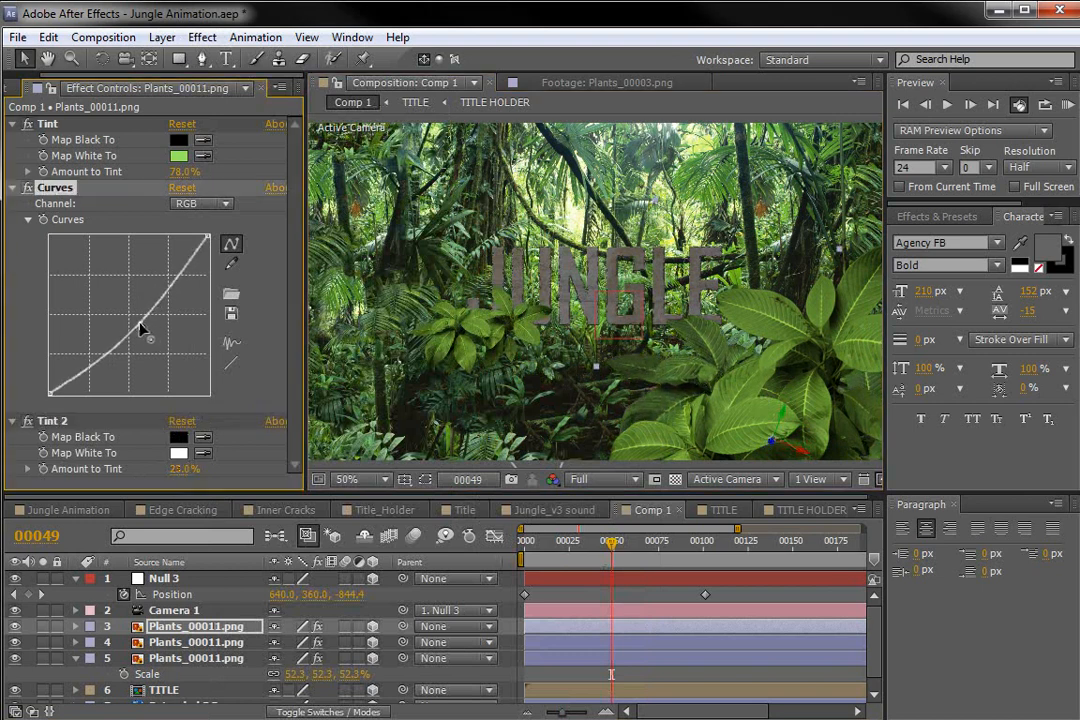
{"action": "left_click", "coordinate": [177, 469]}
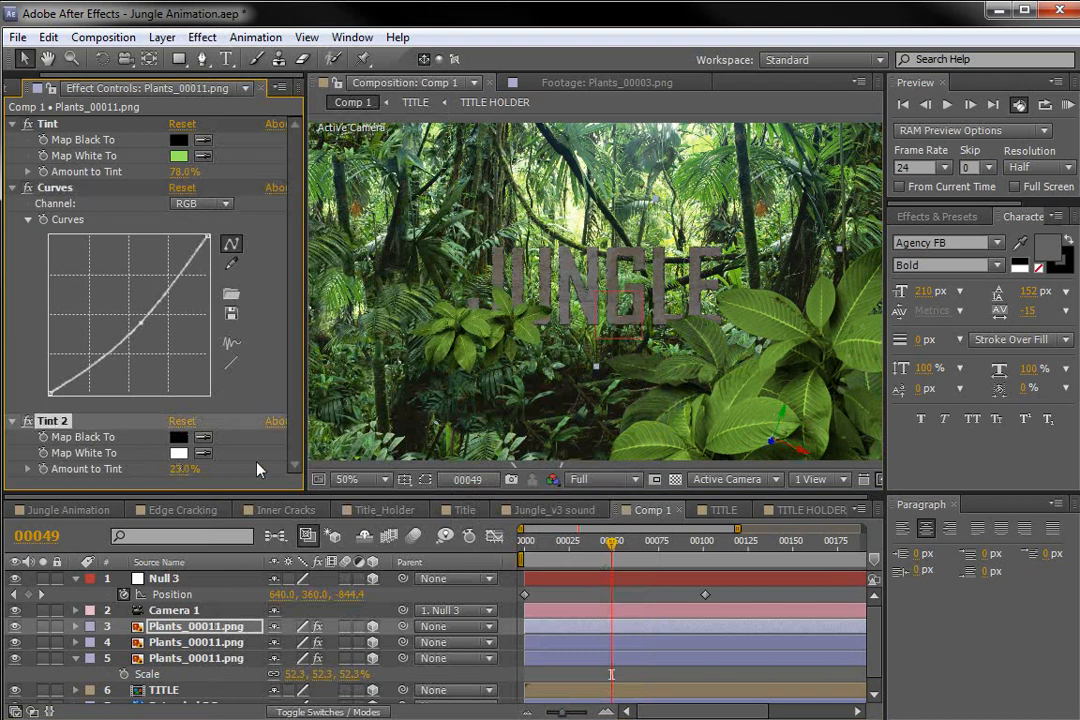
{"action": "left_click_drag", "start_coordinate": [742, 367], "coordinate": [758, 363]}
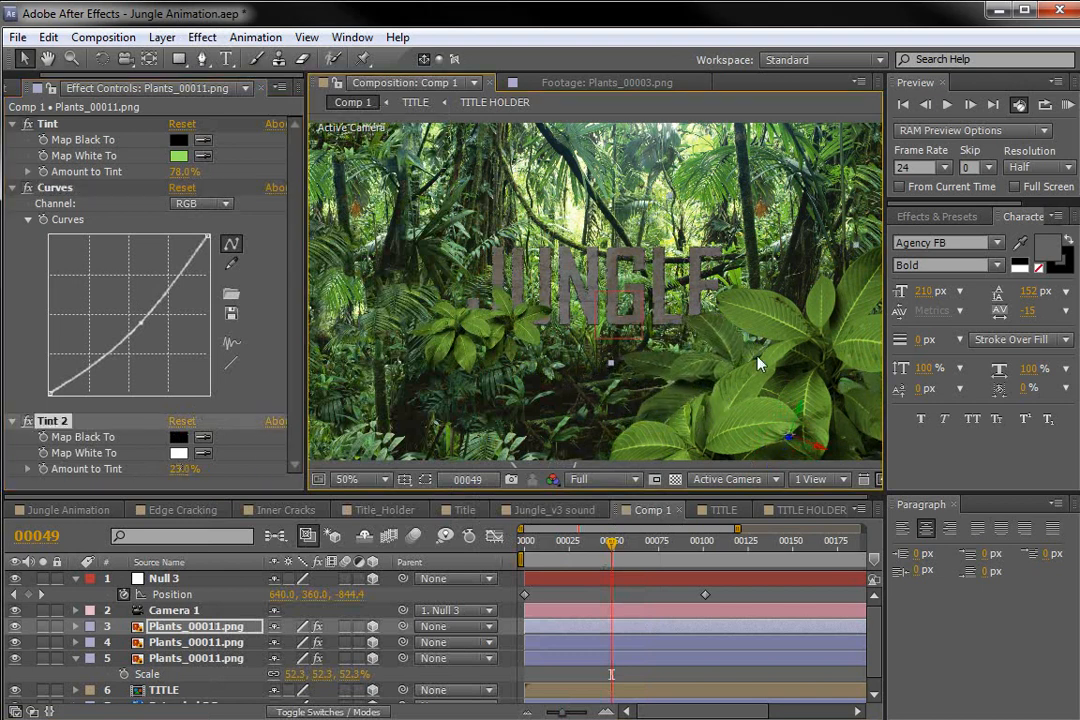
{"action": "left_click_drag", "start_coordinate": [611, 541], "coordinate": [574, 542]}
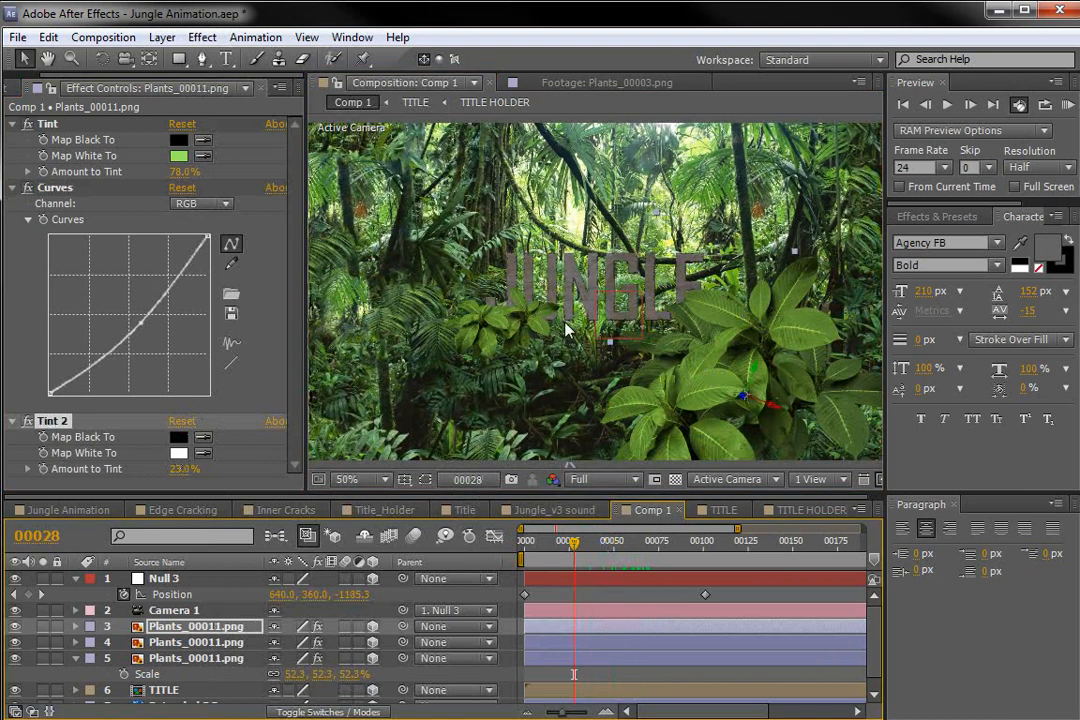
- Examine the dense foreground plants in the Jungle Animation comp at several frames, and return to Comp 1
{"action": "left_click", "coordinate": [68, 510]}
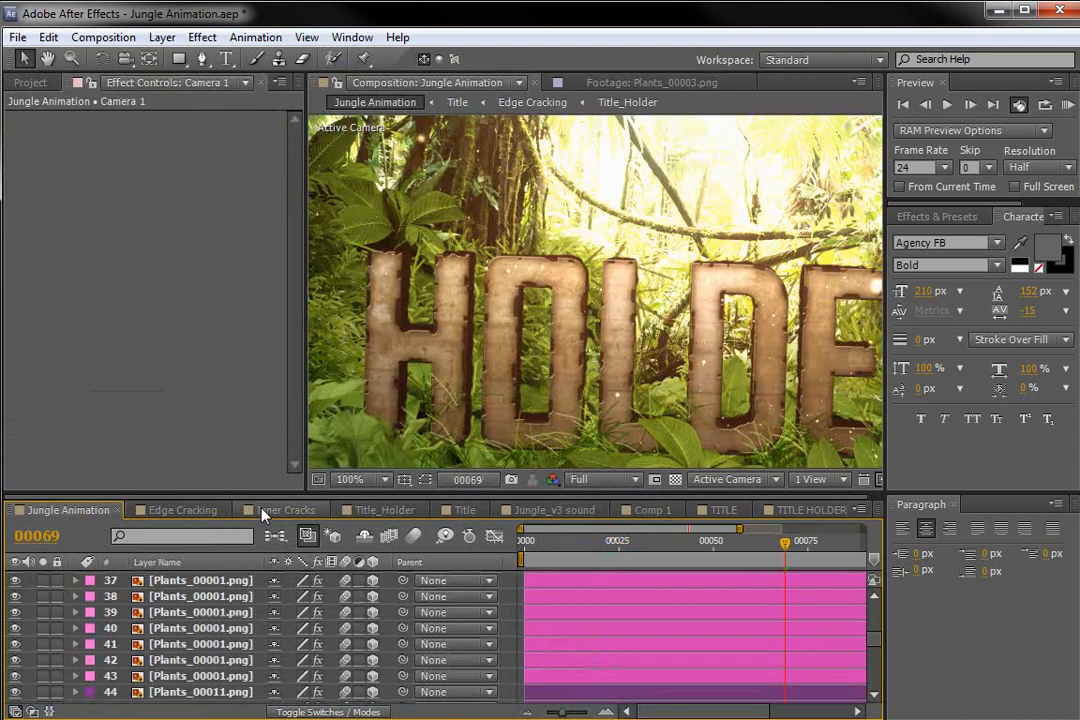
{"action": "scroll", "coordinate": [567, 303], "scroll_direction": "down", "scroll_amount": 2}
{"action": "key", "text": "minus"}
{"action": "key", "text": "minus"}
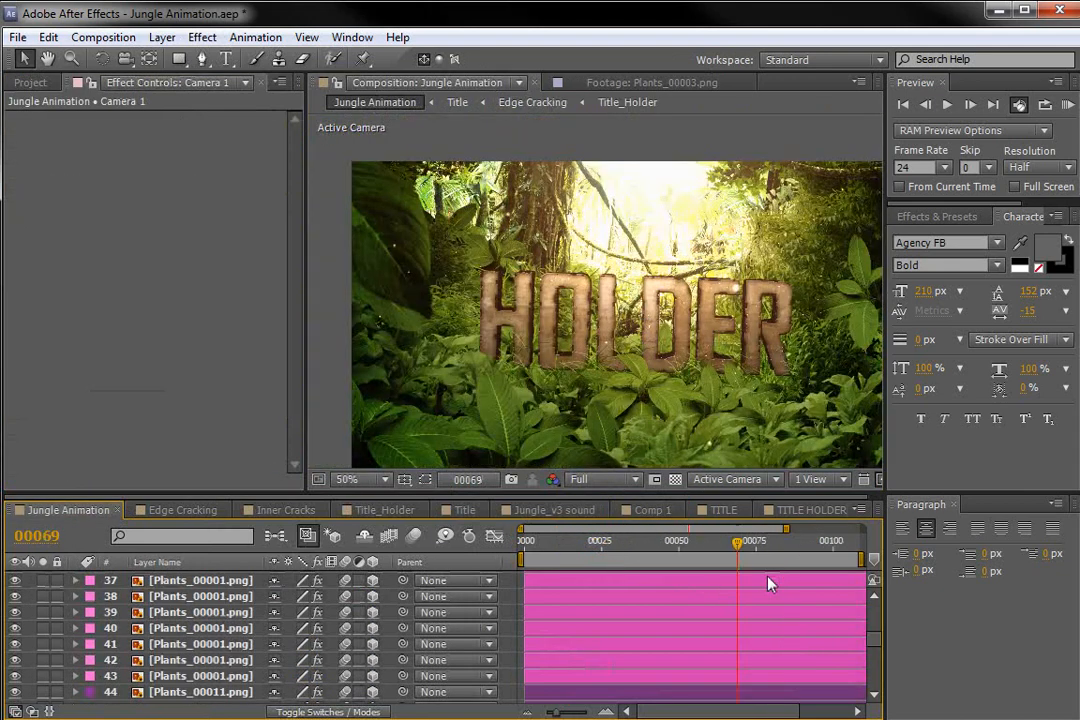
{"action": "left_click_drag", "start_coordinate": [693, 547], "coordinate": [578, 563]}
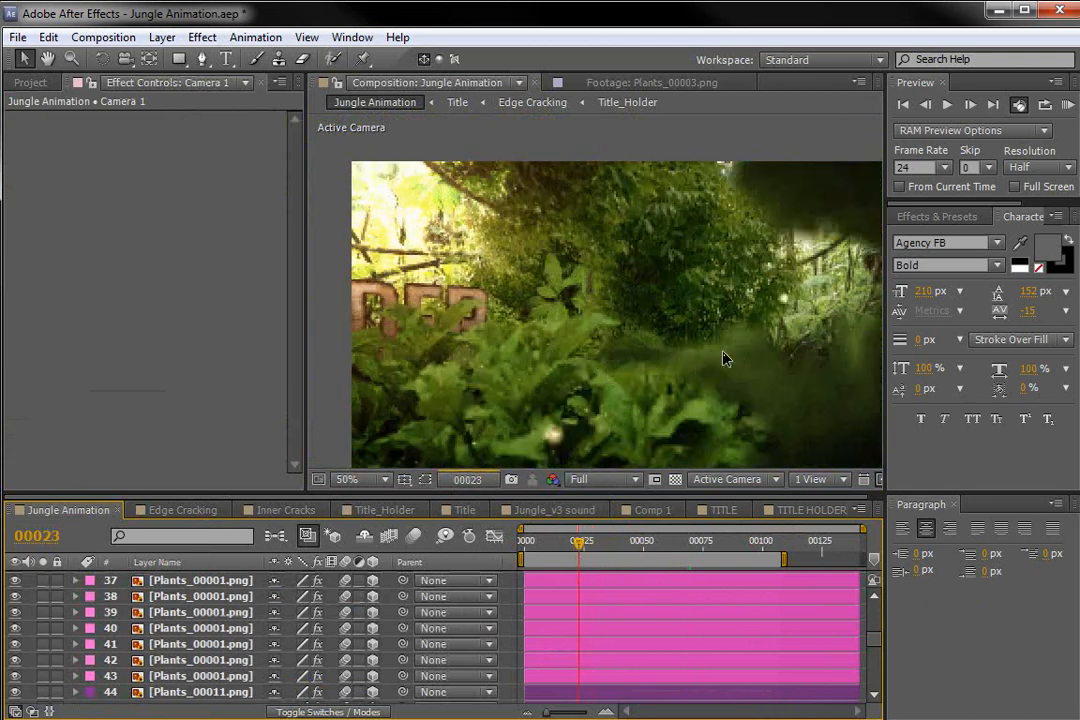
{"action": "key", "text": "space"}
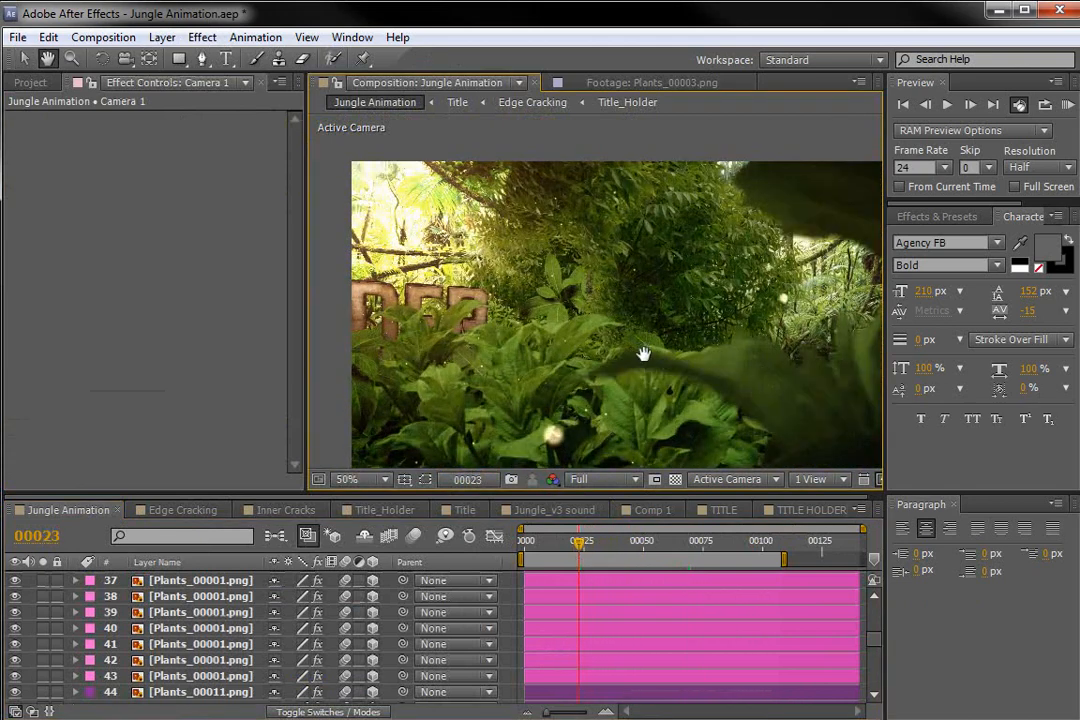
{"action": "left_click_drag", "start_coordinate": [733, 374], "coordinate": [646, 343]}
{"action": "mouse_move", "coordinate": [578, 553]}
{"action": "left_mouse_down"}
{"action": "mouse_move", "coordinate": [545, 550]}
{"action": "mouse_move", "coordinate": [574, 550]}
{"action": "left_mouse_up"}
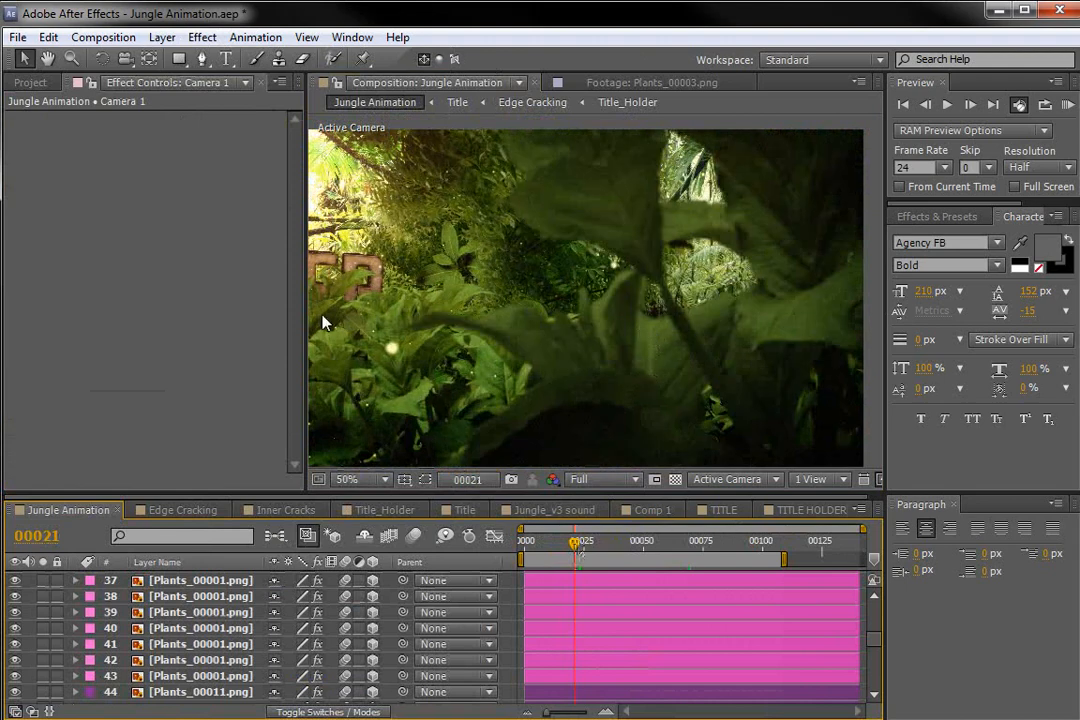
{"action": "left_click_drag", "start_coordinate": [578, 546], "coordinate": [684, 542]}
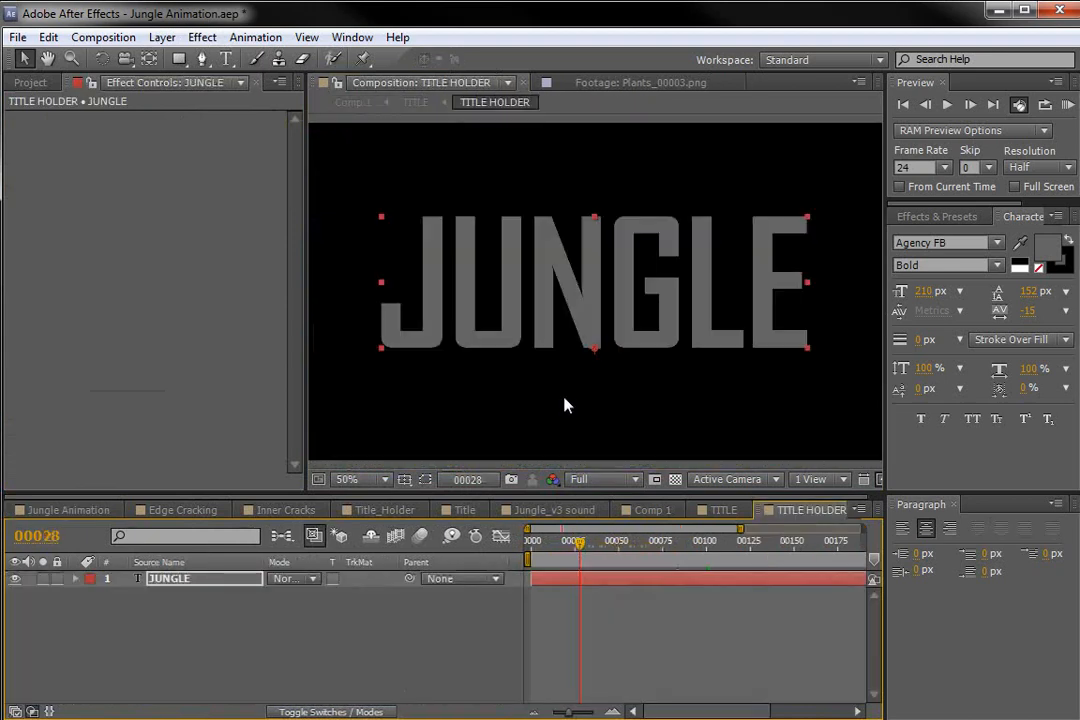
{"action": "left_click", "coordinate": [718, 511]}
{"action": "left_click", "coordinate": [648, 511]}
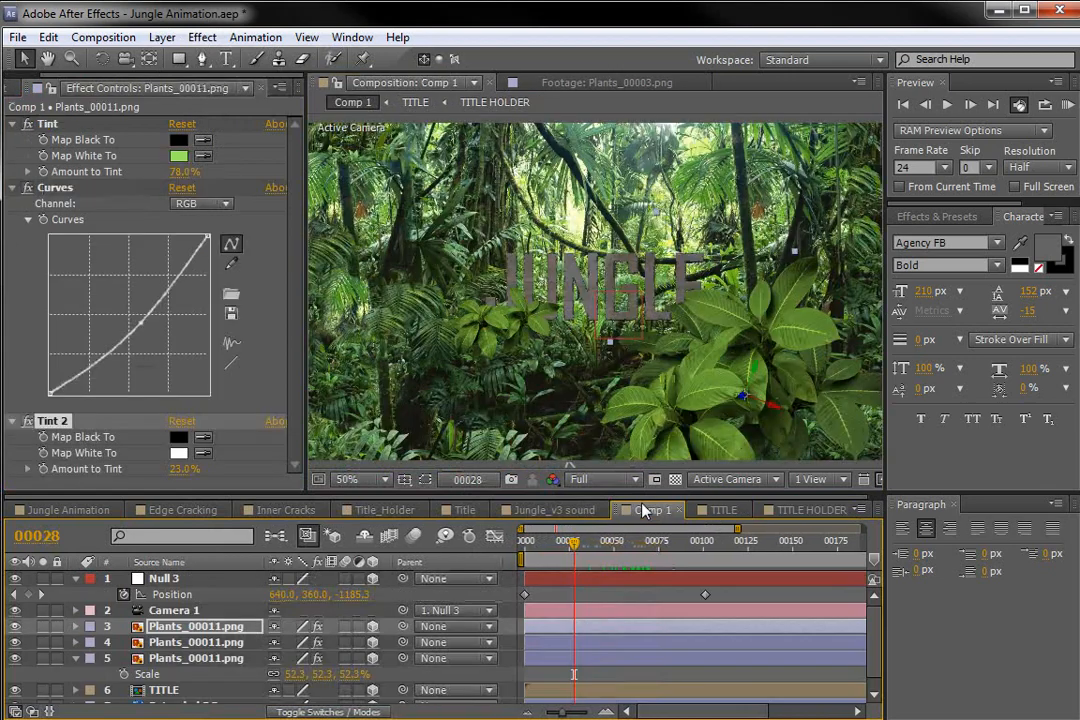
- Duplicate the darkened plant layer, move the copy up and rotate it to a different angle
{"action": "left_click_drag", "start_coordinate": [574, 543], "coordinate": [603, 568]}
{"action": "left_click", "coordinate": [583, 613]}
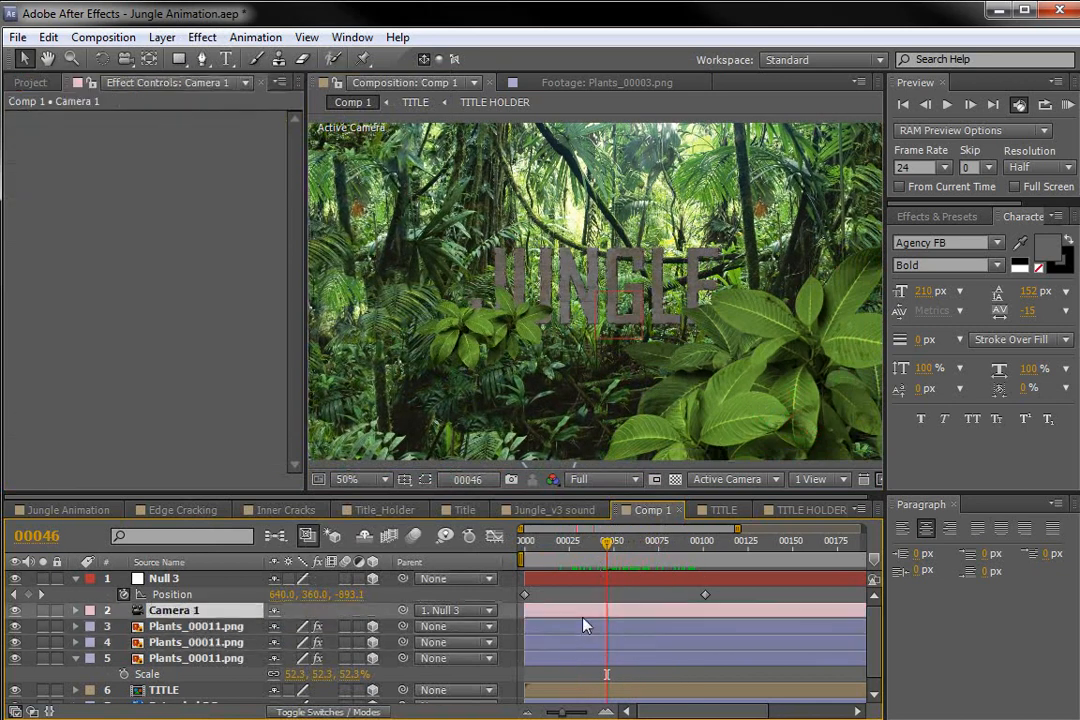
{"action": "left_click", "coordinate": [586, 625]}
{"action": "key", "text": "ctrl+d"}
{"action": "left_click_drag", "start_coordinate": [672, 432], "coordinate": [632, 329]}
{"action": "key", "text": "w"}
{"action": "key", "text": "v"}
- Scale the new plant copy to 129.5% and place it above the right end of the title
{"action": "key", "text": "s"}
{"action": "left_click_drag", "start_coordinate": [315, 643], "coordinate": [357, 636]}
{"action": "left_click_drag", "start_coordinate": [616, 342], "coordinate": [742, 258]}
{"action": "key", "text": "space"}
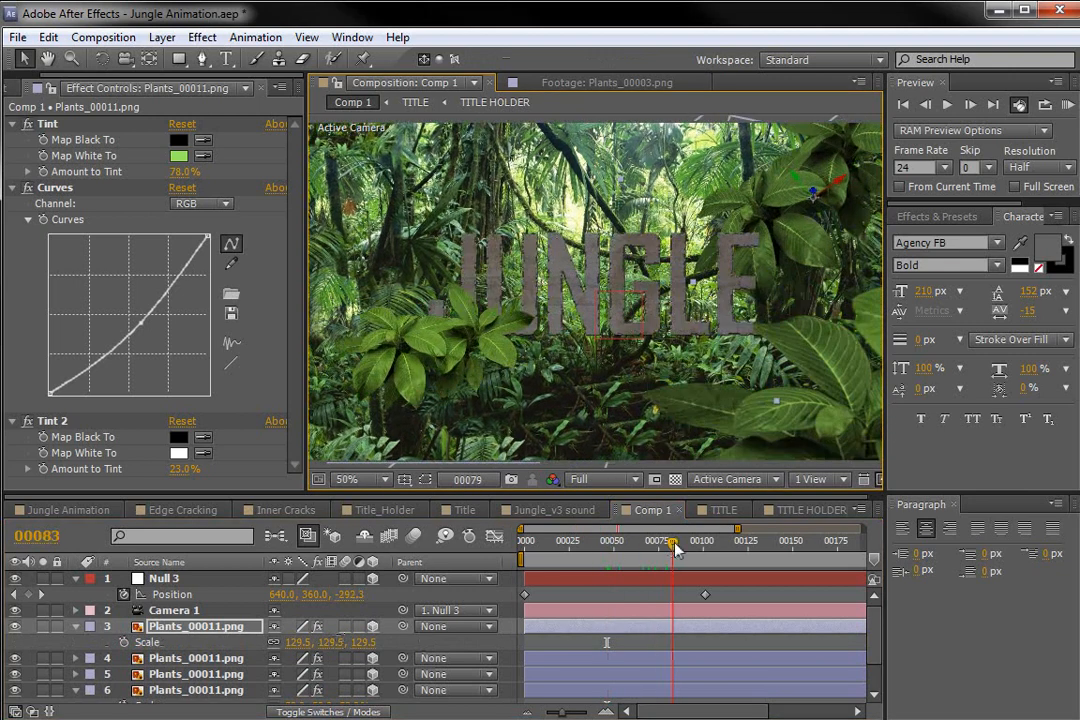
{"action": "left_click_drag", "start_coordinate": [855, 183], "coordinate": [861, 152]}
- Set Null 3's Z position at frame 0 to -1215 and apply Easy Ease to its final Position keyframe
{"action": "left_click_drag", "start_coordinate": [685, 556], "coordinate": [520, 552]}
{"action": "left_click_drag", "start_coordinate": [350, 597], "coordinate": [741, 601]}
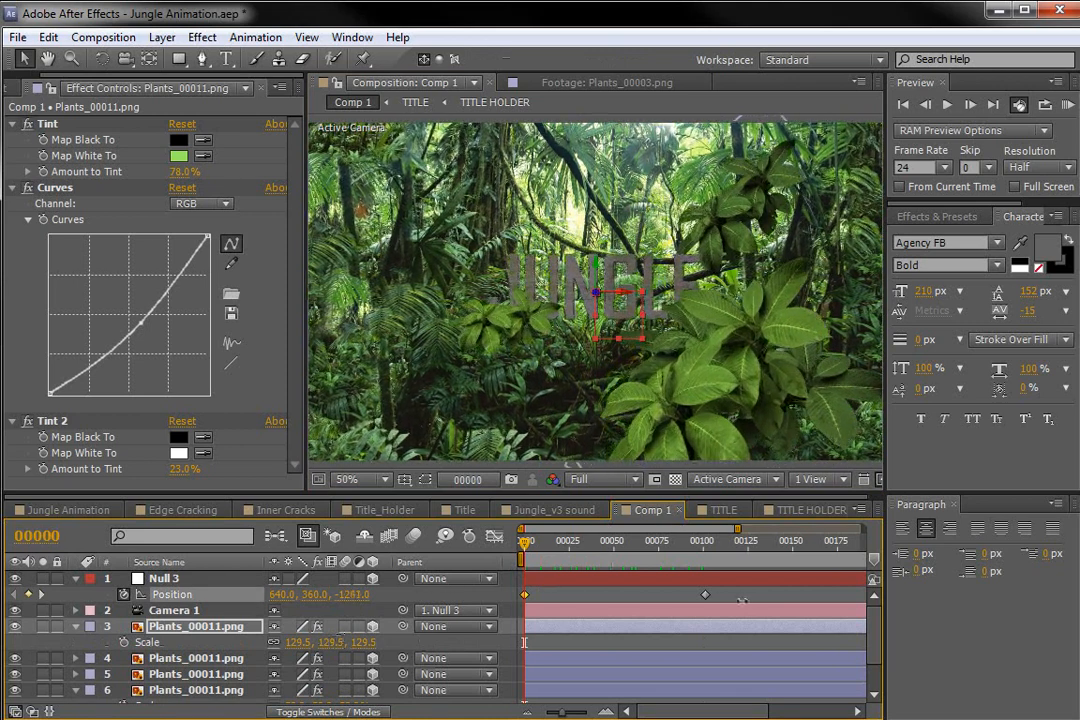
{"action": "left_click_drag", "start_coordinate": [525, 543], "coordinate": [701, 607]}
{"action": "left_click_drag", "start_coordinate": [705, 545], "coordinate": [452, 590]}
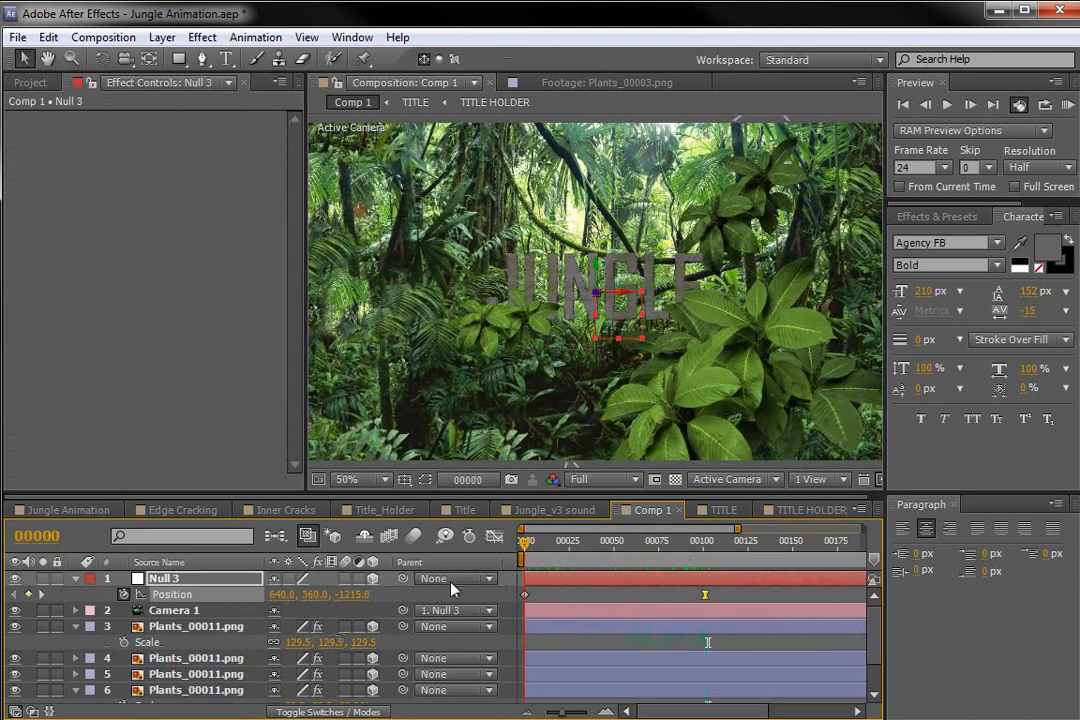
- Collapse Null 3's properties and add Plants_00001.png from the project's Plants folder to Comp 1
{"action": "left_click", "coordinate": [75, 579]}
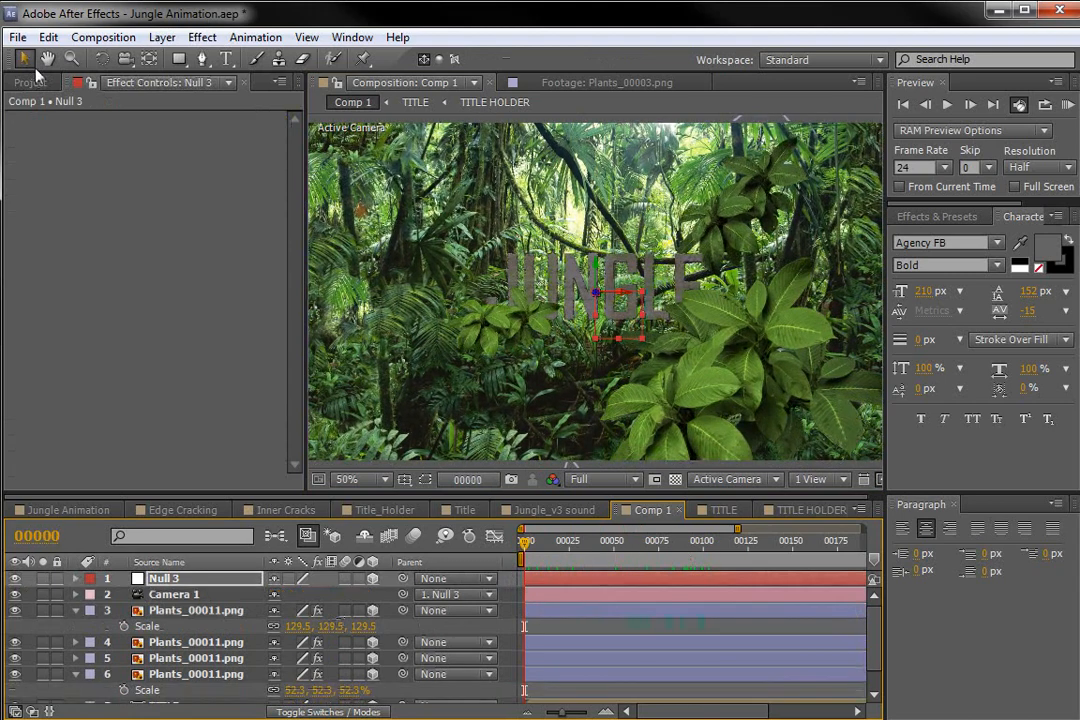
{"action": "left_click", "coordinate": [31, 82]}
{"action": "left_click", "coordinate": [123, 411]}
{"action": "left_click_drag", "start_coordinate": [109, 412], "coordinate": [638, 408]}
{"action": "left_click", "coordinate": [118, 396]}
{"action": "left_click", "coordinate": [110, 373]}
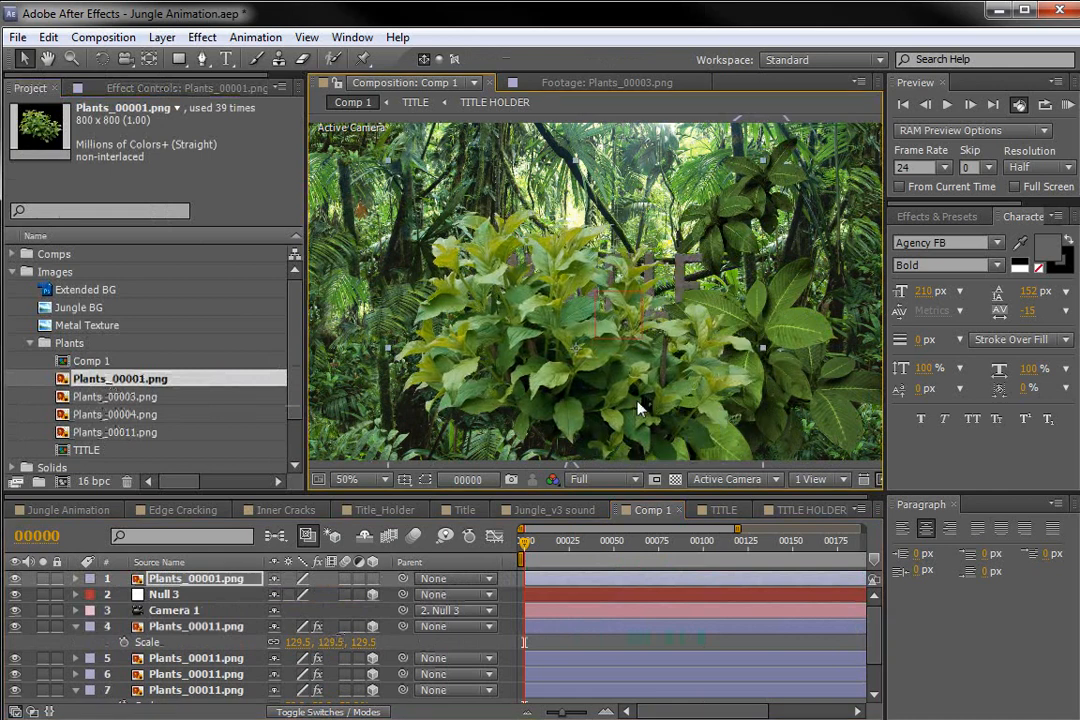
- Copy the Tint, Curves and Tint 2 effects from the Plants_00011.png layer onto the new Plants_00001.png layer
{"action": "left_click", "coordinate": [180, 627]}
{"action": "left_click", "coordinate": [112, 89]}
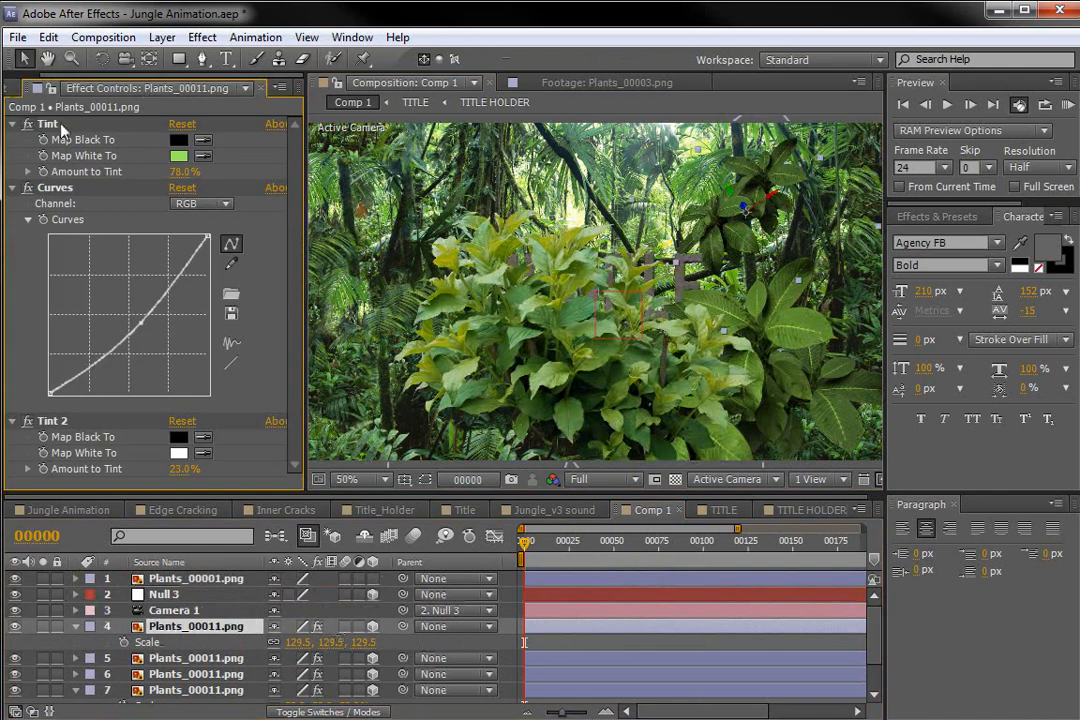
{"action": "left_click", "coordinate": [62, 424], "text": "shift"}
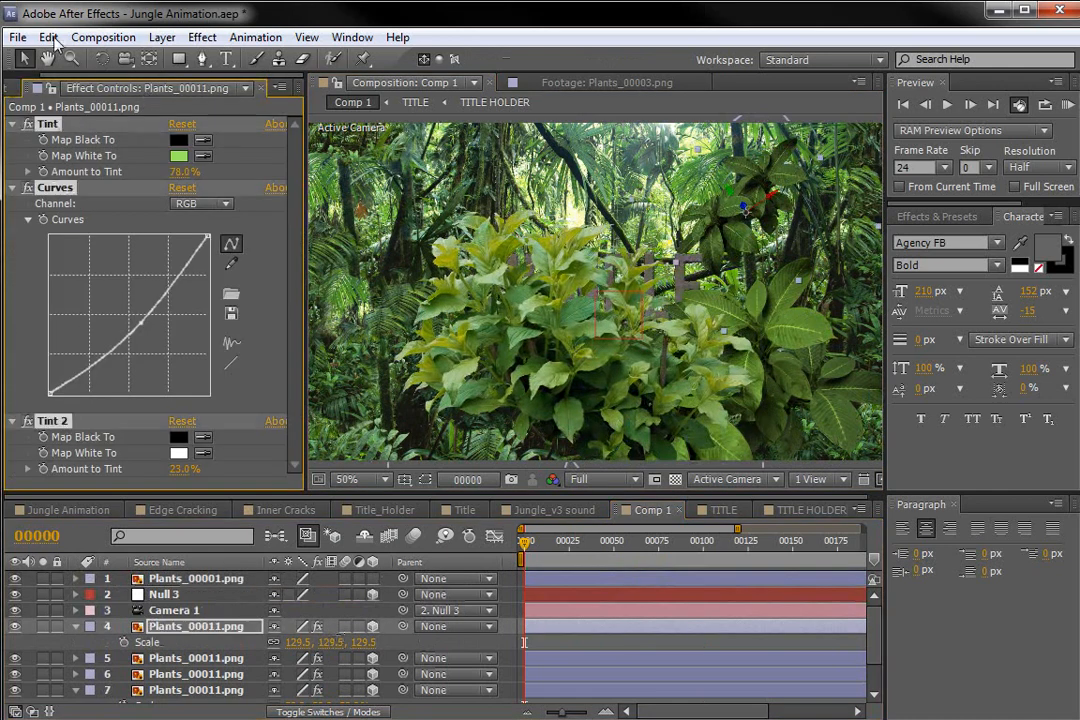
{"action": "left_click", "coordinate": [48, 37]}
{"action": "left_click", "coordinate": [74, 146]}
{"action": "left_click", "coordinate": [194, 580]}
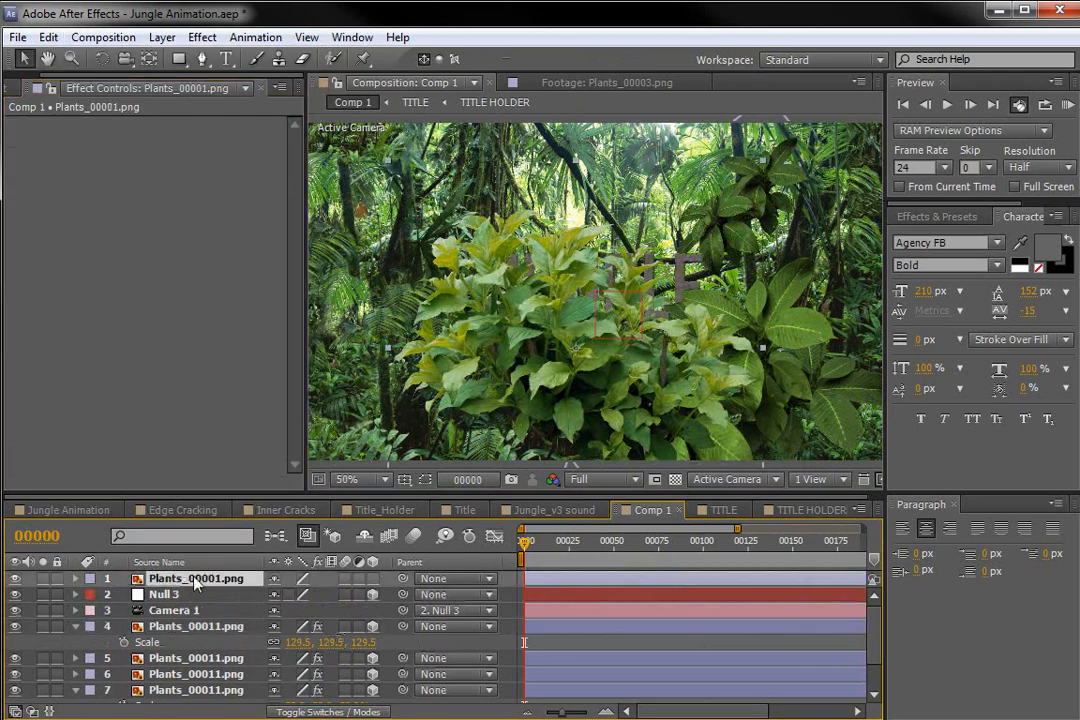
{"action": "left_click", "coordinate": [48, 37]}
{"action": "left_click", "coordinate": [106, 184]}
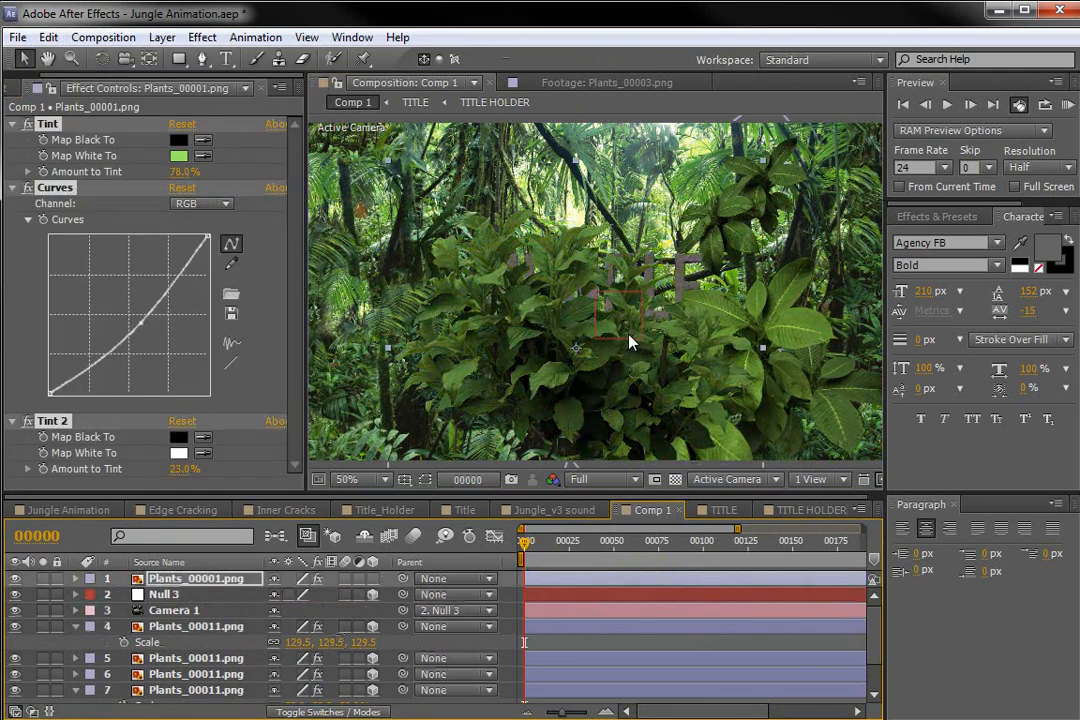
- Shape the Plants_00001.png Curves into a gentle S with brighter midtones and set Tint 2's Amount to Tint to 2.0%
{"action": "left_click_drag", "start_coordinate": [142, 323], "coordinate": [127, 317]}
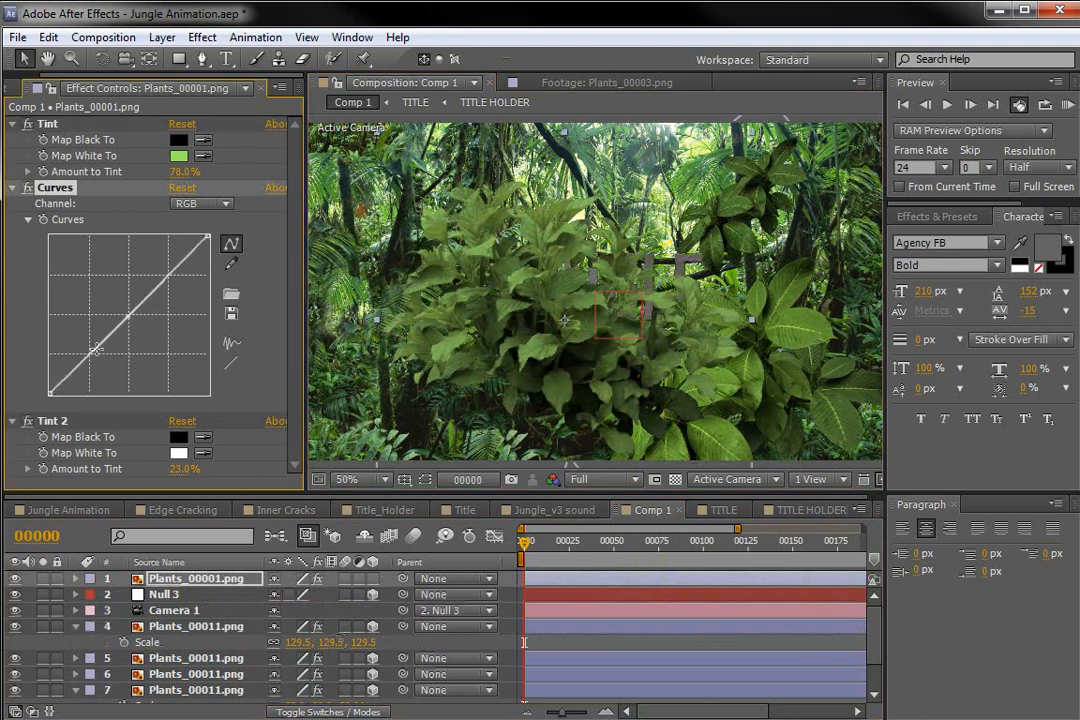
{"action": "left_click_drag", "start_coordinate": [95, 356], "coordinate": [90, 360]}
{"action": "left_click_drag", "start_coordinate": [120, 320], "coordinate": [128, 312]}
{"action": "left_click_drag", "start_coordinate": [177, 469], "coordinate": [159, 468]}
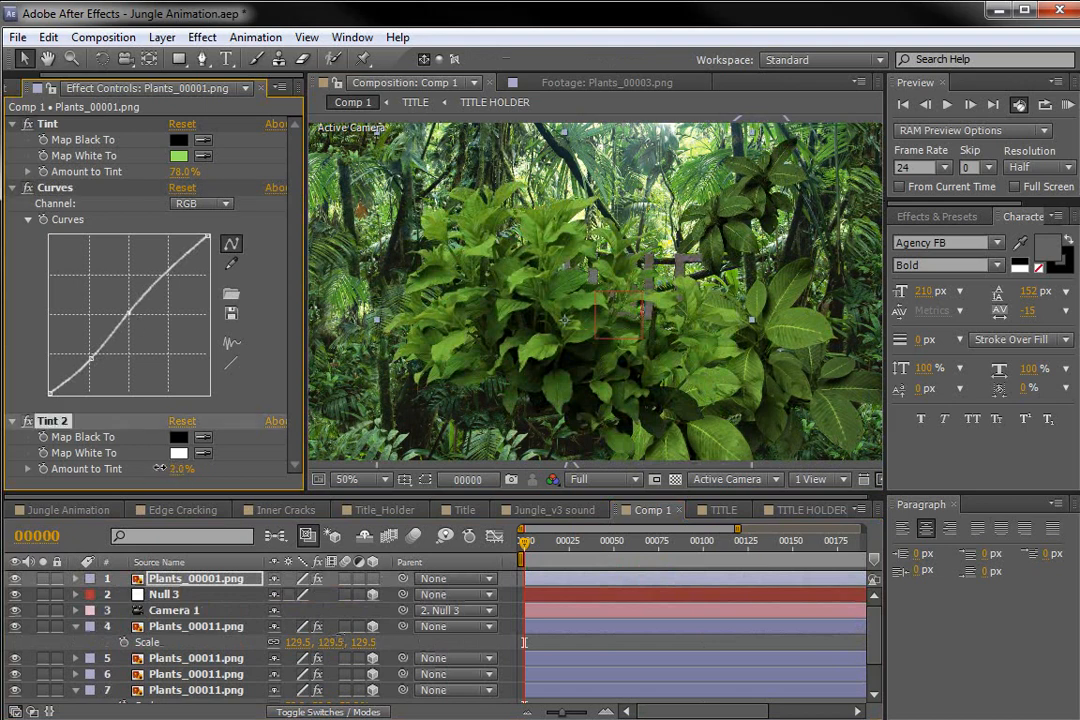
- Make the Plants_00001.png layer 3D and place it at the lower left in front of the title at frame 70
{"action": "left_click_drag", "start_coordinate": [566, 277], "coordinate": [589, 281]}
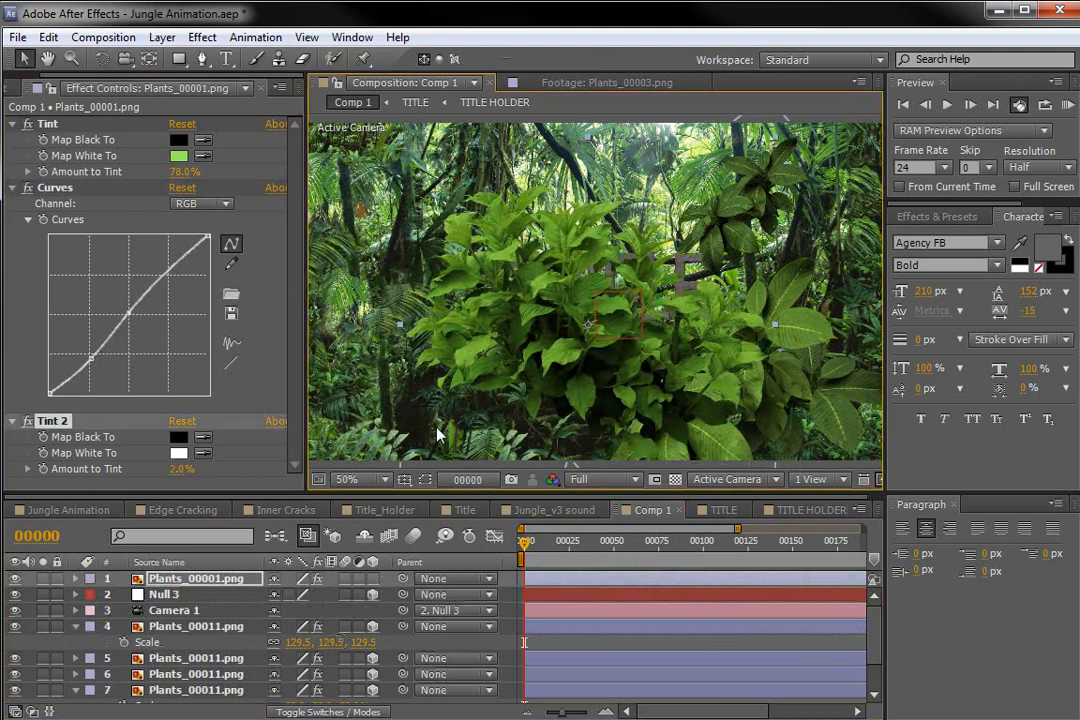
{"action": "left_click", "coordinate": [373, 579]}
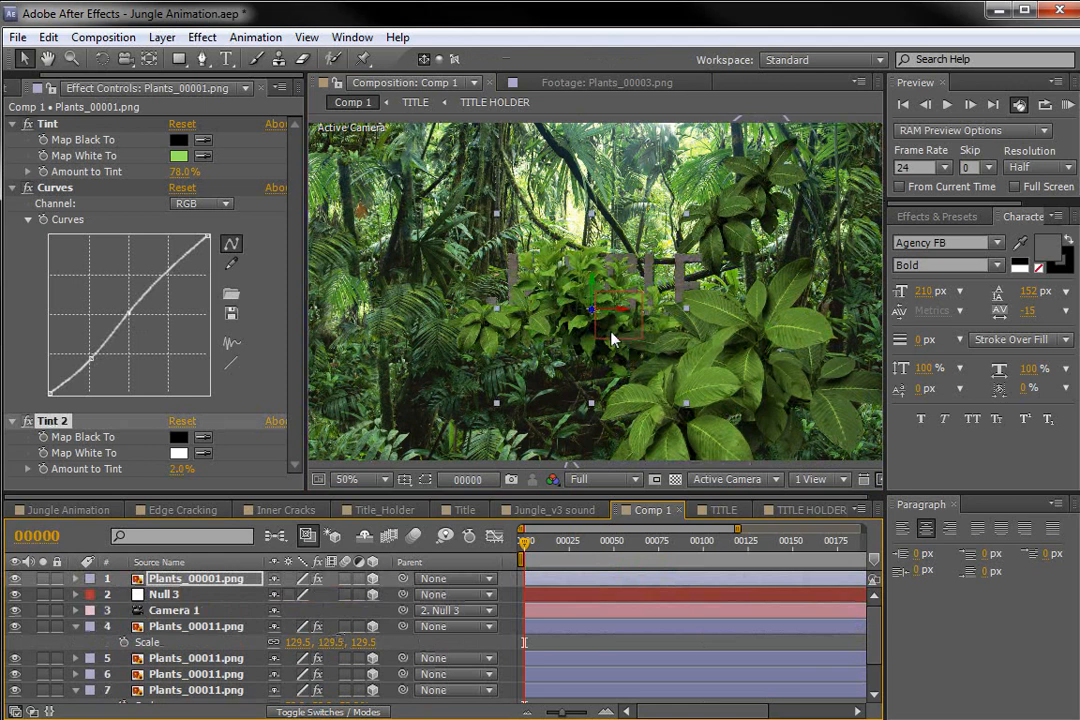
{"action": "left_click_drag", "start_coordinate": [525, 541], "coordinate": [658, 560]}
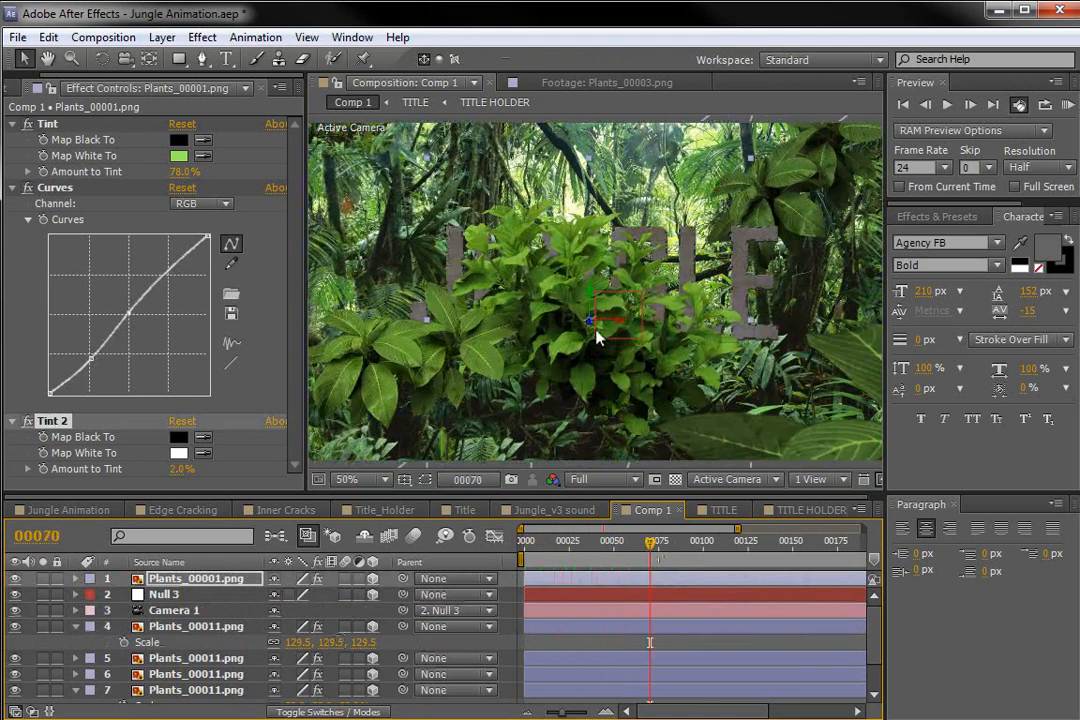
{"action": "left_click_drag", "start_coordinate": [580, 348], "coordinate": [510, 400]}
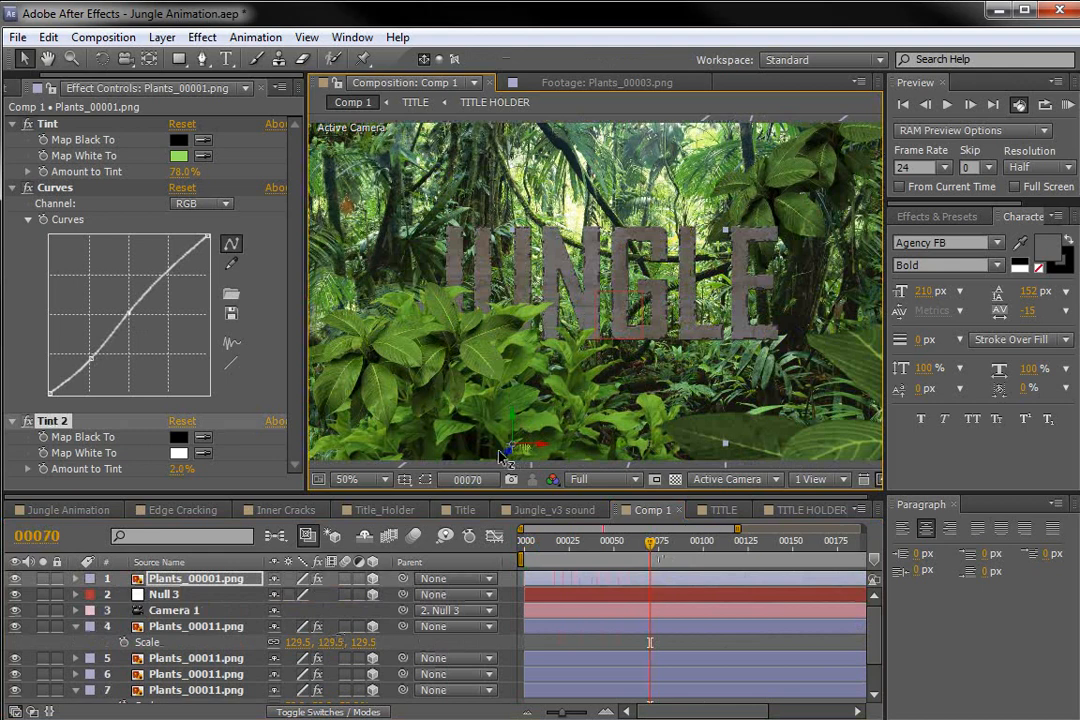
- Scale the Plants_00001.png layer down to 47% among the leaves at the title's lower left
{"action": "key", "text": "s"}
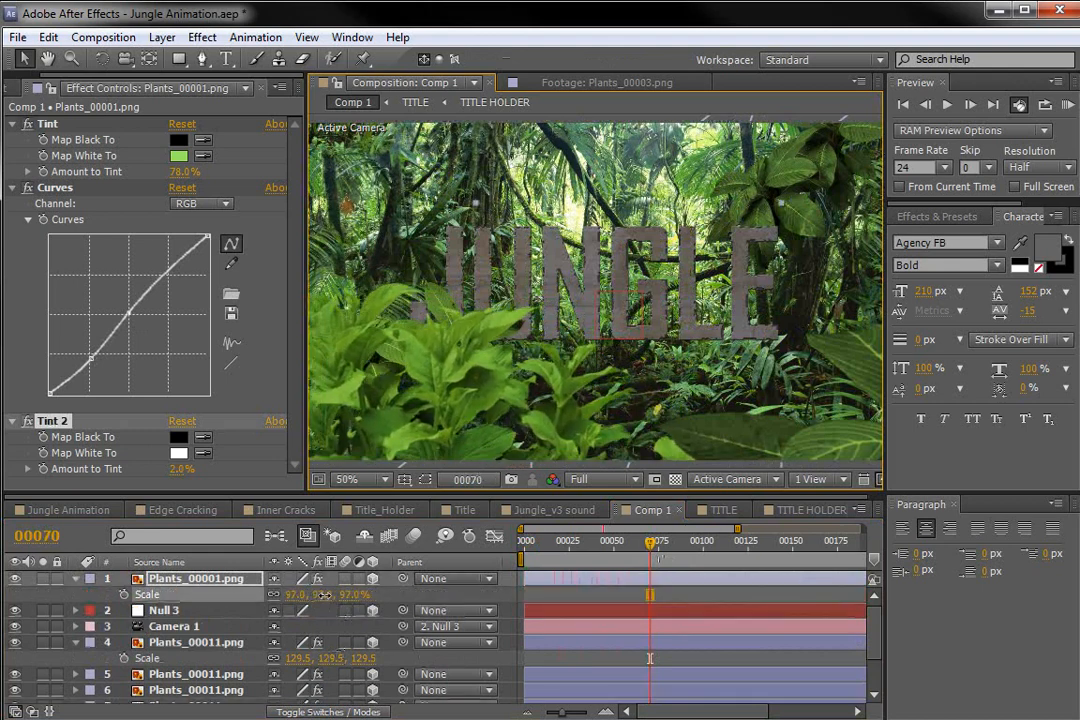
{"action": "left_click_drag", "start_coordinate": [323, 594], "coordinate": [273, 594]}
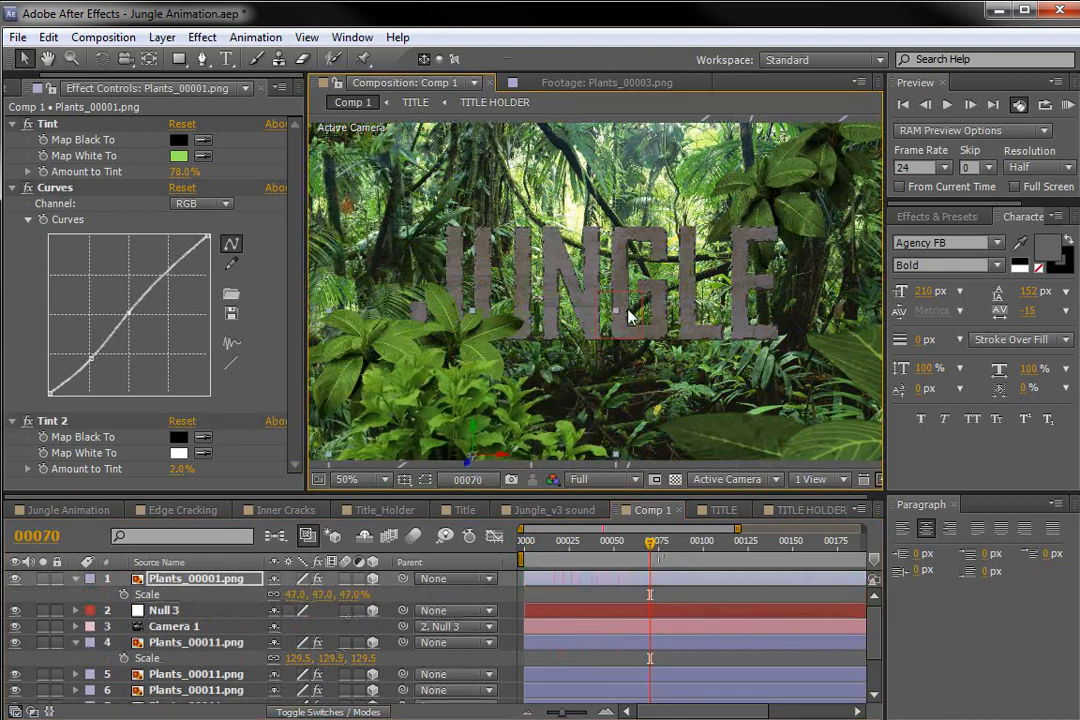
{"action": "left_click_drag", "start_coordinate": [617, 310], "coordinate": [709, 249]}
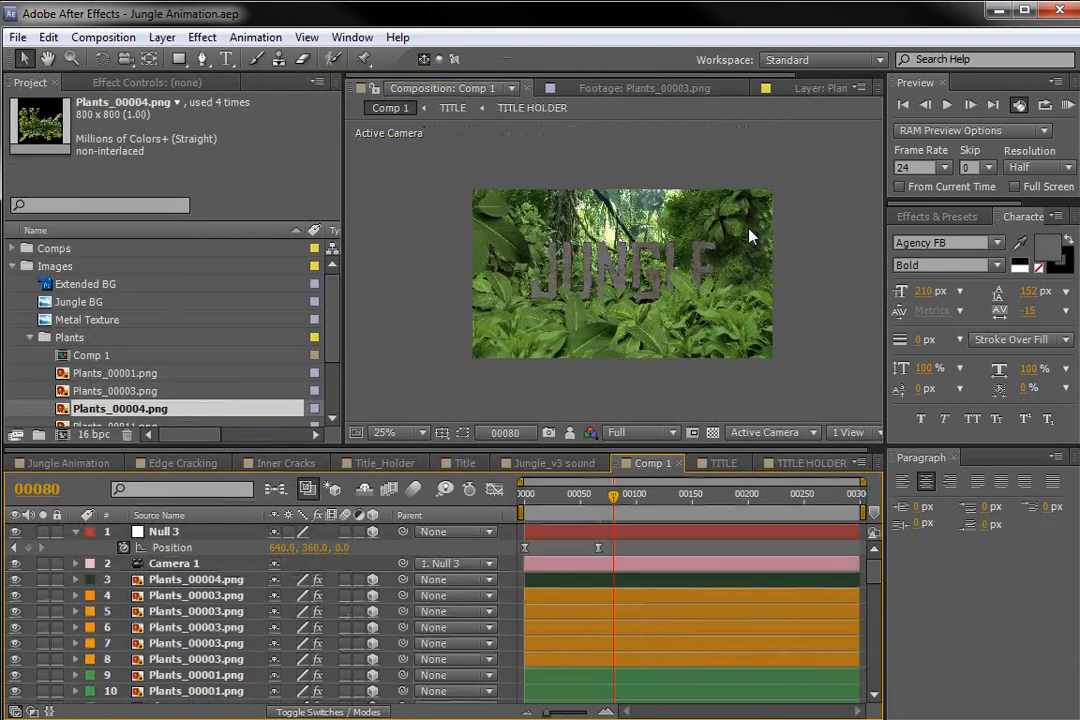
- Examine the densely planted version of Comp 1 up close, playing the camera move from frame 0
{"action": "scroll", "coordinate": [631, 192], "scroll_direction": "up", "scroll_amount": 2}
{"action": "mouse_move", "coordinate": [603, 508]}
{"action": "left_mouse_down"}
{"action": "mouse_move", "coordinate": [526, 506]}
{"action": "mouse_move", "coordinate": [513, 517]}
{"action": "mouse_move", "coordinate": [609, 527]}
{"action": "left_mouse_up"}
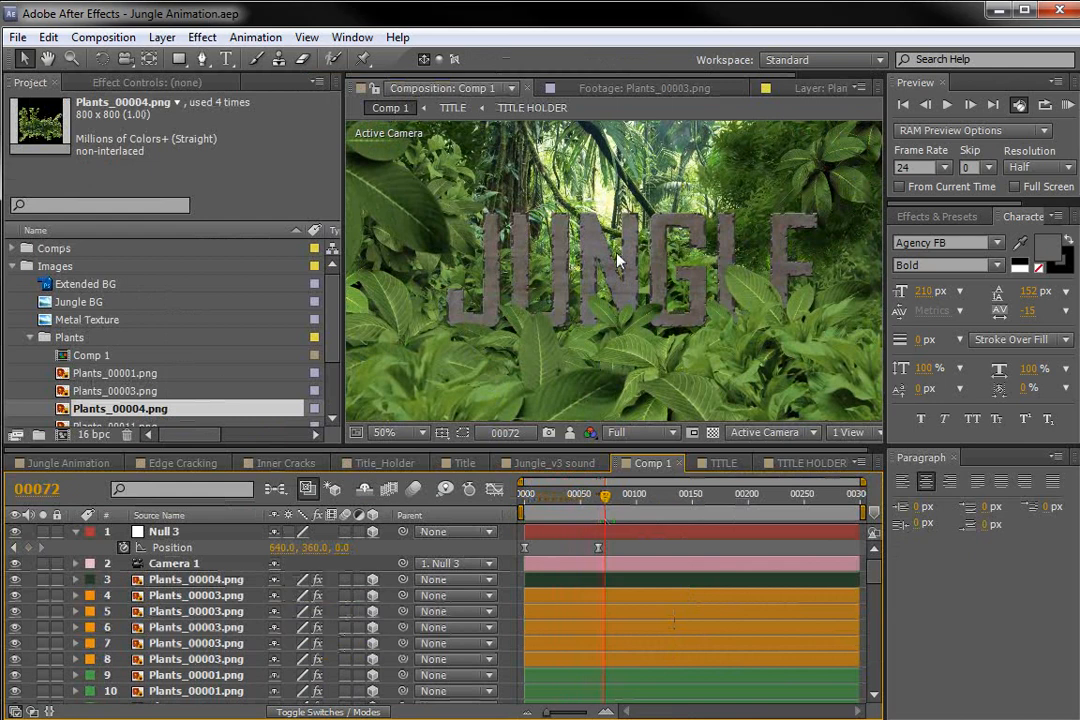
{"action": "left_click_drag", "start_coordinate": [605, 497], "coordinate": [522, 519]}
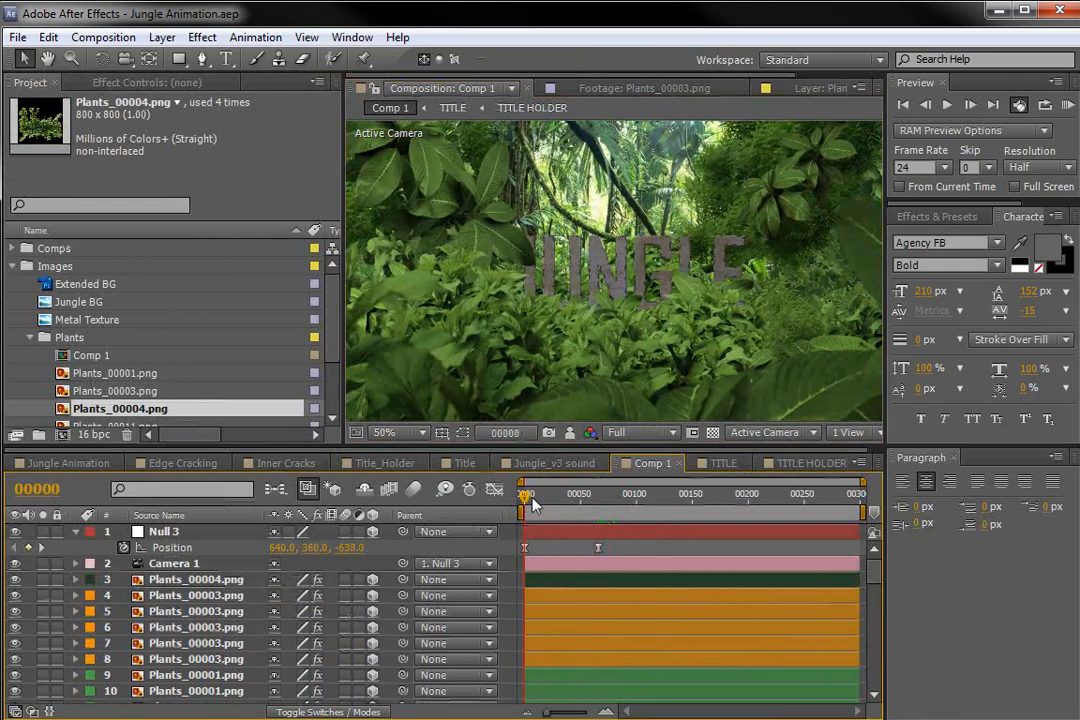
{"action": "key", "text": "space"}
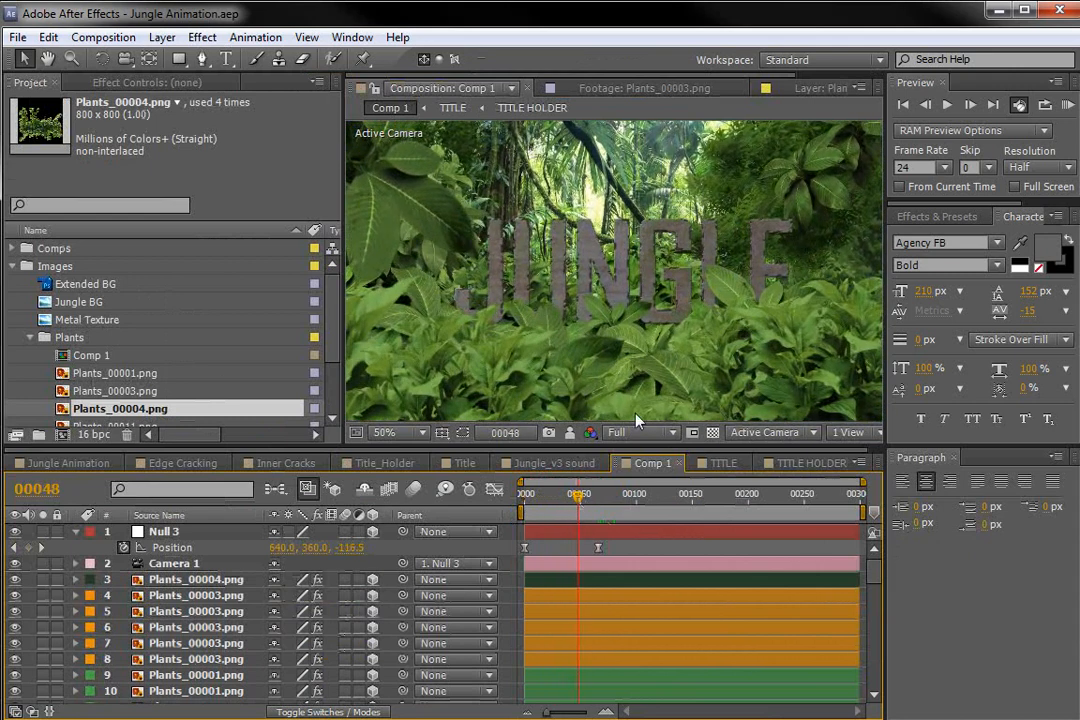
{"action": "left_click_drag", "start_coordinate": [576, 498], "coordinate": [486, 507]}
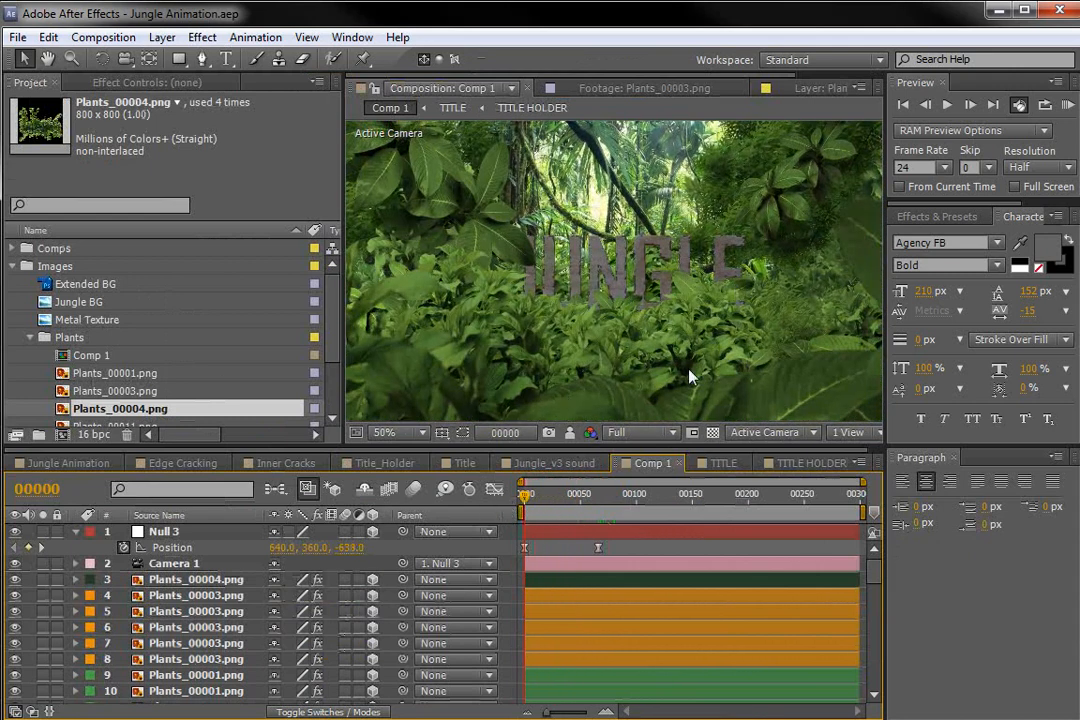
- Reposition the large-leaved foreground plant at the lower right of the frame and preview the camera move
{"action": "left_click_drag", "start_coordinate": [809, 315], "coordinate": [789, 258]}
{"action": "left_click_drag", "start_coordinate": [779, 323], "coordinate": [773, 376]}
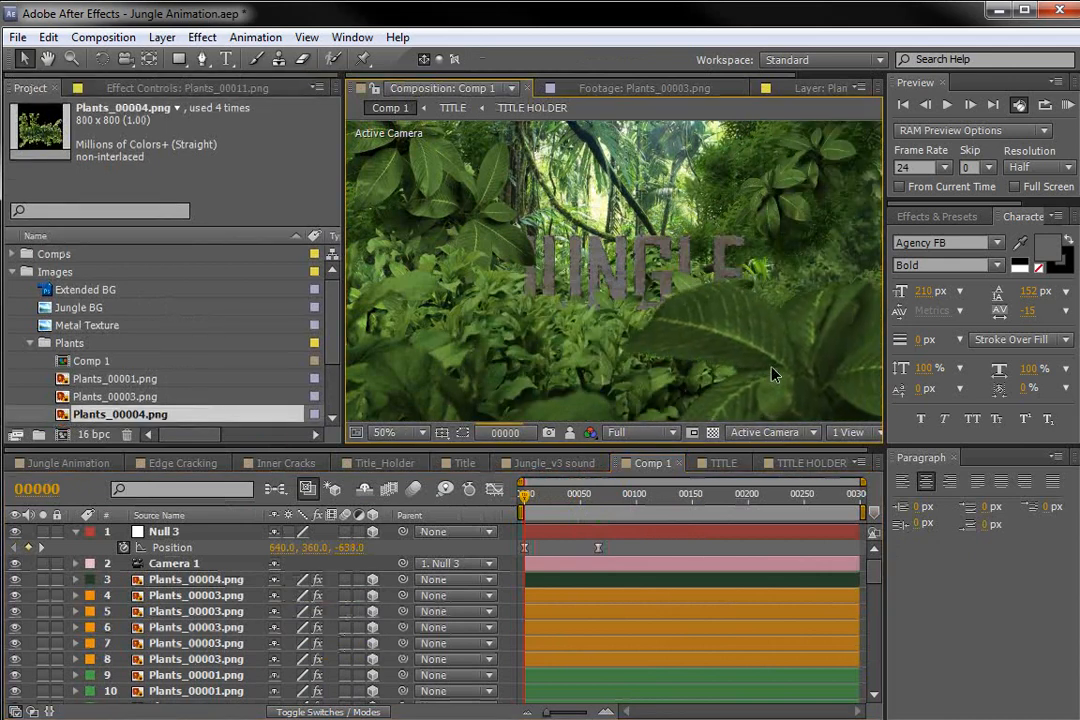
{"action": "key", "text": "KP_0"}
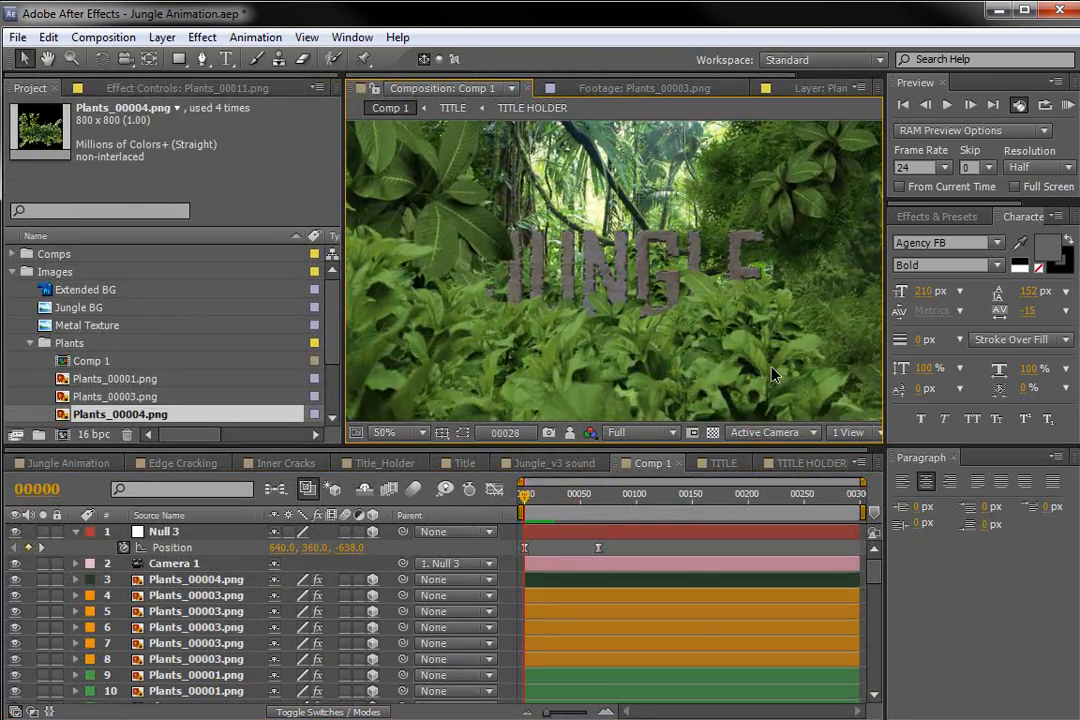
{"action": "scroll", "coordinate": [613, 327], "scroll_direction": "down", "scroll_amount": 1}
{"action": "scroll", "coordinate": [613, 327], "scroll_direction": "up", "scroll_amount": 1}
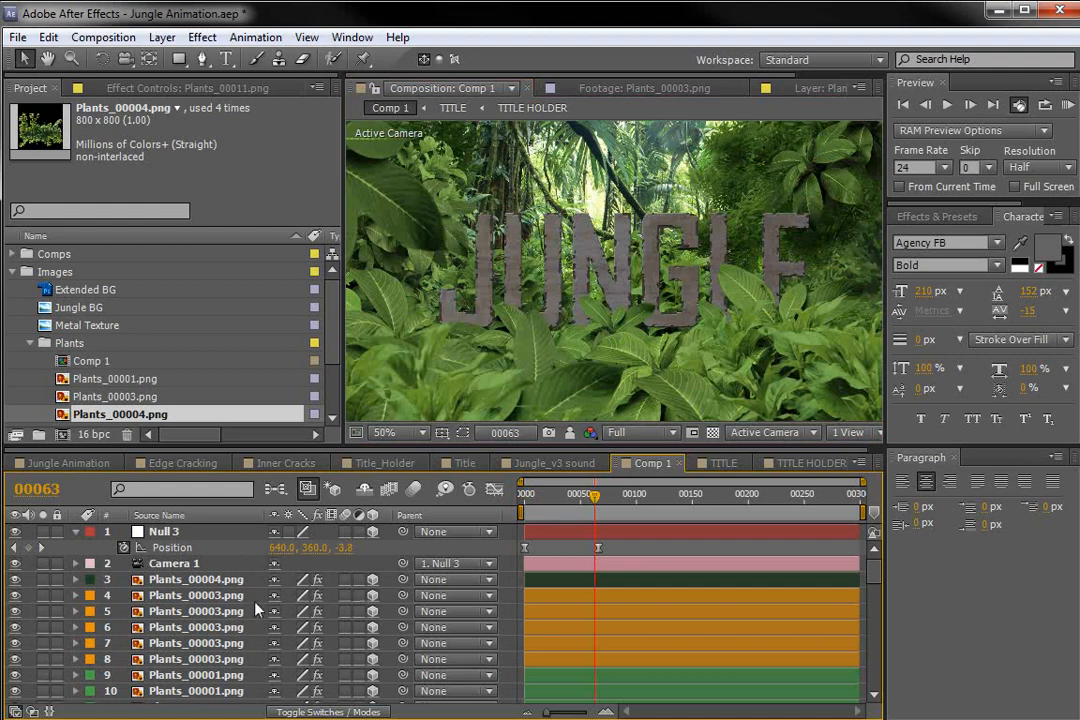
- Apply Curves to the Extended BG layer and raise the RGB curve's midtones to brighten the background
{"action": "scroll", "coordinate": [256, 609], "scroll_direction": "down", "scroll_amount": 5}
{"action": "scroll", "coordinate": [272, 633], "scroll_direction": "down", "scroll_amount": 9}
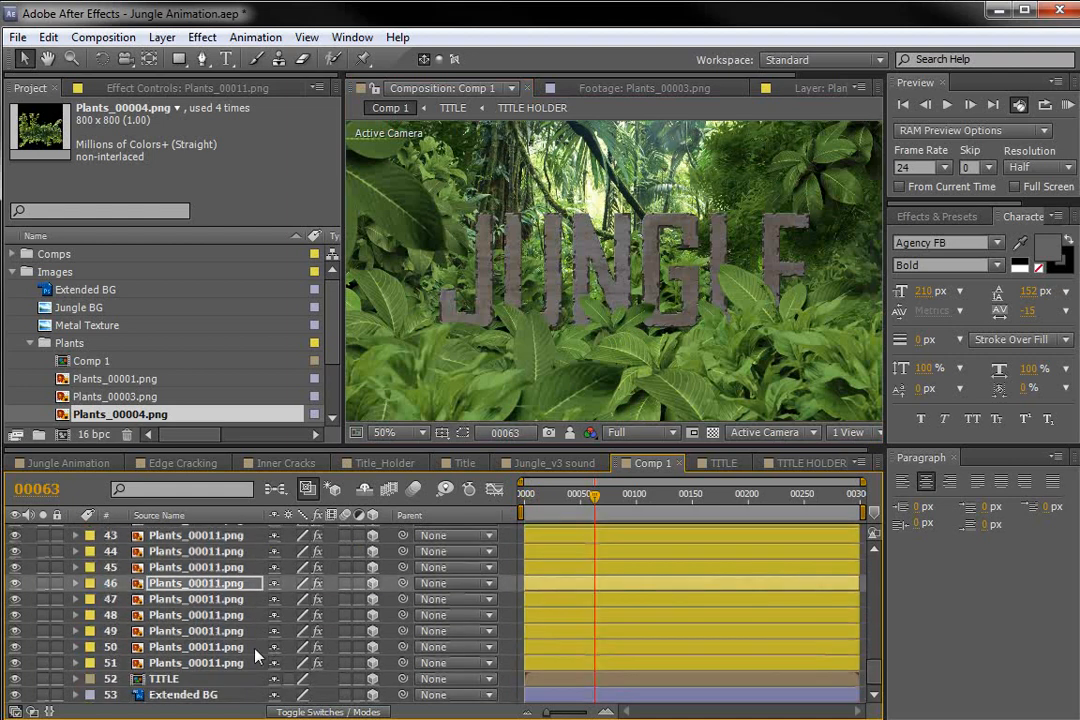
{"action": "left_click", "coordinate": [180, 695]}
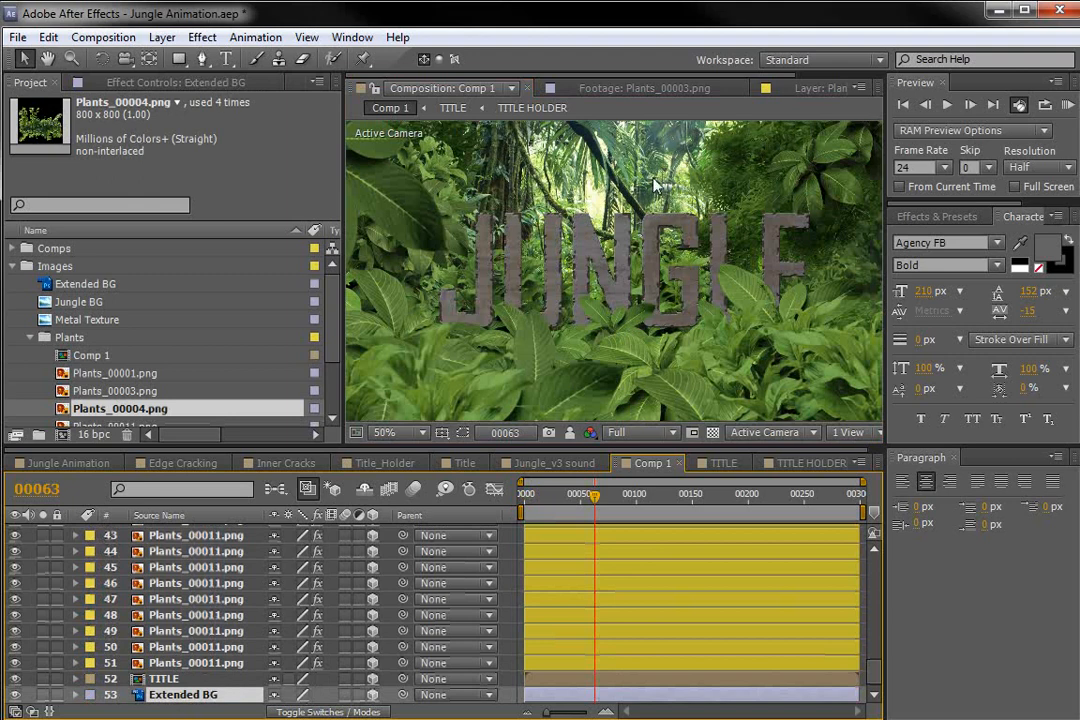
{"action": "left_click", "coordinate": [150, 82]}
{"action": "left_click", "coordinate": [202, 37]}
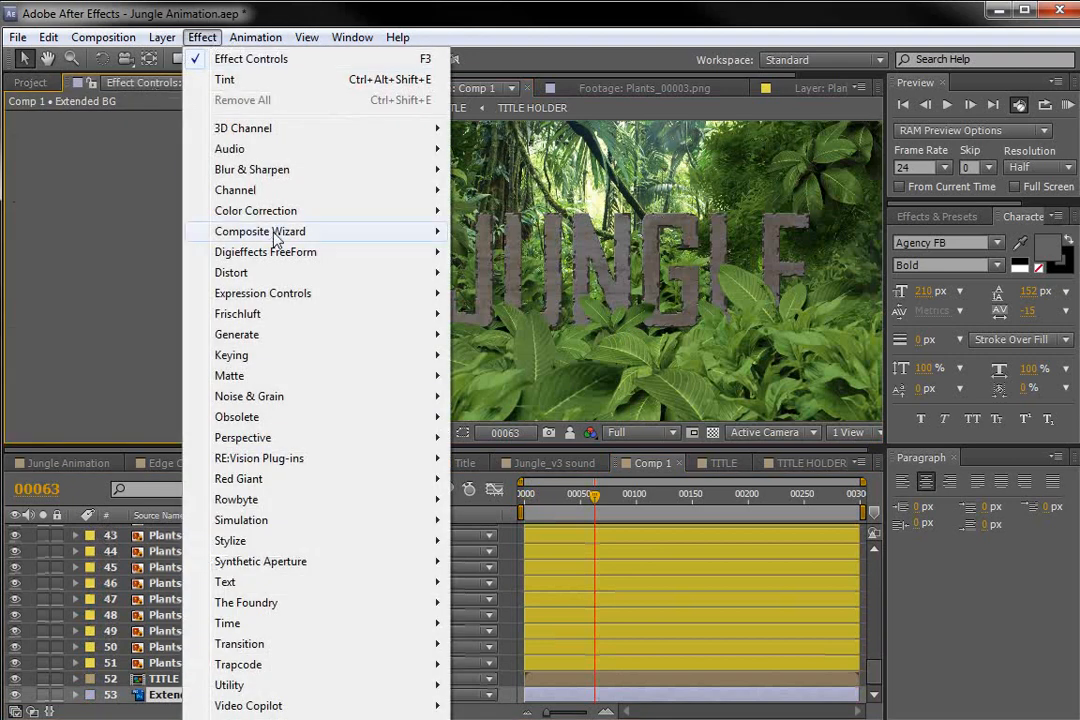
{"action": "mouse_move", "coordinate": [380, 210]}
{"action": "left_click", "coordinate": [492, 540]}
{"action": "left_click_drag", "start_coordinate": [102, 270], "coordinate": [104, 242]}
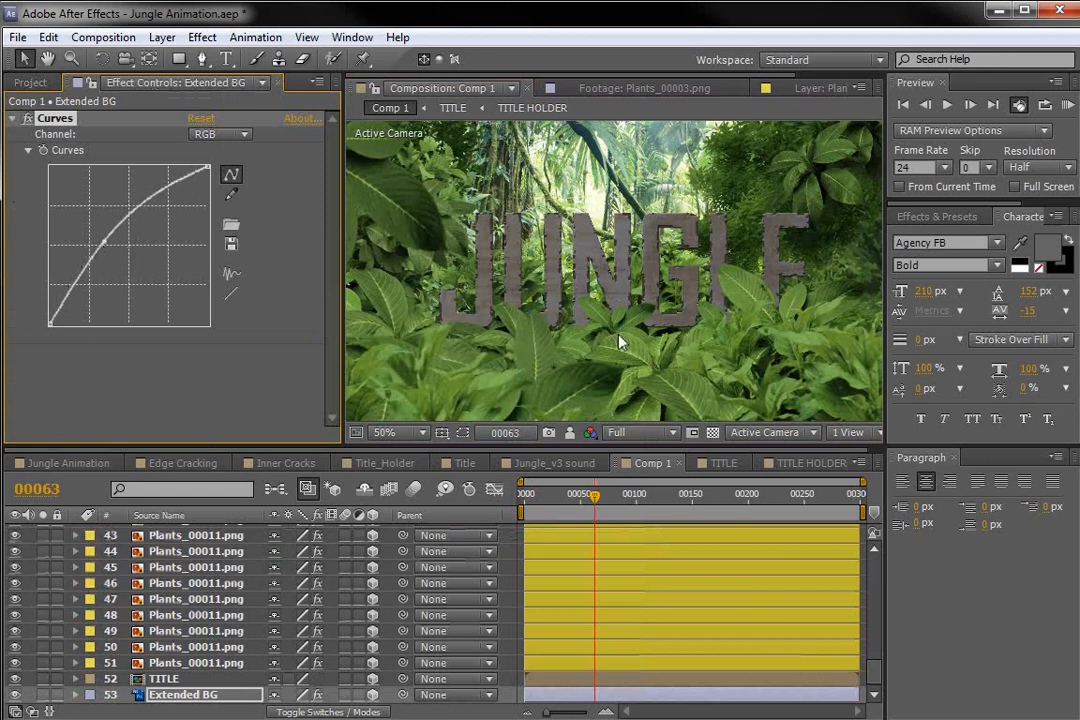
- Check the brightened background at frame 0 and add a new adjustment layer to Comp 1
{"action": "left_click_drag", "start_coordinate": [590, 500], "coordinate": [524, 498]}
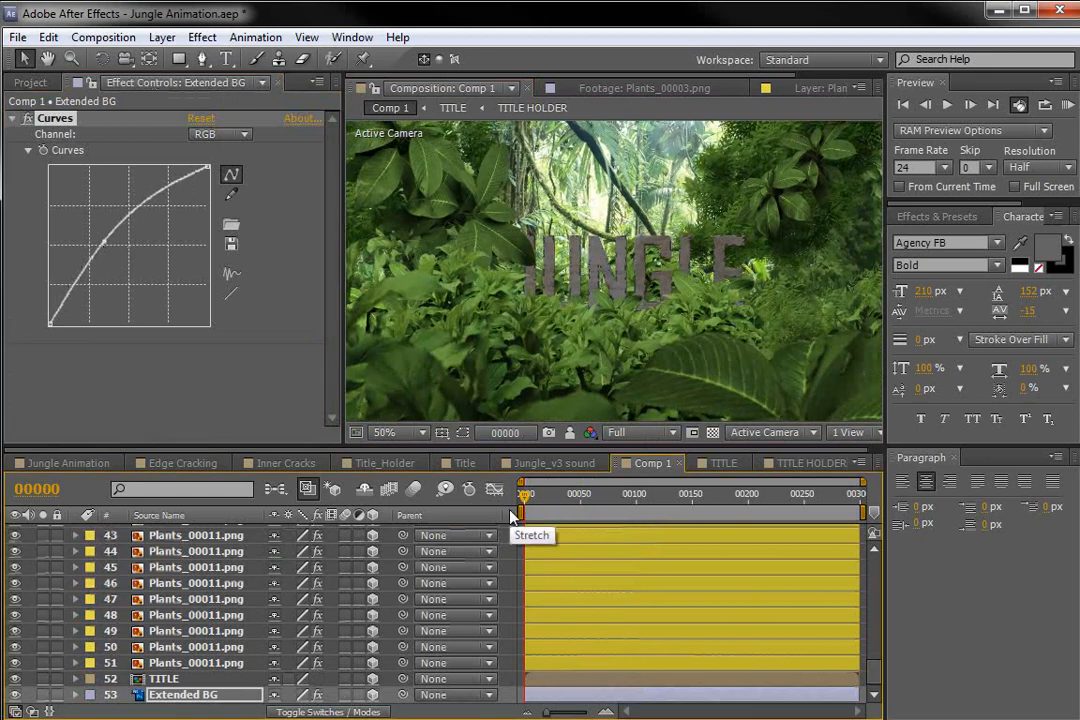
{"action": "left_click", "coordinate": [162, 37]}
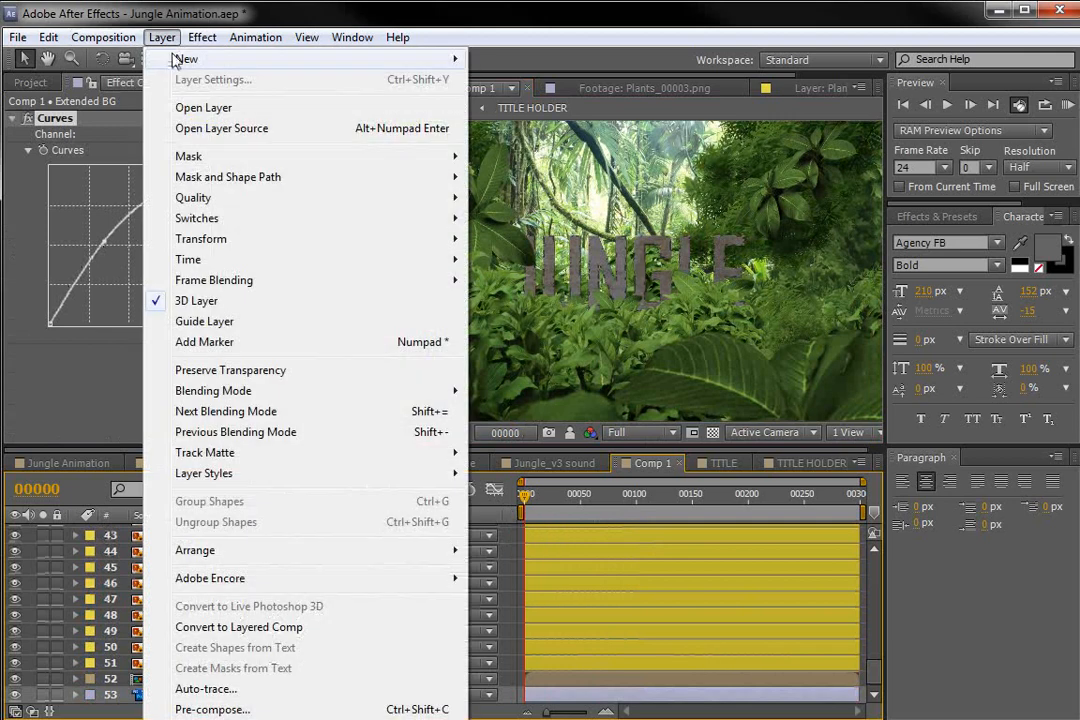
{"action": "mouse_move", "coordinate": [200, 59]}
{"action": "left_click", "coordinate": [526, 183]}
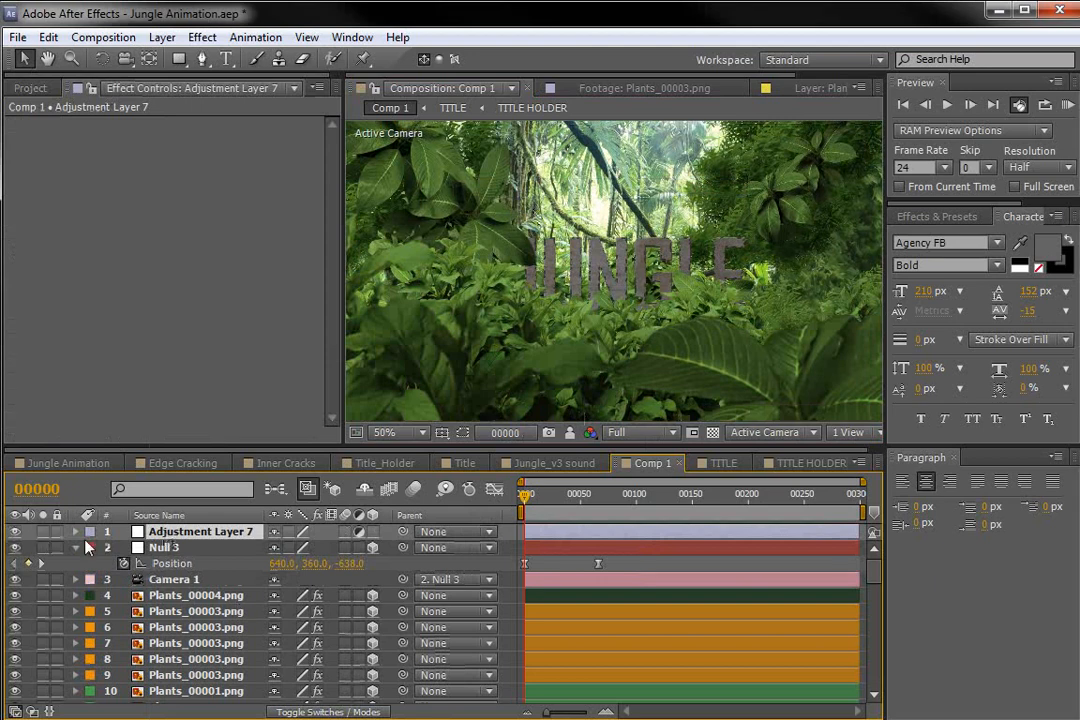
- Remove the wiggle(.3,20) expression from Camera 1's Position and scrub through the camera move to frame 65
{"action": "left_click_drag", "start_coordinate": [522, 507], "coordinate": [591, 507]}
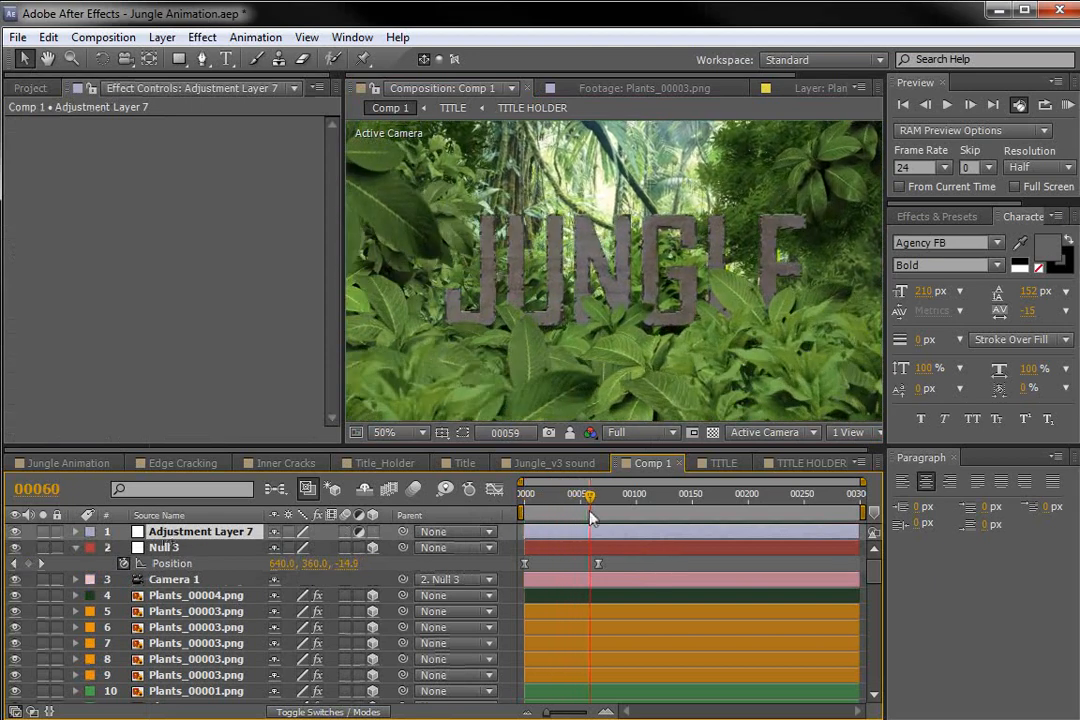
{"action": "left_click", "coordinate": [155, 550]}
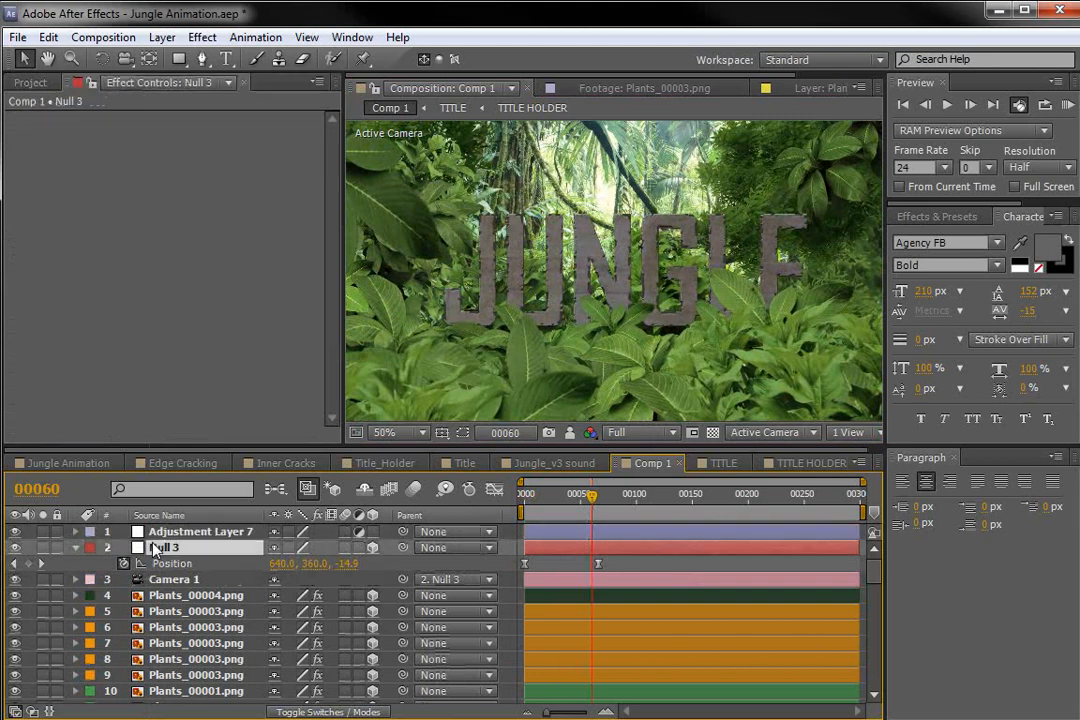
{"action": "left_click", "coordinate": [172, 583]}
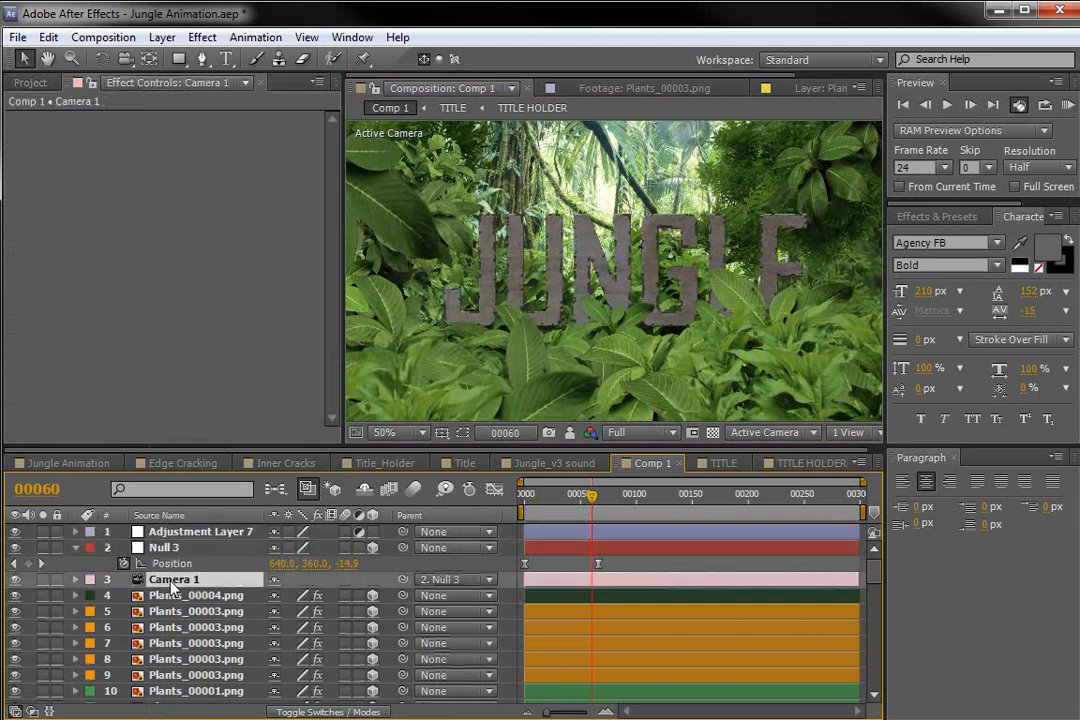
{"action": "key", "text": "p"}
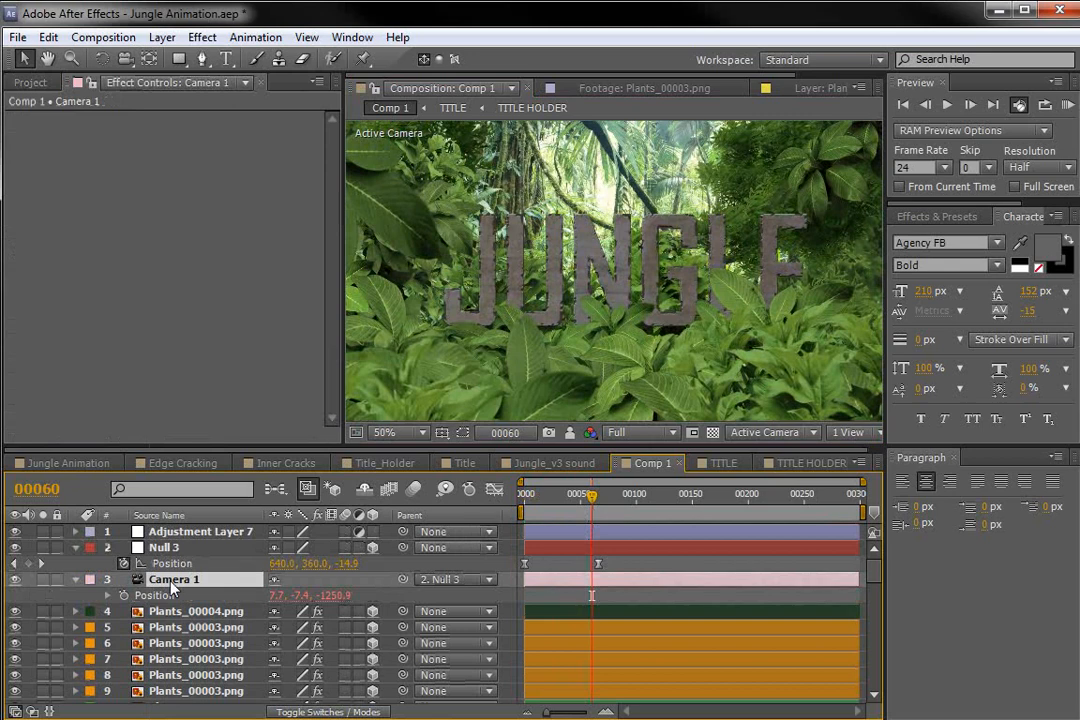
{"action": "left_click", "coordinate": [108, 597]}
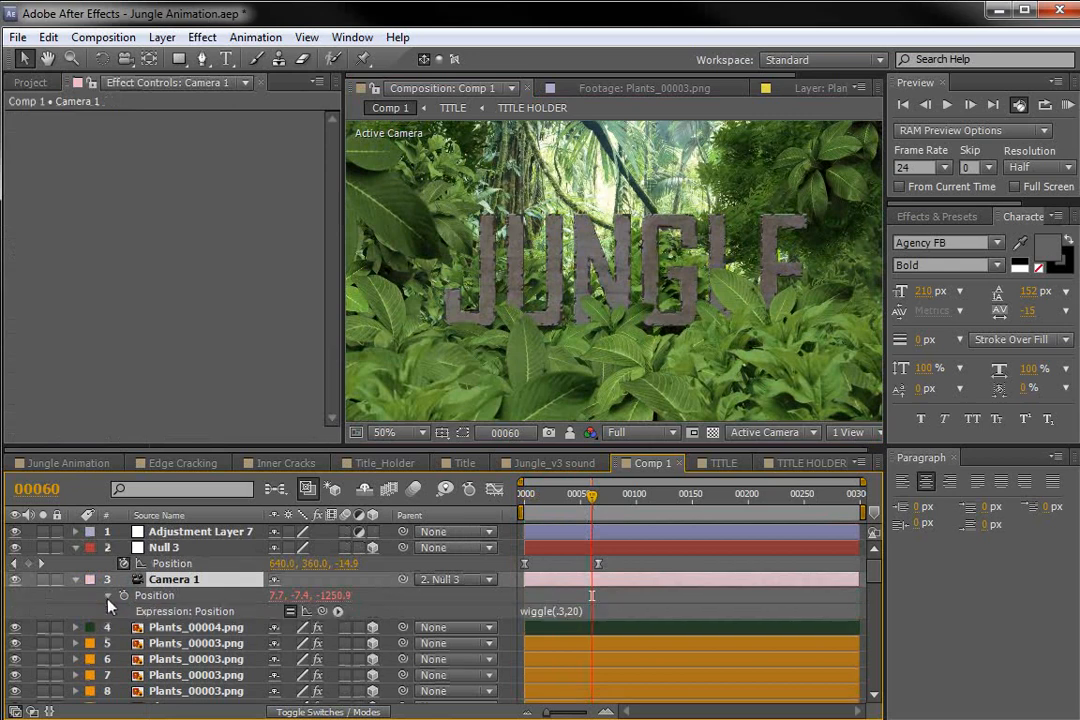
{"action": "left_click", "coordinate": [548, 611]}
{"action": "left_click", "coordinate": [549, 594]}
{"action": "left_click_drag", "start_coordinate": [525, 499], "coordinate": [603, 503]}
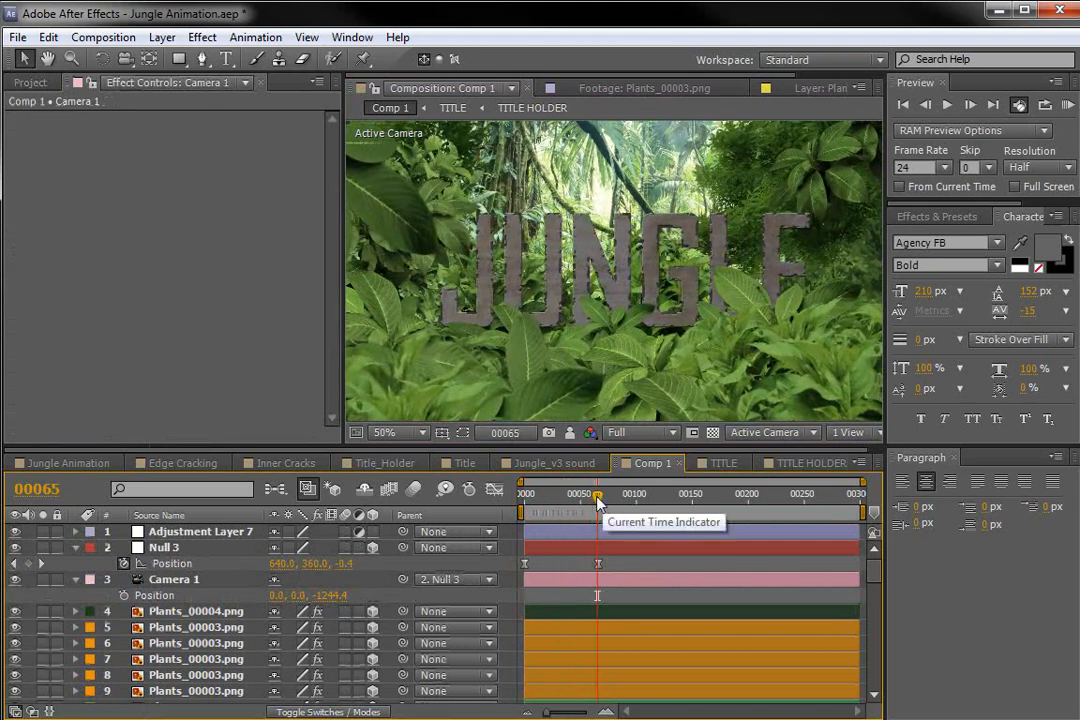
- Add the expression wiggle(.3,20) to Camera 1's Position and scrub back through the camera move to frame 0
{"action": "left_click", "coordinate": [123, 595], "text": "alt"}
{"action": "type", "text": "wiggle("}
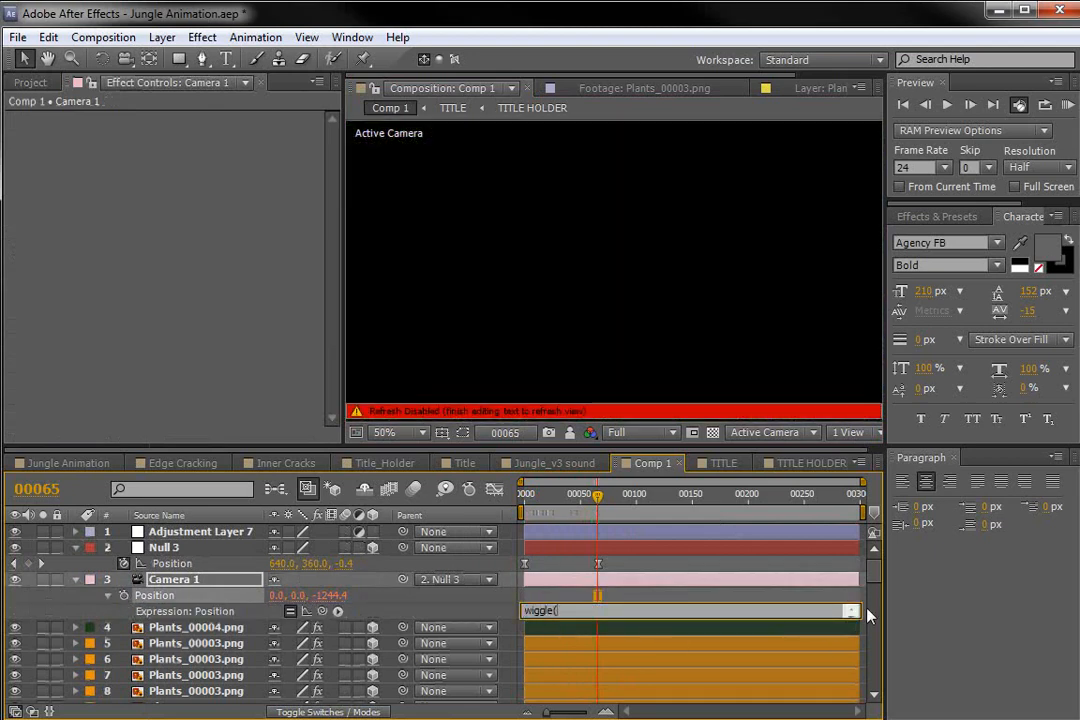
{"action": "type", "text": ".3,20"}
{"action": "left_click", "coordinate": [601, 531]}
{"action": "left_click_drag", "start_coordinate": [605, 508], "coordinate": [489, 533]}
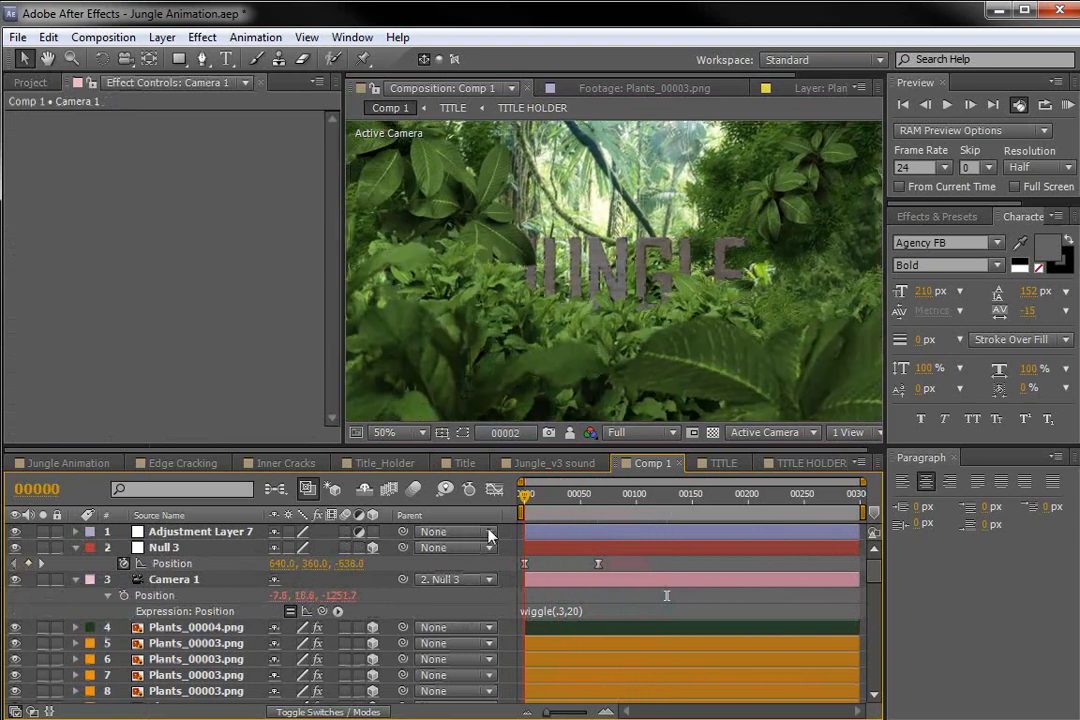
- Draw an elliptical mask on Adjustment Layer 7 that nearly fills the frame
{"action": "left_click", "coordinate": [195, 536]}
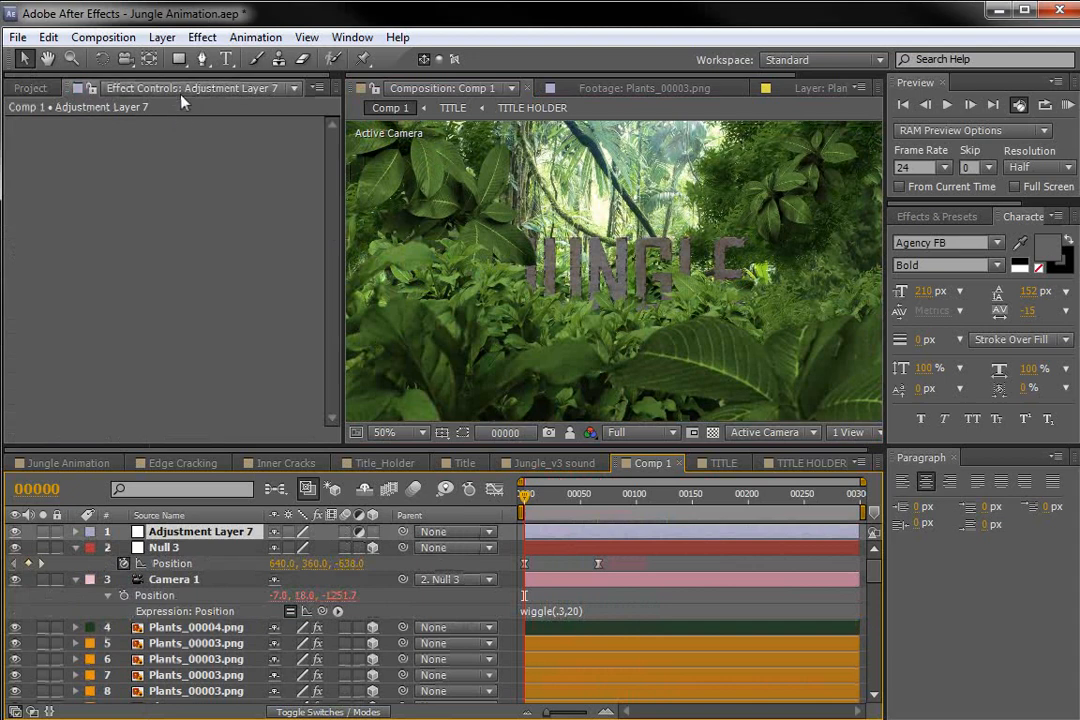
{"action": "left_click_drag", "start_coordinate": [179, 58], "coordinate": [245, 104]}
{"action": "key", "text": "comma"}
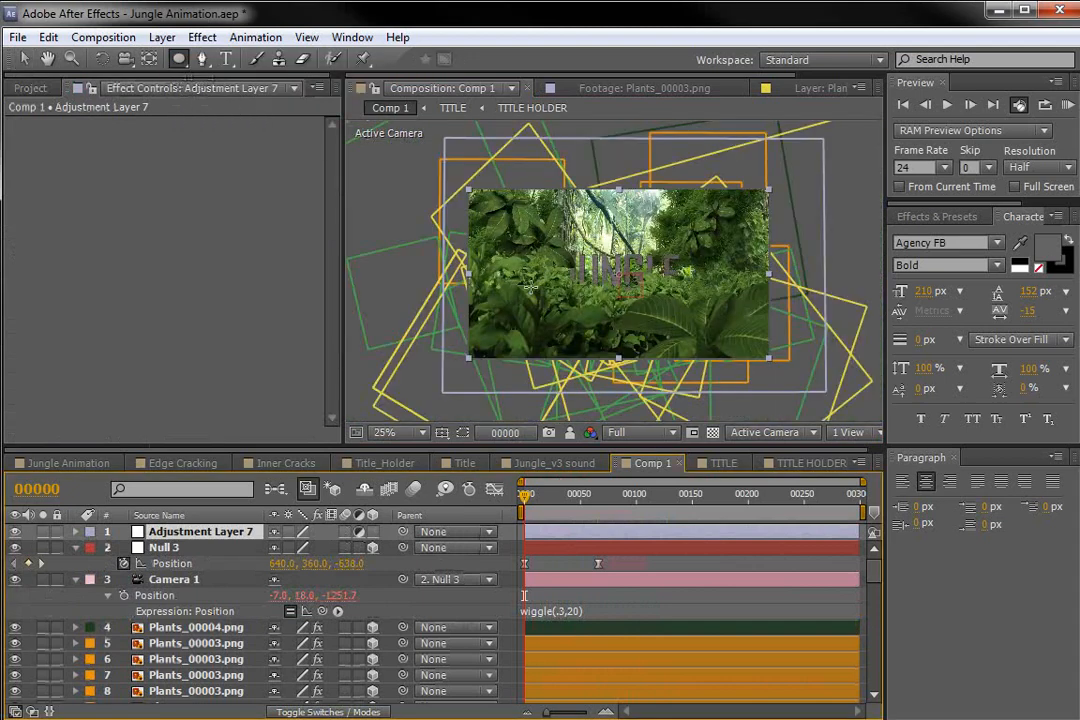
{"action": "left_click", "coordinate": [159, 550]}
{"action": "left_click", "coordinate": [167, 536]}
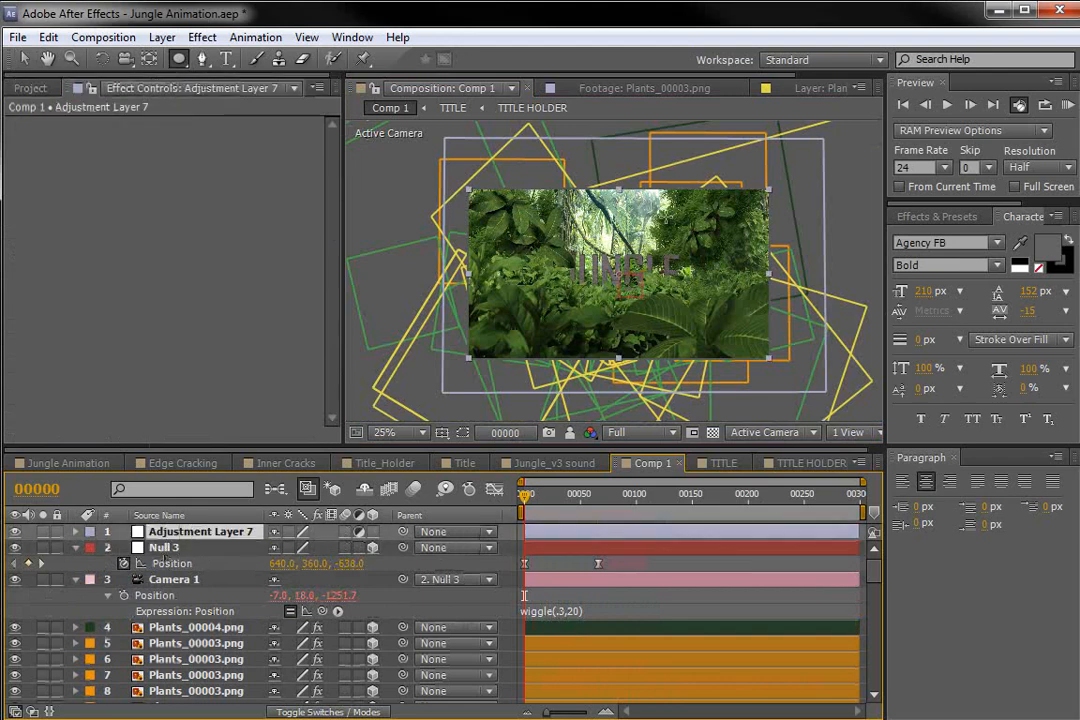
{"action": "key", "text": "grave"}
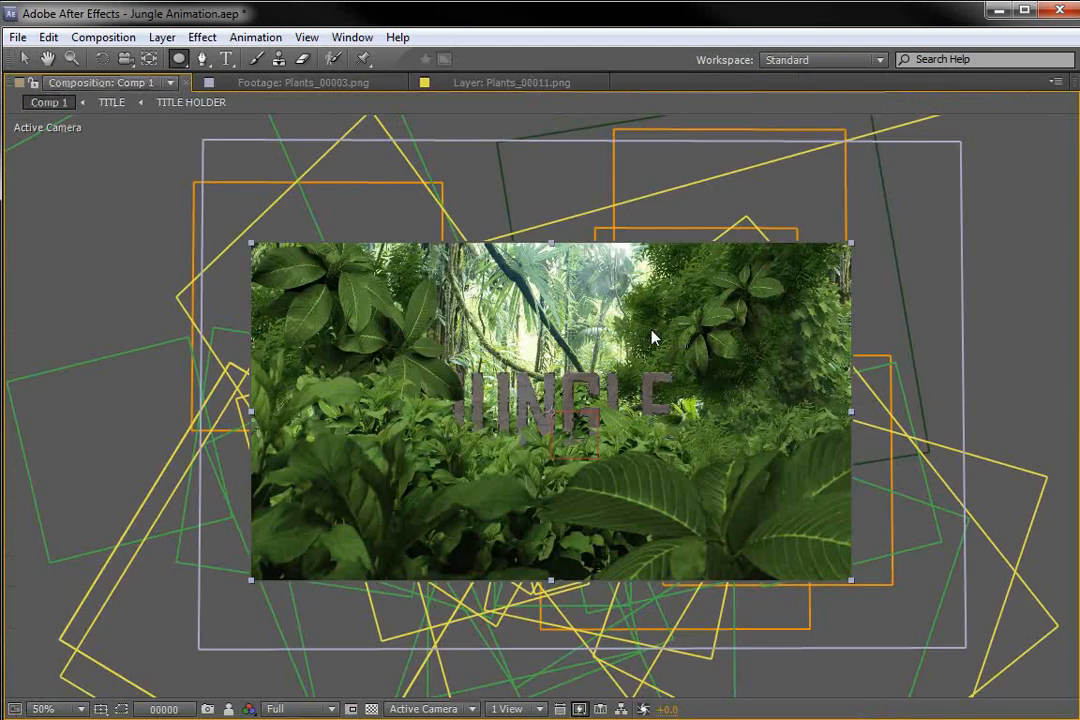
{"action": "left_click_drag", "start_coordinate": [580, 443], "coordinate": [600, 315]}
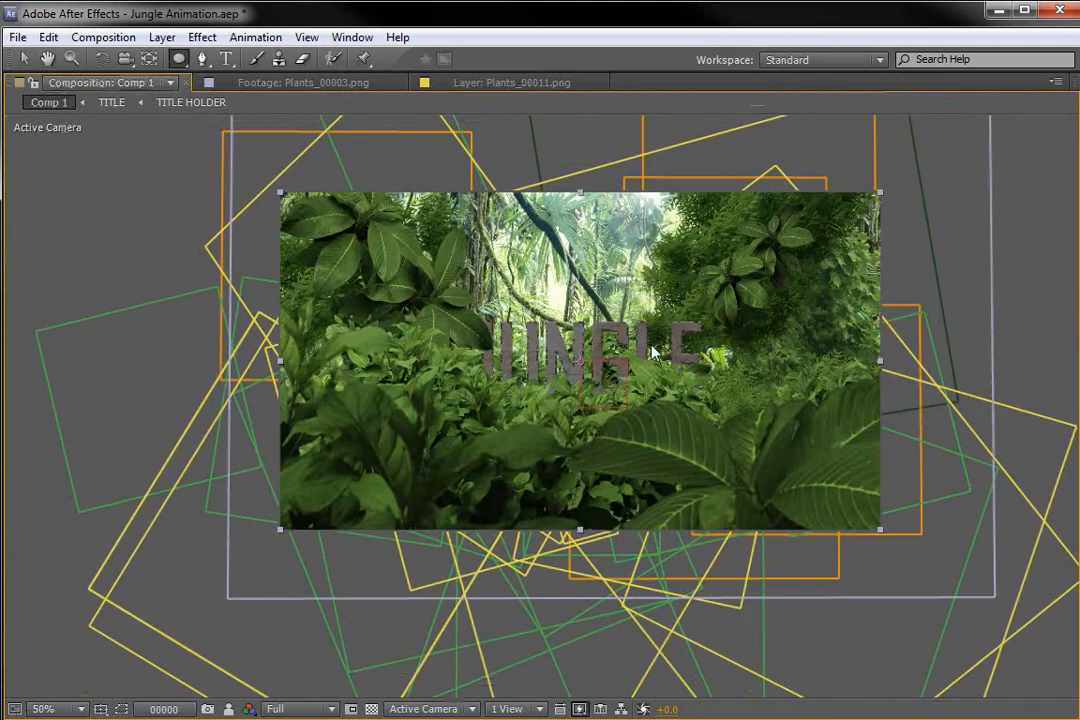
{"action": "key", "text": "grave"}
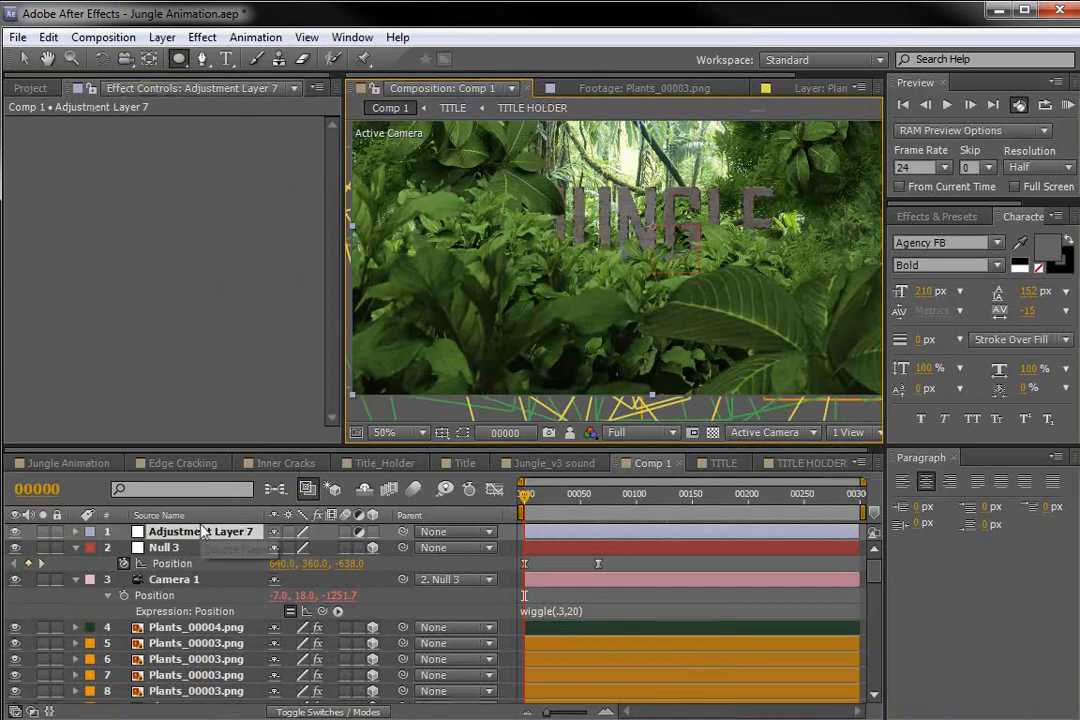
{"action": "key", "text": "h"}
{"action": "left_click_drag", "start_coordinate": [670, 228], "coordinate": [656, 268]}
{"action": "key", "text": "y"}
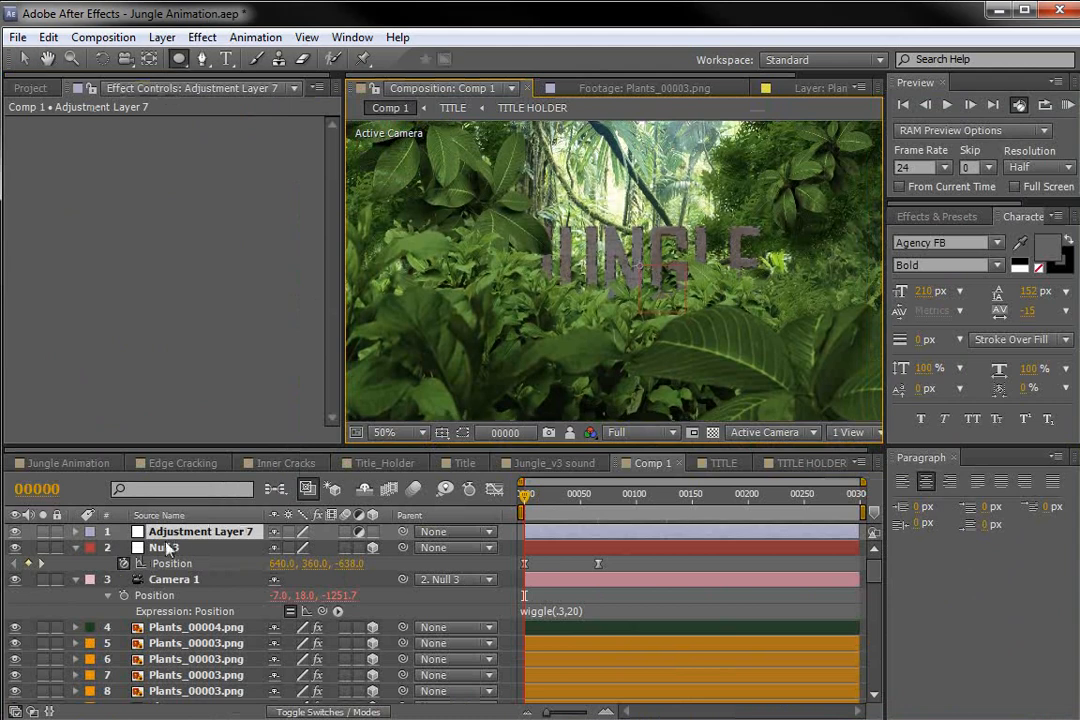
{"action": "key", "text": "grave"}
{"action": "left_click_drag", "start_coordinate": [179, 63], "coordinate": [236, 106]}
{"action": "left_click_drag", "start_coordinate": [277, 235], "coordinate": [858, 563]}
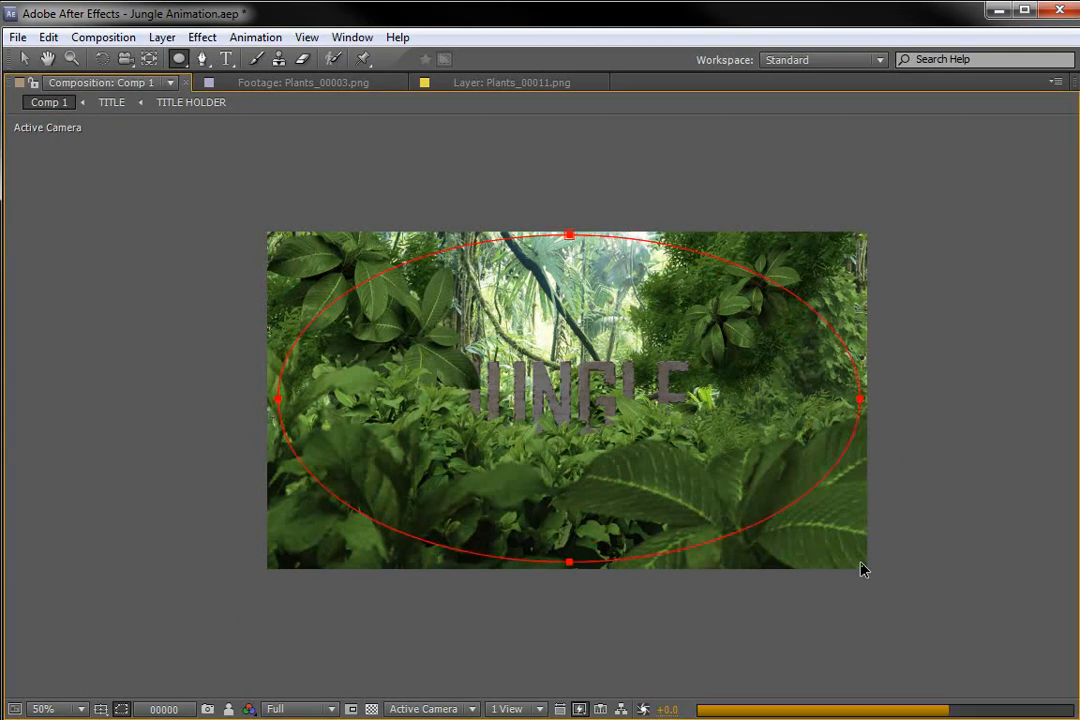
- Set Mask 1 to Subtract and apply Curves to Adjustment Layer 7, lowering the RGB midtones to darken the frame's edges
{"action": "key", "text": "grave"}
{"action": "left_click", "coordinate": [296, 563]}
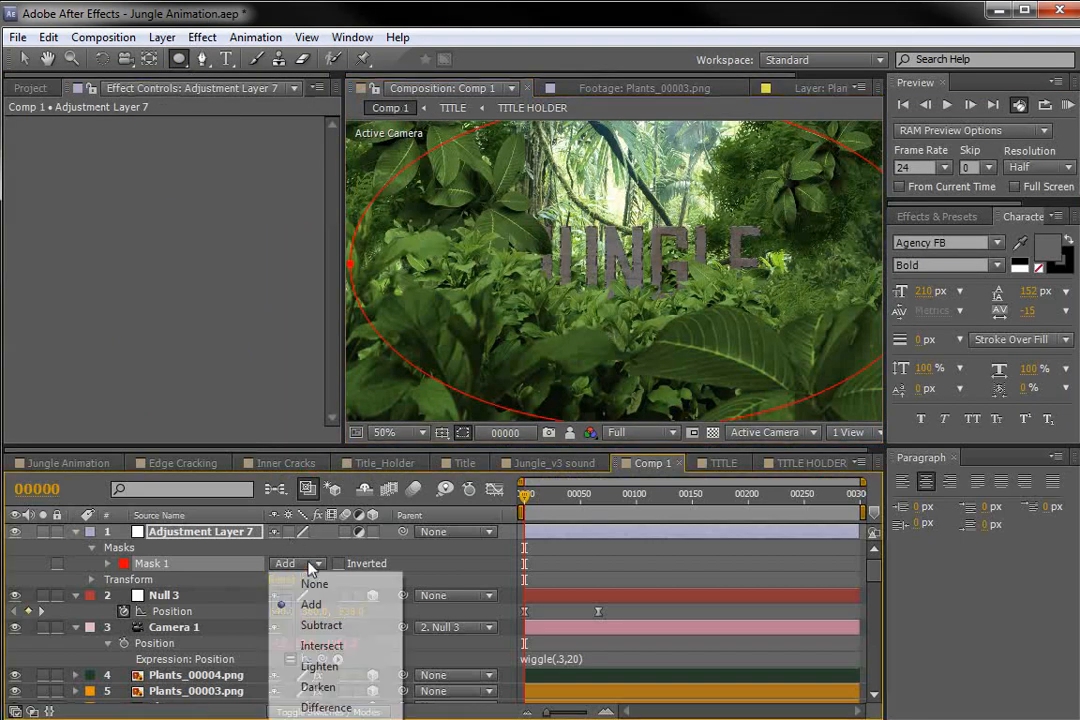
{"action": "left_click", "coordinate": [325, 624]}
{"action": "left_click", "coordinate": [203, 38]}
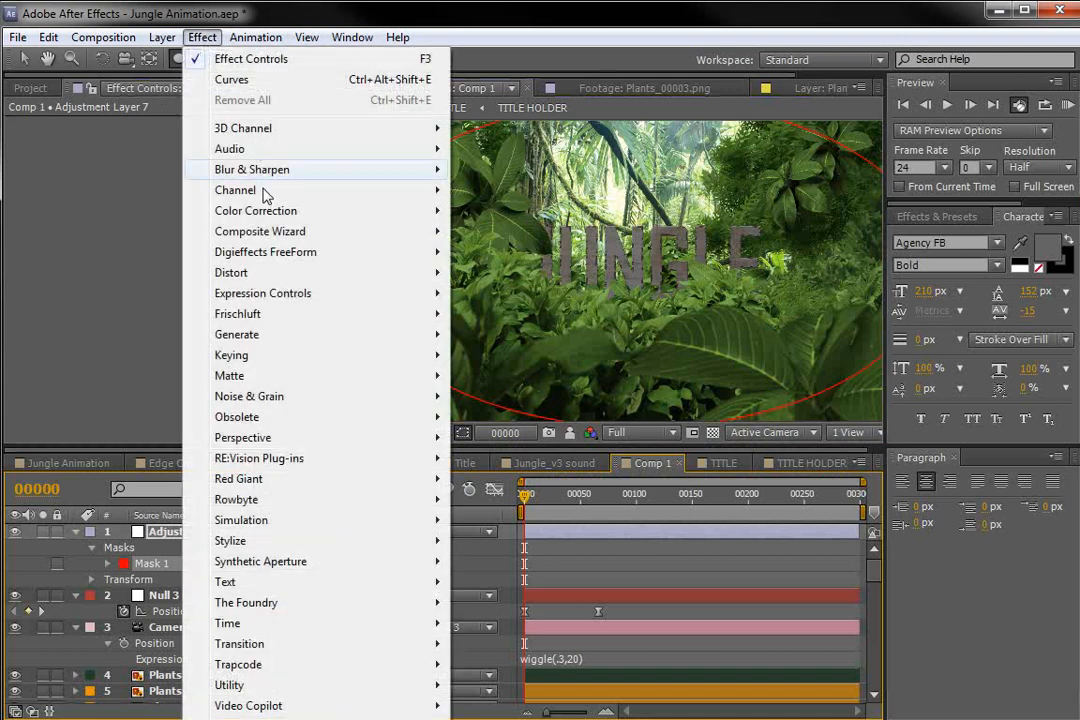
{"action": "mouse_move", "coordinate": [232, 208]}
{"action": "left_click", "coordinate": [495, 541]}
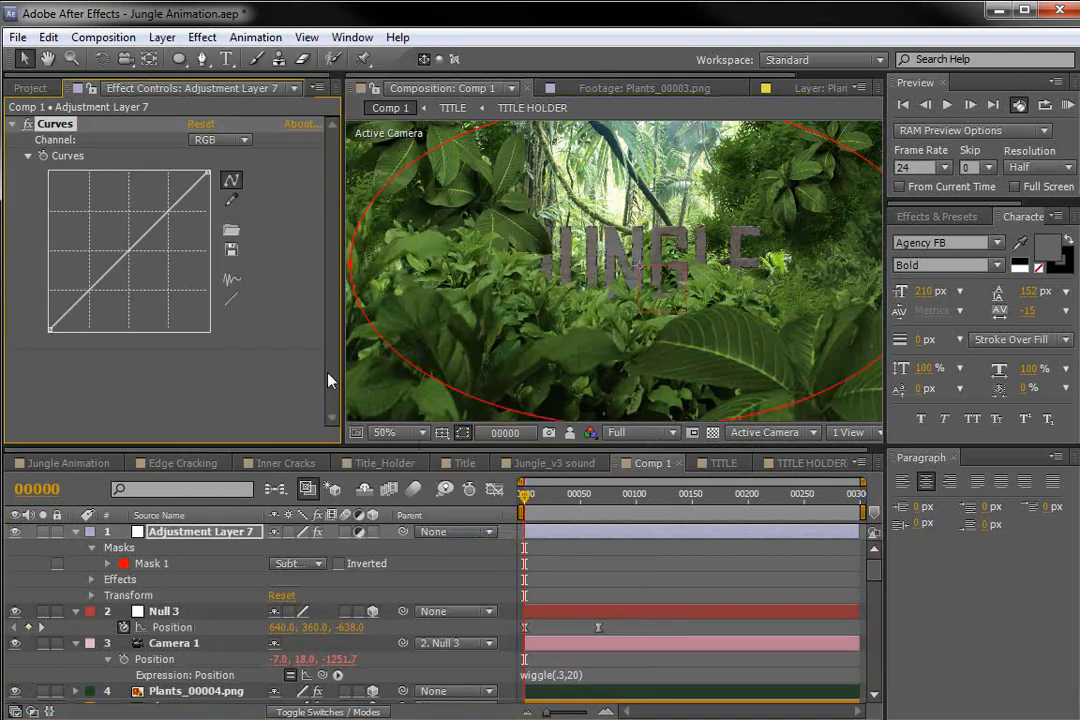
{"action": "left_click_drag", "start_coordinate": [126, 264], "coordinate": [140, 278]}
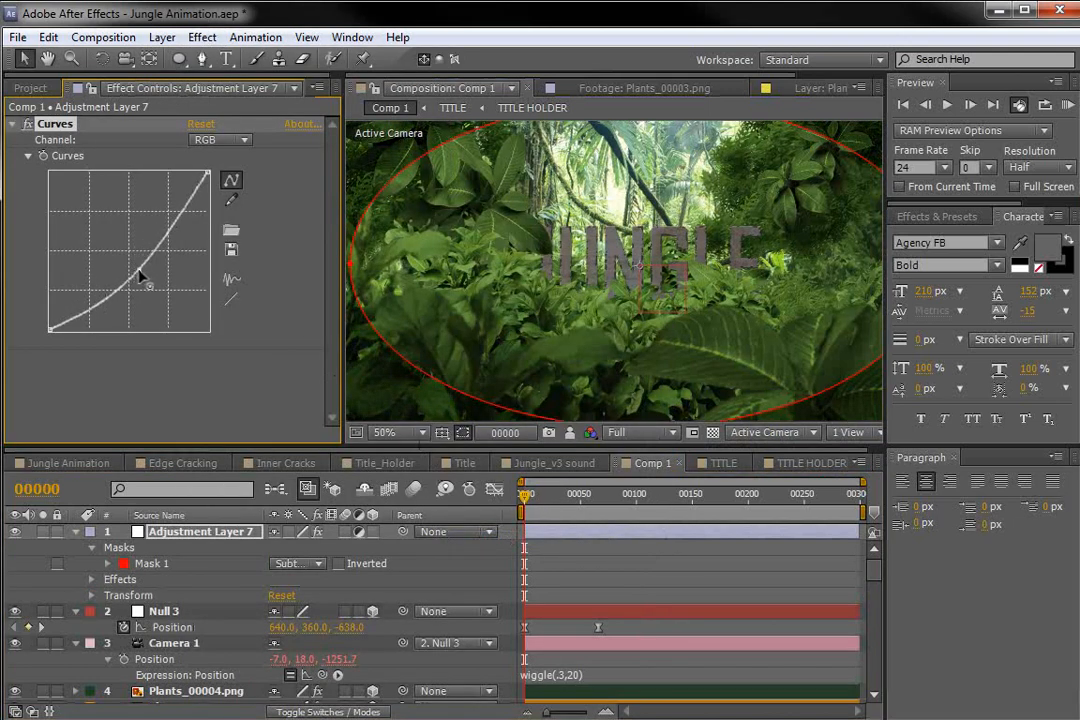
- Feather Mask 1 by 210 pixels and pull the RGB curve's midpoint slightly further toward the dark side
{"action": "left_click", "coordinate": [157, 535]}
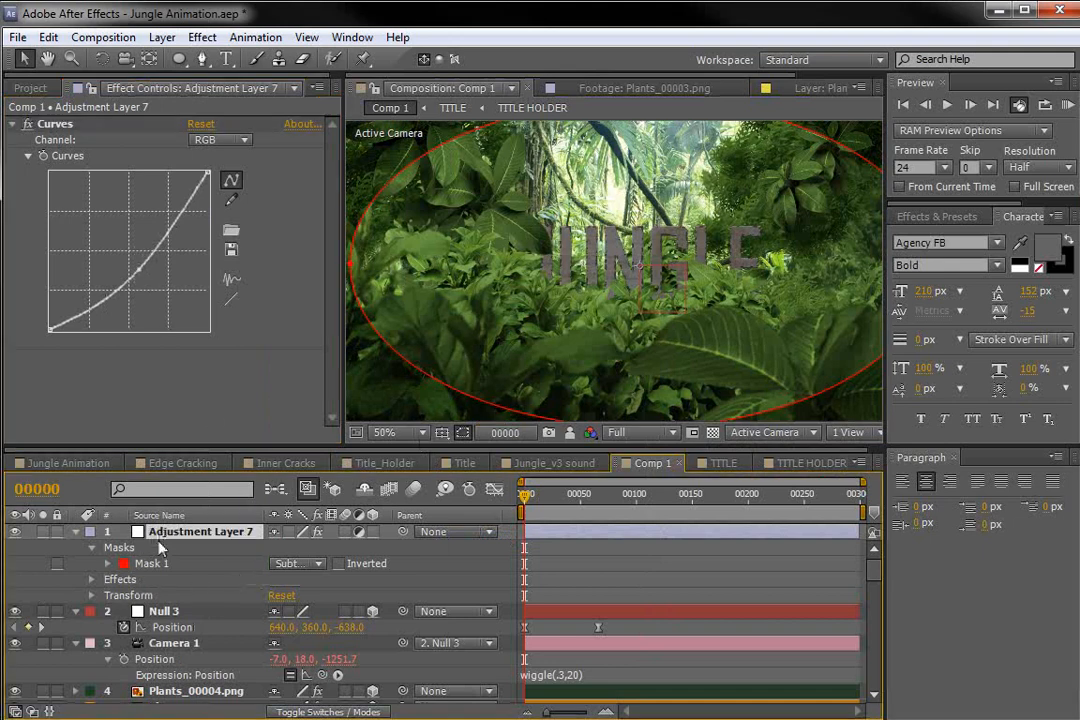
{"action": "key", "text": "f"}
{"action": "left_click_drag", "start_coordinate": [380, 549], "coordinate": [422, 547]}
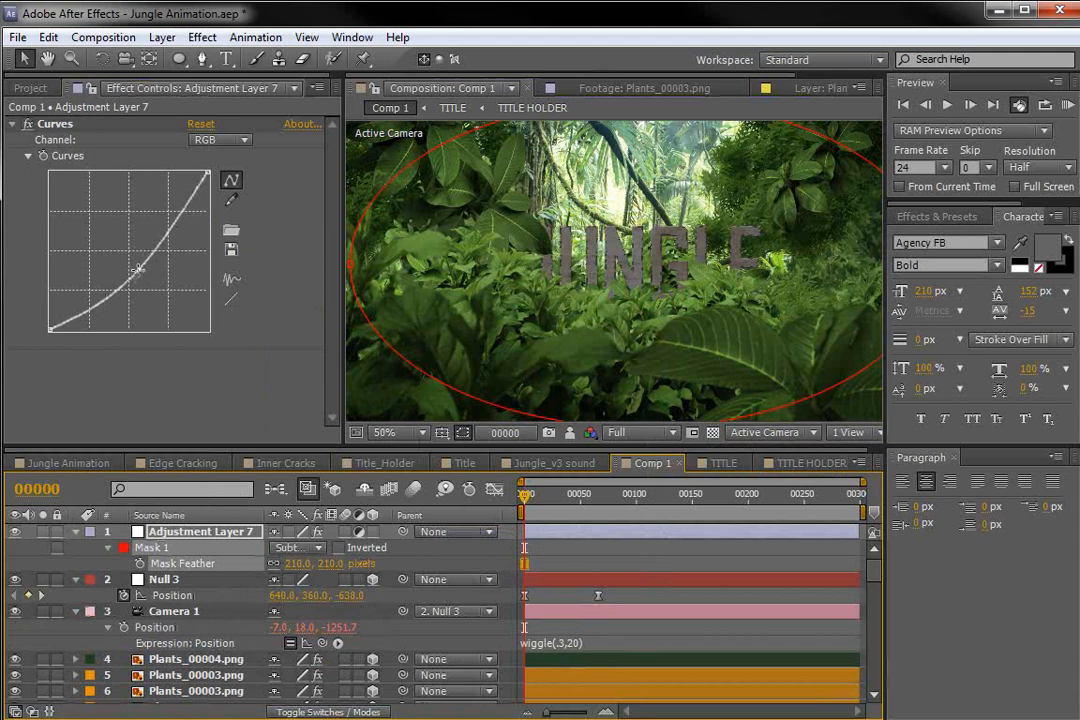
{"action": "left_click_drag", "start_coordinate": [138, 269], "coordinate": [143, 269]}
- Check the vignette at frame 65 in an enlarged composition view with all layers deselected
{"action": "left_click_drag", "start_coordinate": [527, 502], "coordinate": [611, 507]}
{"action": "key", "text": "comma"}
{"action": "key", "text": "comma"}
{"action": "key", "text": "period"}
{"action": "key", "text": "period"}
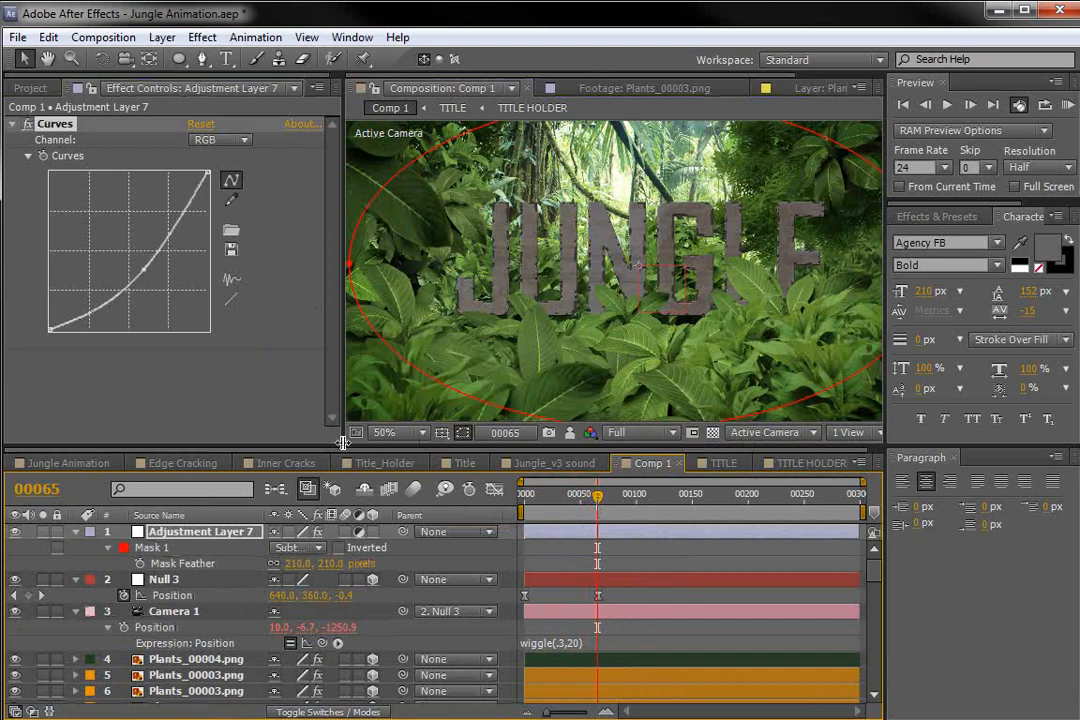
{"action": "left_click_drag", "start_coordinate": [343, 443], "coordinate": [278, 493]}
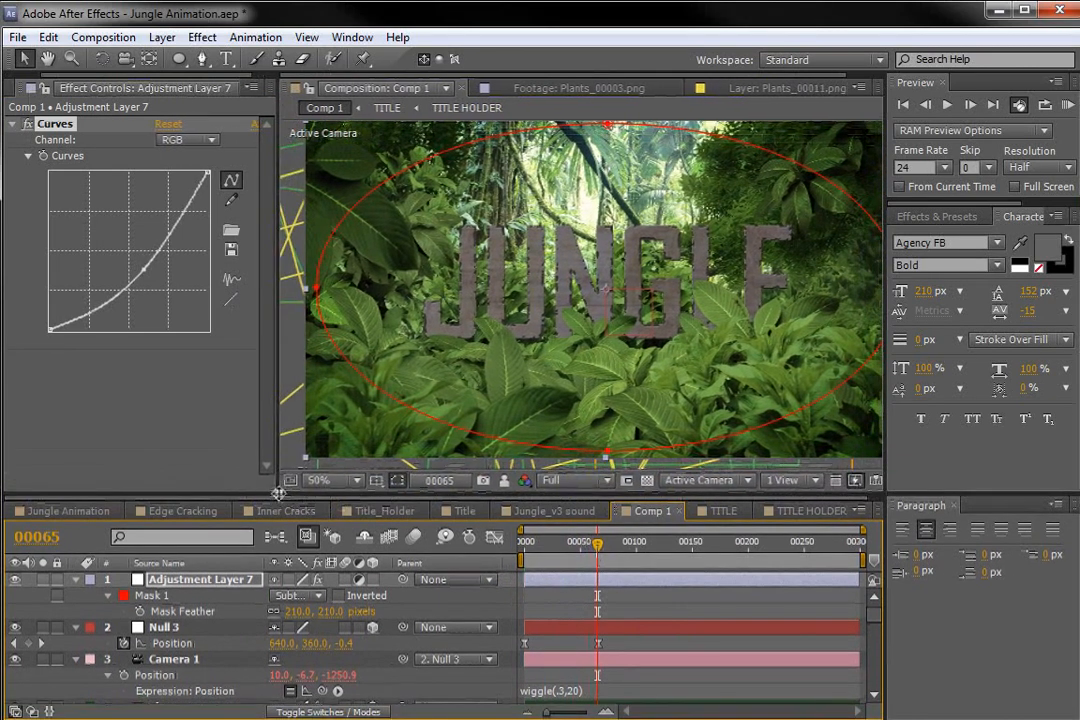
{"action": "key", "text": "h"}
{"action": "left_click_drag", "start_coordinate": [600, 292], "coordinate": [575, 294]}
{"action": "key", "text": "v"}
{"action": "left_click", "coordinate": [581, 612]}
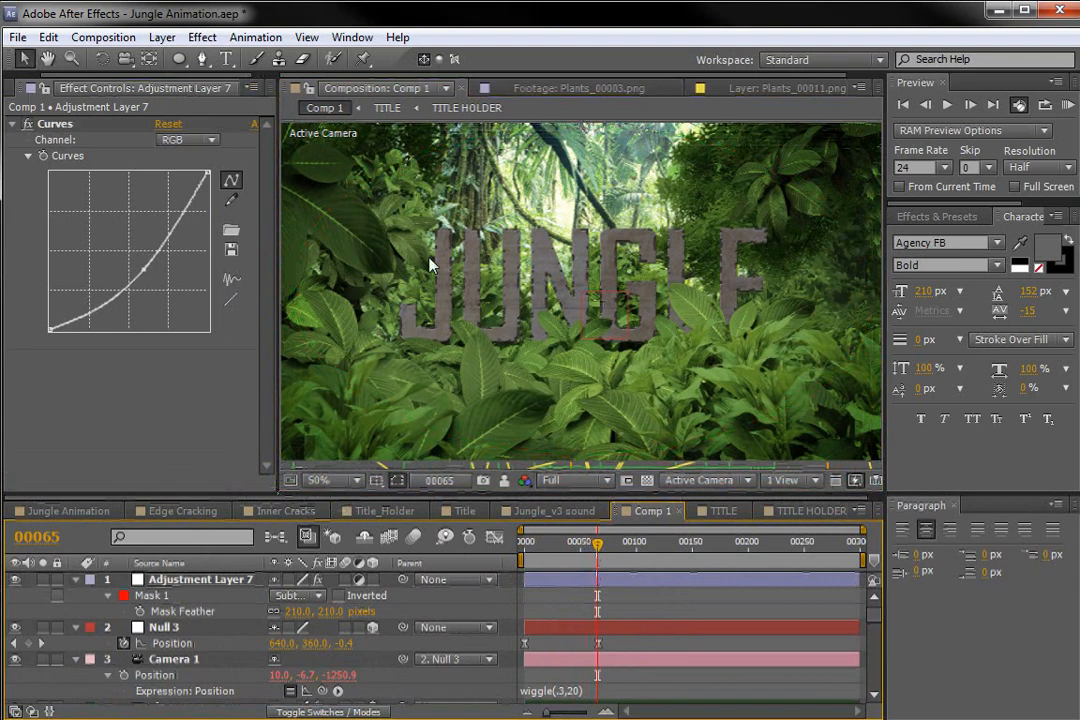
- Show layer names instead of source names and collapse the properties of all layers
{"action": "left_click", "coordinate": [182, 564]}
{"action": "left_click", "coordinate": [112, 580]}
{"action": "key", "text": "ctrl+a"}
{"action": "left_click", "coordinate": [76, 580]}
{"action": "left_click", "coordinate": [165, 611], "text": "ctrl"}
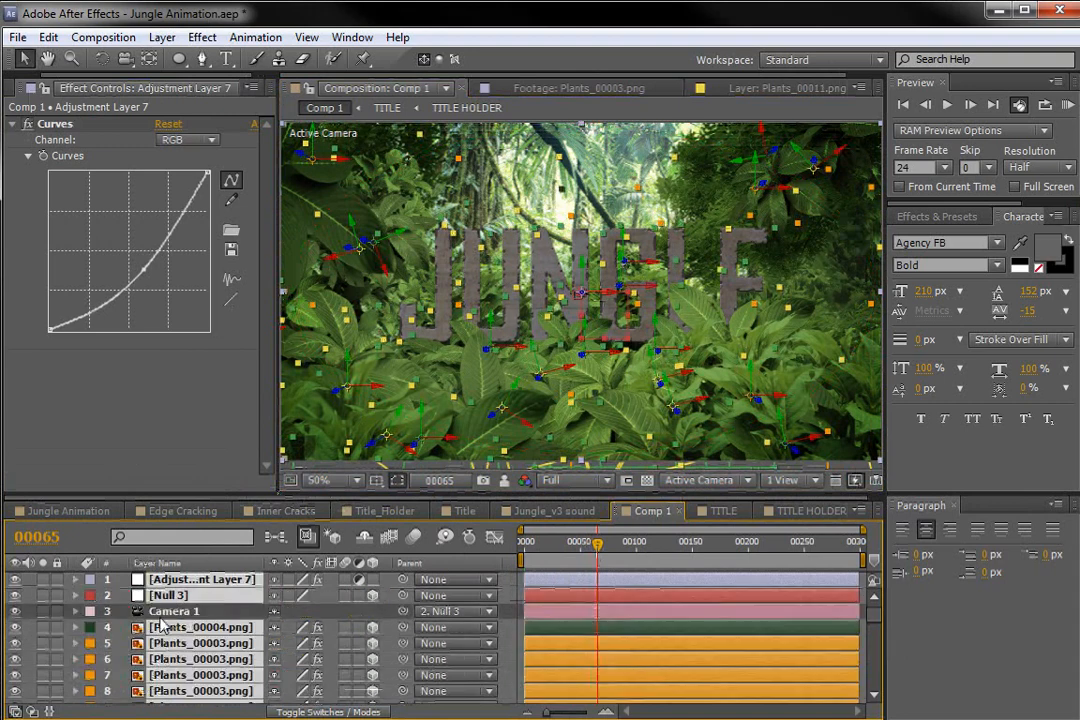
{"action": "left_click", "coordinate": [165, 612]}
- Apply Curves to the TITLE layer, raising the RGB midtones and pulling the shadows down slightly for contrast
{"action": "scroll", "coordinate": [185, 640], "scroll_direction": "down", "scroll_amount": 15}
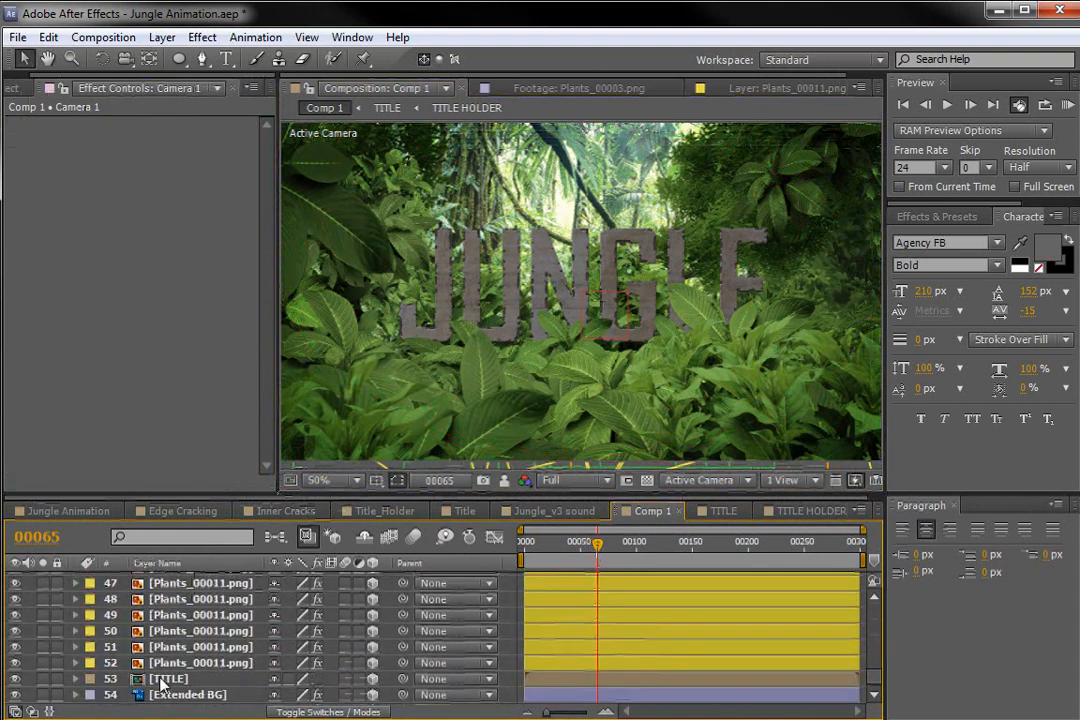
{"action": "left_click", "coordinate": [165, 679]}
{"action": "left_click", "coordinate": [202, 37]}
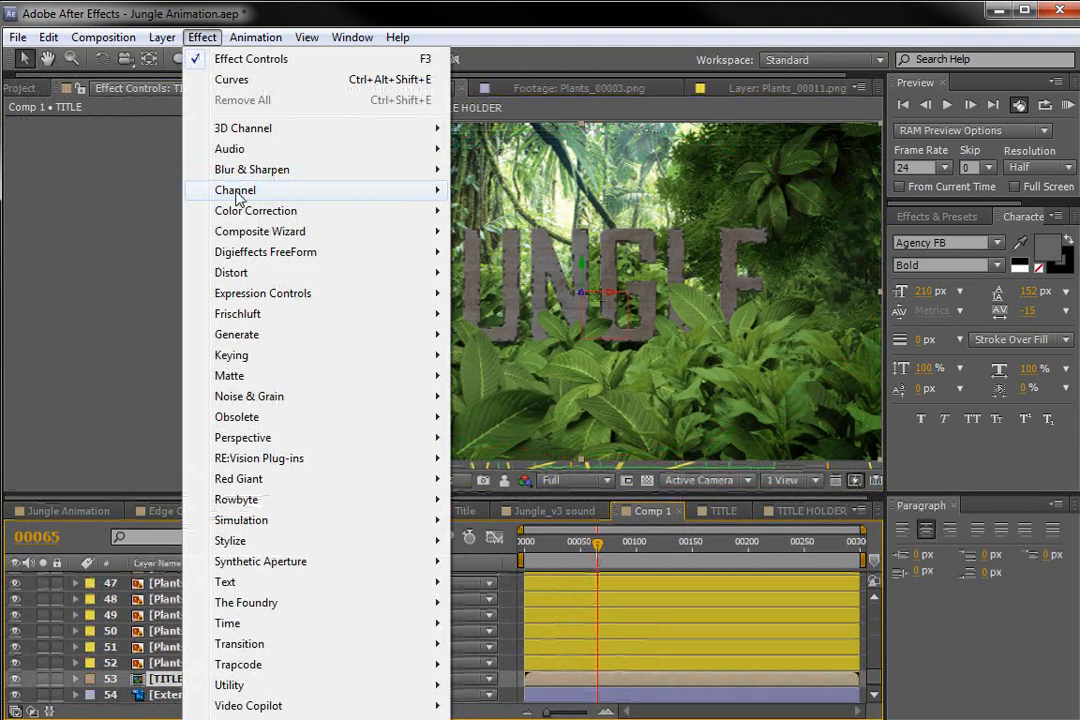
{"action": "mouse_move", "coordinate": [282, 211]}
{"action": "left_click", "coordinate": [495, 540]}
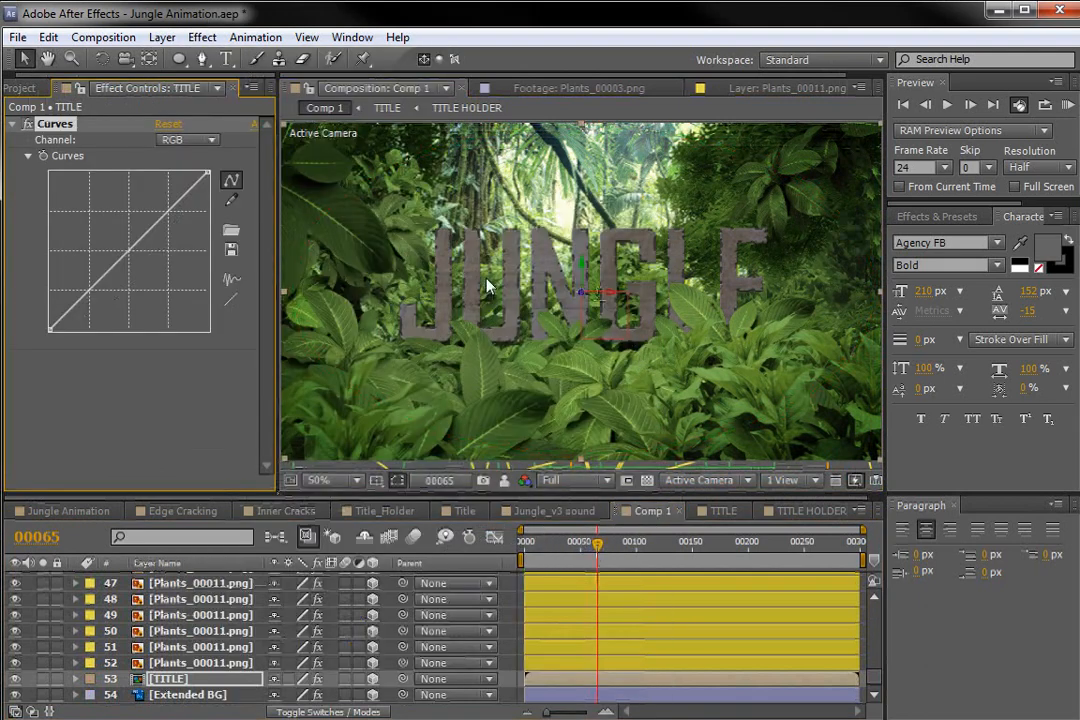
{"action": "left_click_drag", "start_coordinate": [124, 255], "coordinate": [127, 233]}
{"action": "left_click_drag", "start_coordinate": [80, 287], "coordinate": [85, 300]}
- Lower the midtones of the TITLE layer's Blue curve to warm the letters
{"action": "left_click", "coordinate": [203, 145]}
{"action": "left_click", "coordinate": [190, 178]}
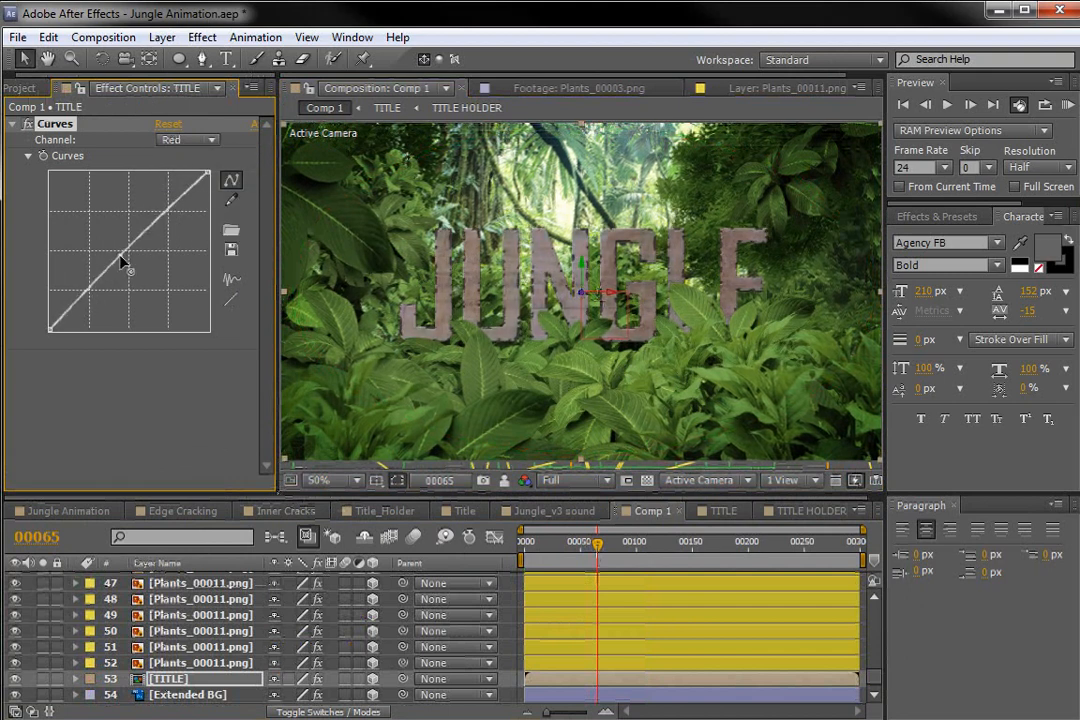
{"action": "left_click", "coordinate": [175, 140]}
{"action": "left_click", "coordinate": [197, 221]}
{"action": "left_click_drag", "start_coordinate": [125, 249], "coordinate": [138, 253]}
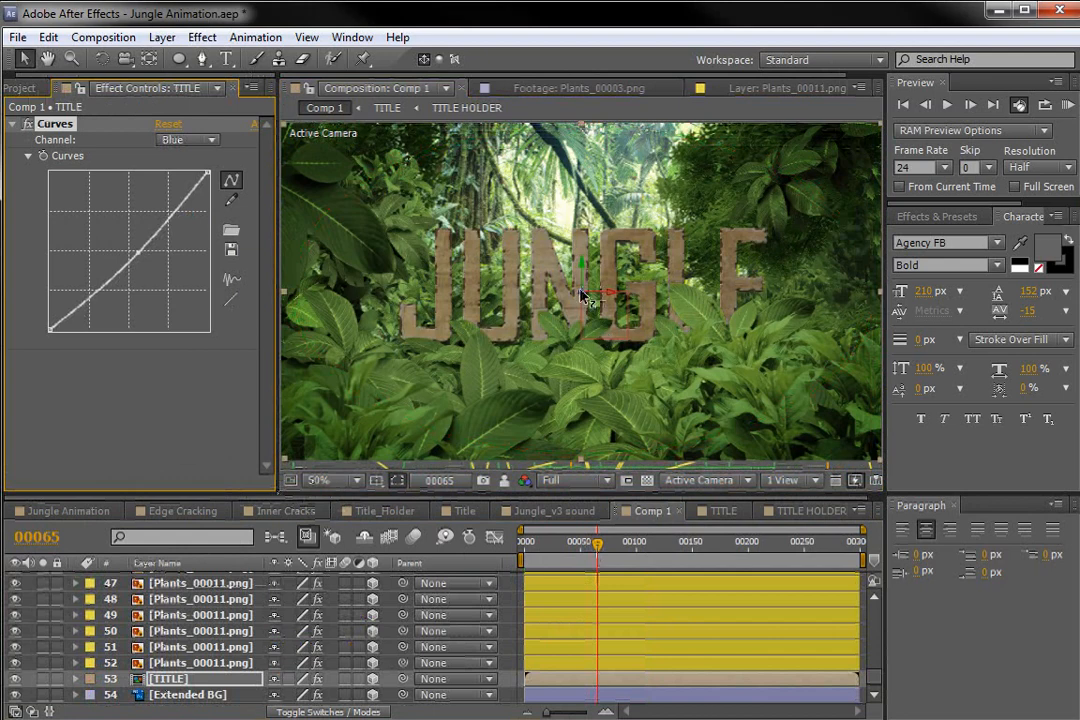
- Duplicate the TITLE layer and push the lower copy back in Z behind the original letters
{"action": "scroll", "coordinate": [578, 299], "scroll_direction": "up", "scroll_amount": 1}
{"action": "left_click", "coordinate": [169, 680]}
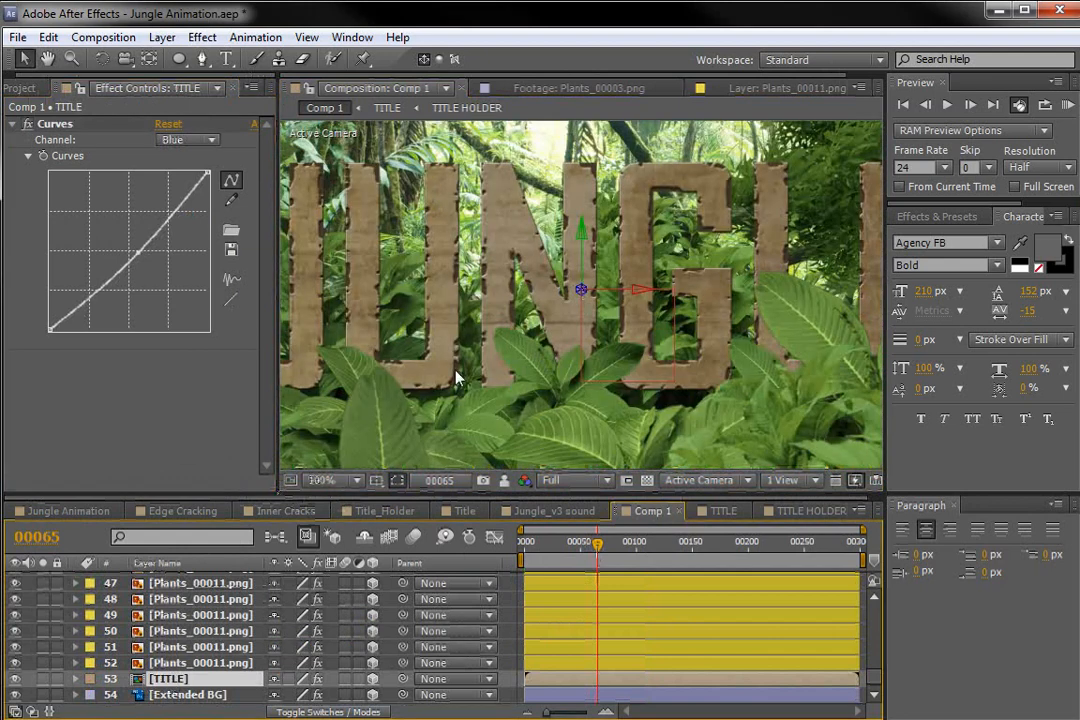
{"action": "key", "text": "ctrl+d"}
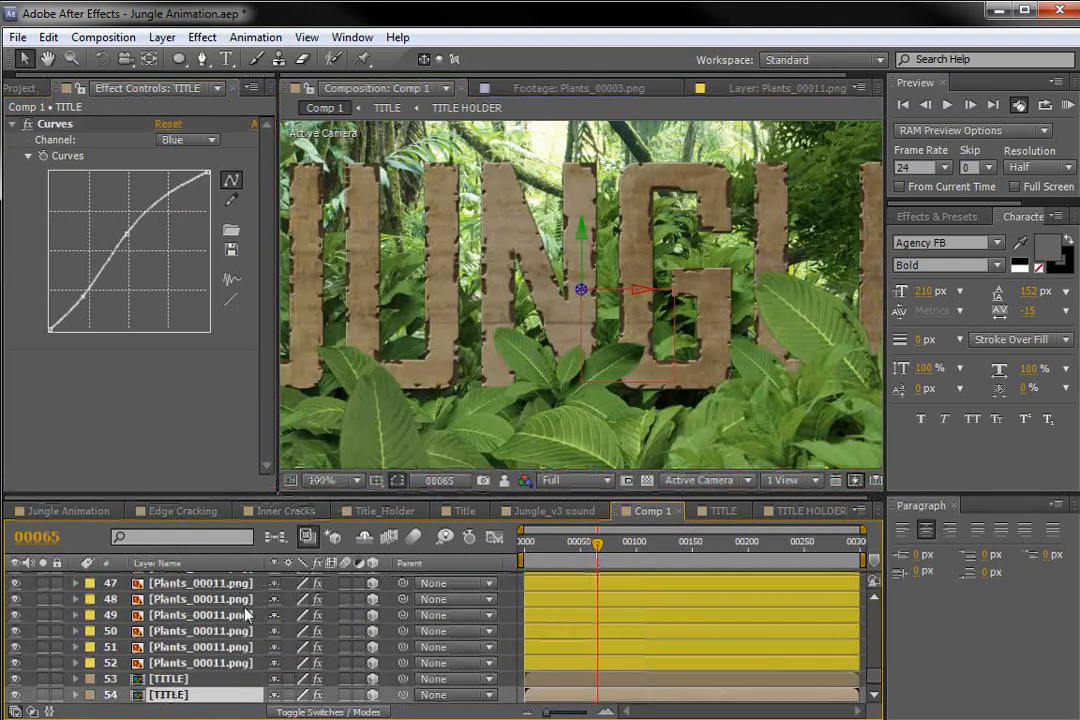
{"action": "left_click_drag", "start_coordinate": [585, 295], "coordinate": [612, 283]}
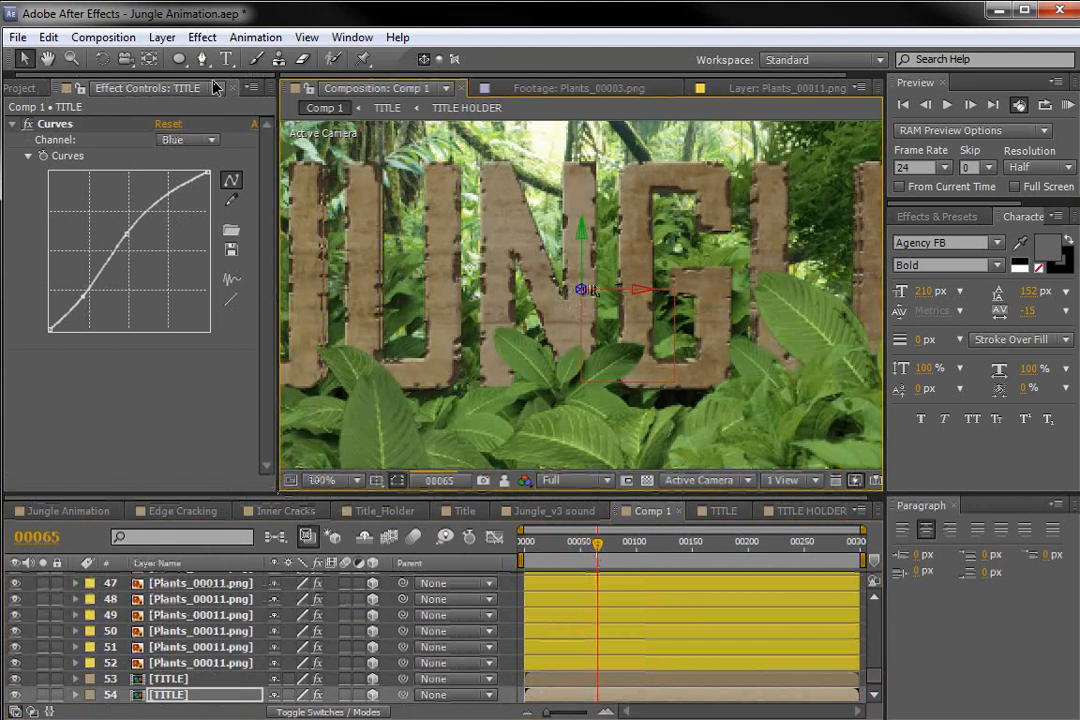
- Apply Tint to the rear TITLE copy and set Map White To to 000000
{"action": "left_click", "coordinate": [202, 37]}
{"action": "mouse_move", "coordinate": [263, 216]}
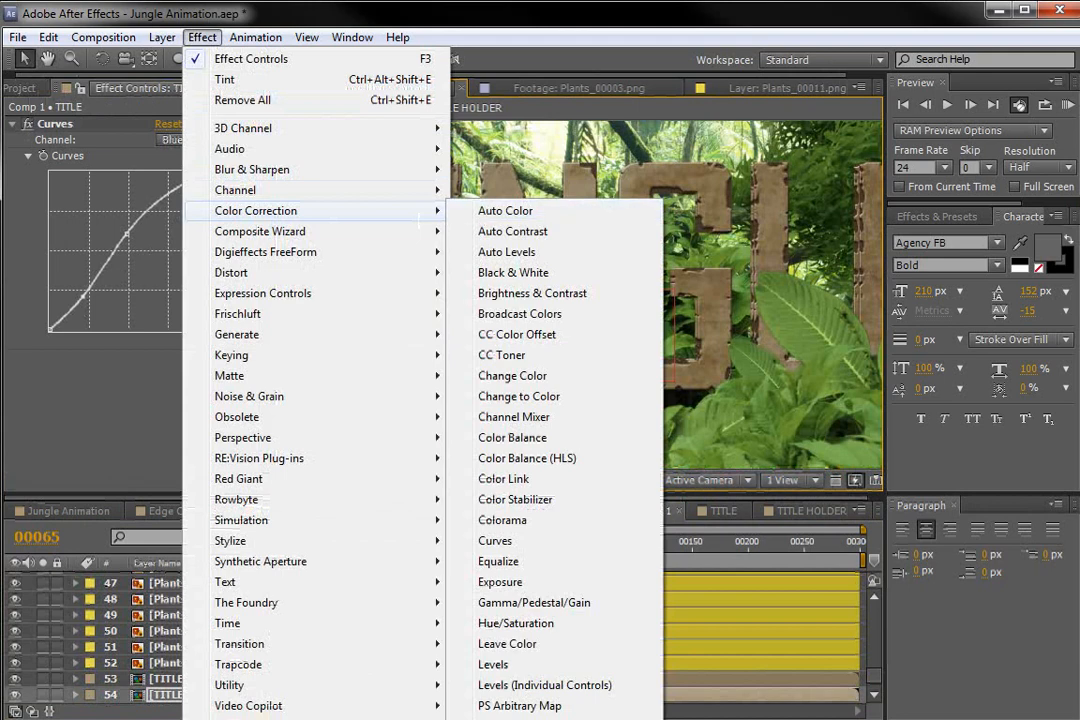
{"action": "left_click", "coordinate": [443, 712]}
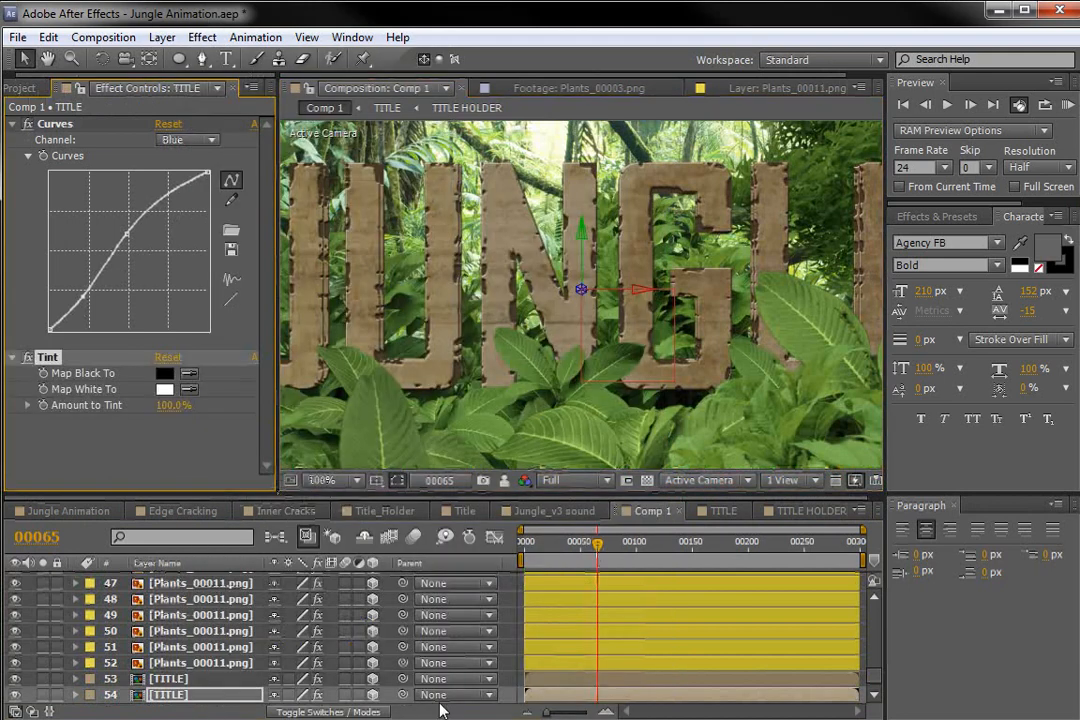
{"action": "left_click", "coordinate": [164, 389]}
{"action": "type", "text": "000000"}
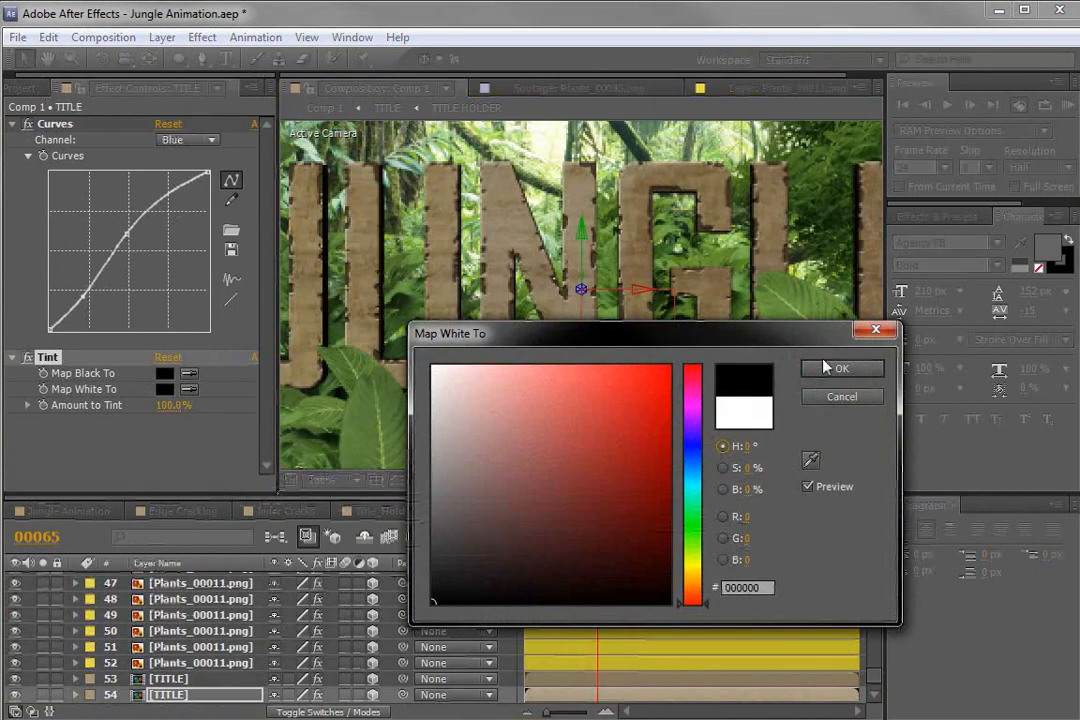
{"action": "left_click", "coordinate": [824, 365]}
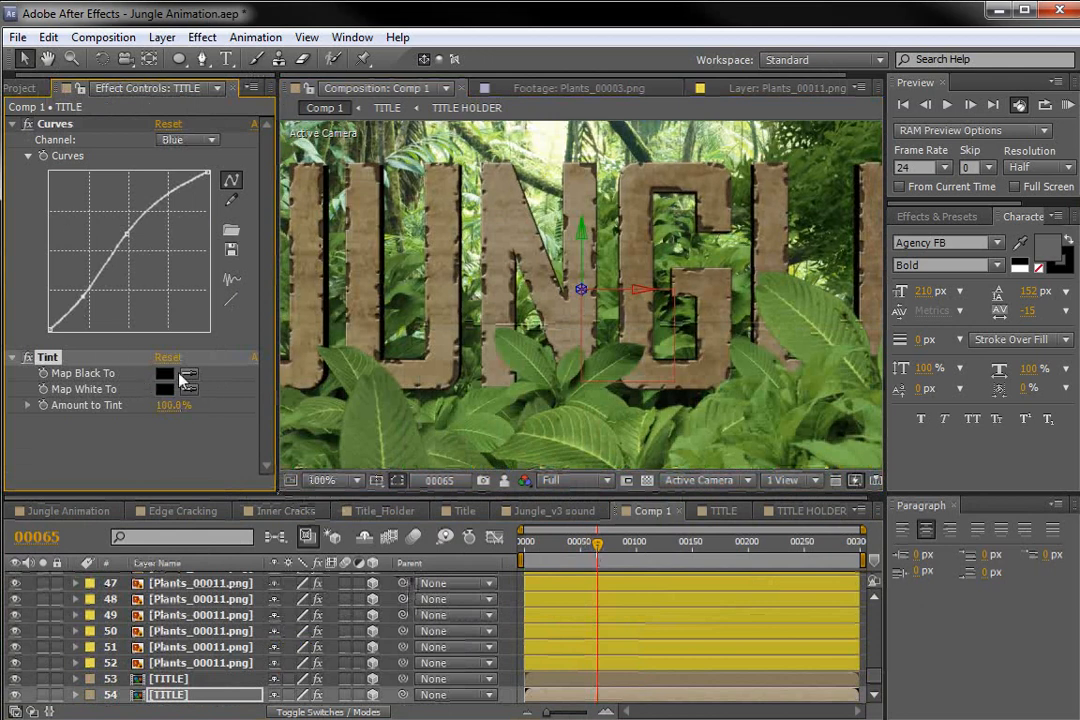
- Set both the Map Black To and Map White To colors of the rear TITLE copy's Tint to dark browns
{"action": "left_click", "coordinate": [166, 375]}
{"action": "left_click", "coordinate": [465, 568]}
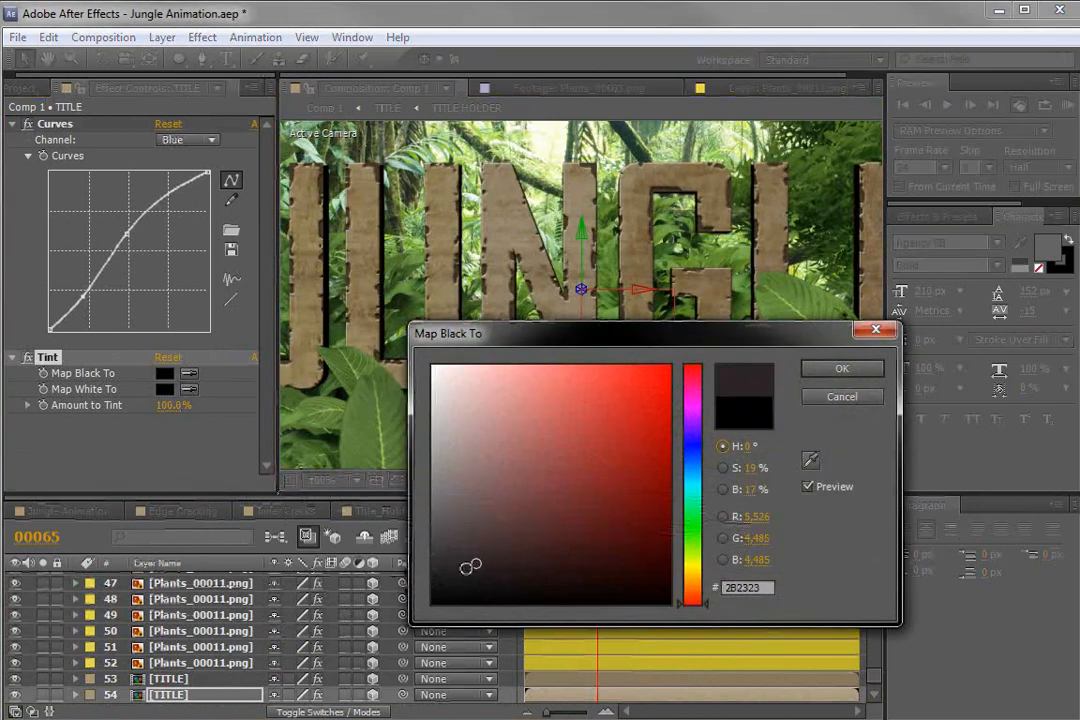
{"action": "left_click_drag", "start_coordinate": [560, 572], "coordinate": [528, 571]}
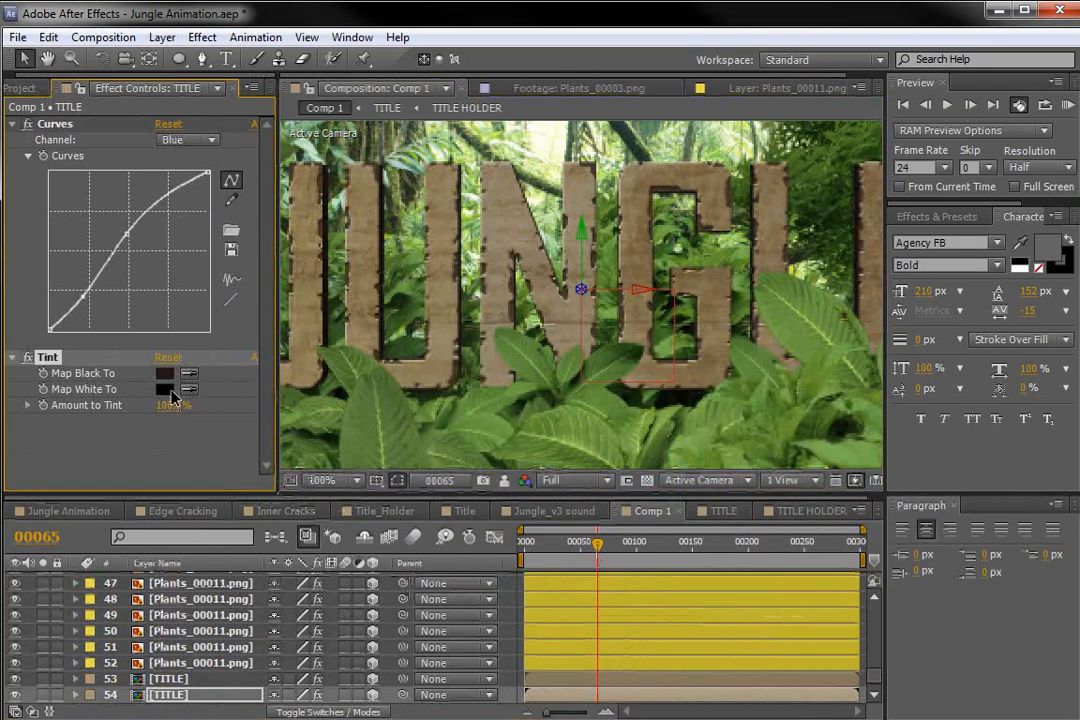
{"action": "left_click", "coordinate": [166, 389]}
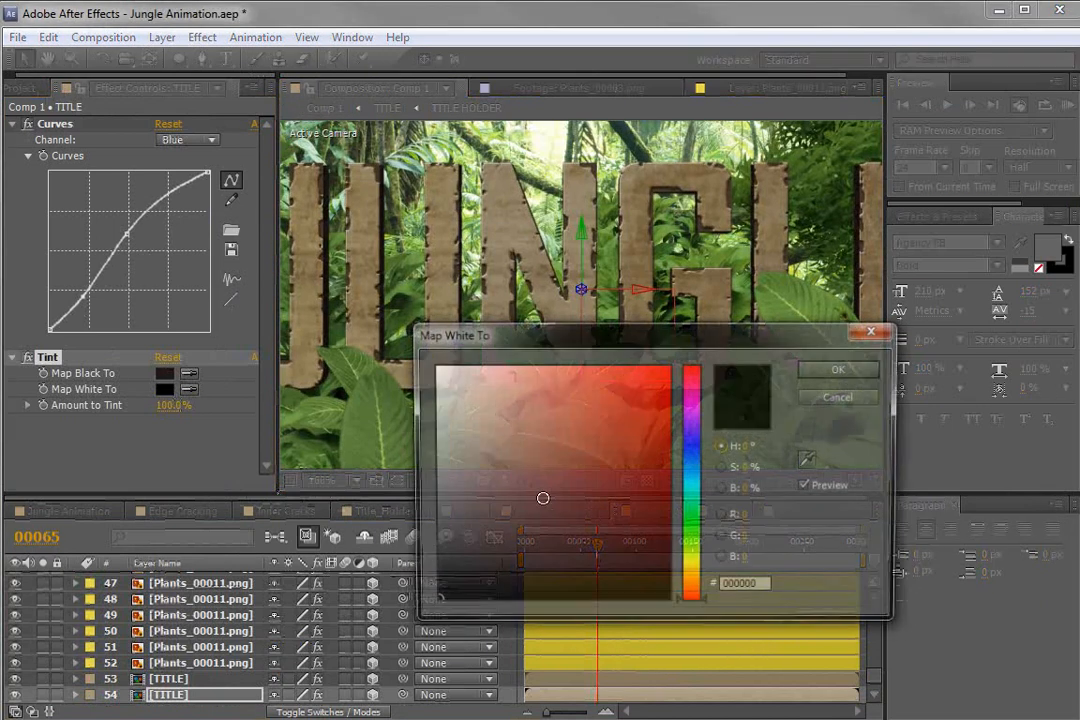
{"action": "left_click", "coordinate": [505, 571]}
{"action": "left_click_drag", "start_coordinate": [695, 600], "coordinate": [695, 587]}
{"action": "left_click_drag", "start_coordinate": [521, 562], "coordinate": [467, 547]}
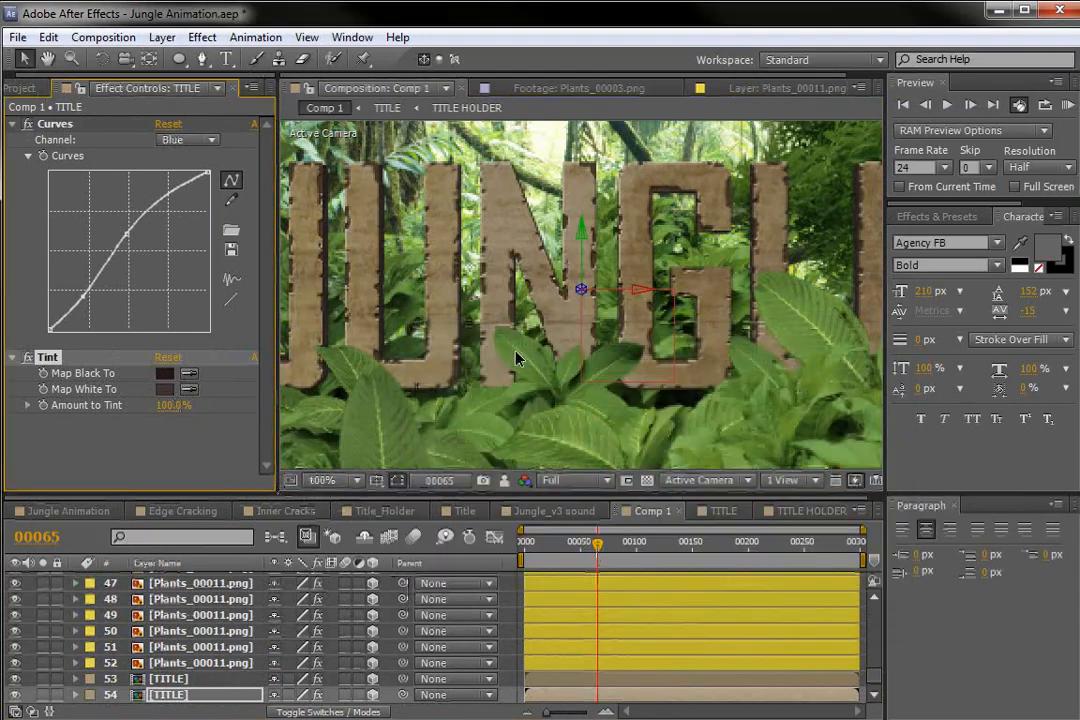
{"action": "key", "text": "grave"}
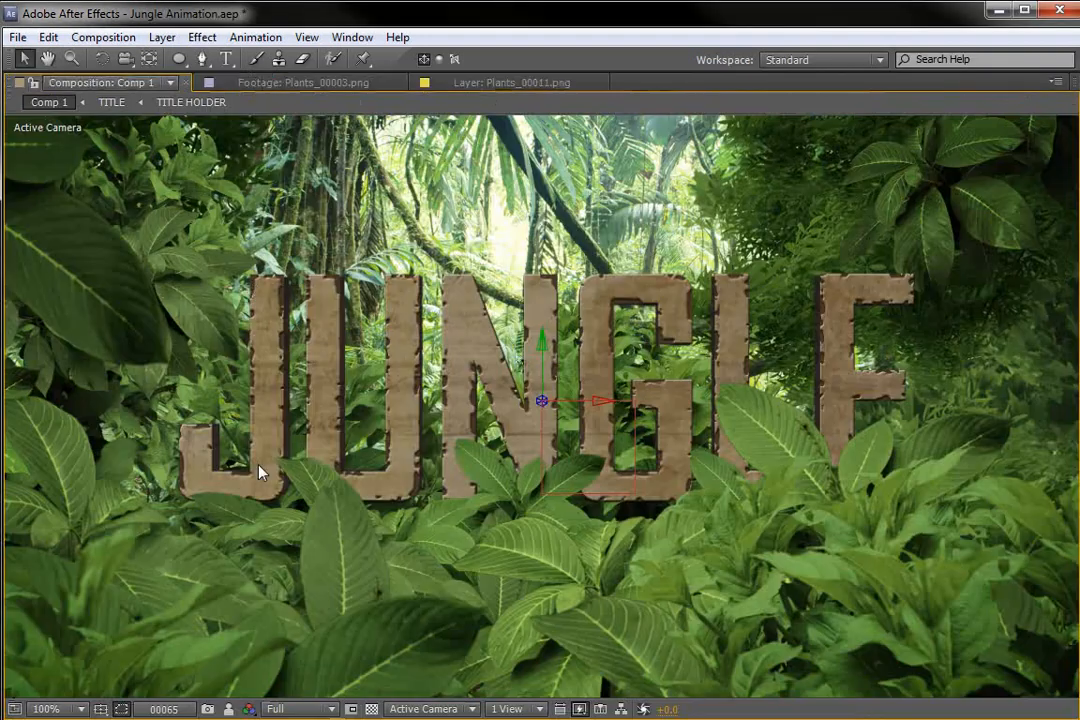
{"action": "key", "text": "grave"}
{"action": "scroll", "coordinate": [523, 316], "scroll_direction": "down", "scroll_amount": 2}
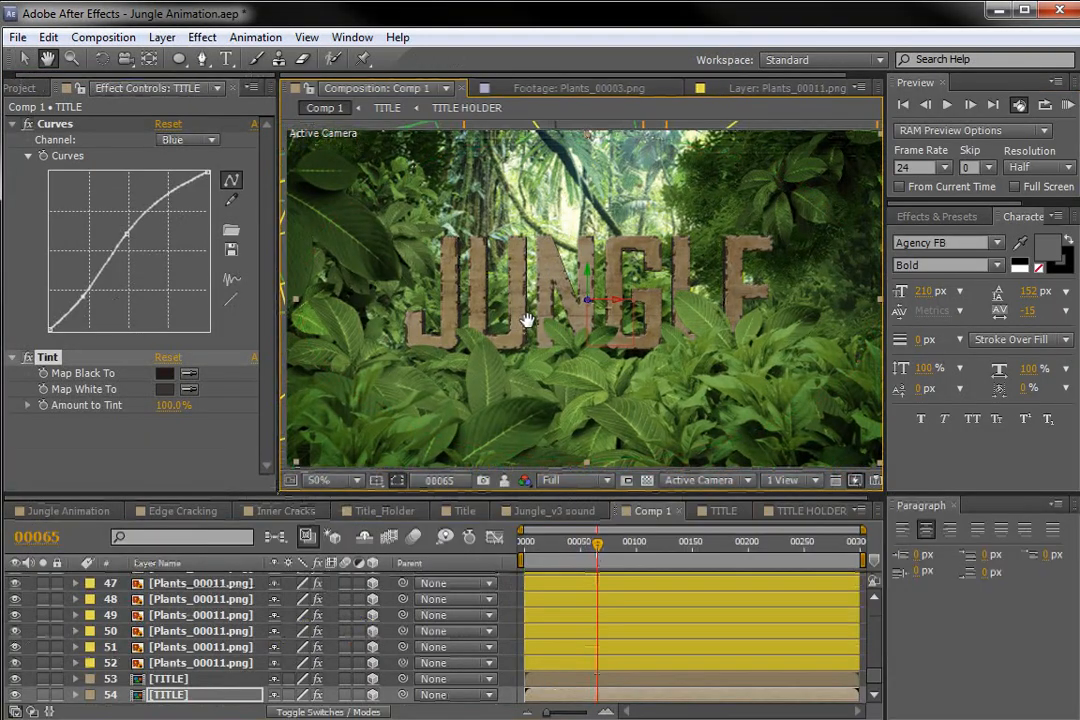
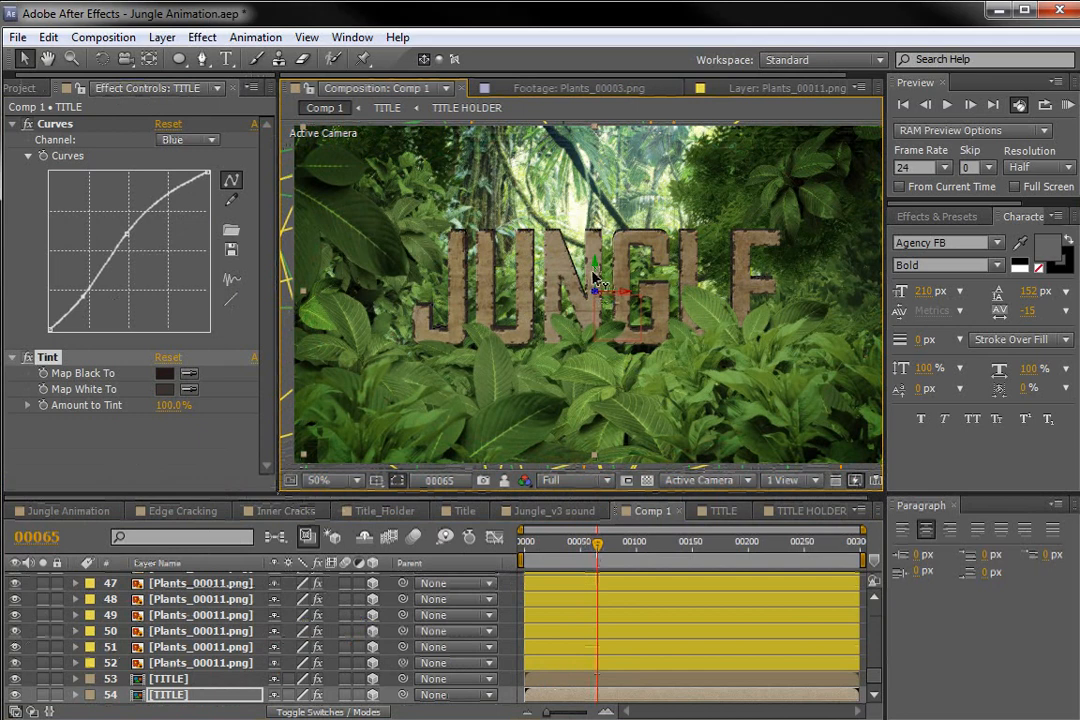
{"action": "key", "text": "grave"}
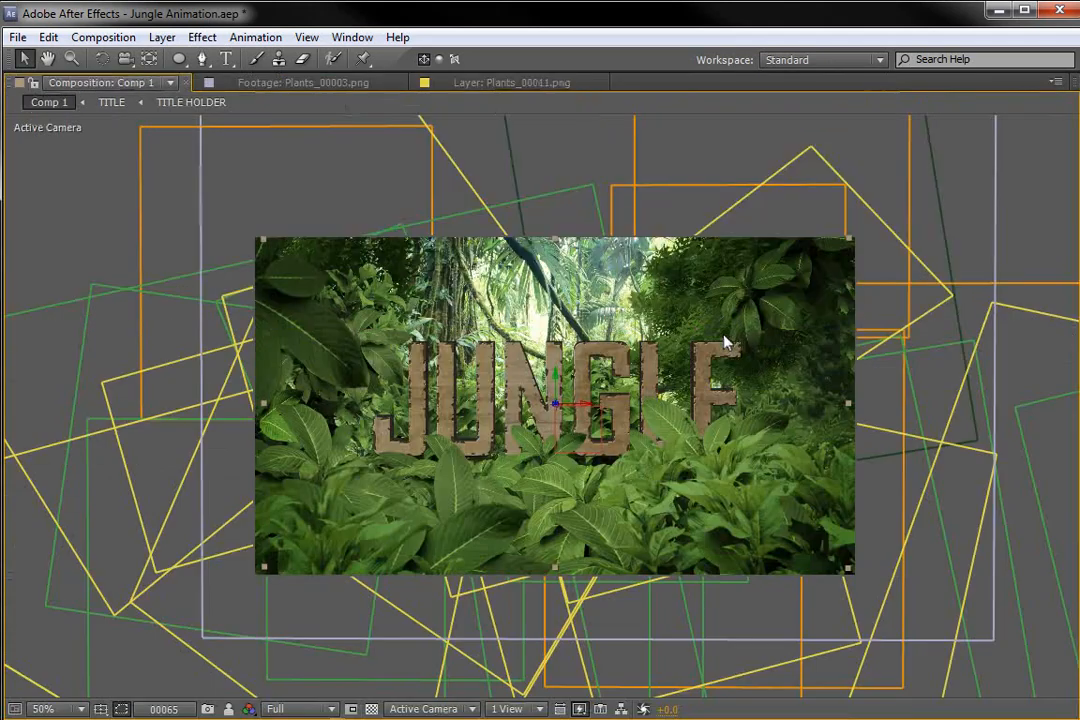
{"action": "key", "text": "grave"}
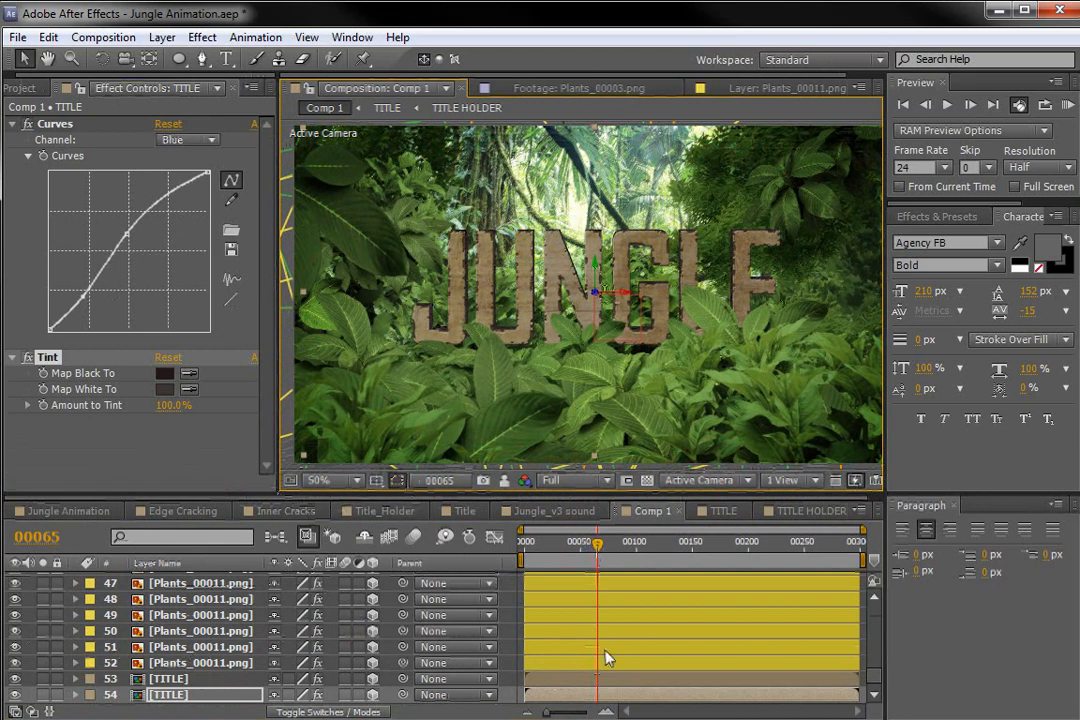
- Add a new adjustment layer above all layers and apply Curves, raising the RGB midtones and lowering the shadows for contrast
{"action": "scroll", "coordinate": [310, 635], "scroll_direction": "up", "scroll_amount": 15}
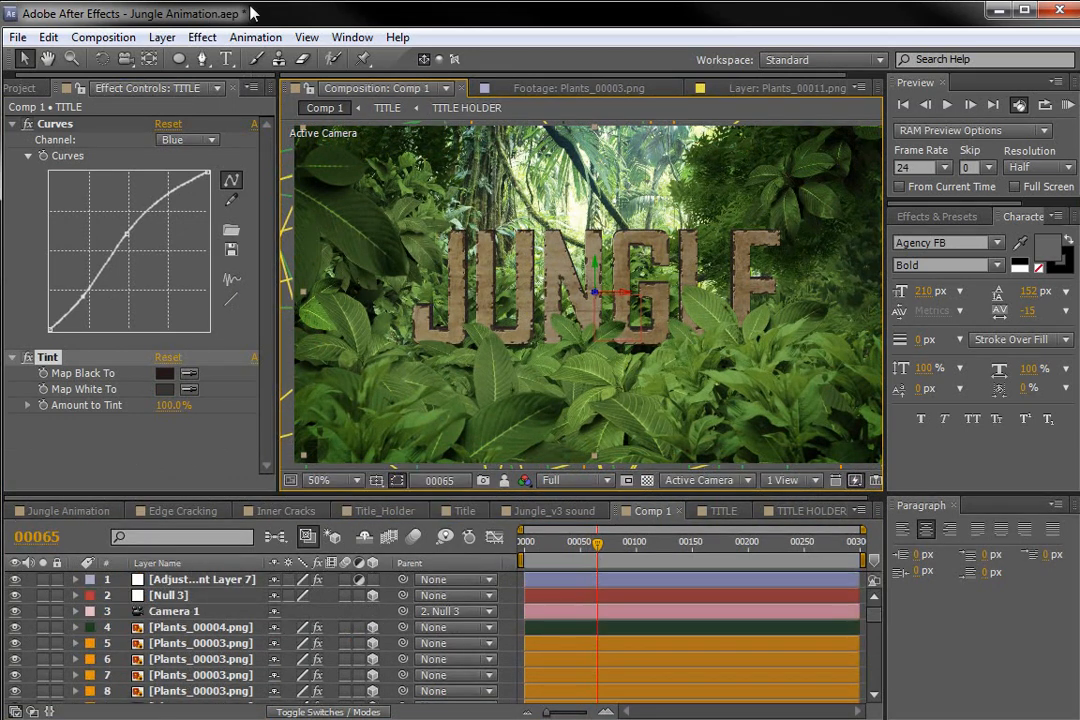
{"action": "left_click", "coordinate": [162, 37]}
{"action": "mouse_move", "coordinate": [193, 55]}
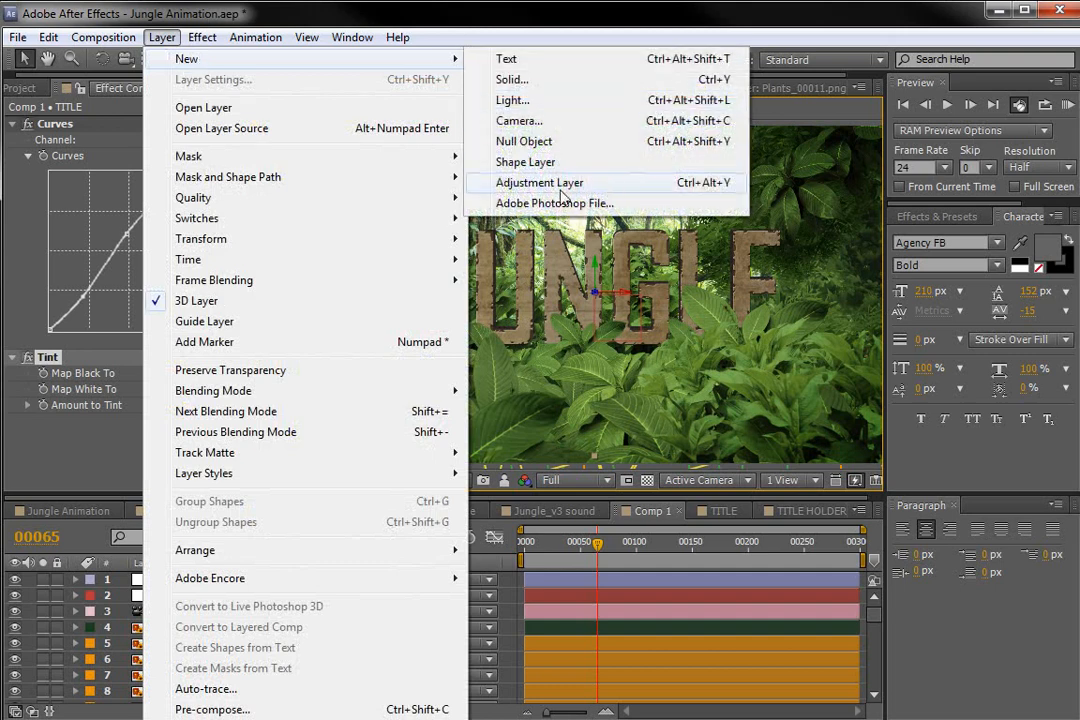
{"action": "left_click", "coordinate": [561, 185]}
{"action": "left_click", "coordinate": [202, 37]}
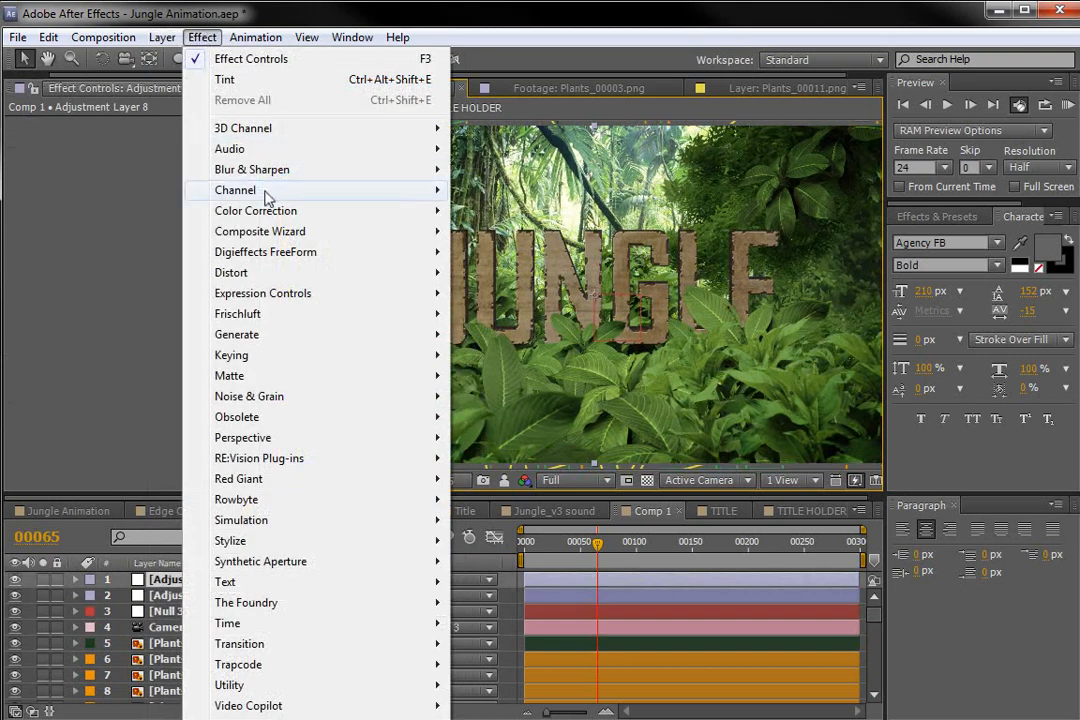
{"action": "mouse_move", "coordinate": [268, 210]}
{"action": "left_click", "coordinate": [478, 545]}
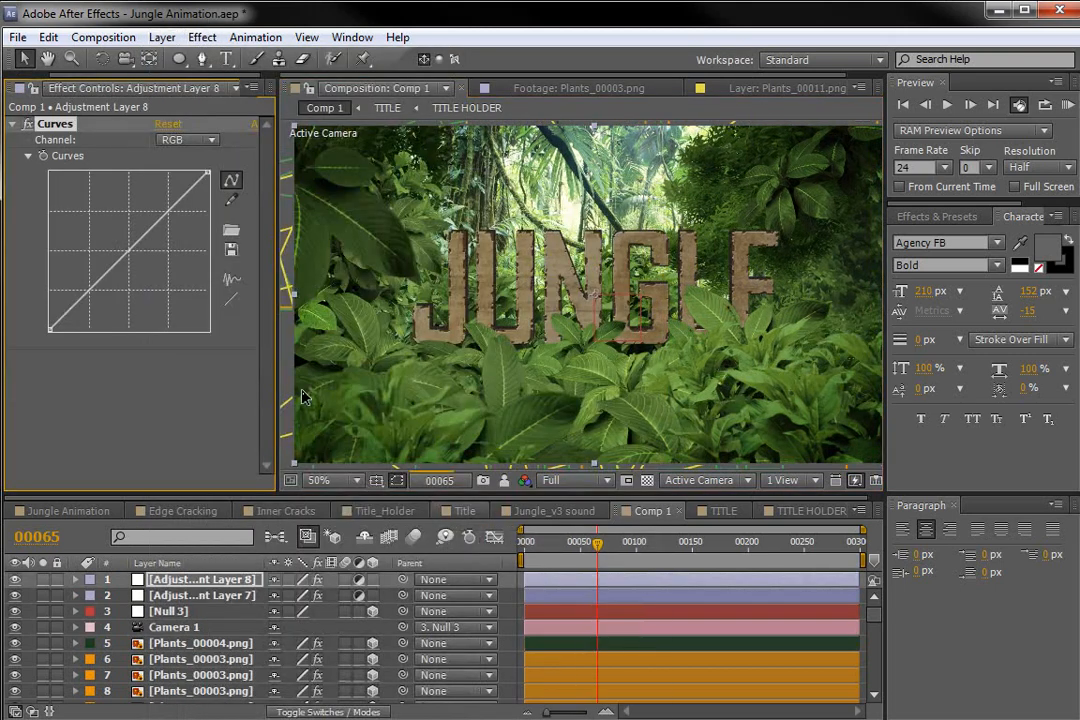
{"action": "left_click_drag", "start_coordinate": [128, 251], "coordinate": [143, 228]}
{"action": "left_click_drag", "start_coordinate": [105, 268], "coordinate": [73, 318]}
- Lift the midtones of the adjustment layer's Red curve slightly and lower those of its Blue curve slightly to warm the scene
{"action": "left_click", "coordinate": [188, 140]}
{"action": "left_click", "coordinate": [170, 152]}
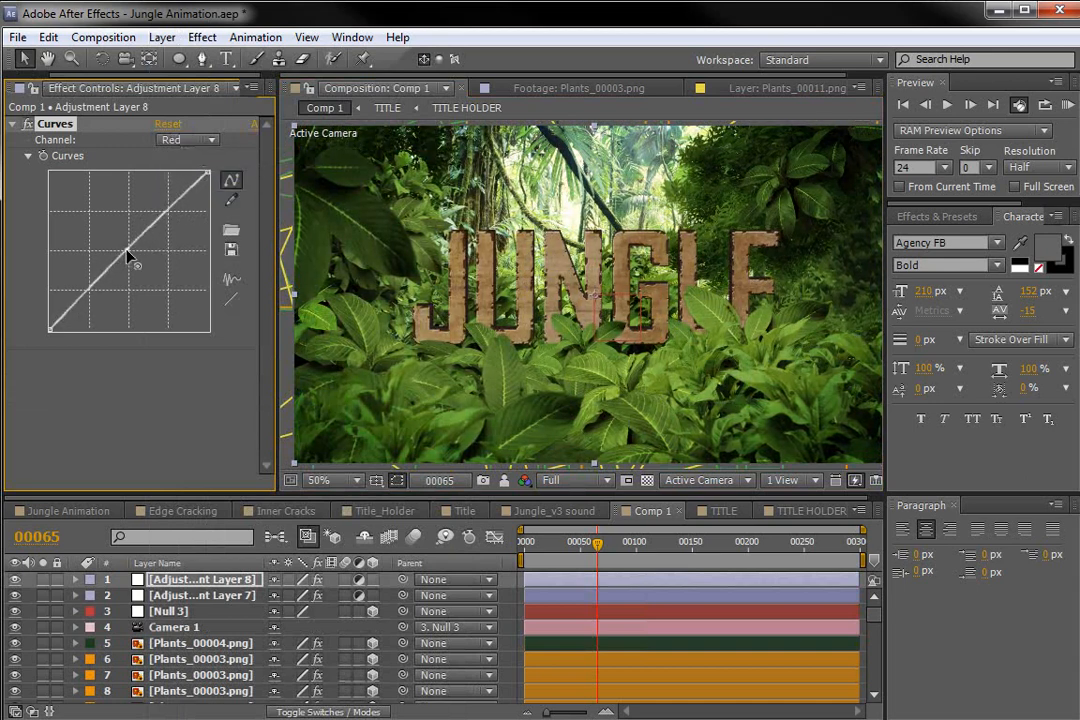
{"action": "left_click", "coordinate": [186, 140]}
{"action": "left_click", "coordinate": [198, 222]}
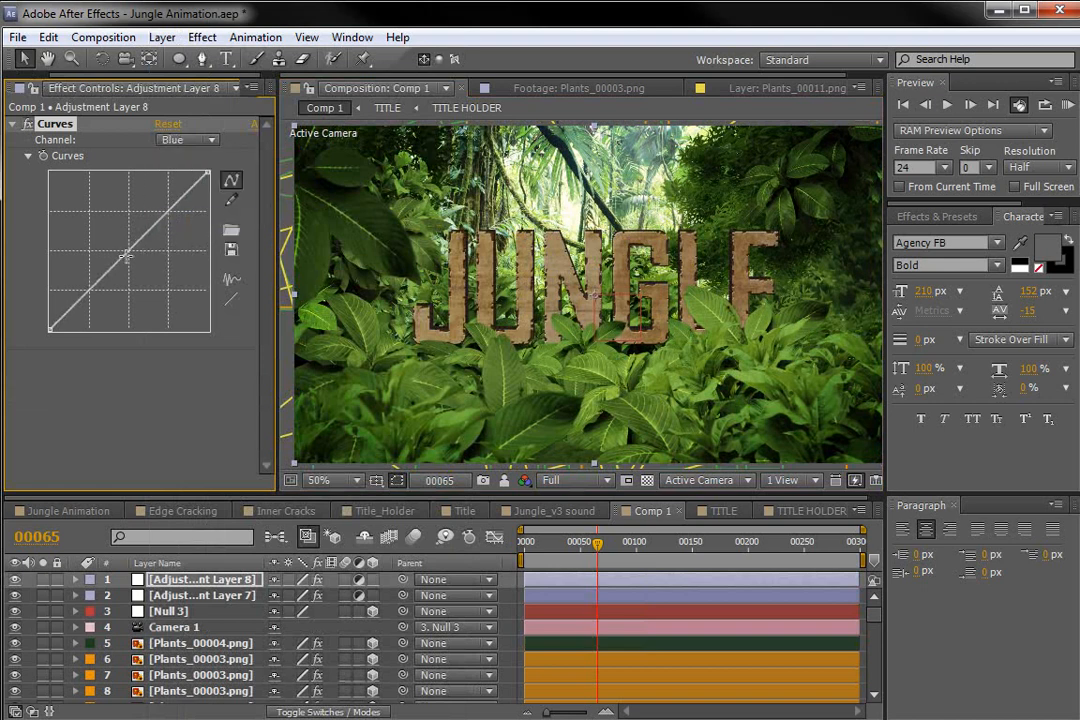
{"action": "left_click", "coordinate": [131, 256]}
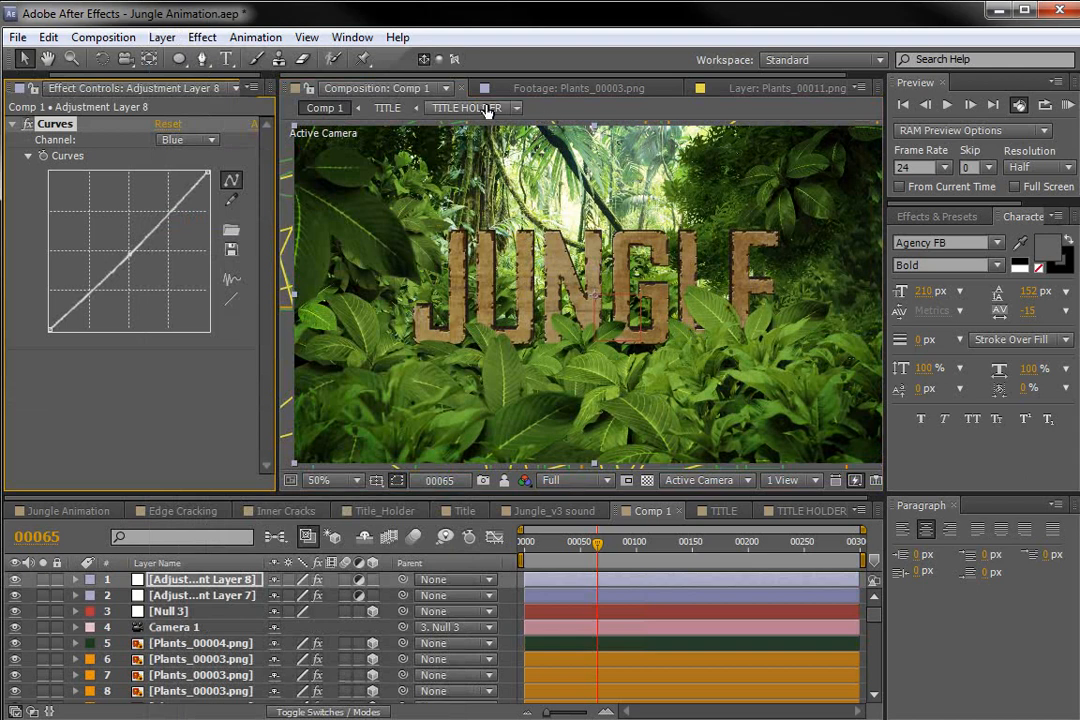
- Apply the Glow effect to Adjustment Layer 8
{"action": "left_click", "coordinate": [203, 40]}
{"action": "mouse_move", "coordinate": [254, 545]}
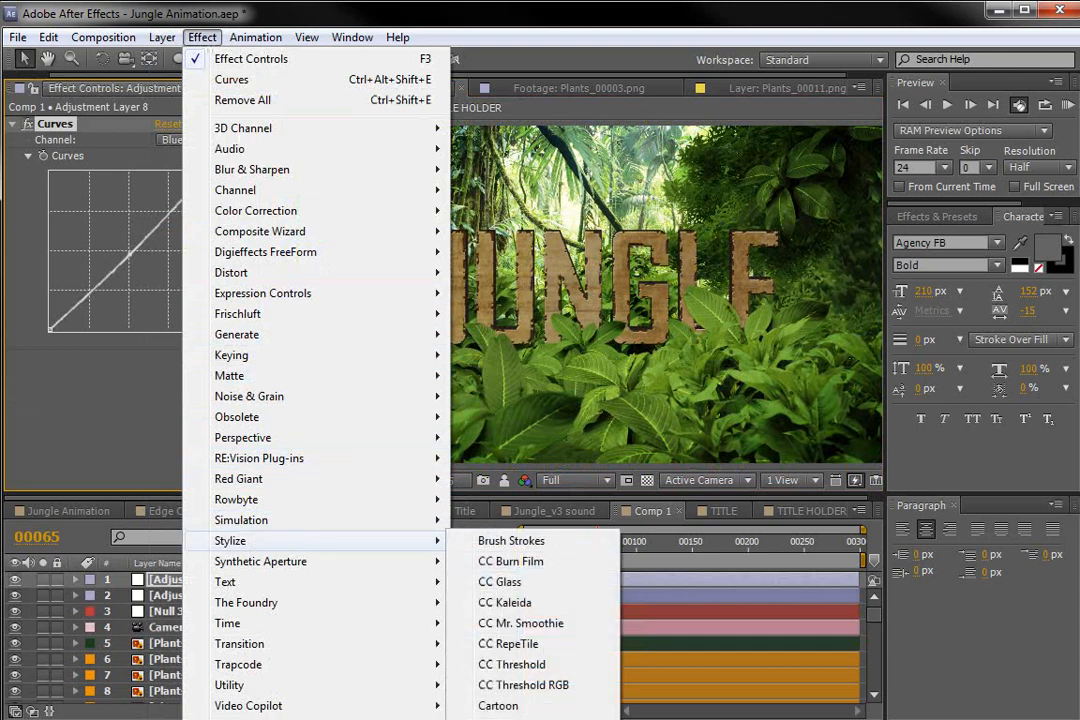
{"action": "left_click", "coordinate": [497, 719]}
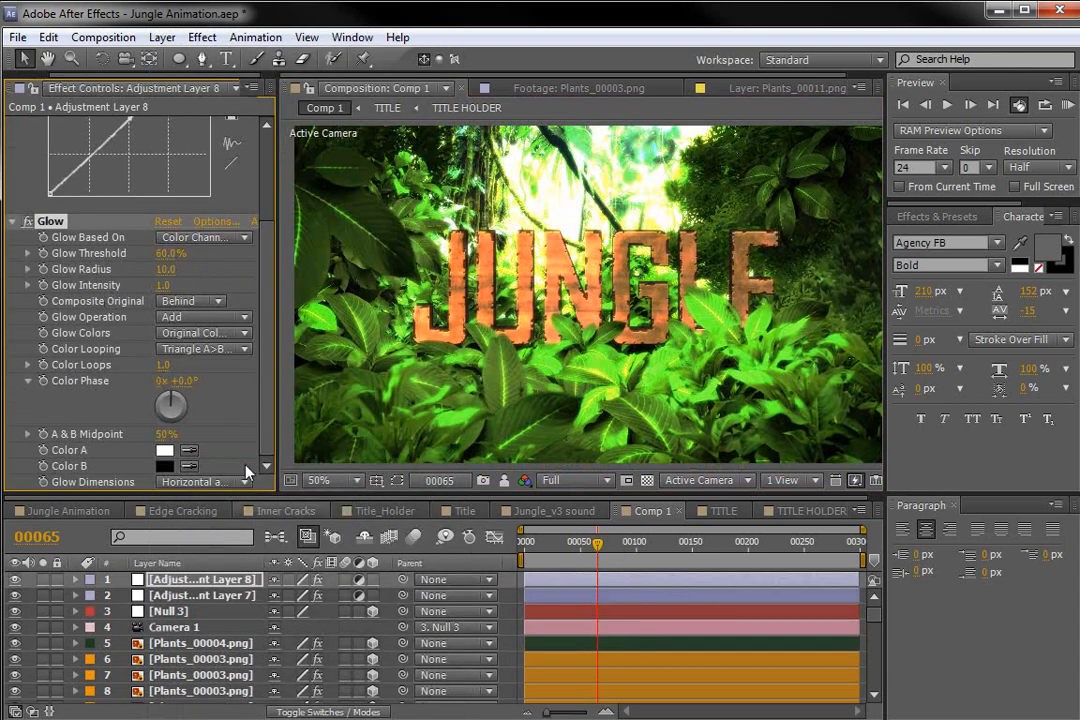
- Raise the RGB midtones of the Extended BG layer's Curves to brighten the background
{"action": "scroll", "coordinate": [203, 686], "scroll_direction": "down", "scroll_amount": 15}
{"action": "left_click", "coordinate": [166, 697]}
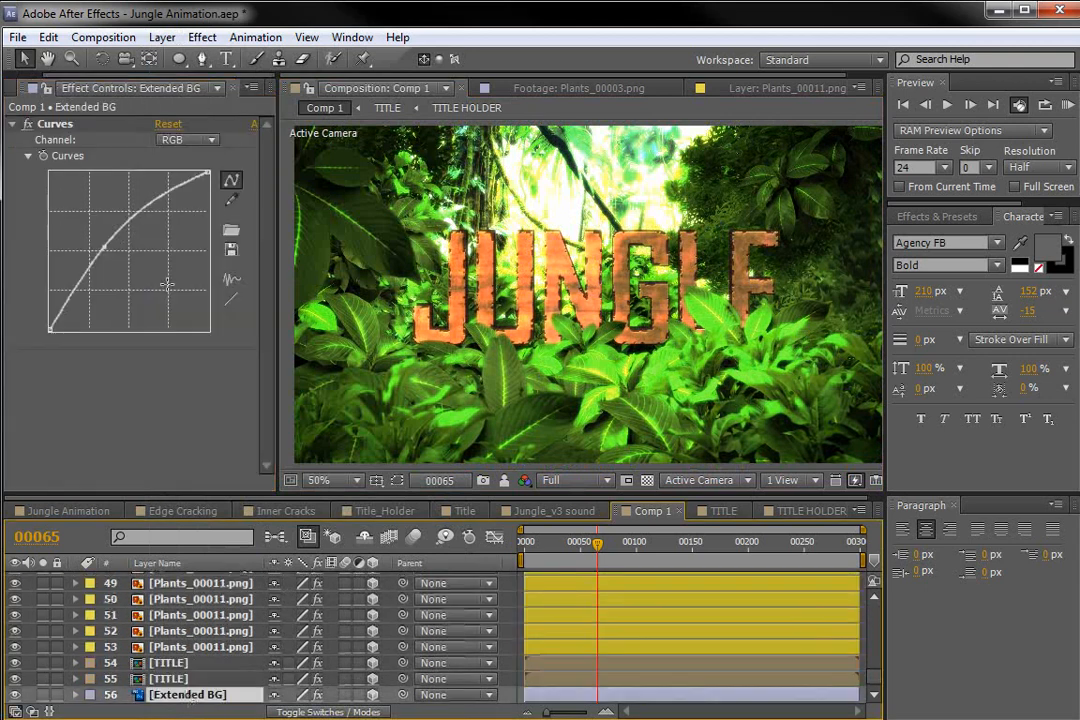
{"action": "left_click_drag", "start_coordinate": [107, 243], "coordinate": [101, 250]}
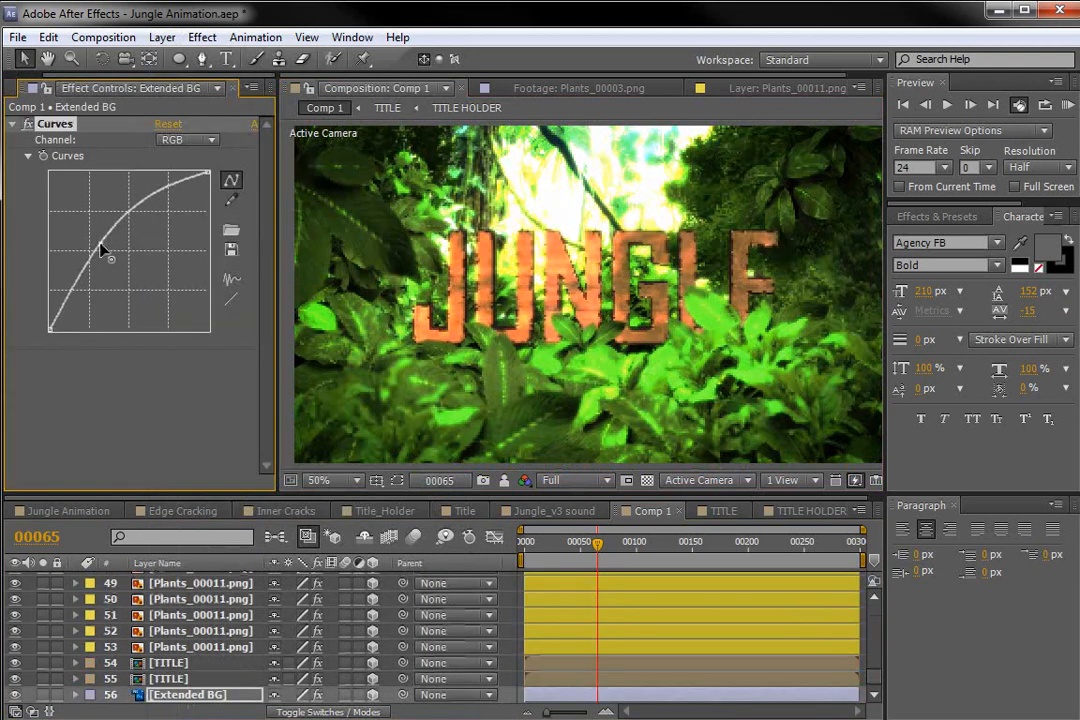
{"action": "left_click_drag", "start_coordinate": [875, 687], "coordinate": [880, 609]}
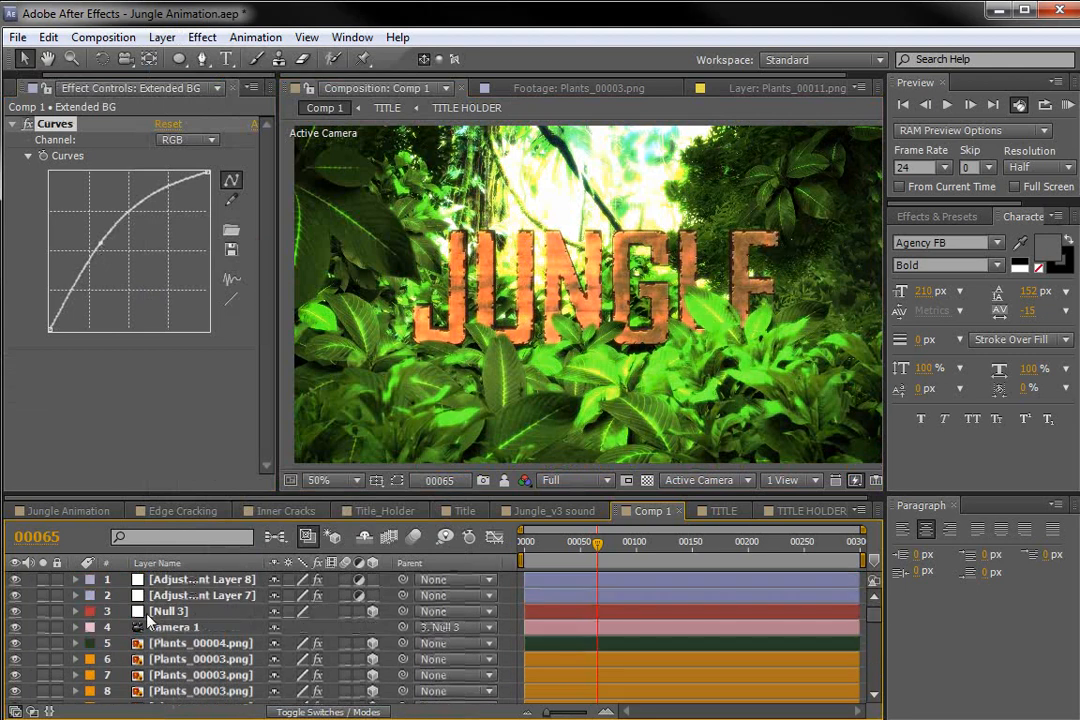
- Rename the top adjustment layer to CC
{"action": "left_click", "coordinate": [177, 580]}
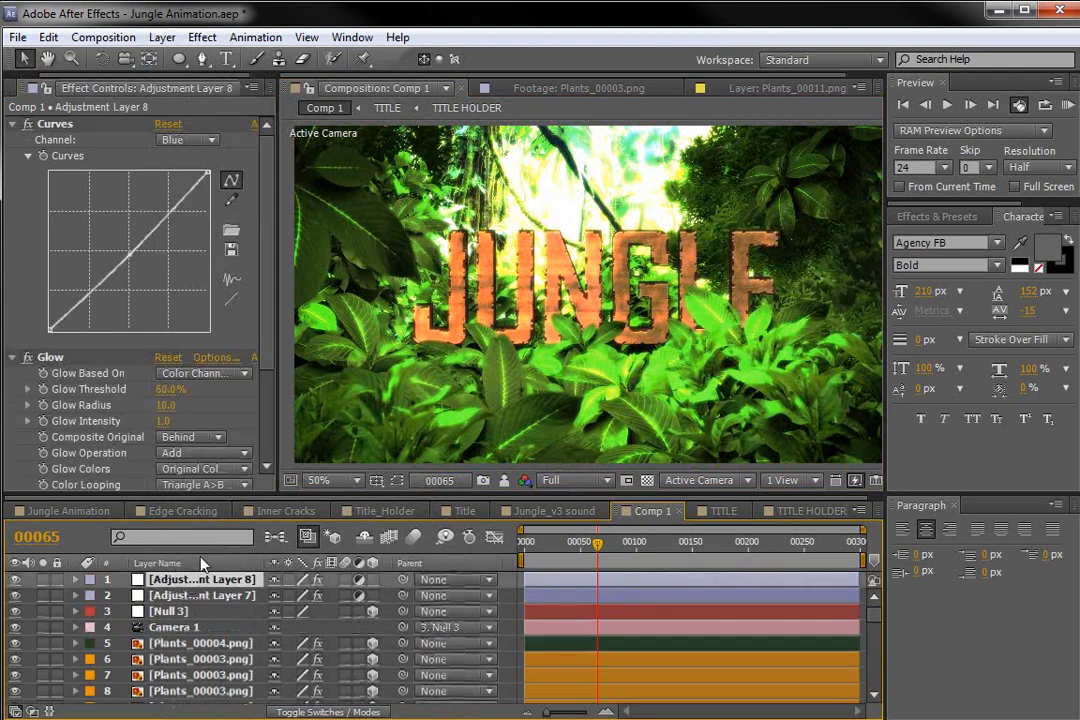
{"action": "key", "text": "Return"}
{"action": "type", "text": "CC"}
{"action": "key", "text": "Return"}
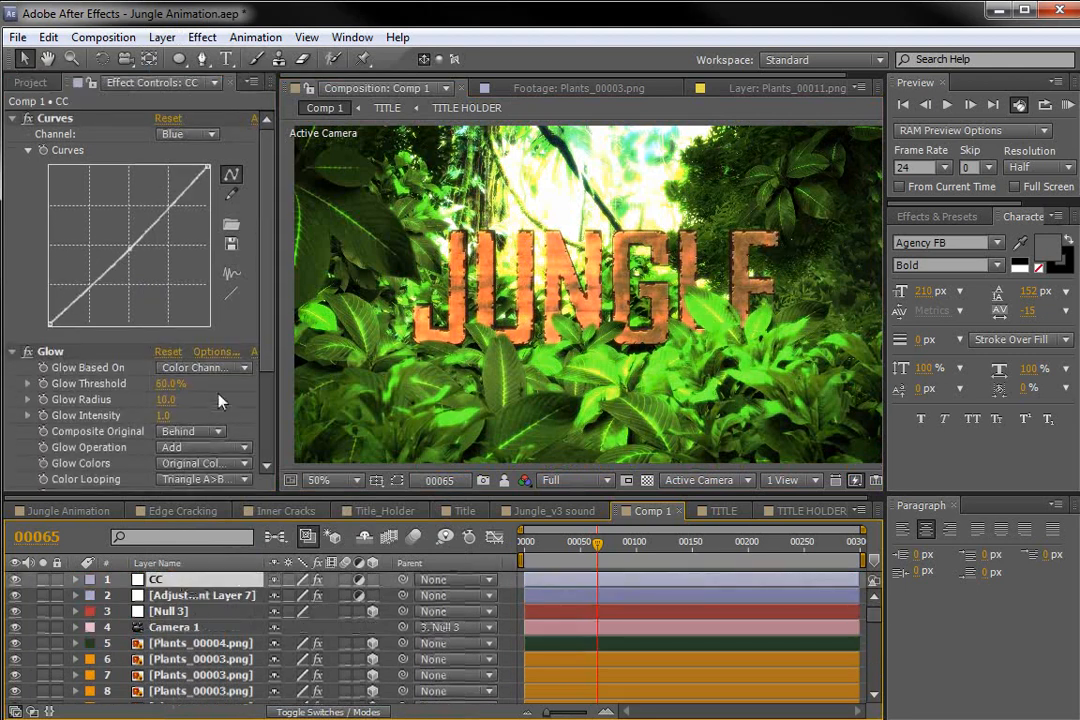
- Set the CC layer's Glow Threshold to 86.7% and its Glow Radius to 245
{"action": "left_click_drag", "start_coordinate": [158, 392], "coordinate": [268, 284]}
{"action": "scroll", "coordinate": [268, 284], "scroll_direction": "down", "scroll_amount": 3}
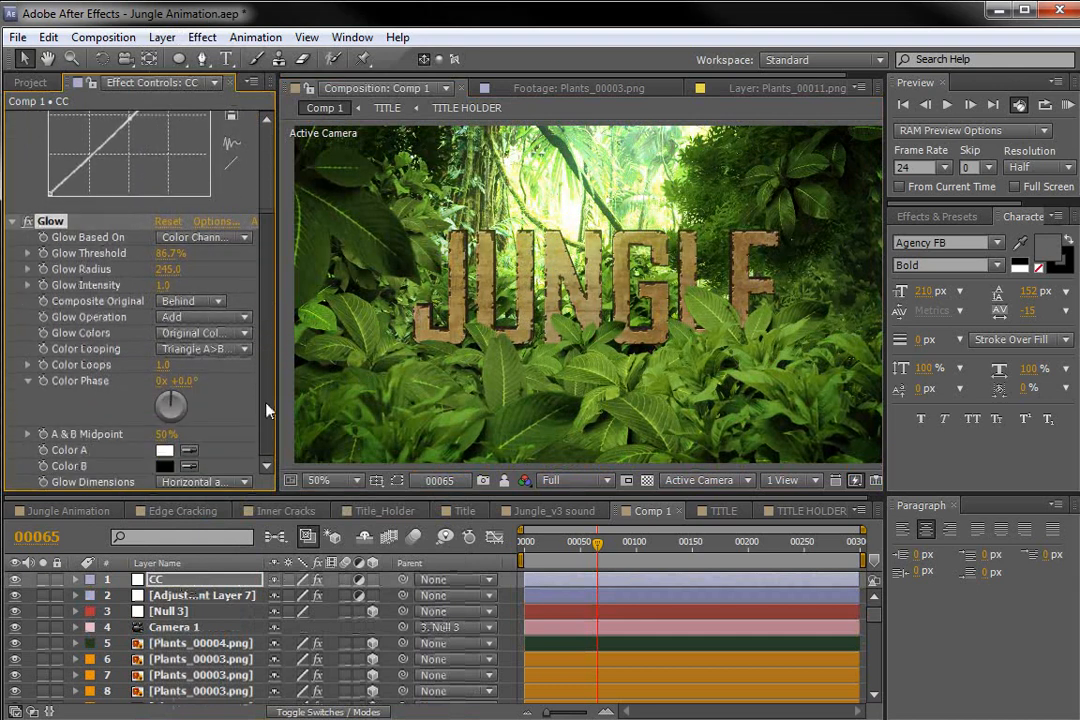
- Set the Glow effect's Color A to a light orange and Color B to the orange F17834
{"action": "left_click", "coordinate": [165, 452]}
{"action": "left_click_drag", "start_coordinate": [693, 594], "coordinate": [691, 583]}
{"action": "left_click_drag", "start_coordinate": [532, 397], "coordinate": [539, 360]}
{"action": "left_click", "coordinate": [822, 372]}
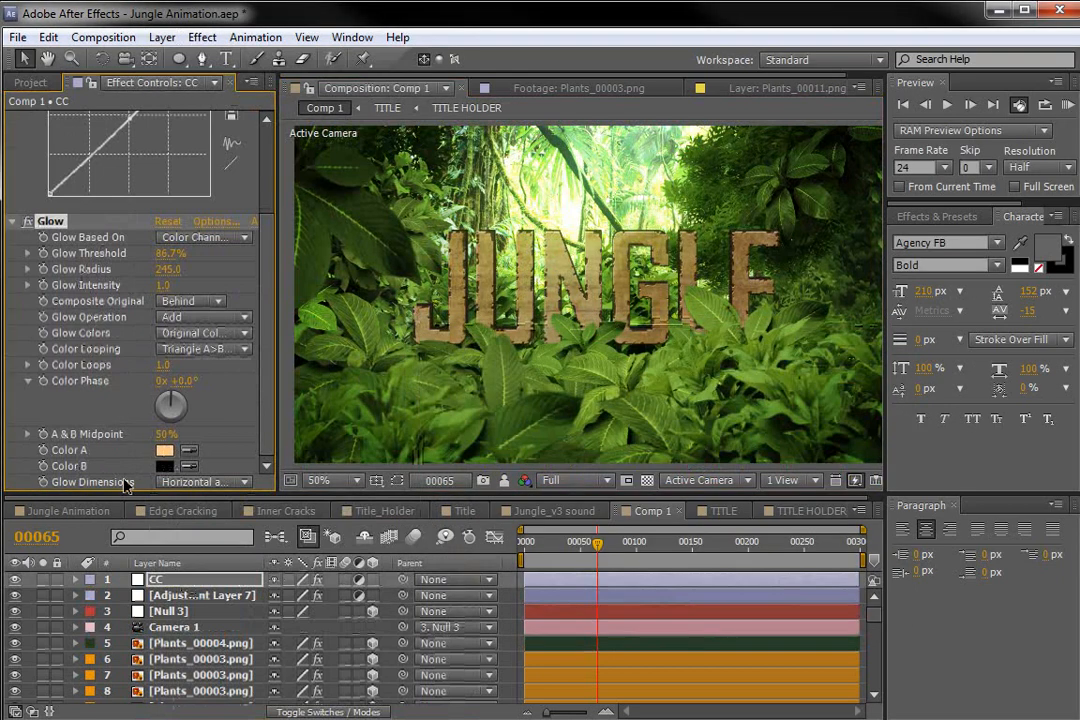
{"action": "left_click", "coordinate": [165, 466]}
{"action": "left_click", "coordinate": [693, 598]}
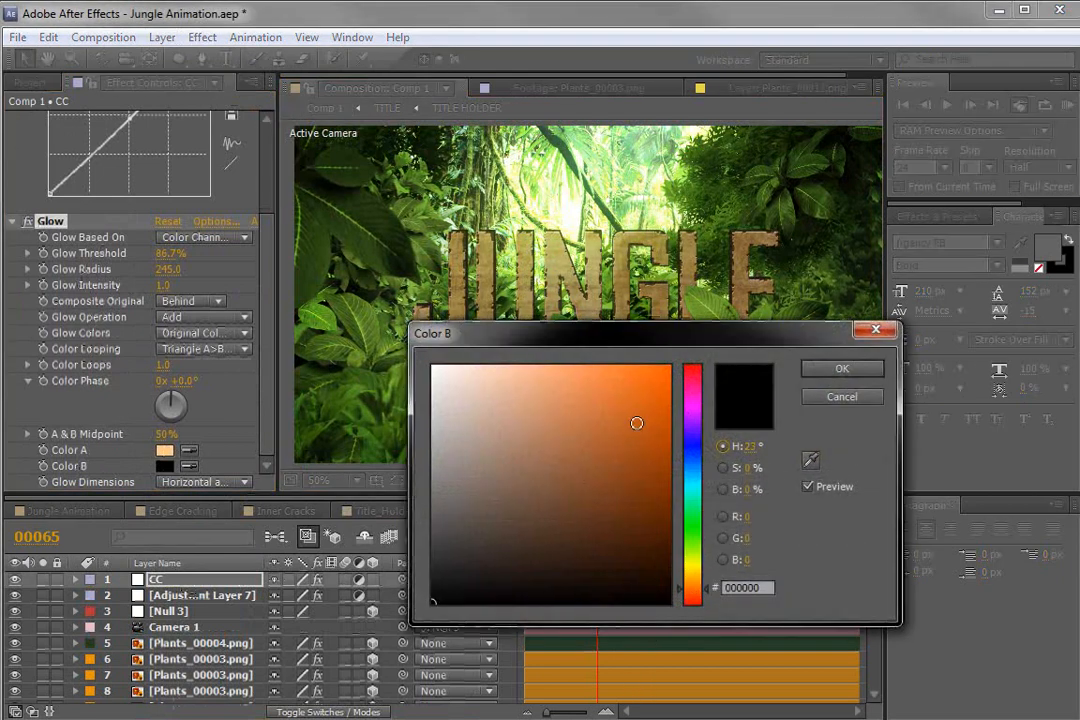
{"action": "left_click", "coordinate": [634, 382]}
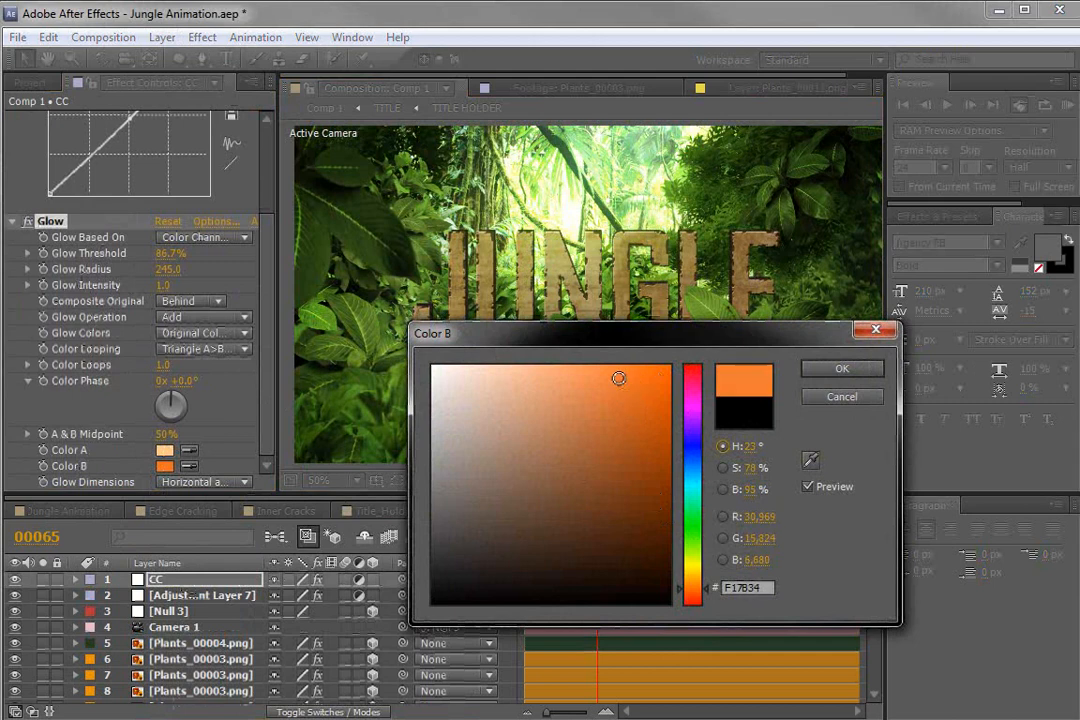
{"action": "left_click", "coordinate": [842, 369]}
- Switch Glow Colors to A & B Colors and raise the Glow Intensity to 4.5 and the Glow Radius to 509
{"action": "left_click_drag", "start_coordinate": [164, 288], "coordinate": [267, 285]}
{"action": "left_click_drag", "start_coordinate": [172, 268], "coordinate": [197, 268]}
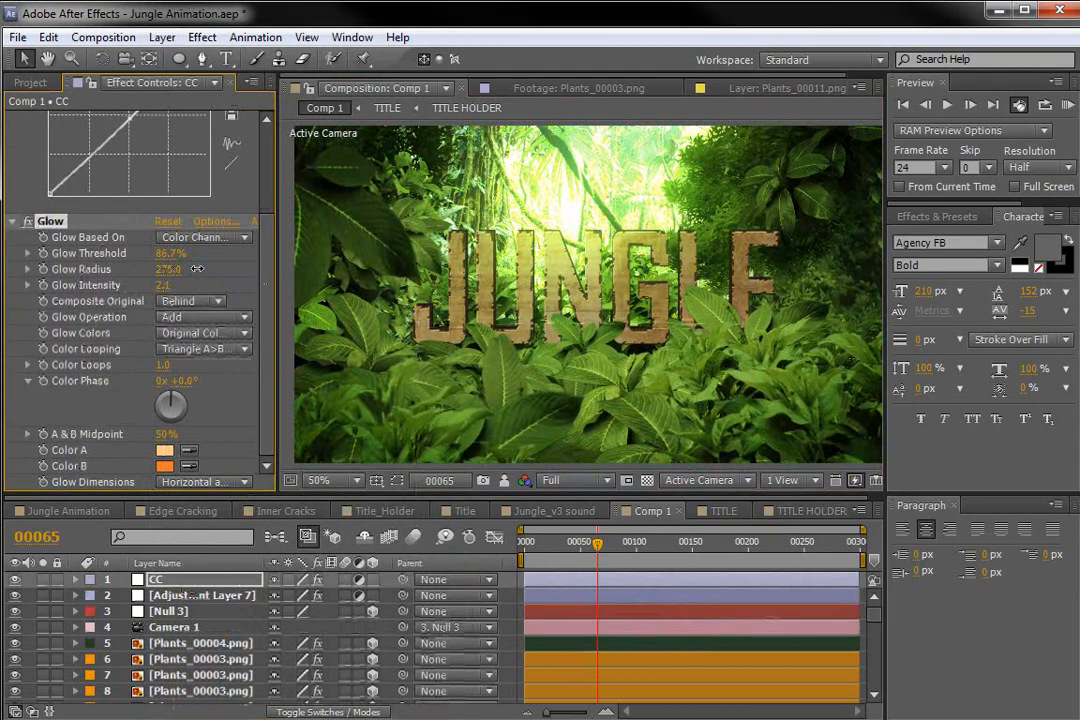
{"action": "left_click_drag", "start_coordinate": [265, 264], "coordinate": [236, 269]}
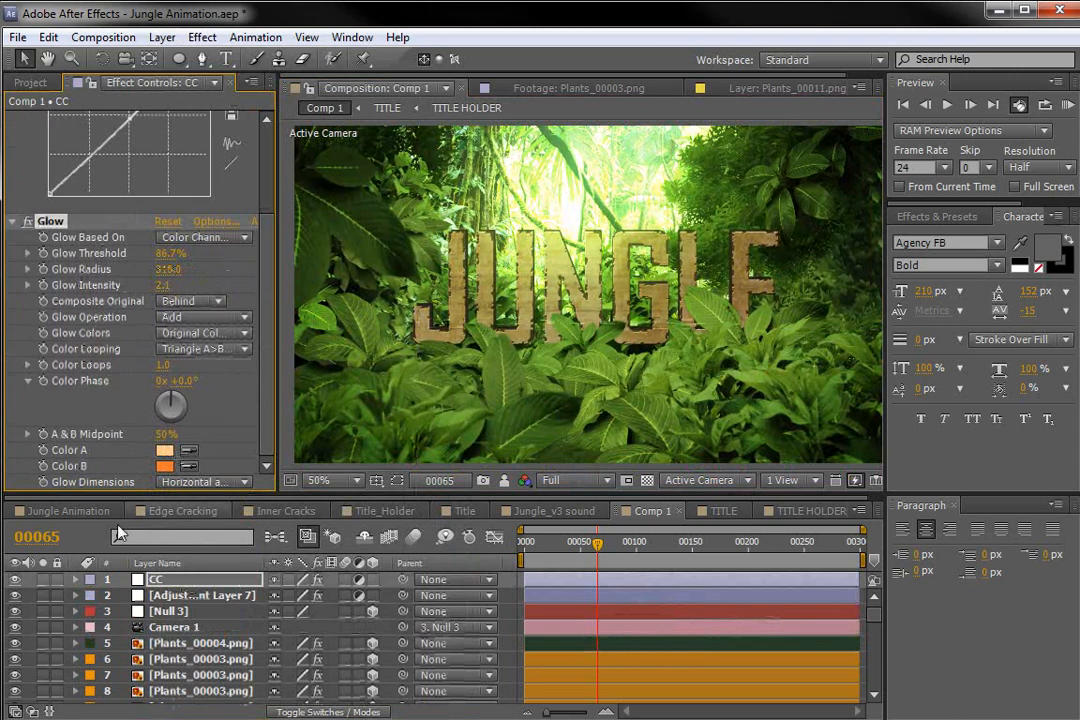
{"action": "left_click", "coordinate": [183, 338]}
{"action": "left_click", "coordinate": [190, 374]}
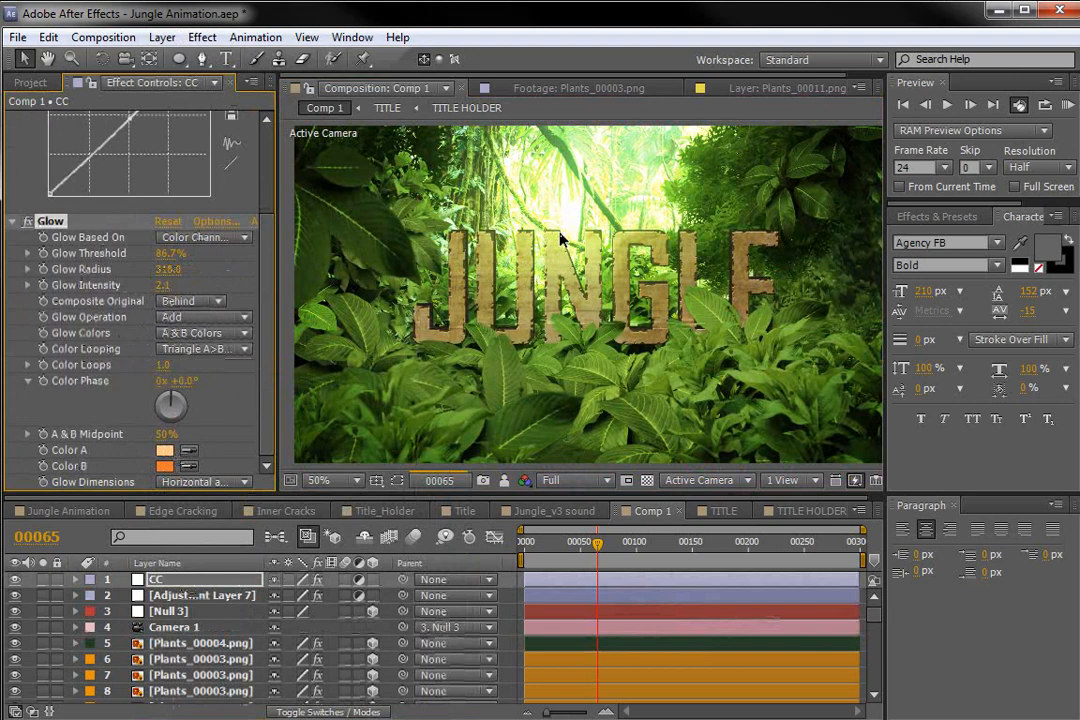
{"action": "left_click_drag", "start_coordinate": [162, 288], "coordinate": [371, 277]}
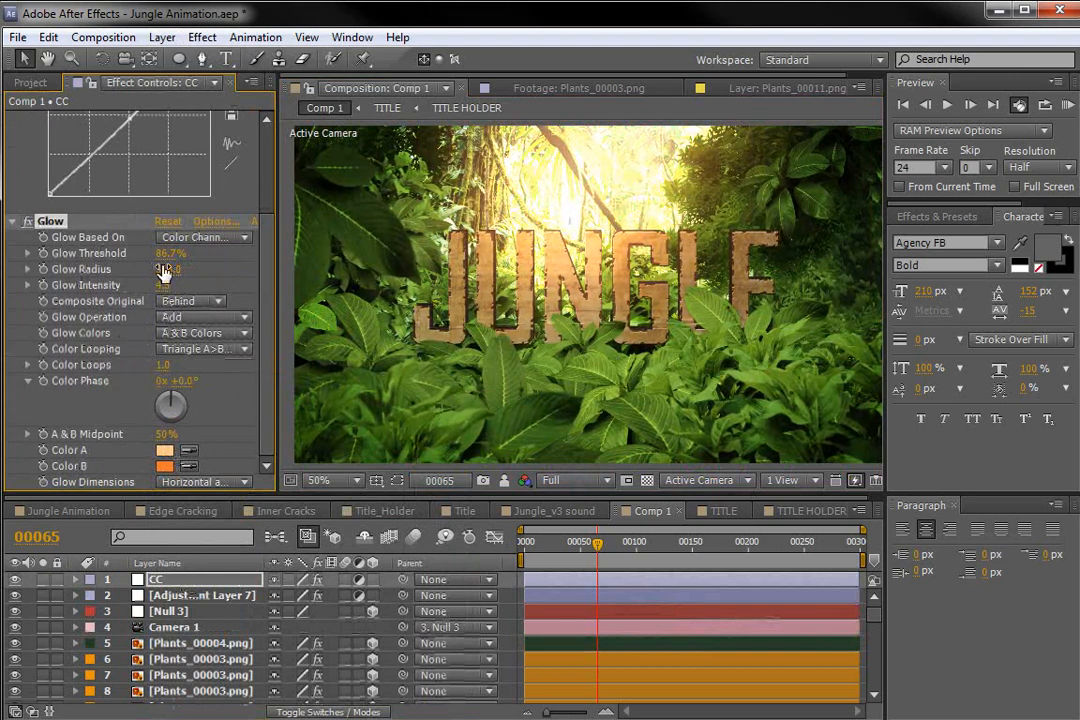
{"action": "left_click_drag", "start_coordinate": [165, 271], "coordinate": [268, 257]}
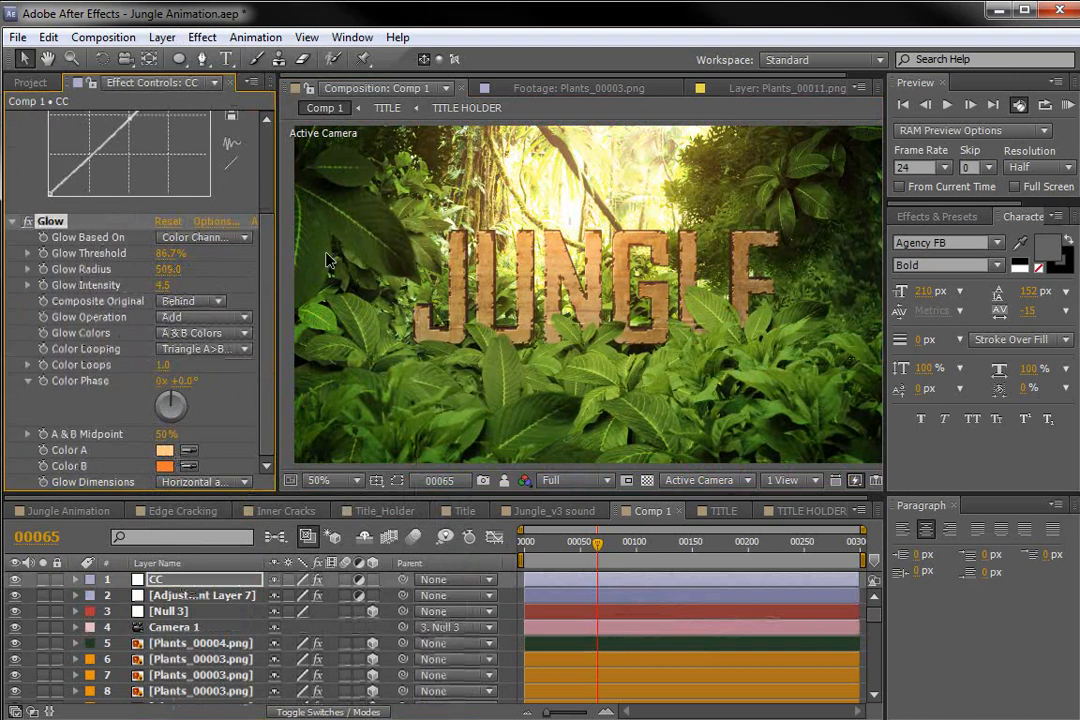
{"action": "left_click_drag", "start_coordinate": [162, 285], "coordinate": [130, 285]}
- Move the current time to frame 87 and examine the glow on the title and background
{"action": "mouse_move", "coordinate": [613, 547]}
{"action": "left_mouse_down"}
{"action": "mouse_move", "coordinate": [527, 565]}
{"action": "mouse_move", "coordinate": [625, 565]}
{"action": "left_mouse_up"}
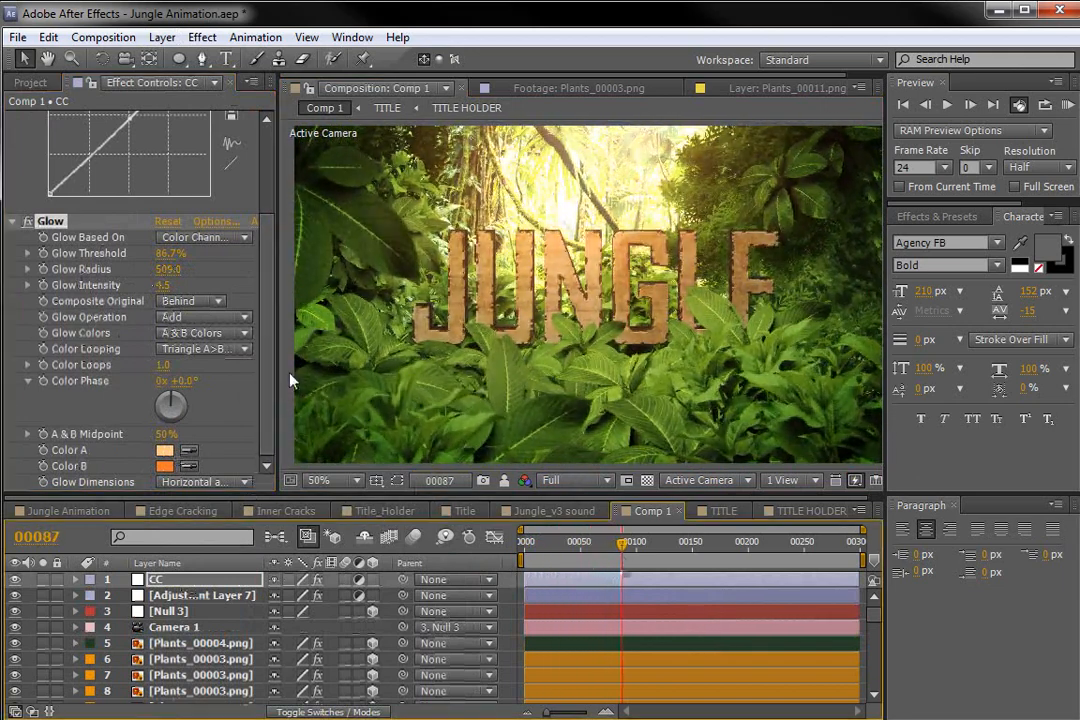
{"action": "key", "text": "grave"}
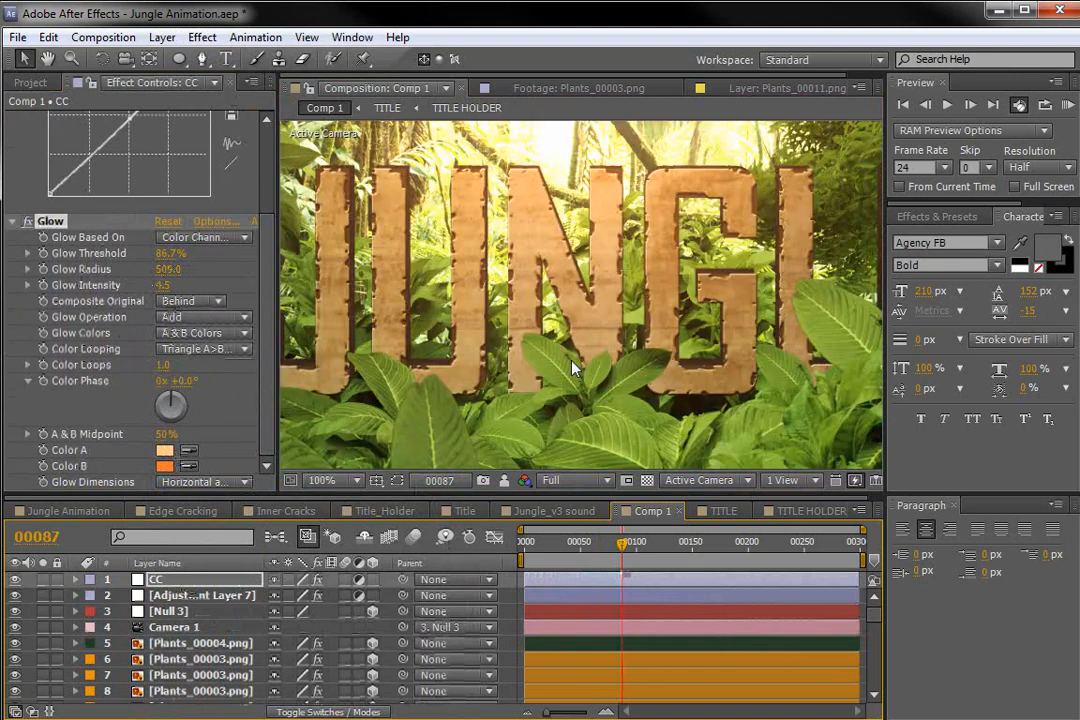
{"action": "key", "text": "grave"}
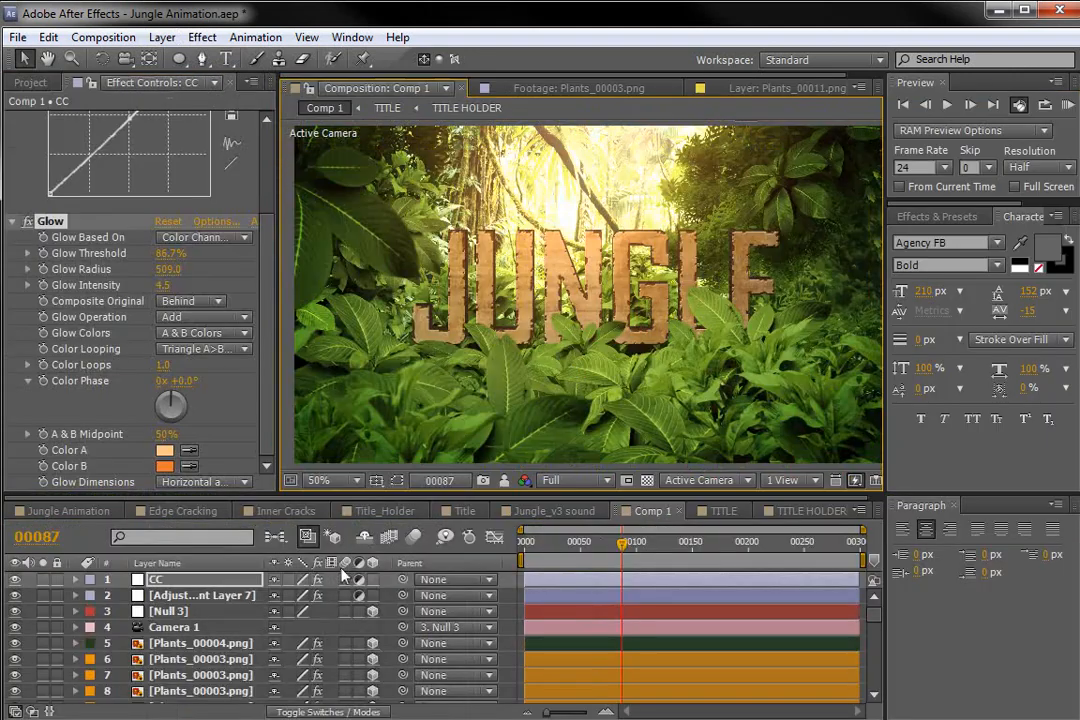
- Turn on motion blur for all layers in Comp 1 and enable it for the composition at frame 26
{"action": "left_click", "coordinate": [187, 594]}
{"action": "key", "text": "ctrl+a"}
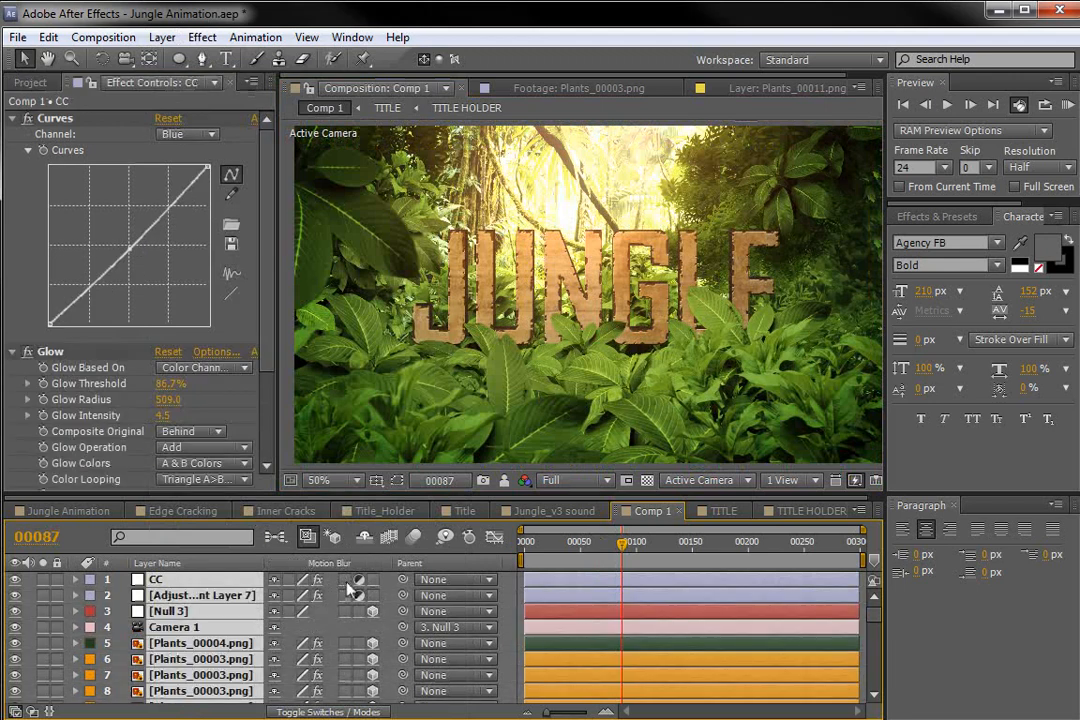
{"action": "left_click", "coordinate": [346, 581]}
{"action": "left_click", "coordinate": [563, 629]}
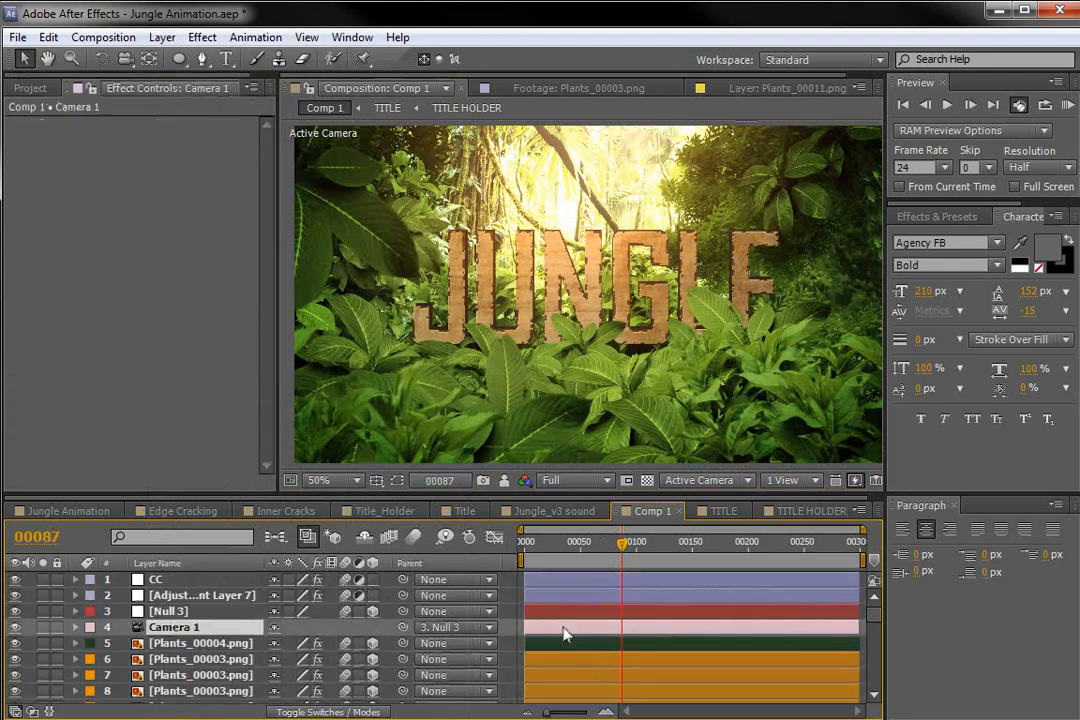
{"action": "left_click_drag", "start_coordinate": [586, 540], "coordinate": [553, 564]}
{"action": "left_click", "coordinate": [419, 541]}
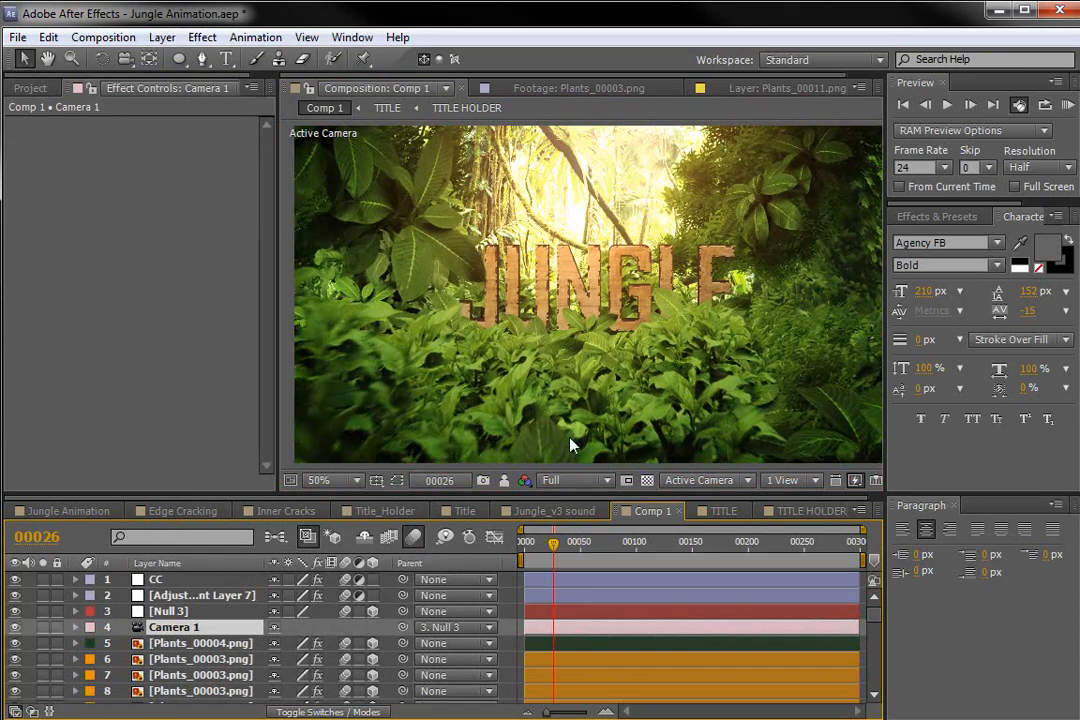
- Check the motion blur on the plants and title during the camera move at frames 50, 76 and 20
{"action": "key", "text": "space"}
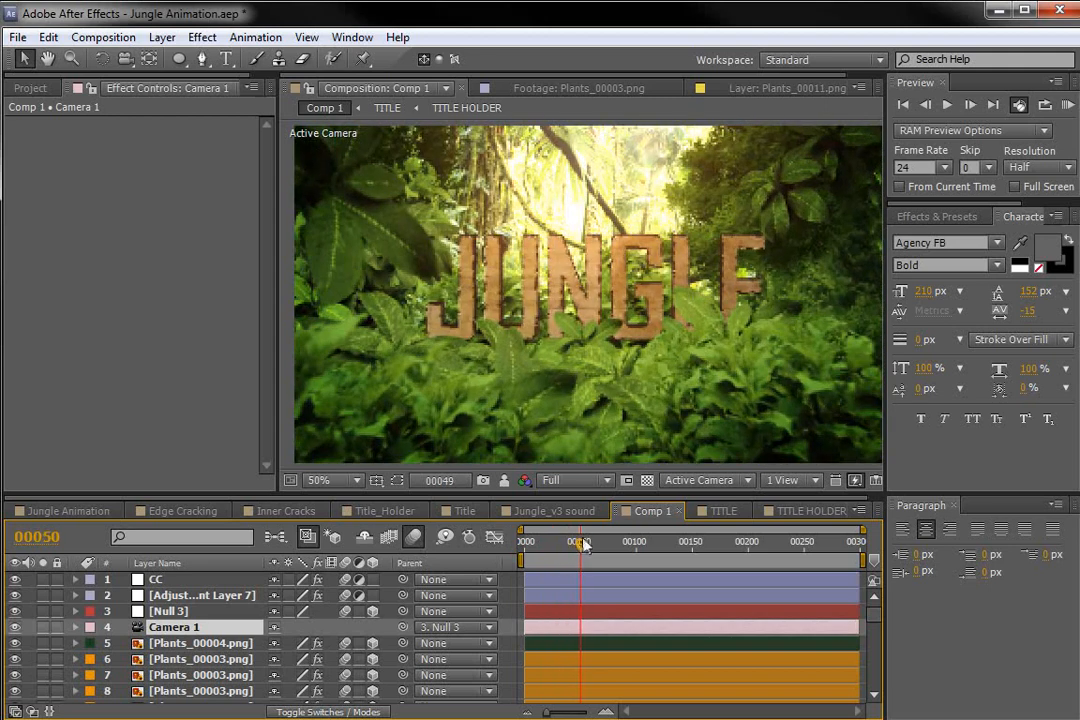
{"action": "left_click", "coordinate": [607, 542]}
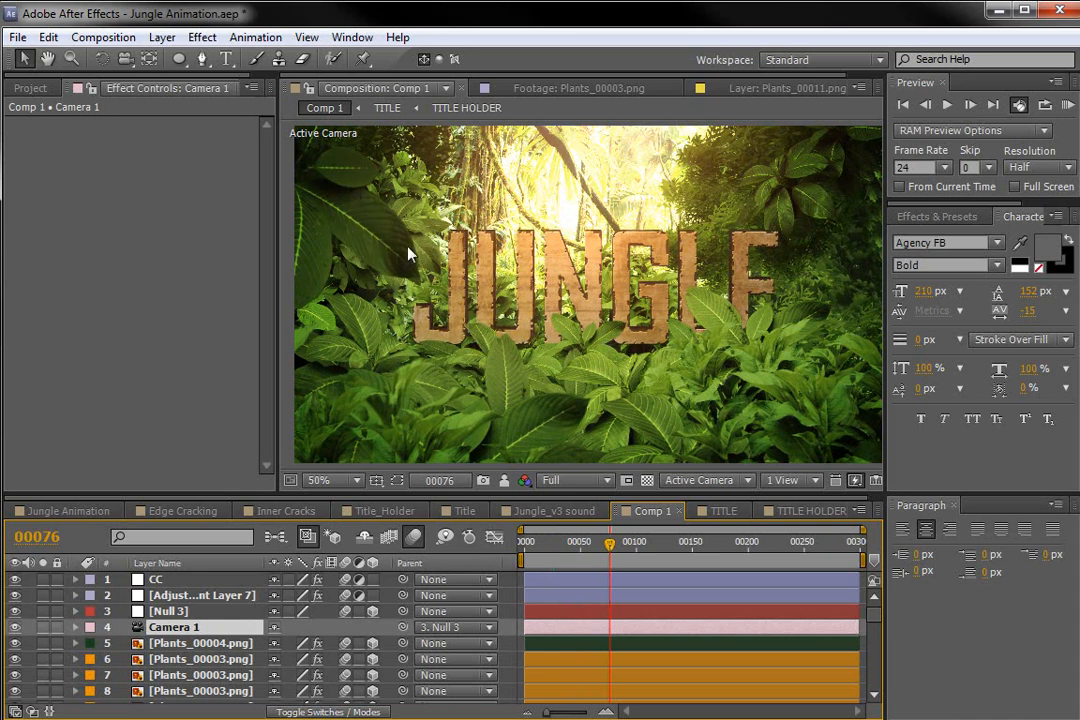
{"action": "left_click_drag", "start_coordinate": [576, 545], "coordinate": [548, 550]}
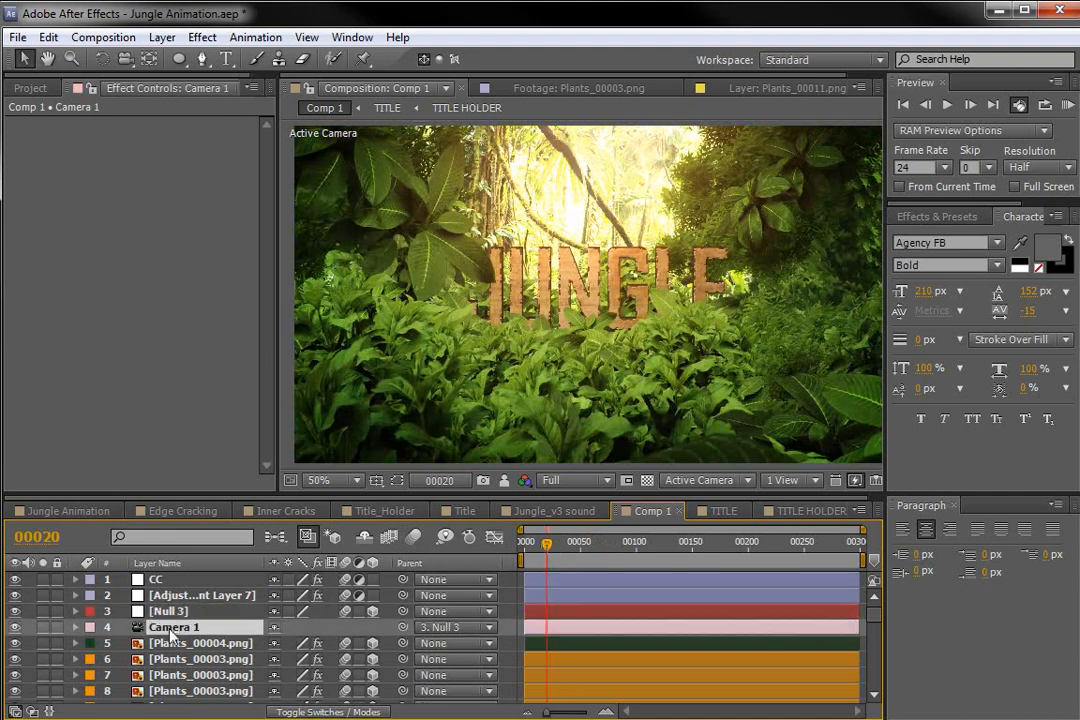
- Turn on Camera 1's Depth of Field and raise its Aperture to 122.7 pixels
{"action": "key", "text": "a"}
{"action": "key", "text": "a"}
{"action": "scroll", "coordinate": [310, 650], "scroll_direction": "down", "scroll_amount": 2}
{"action": "scroll", "coordinate": [283, 606], "scroll_direction": "up", "scroll_amount": 2}
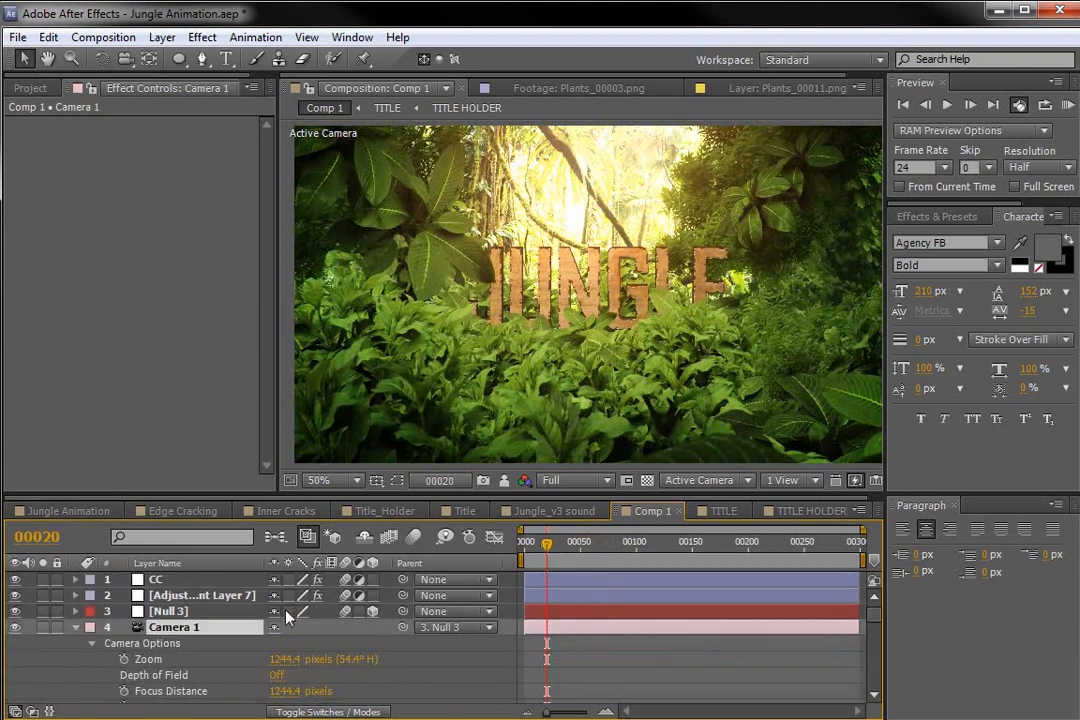
{"action": "left_click_drag", "start_coordinate": [298, 493], "coordinate": [298, 448]}
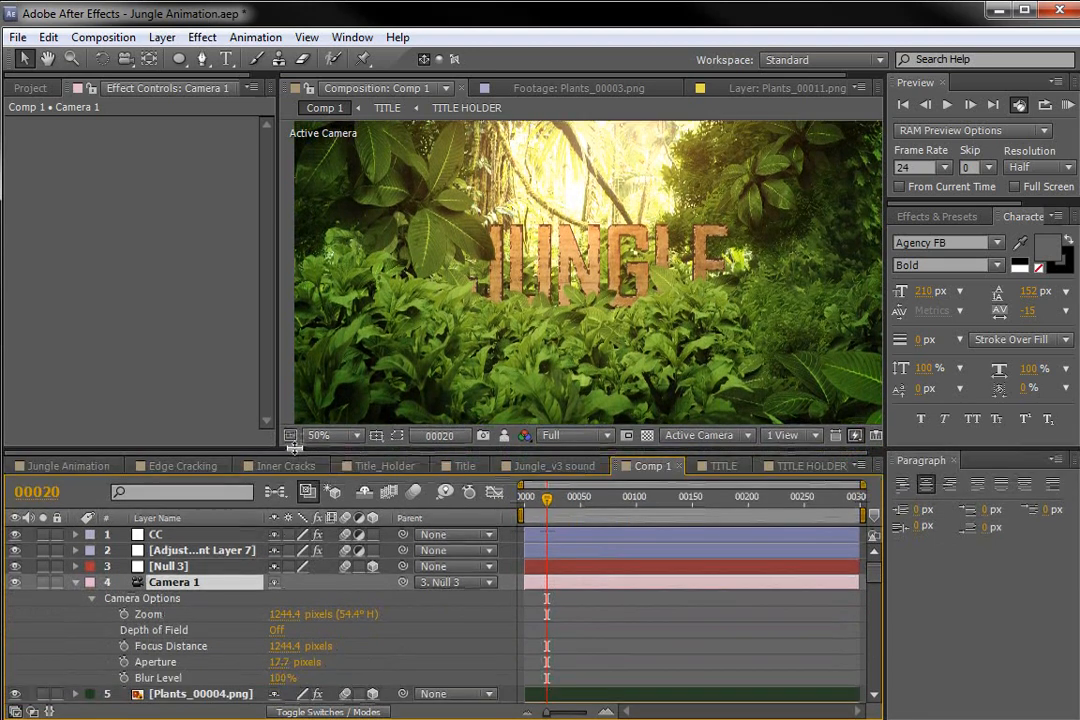
{"action": "left_click", "coordinate": [278, 630]}
{"action": "left_click_drag", "start_coordinate": [288, 662], "coordinate": [360, 650]}
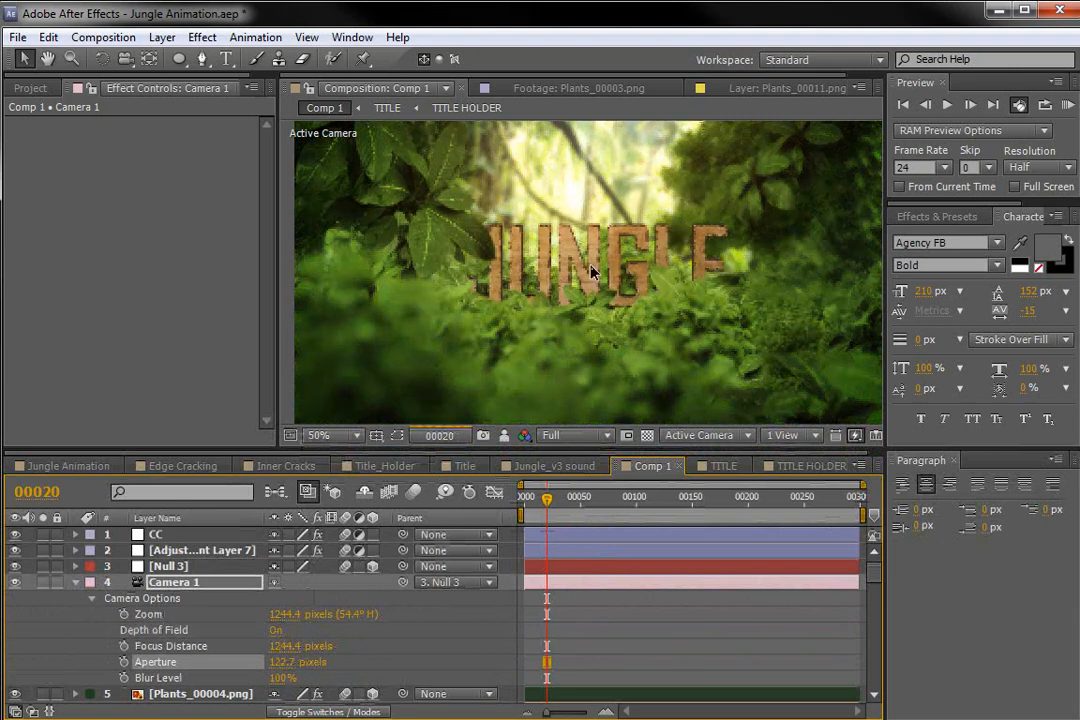
- Examine the camera's depth-of-field blur around the title at frame 68 in an enlarged view
{"action": "left_click_drag", "start_coordinate": [591, 500], "coordinate": [600, 502]}
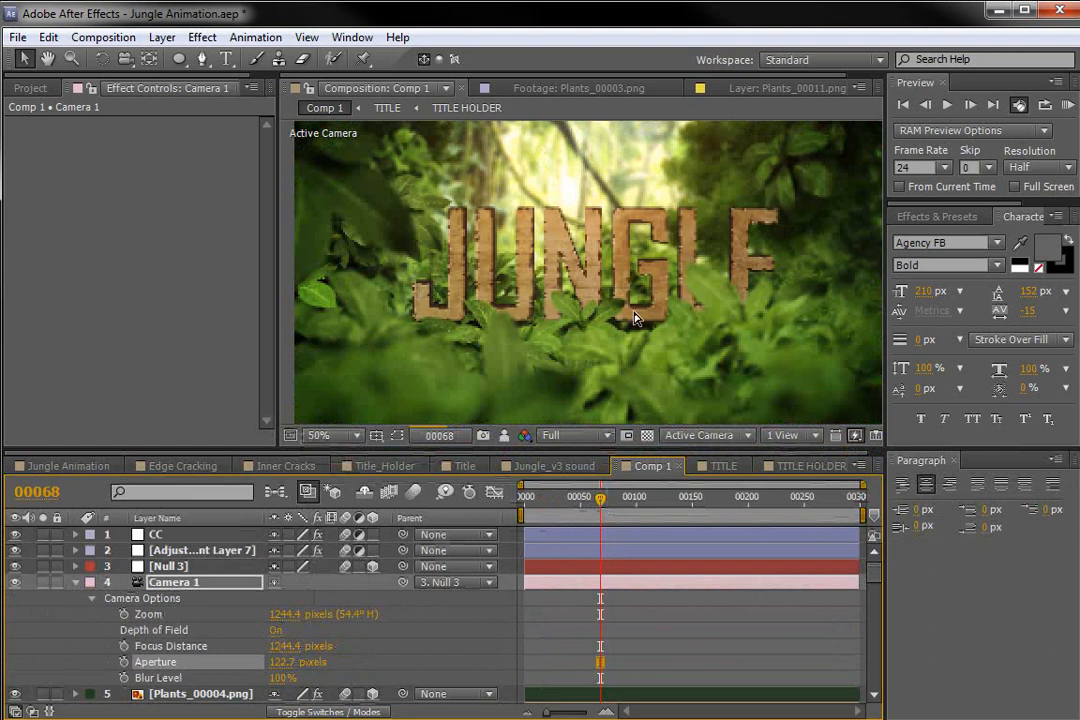
{"action": "key", "text": "grave"}
{"action": "scroll", "coordinate": [520, 438], "scroll_direction": "up", "scroll_amount": 2}
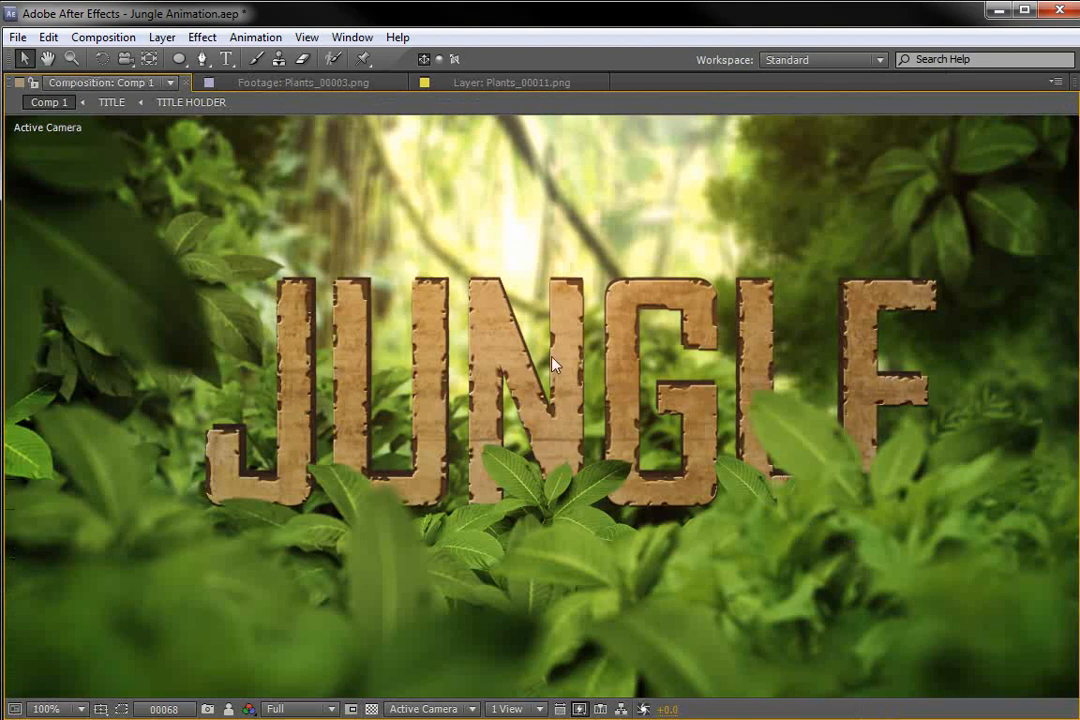
{"action": "key", "text": "grave"}
{"action": "scroll", "coordinate": [550, 300], "scroll_direction": "down", "scroll_amount": 2}
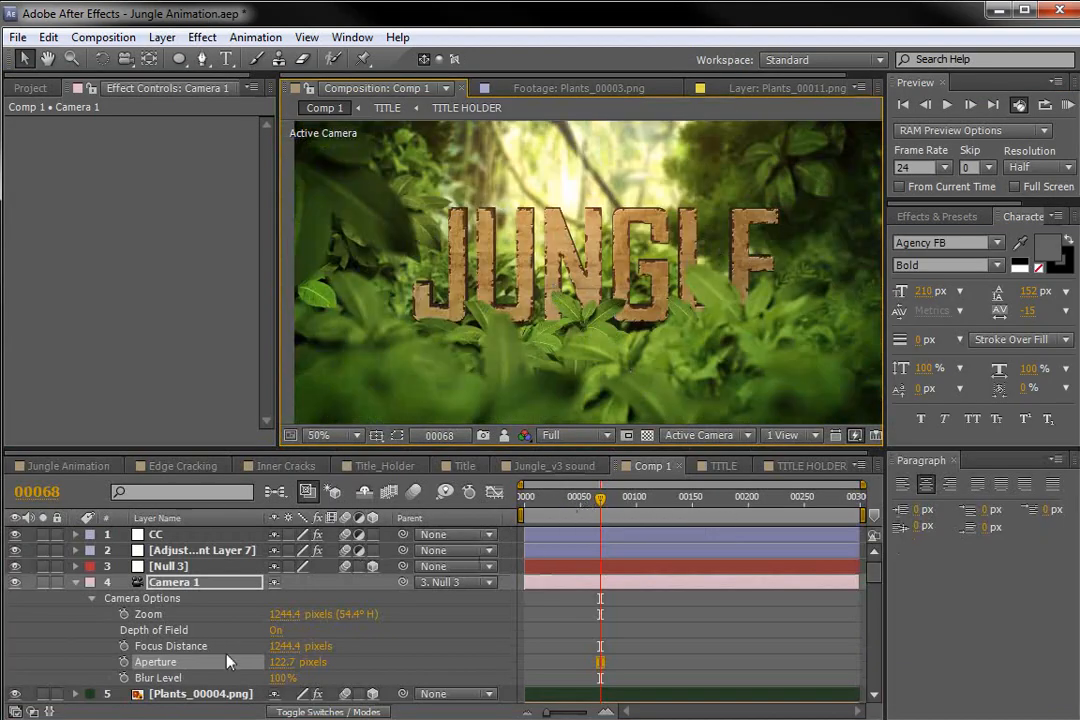
- Turn Camera 1's Depth of Field off and save the project
{"action": "left_click", "coordinate": [274, 630]}
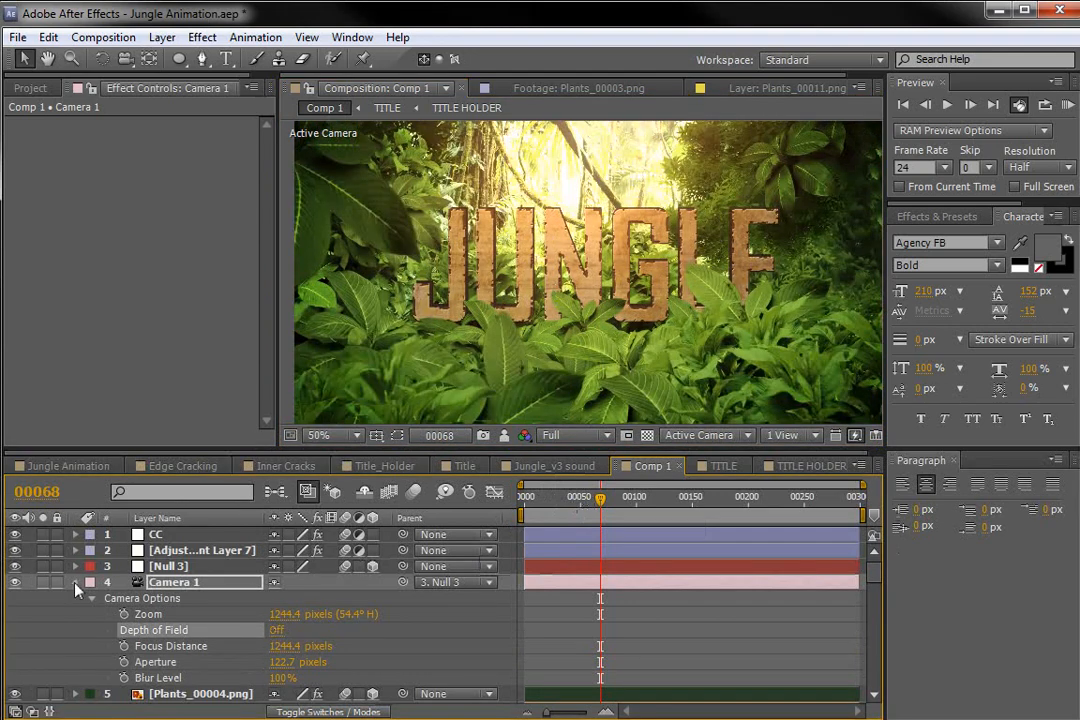
{"action": "left_click", "coordinate": [75, 582]}
{"action": "left_click", "coordinate": [548, 603]}
{"action": "scroll", "coordinate": [313, 602], "scroll_direction": "down", "scroll_amount": 2}
{"action": "scroll", "coordinate": [318, 598], "scroll_direction": "up", "scroll_amount": 2}
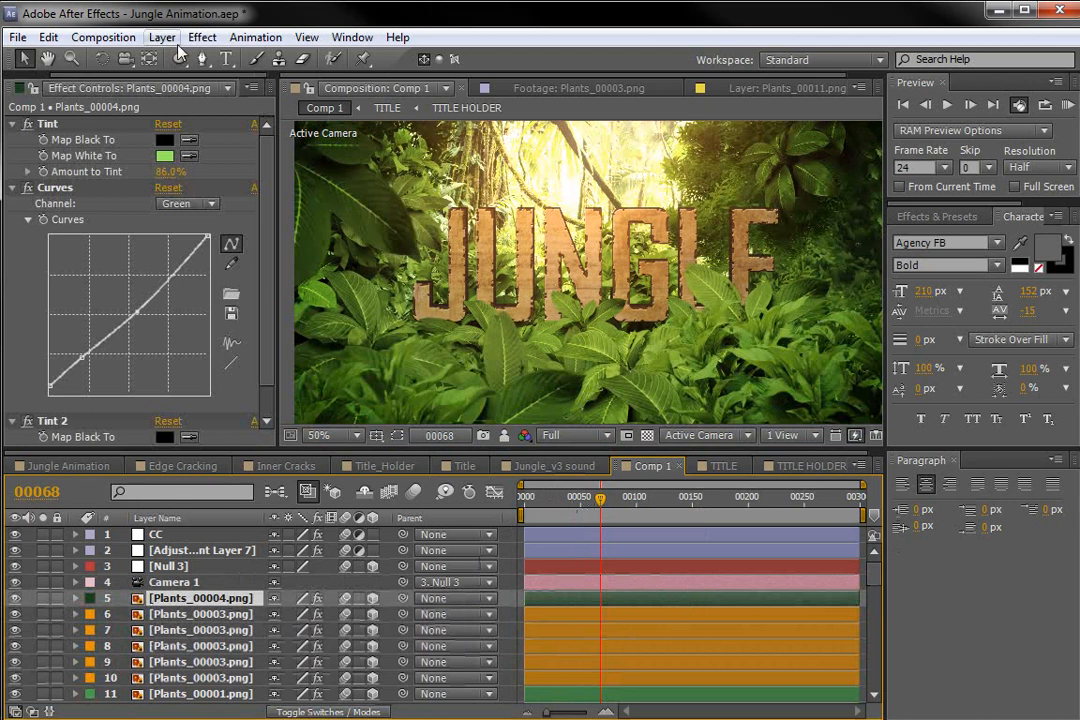
{"action": "left_click", "coordinate": [18, 37]}
{"action": "left_click", "coordinate": [45, 211]}
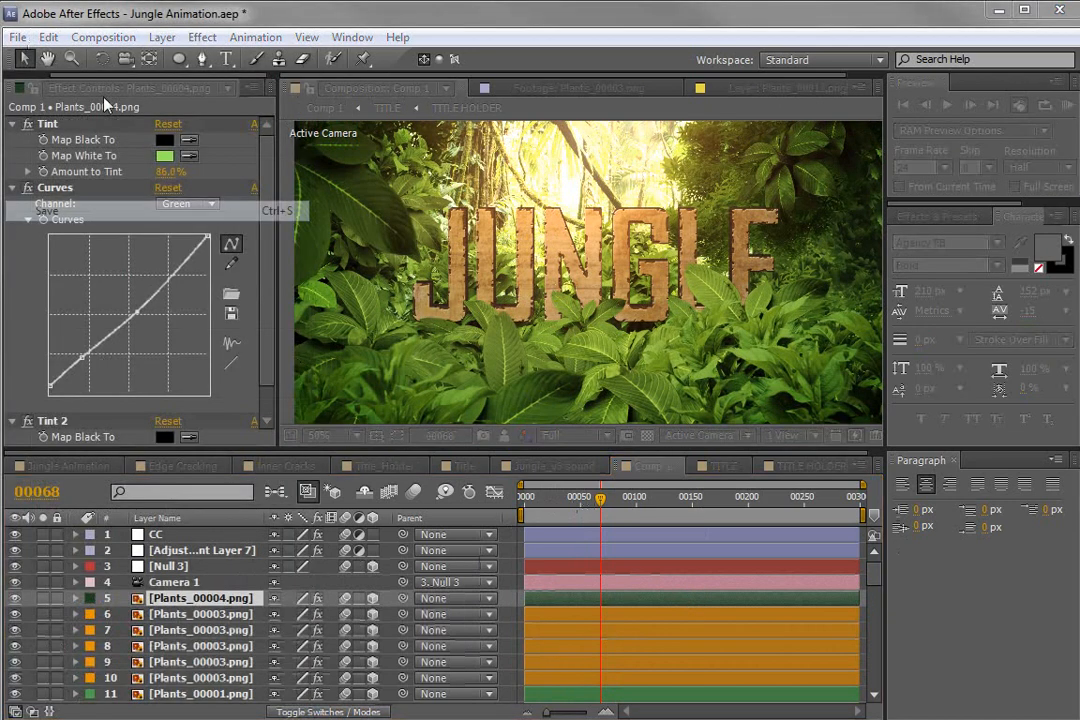
- Create a black 1280 x 720 px solid above the CC layer and solo it
{"action": "left_click", "coordinate": [162, 37]}
{"action": "left_click", "coordinate": [162, 37]}
{"action": "left_click", "coordinate": [162, 37]}
{"action": "mouse_move", "coordinate": [170, 62]}
{"action": "left_click", "coordinate": [560, 79]}
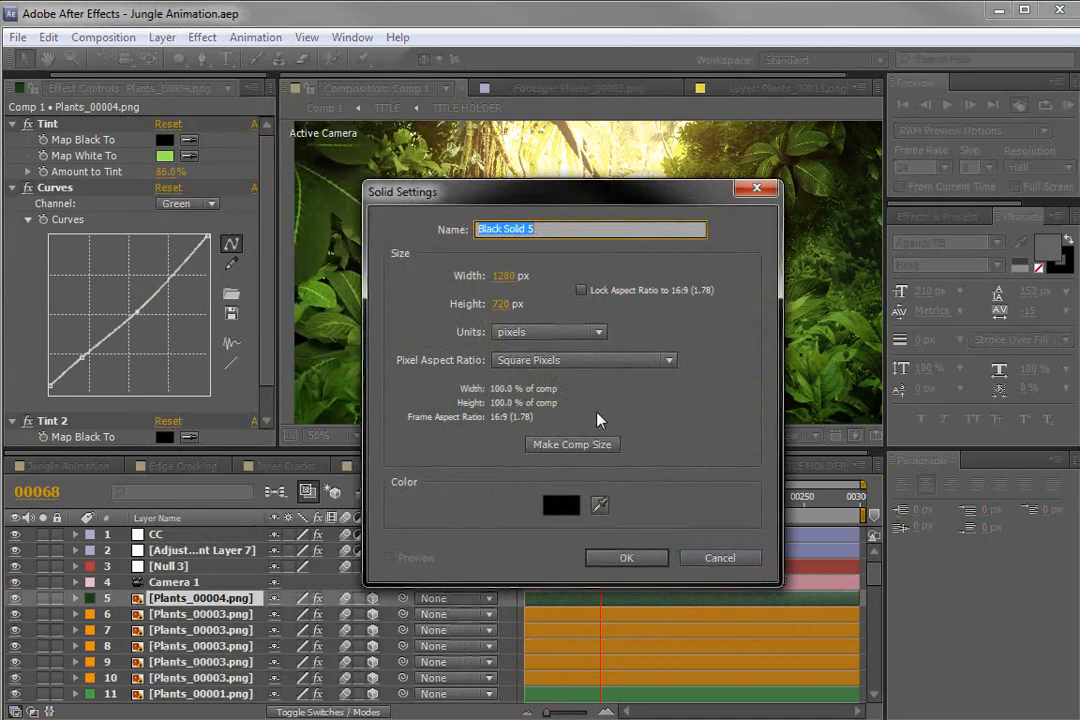
{"action": "left_click", "coordinate": [627, 558]}
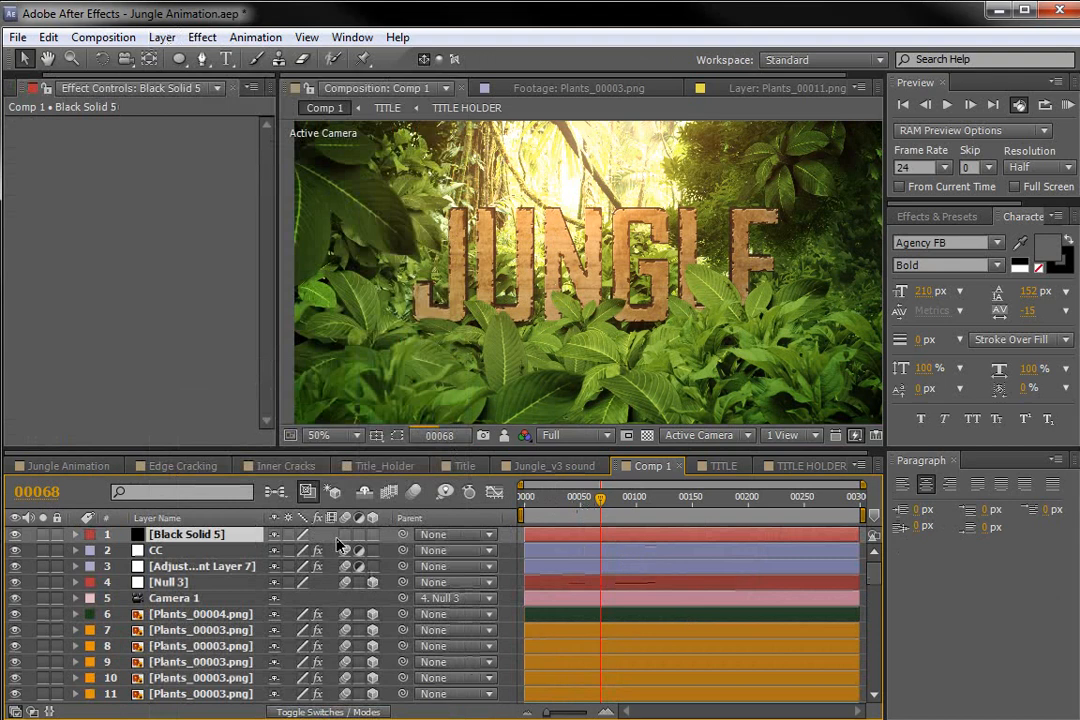
{"action": "left_click", "coordinate": [42, 534]}
- Search the effects for "part" and apply CC Particle World to the soloed black solid
{"action": "left_click", "coordinate": [923, 217]}
{"action": "double_click", "coordinate": [941, 237]}
{"action": "key", "text": "BackSpace"}
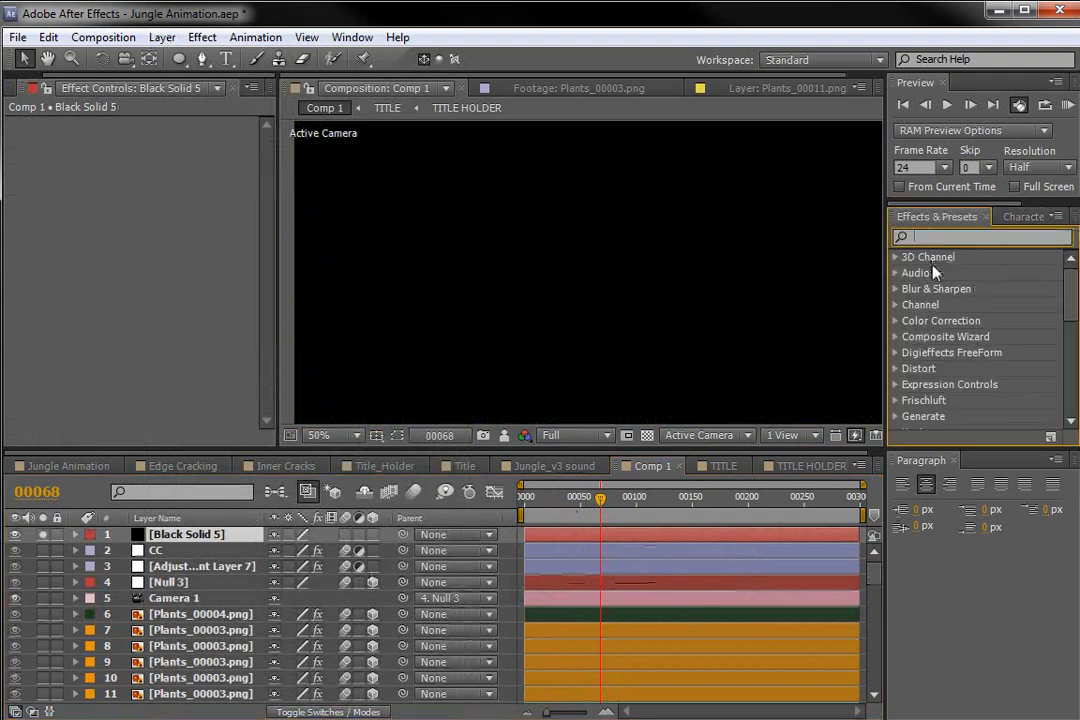
{"action": "type", "text": "part"}
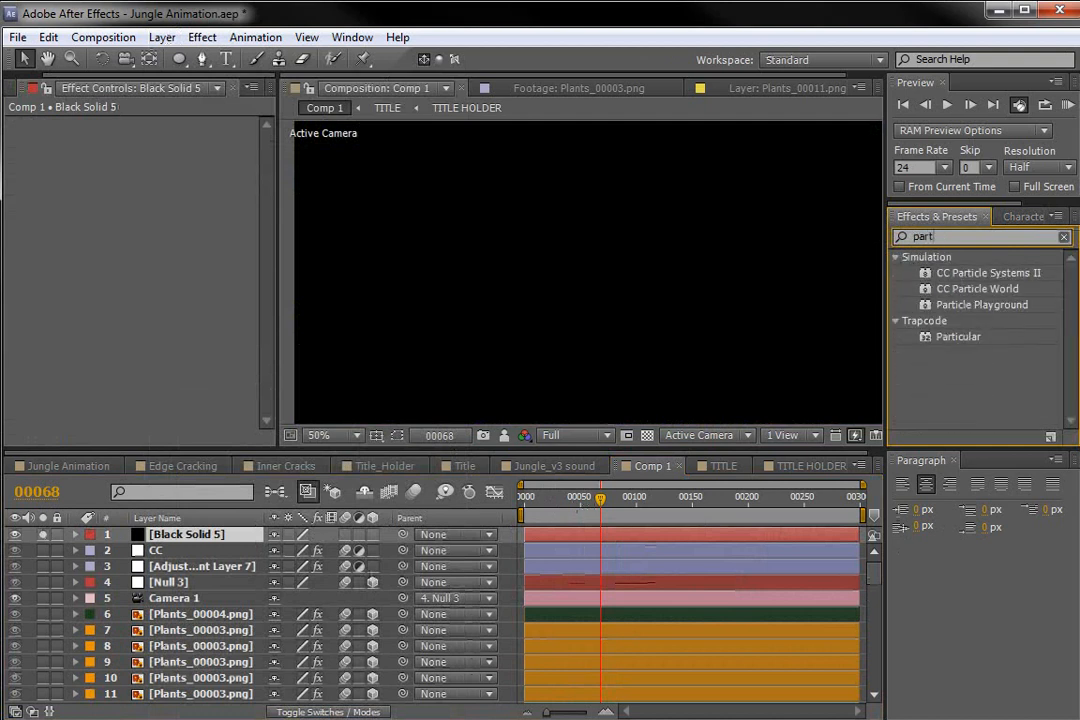
{"action": "left_click", "coordinate": [971, 290]}
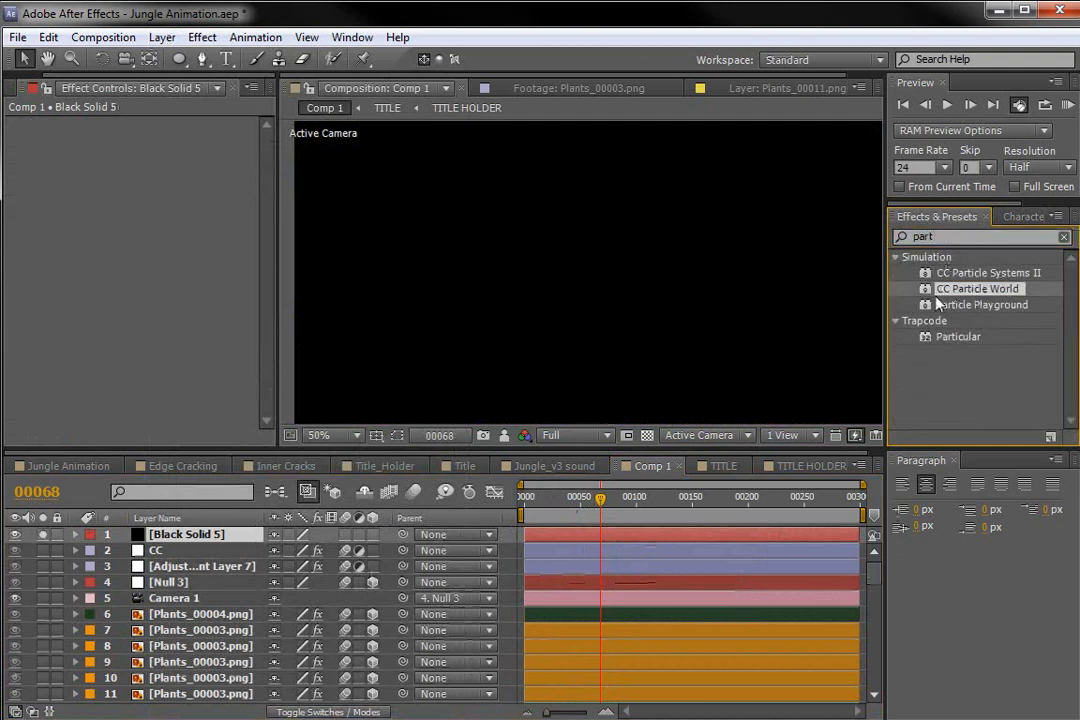
{"action": "left_click", "coordinate": [955, 337]}
{"action": "left_click", "coordinate": [955, 290]}
{"action": "left_click_drag", "start_coordinate": [961, 290], "coordinate": [595, 535]}
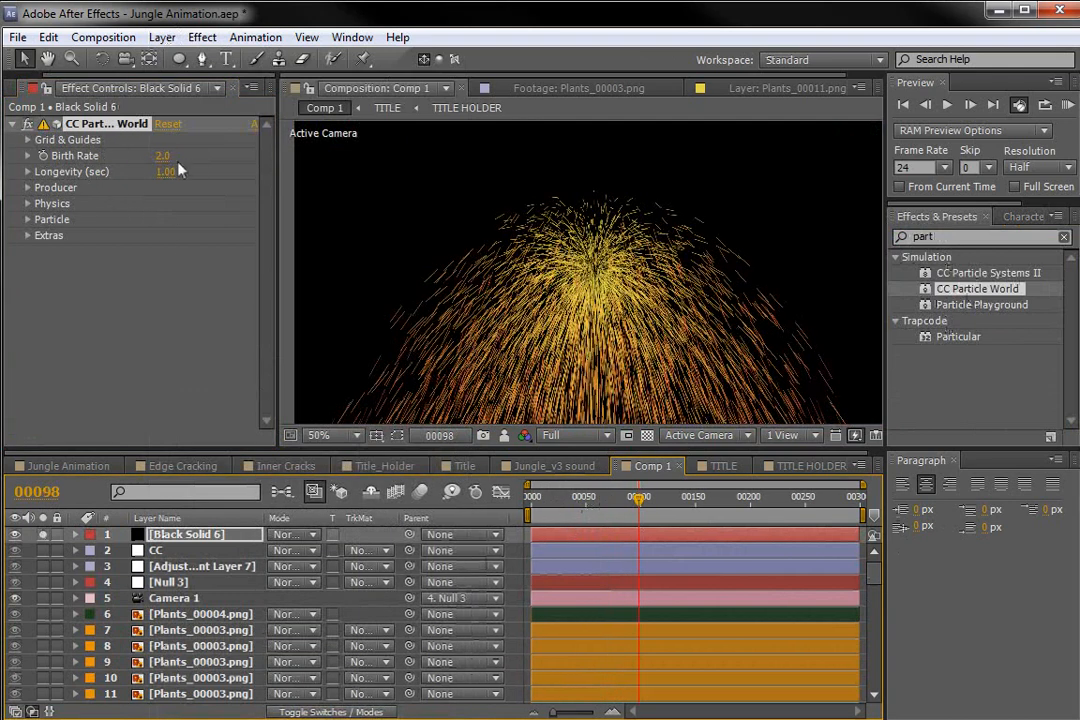
- Set the particles' Birth Rate to 1.0, Longevity to 25, and Producer Radius X, Y and Z to 0.625, 0.395 and 0.415
{"action": "left_click", "coordinate": [172, 158]}
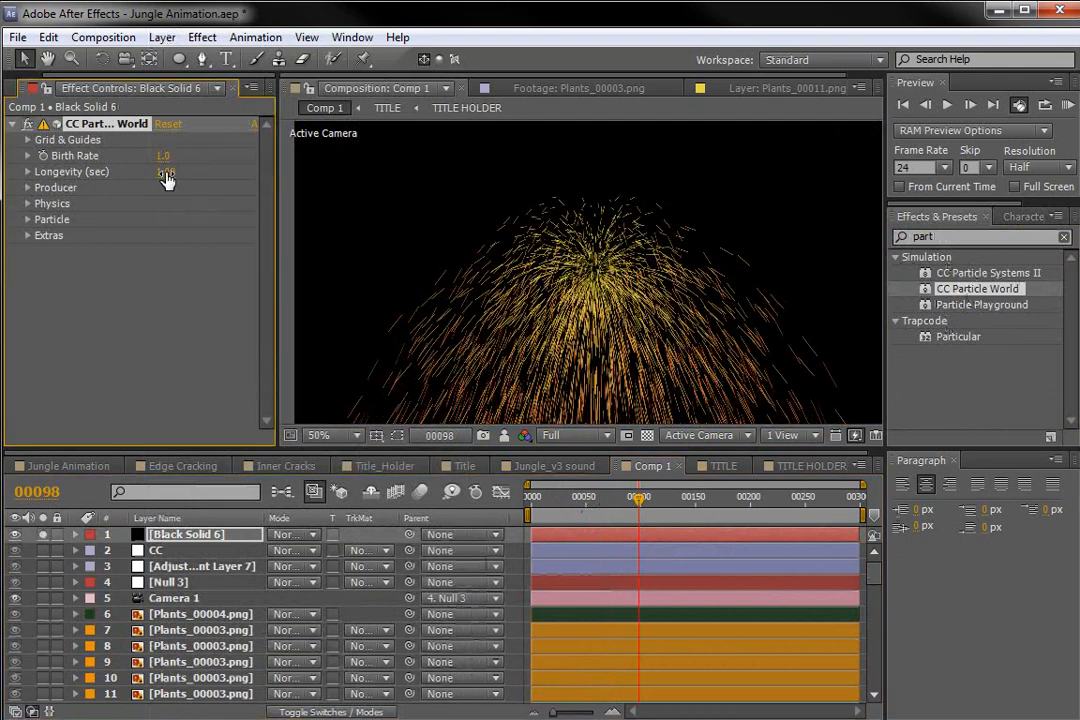
{"action": "left_click", "coordinate": [166, 174]}
{"action": "key", "text": "Return"}
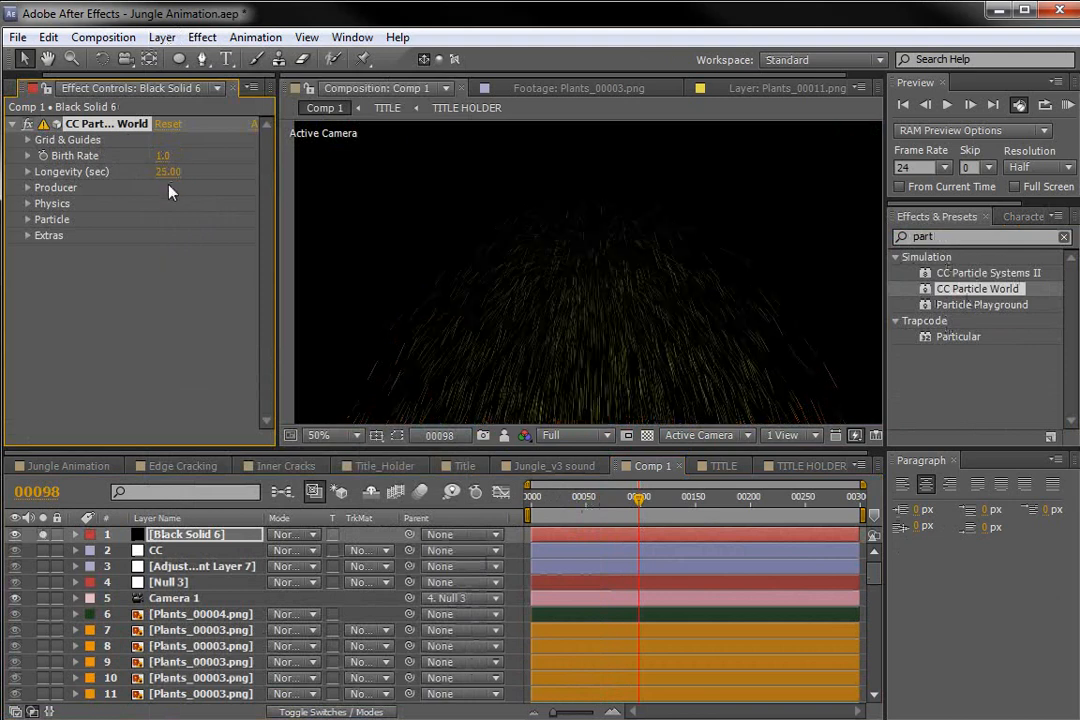
{"action": "left_click", "coordinate": [28, 187]}
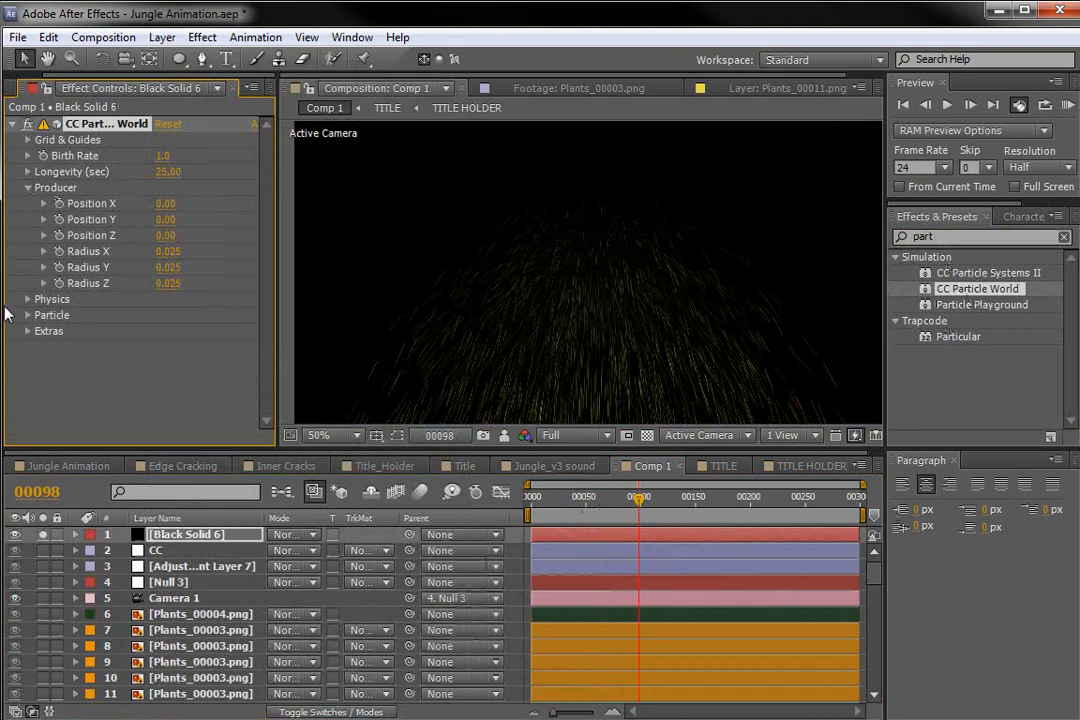
{"action": "mouse_move", "coordinate": [168, 251]}
{"action": "left_mouse_down"}
{"action": "mouse_move", "coordinate": [228, 250]}
{"action": "mouse_move", "coordinate": [195, 260]}
{"action": "mouse_move", "coordinate": [176, 282]}
{"action": "mouse_move", "coordinate": [192, 280]}
{"action": "left_mouse_up"}
- Set the particle Physics to Twirl animation with Velocity 0.01 and Gravity 0, and check the motion up to frame 47
{"action": "left_click", "coordinate": [30, 299]}
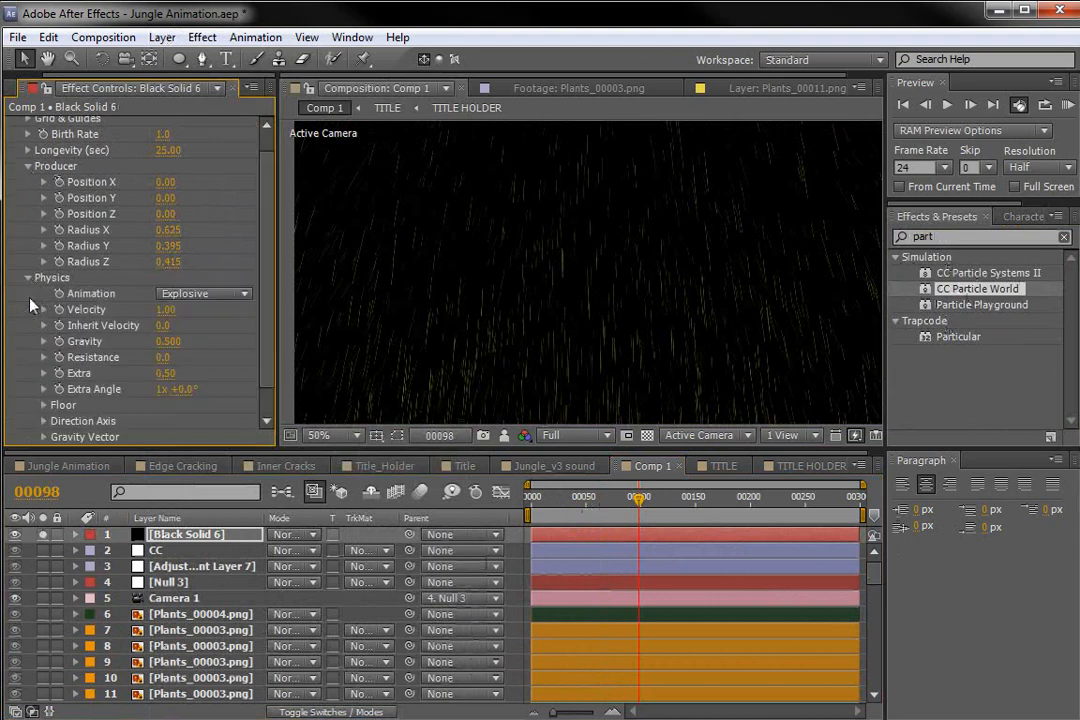
{"action": "left_click", "coordinate": [222, 295]}
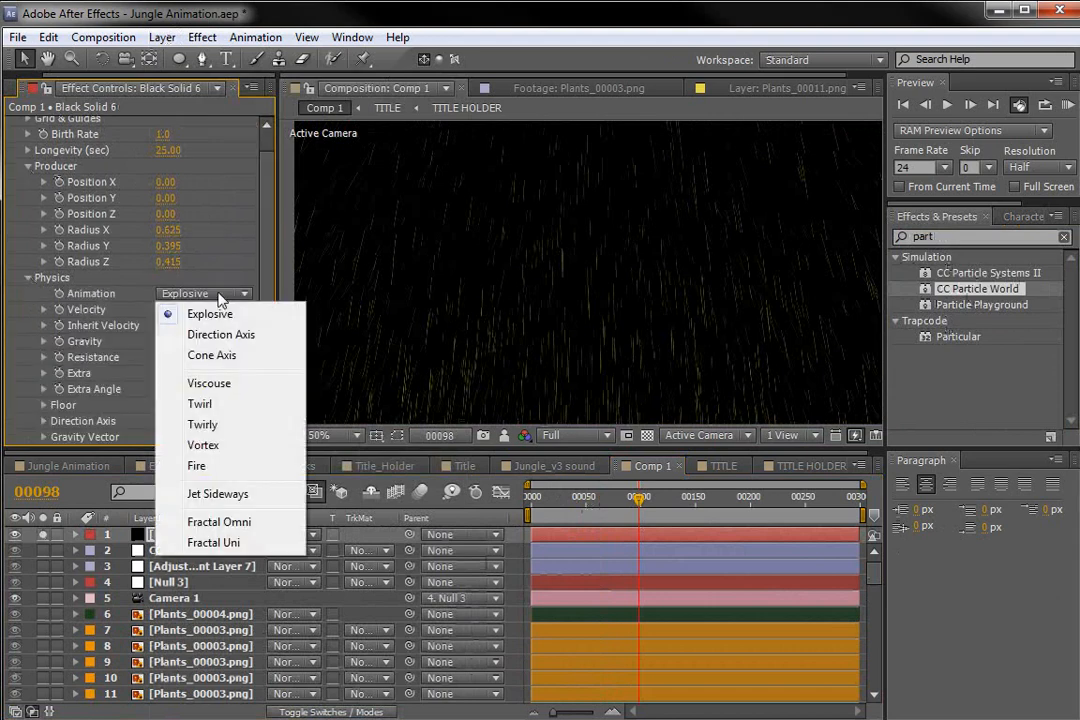
{"action": "left_click", "coordinate": [212, 412]}
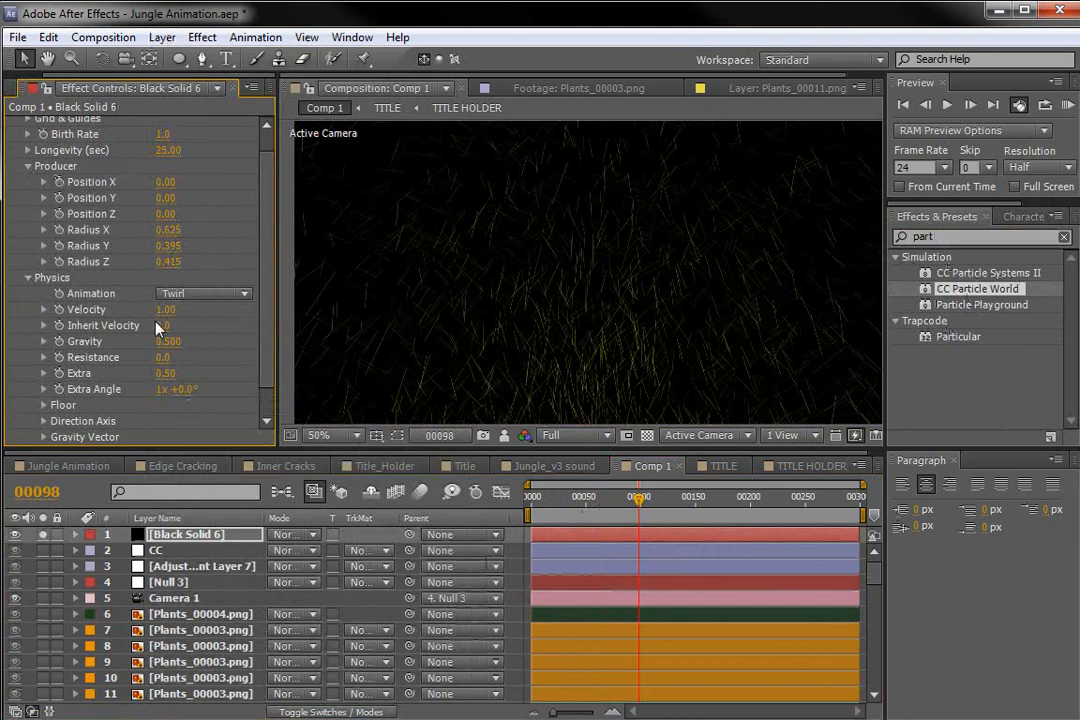
{"action": "left_click", "coordinate": [243, 337]}
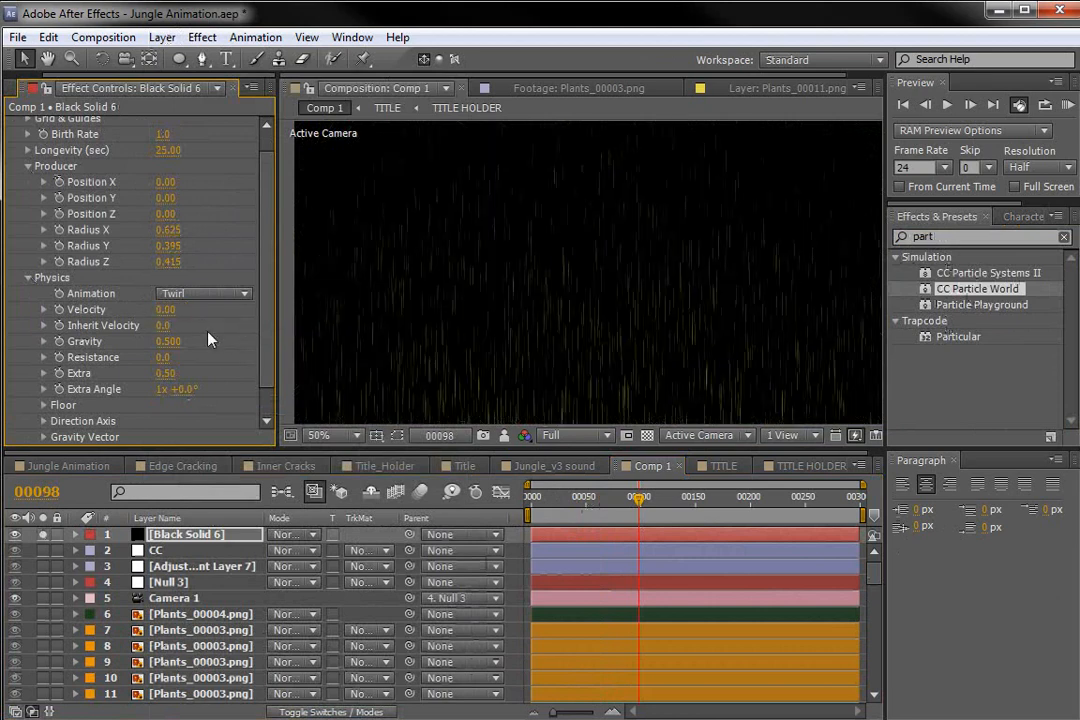
{"action": "left_click", "coordinate": [168, 310]}
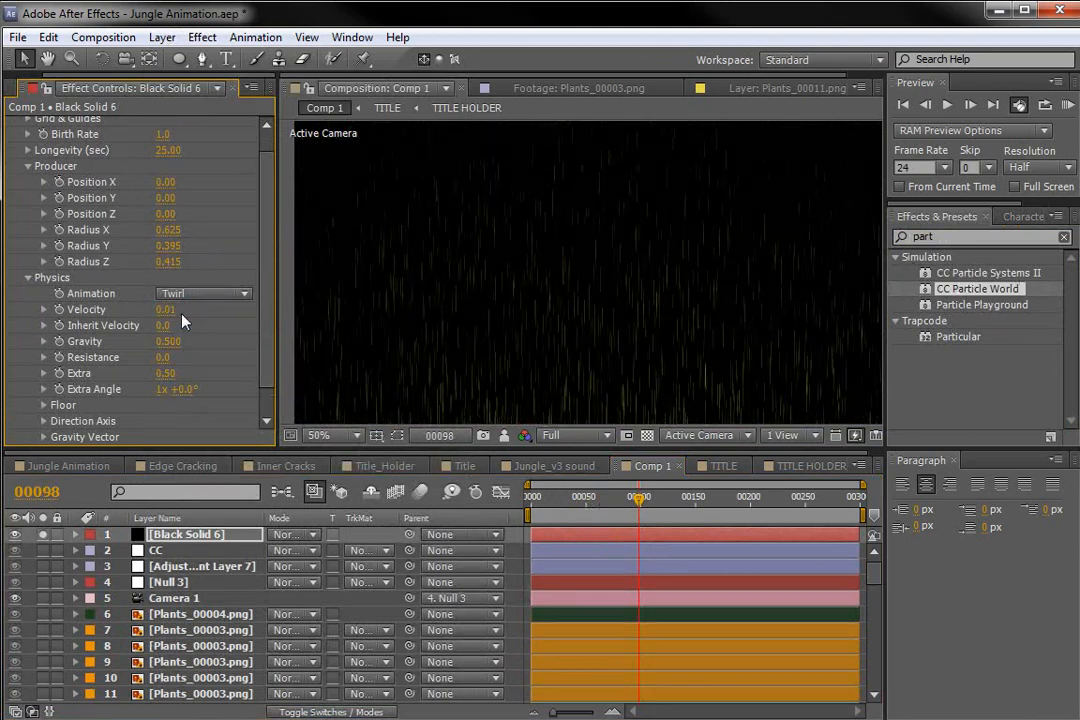
{"action": "left_click", "coordinate": [168, 341]}
{"action": "type", "text": "0"}
{"action": "key", "text": "Return"}
{"action": "left_click_drag", "start_coordinate": [617, 500], "coordinate": [584, 504]}
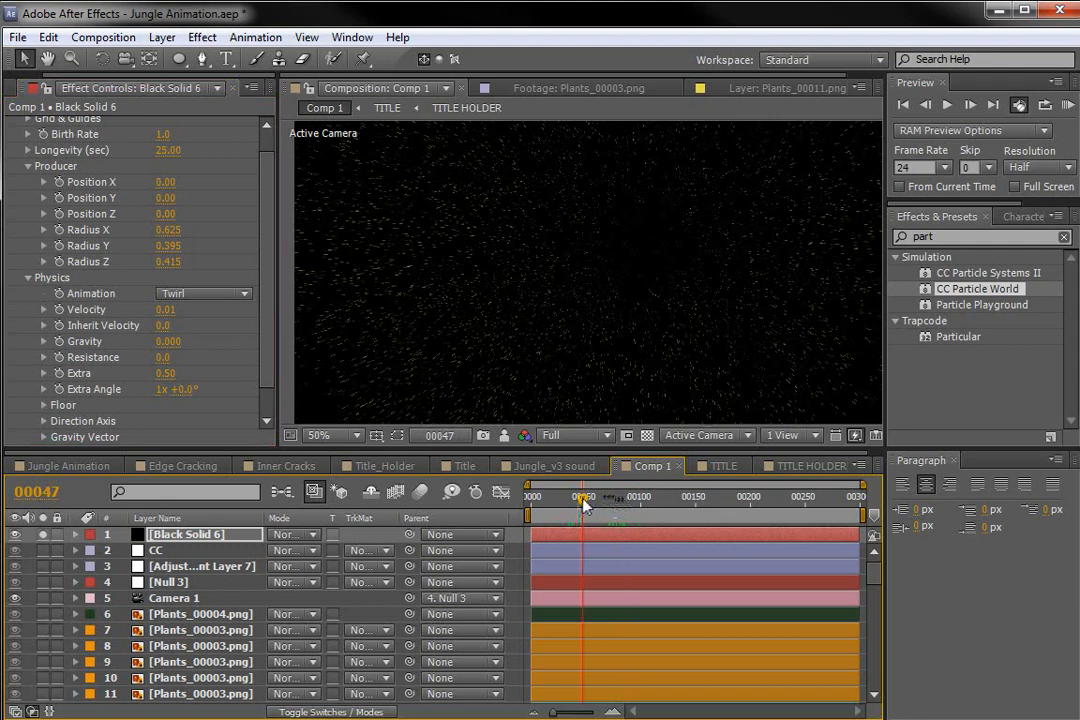
- Change the Particle Type to Faded Sphere and check the particles at frame 103
{"action": "left_click", "coordinate": [28, 278]}
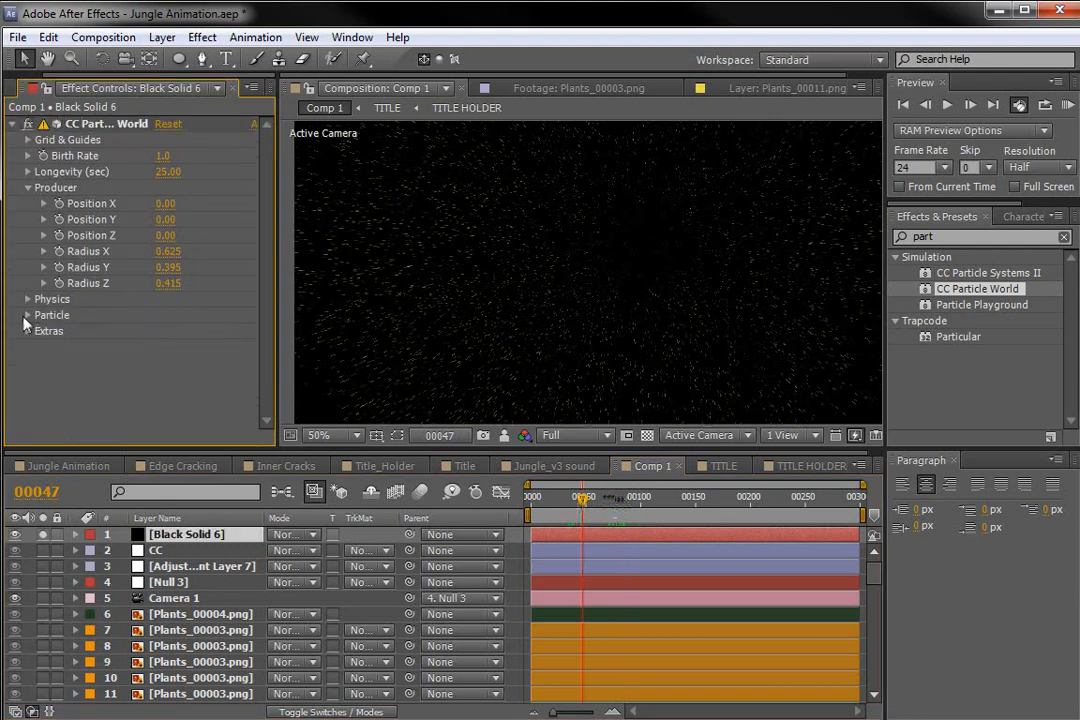
{"action": "left_click", "coordinate": [28, 318]}
{"action": "left_click", "coordinate": [172, 198]}
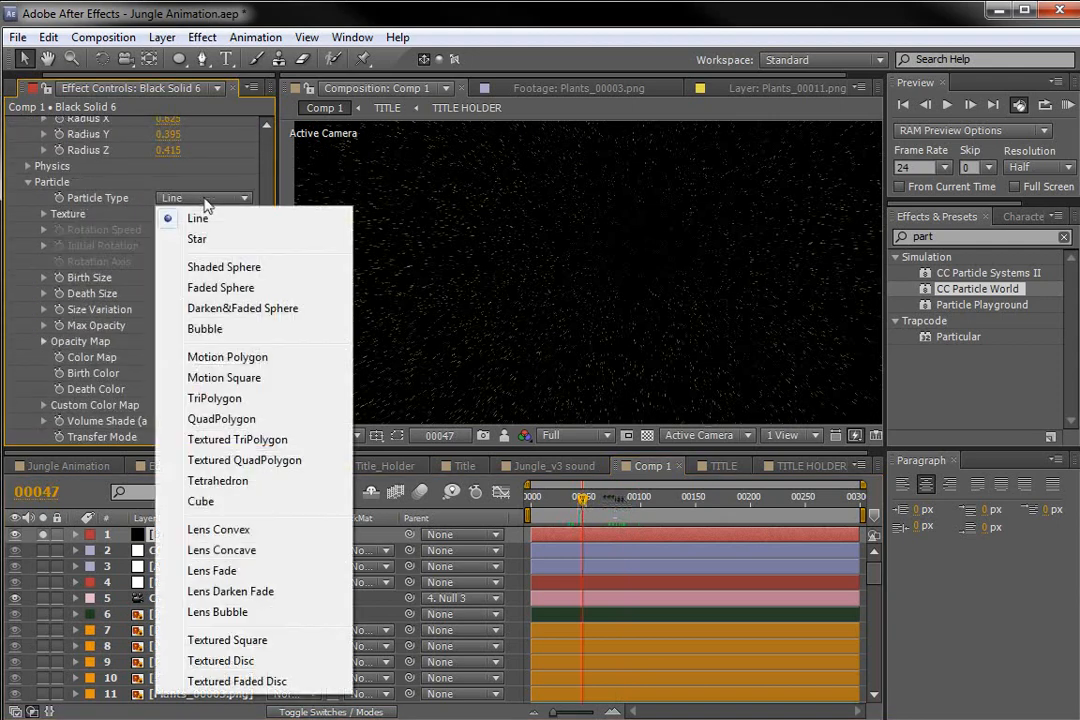
{"action": "left_click", "coordinate": [233, 290]}
{"action": "left_click_drag", "start_coordinate": [589, 501], "coordinate": [644, 512]}
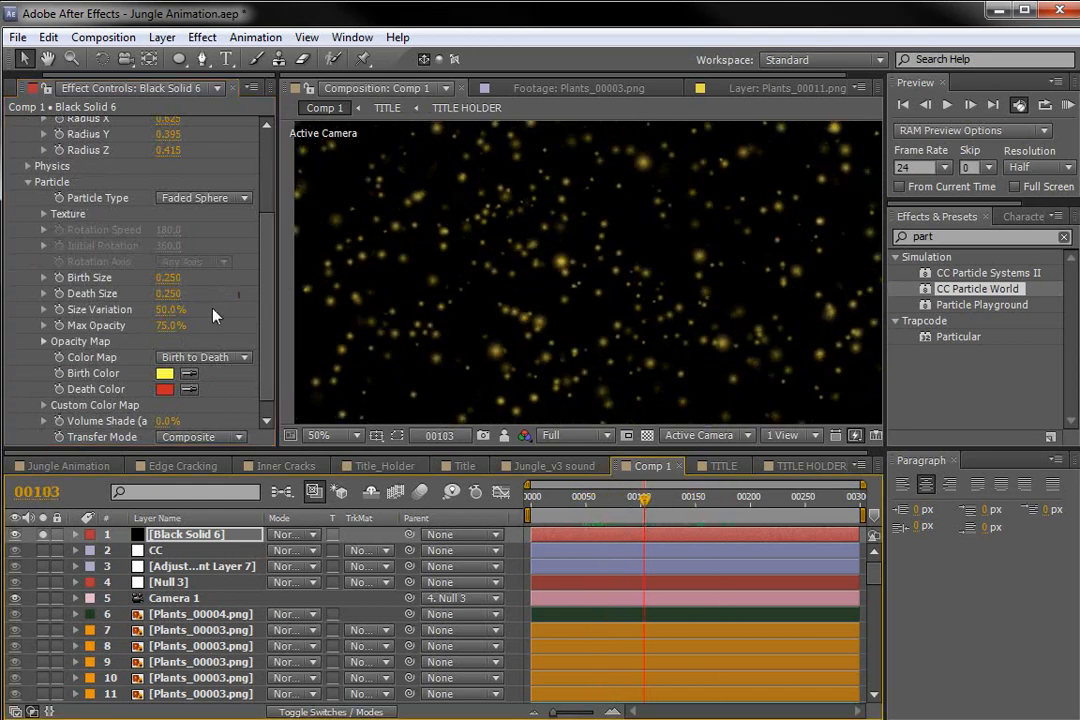
- Fill the particles' Opacity Map to full opacity across their whole life and check the particles around frame 101
{"action": "mouse_move", "coordinate": [267, 315]}
{"action": "left_mouse_down"}
{"action": "mouse_move", "coordinate": [274, 235]}
{"action": "mouse_move", "coordinate": [275, 312]}
{"action": "mouse_move", "coordinate": [263, 319]}
{"action": "left_mouse_up"}
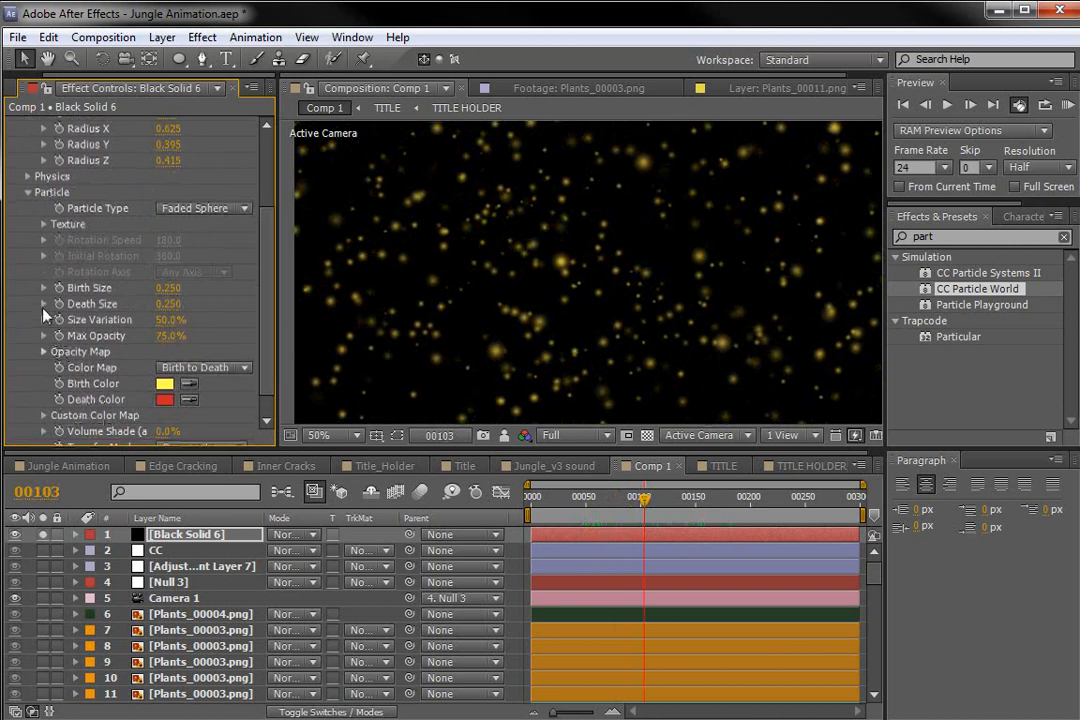
{"action": "left_click", "coordinate": [44, 352]}
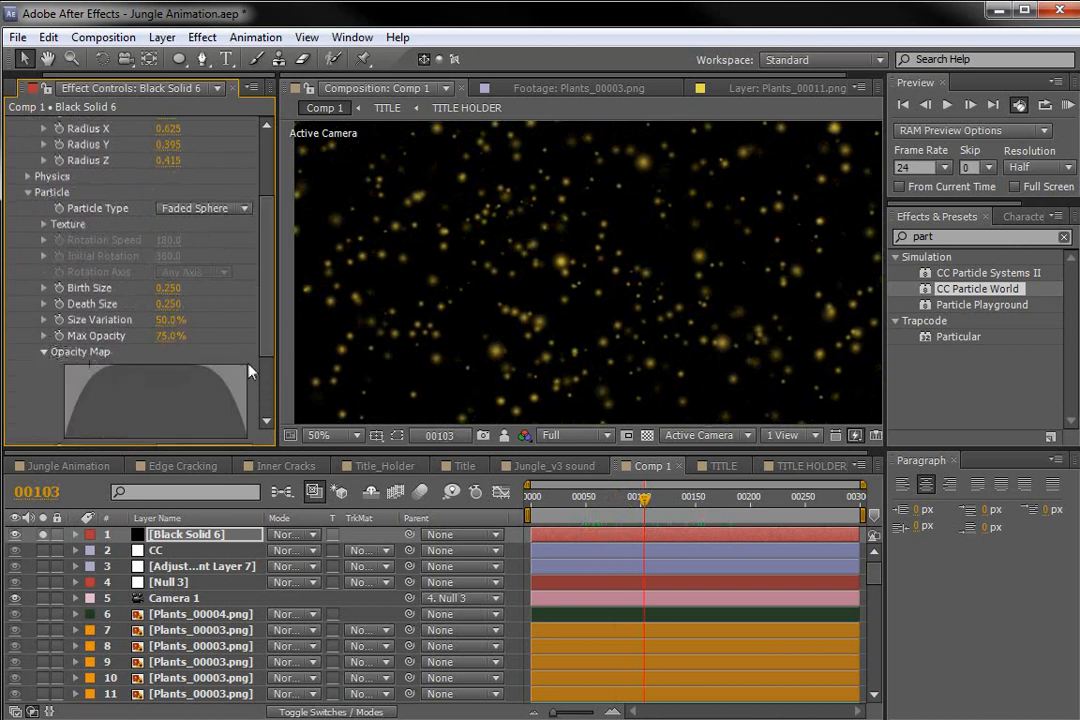
{"action": "mouse_move", "coordinate": [92, 368]}
{"action": "left_mouse_down"}
{"action": "mouse_move", "coordinate": [58, 366]}
{"action": "mouse_move", "coordinate": [280, 367]}
{"action": "left_mouse_up"}
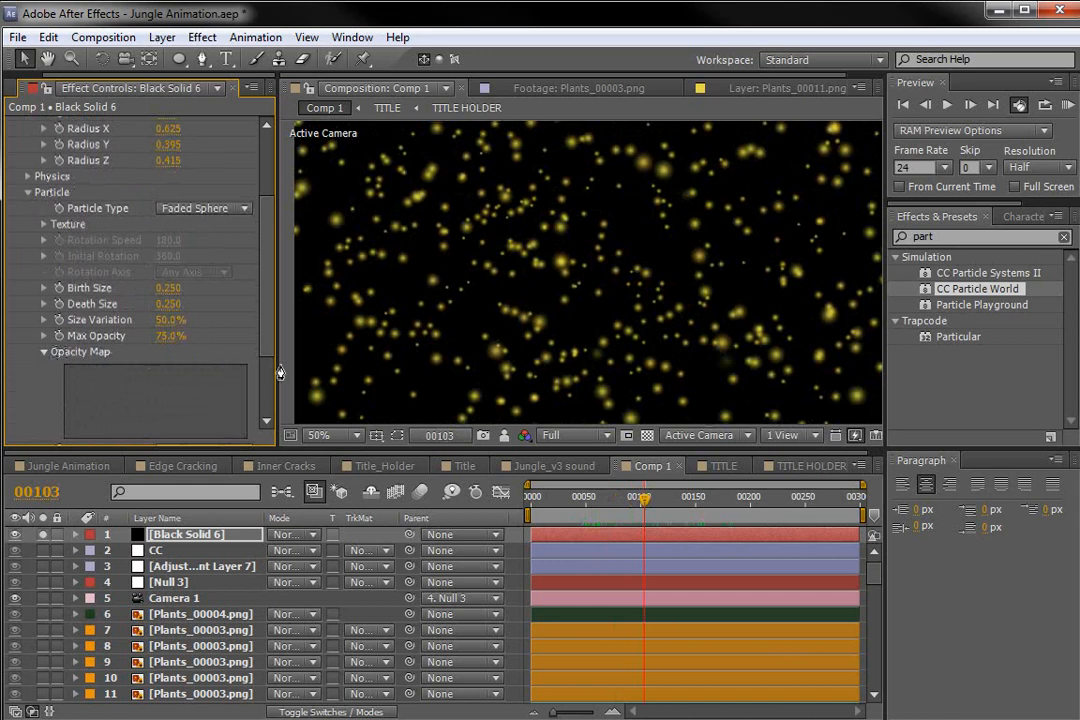
{"action": "mouse_move", "coordinate": [643, 497]}
{"action": "left_mouse_down"}
{"action": "mouse_move", "coordinate": [697, 507]}
{"action": "mouse_move", "coordinate": [581, 507]}
{"action": "mouse_move", "coordinate": [625, 515]}
{"action": "mouse_move", "coordinate": [574, 519]}
{"action": "mouse_move", "coordinate": [760, 518]}
{"action": "mouse_move", "coordinate": [570, 518]}
{"action": "mouse_move", "coordinate": [644, 522]}
{"action": "left_mouse_up"}
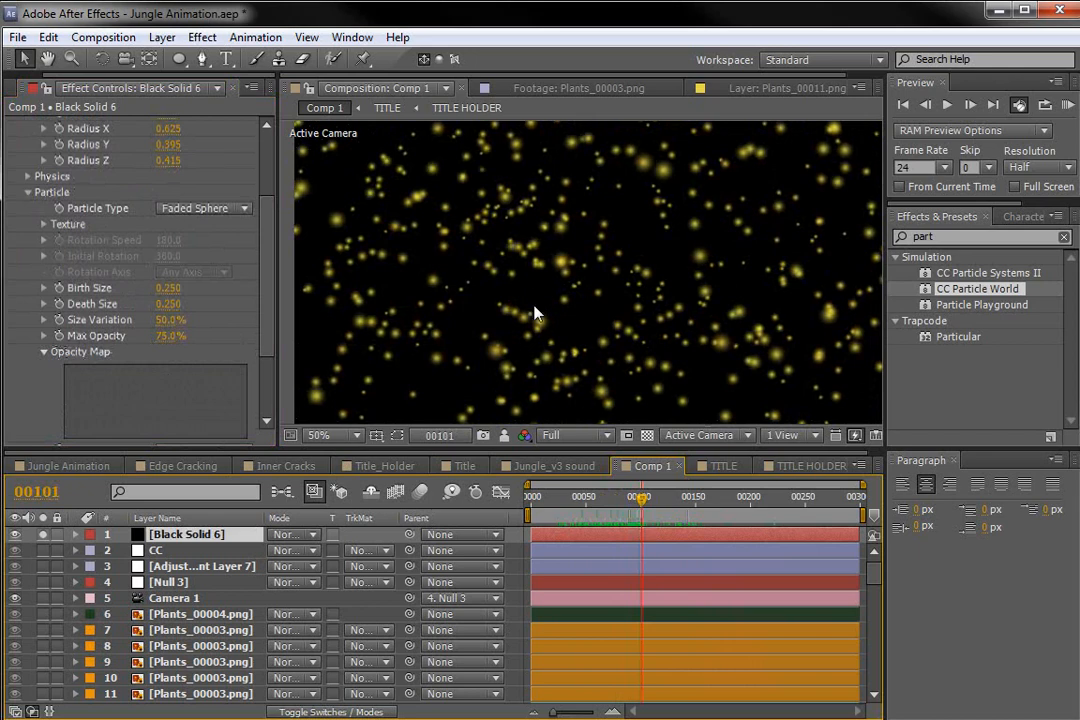
- Keyframe the particles' Birth Rate at 1.0 on frame 101 and 0 on frame 103, and check the result at frame 172
{"action": "scroll", "coordinate": [224, 219], "scroll_direction": "up", "scroll_amount": 5}
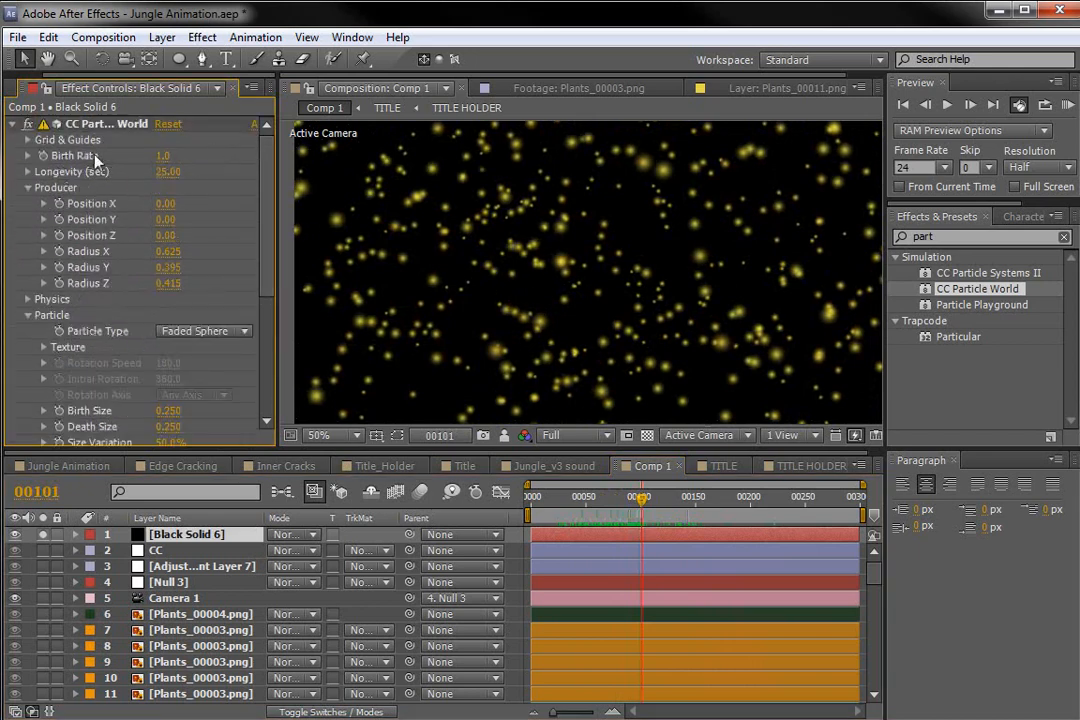
{"action": "left_click", "coordinate": [43, 156]}
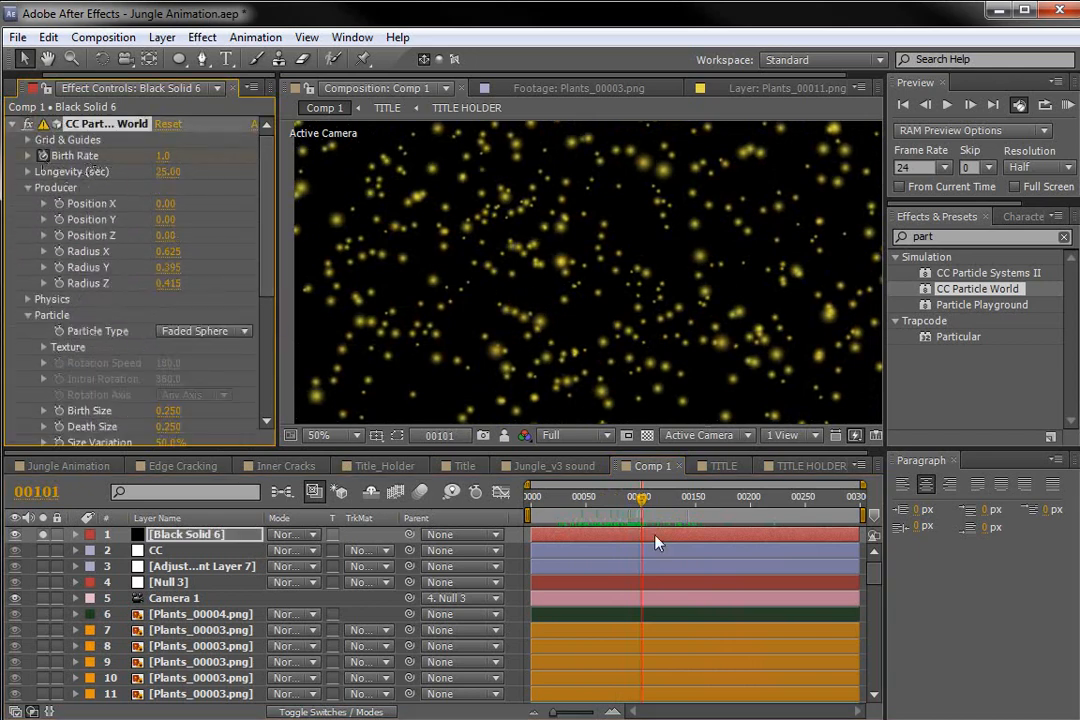
{"action": "key", "text": "u"}
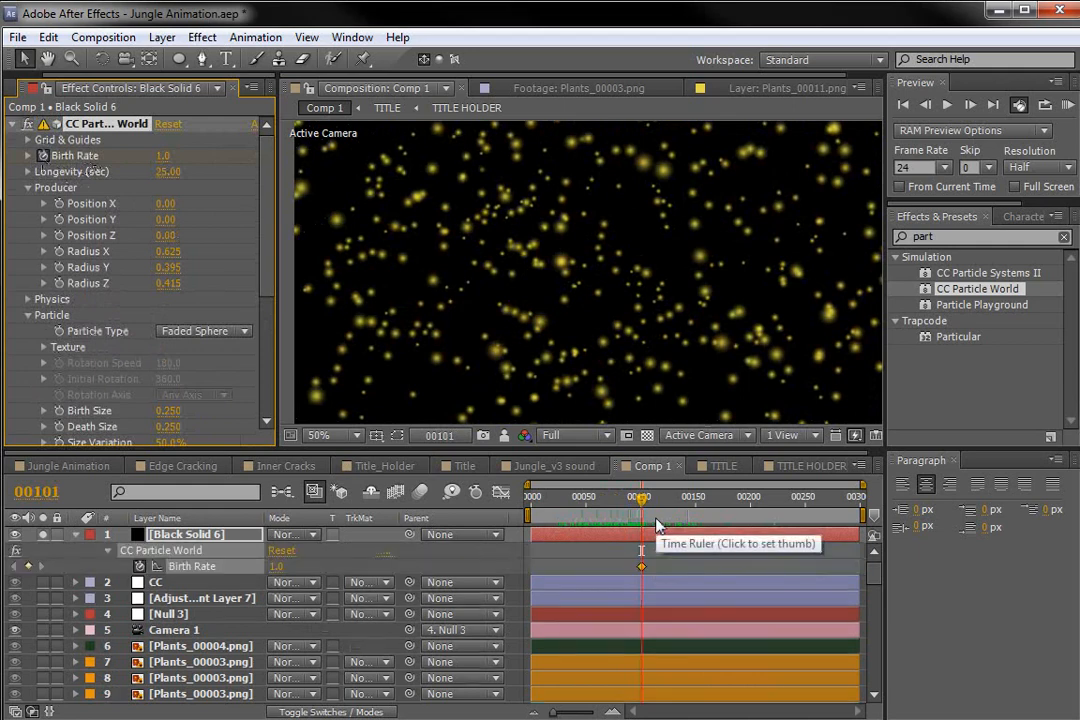
{"action": "left_click", "coordinate": [646, 497]}
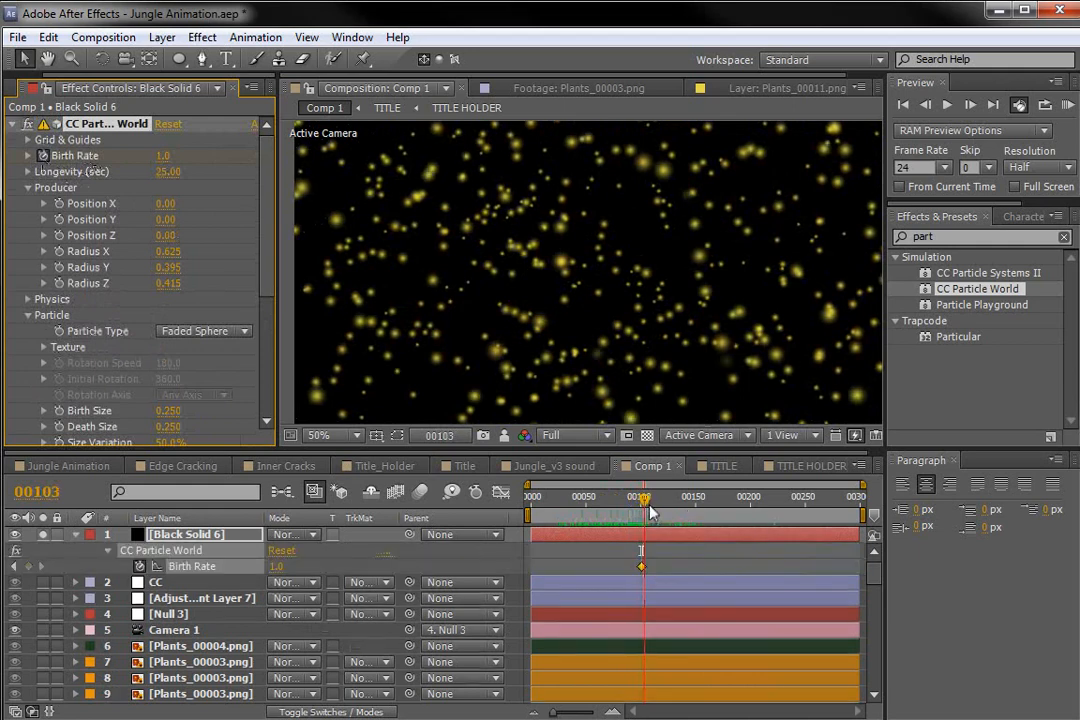
{"action": "left_click", "coordinate": [160, 157]}
{"action": "type", "text": "0"}
{"action": "key", "text": "Return"}
{"action": "left_click_drag", "start_coordinate": [650, 507], "coordinate": [719, 530]}
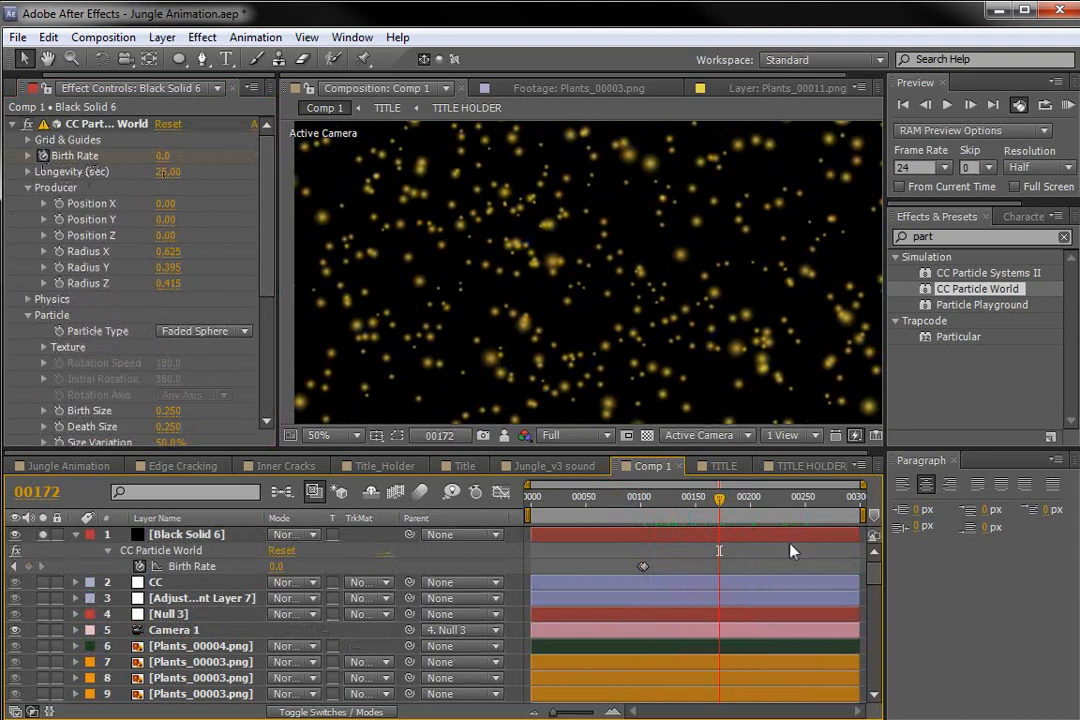
- Slide the black solid earlier until its Birth Rate keyframes reach the composition start, and extend its end past the last frame
{"action": "left_click_drag", "start_coordinate": [680, 541], "coordinate": [576, 544]}
{"action": "left_click_drag", "start_coordinate": [736, 542], "coordinate": [855, 539]}
{"action": "left_click_drag", "start_coordinate": [685, 517], "coordinate": [573, 517]}
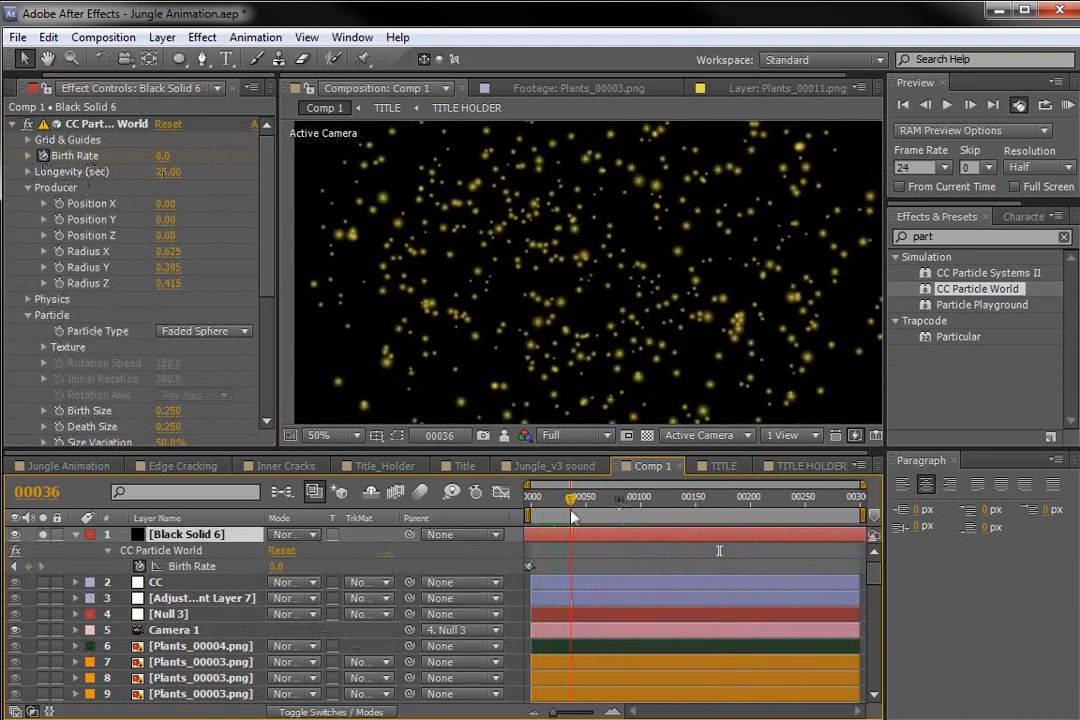
- Set the Producer Radius X, Y and Z to 1.025, 0.655 and 1.755, with Birth Size 0.090 and Death Size 0.100
{"action": "left_click_drag", "start_coordinate": [171, 271], "coordinate": [251, 268]}
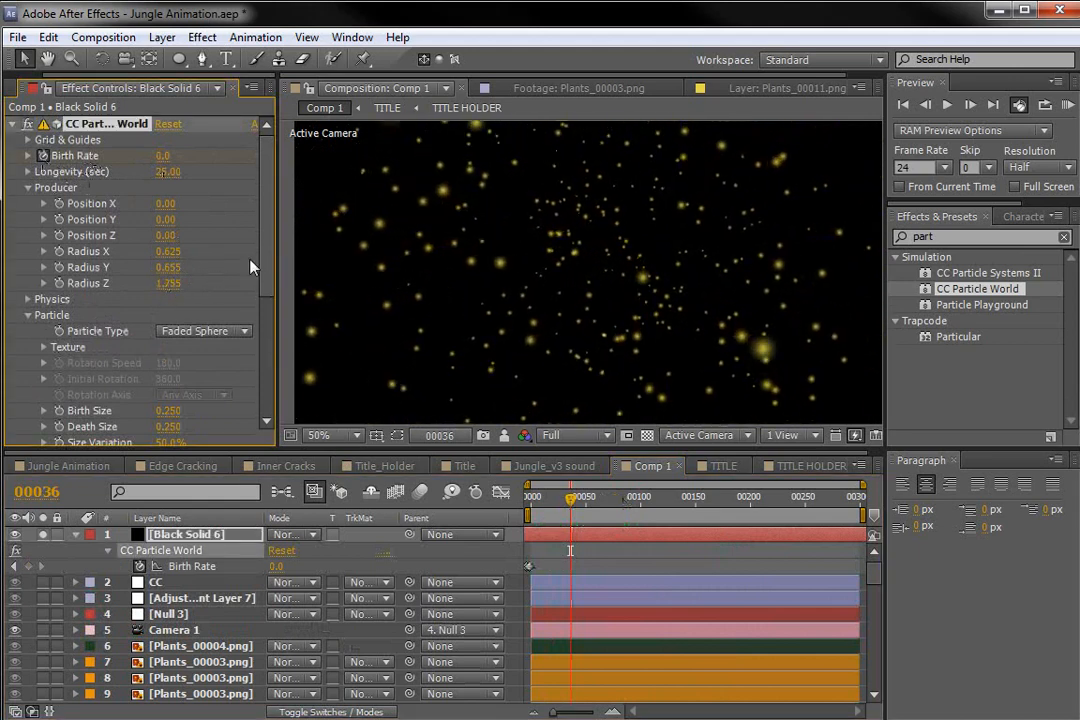
{"action": "left_click_drag", "start_coordinate": [169, 251], "coordinate": [264, 297]}
{"action": "mouse_move", "coordinate": [158, 344]}
{"action": "left_mouse_down"}
{"action": "mouse_move", "coordinate": [147, 340]}
{"action": "mouse_move", "coordinate": [169, 364]}
{"action": "left_mouse_up"}
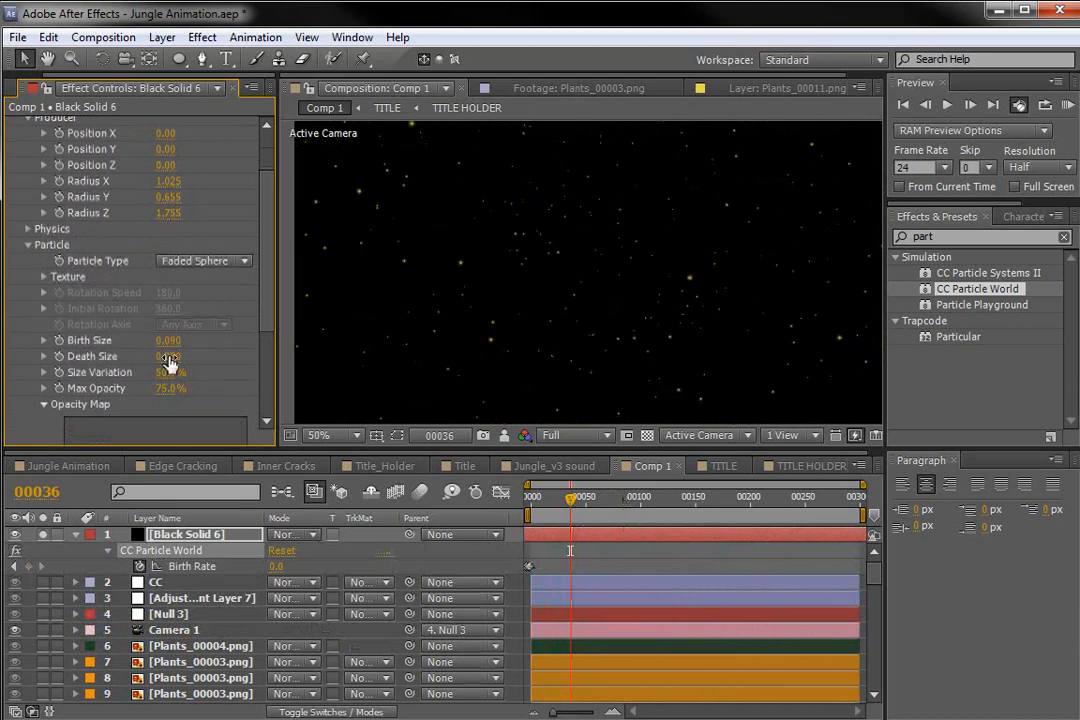
- Blend the particle solid over the jungle scene with Add mode and examine it up close at frame 225
{"action": "left_click", "coordinate": [293, 540]}
{"action": "left_click", "coordinate": [354, 456]}
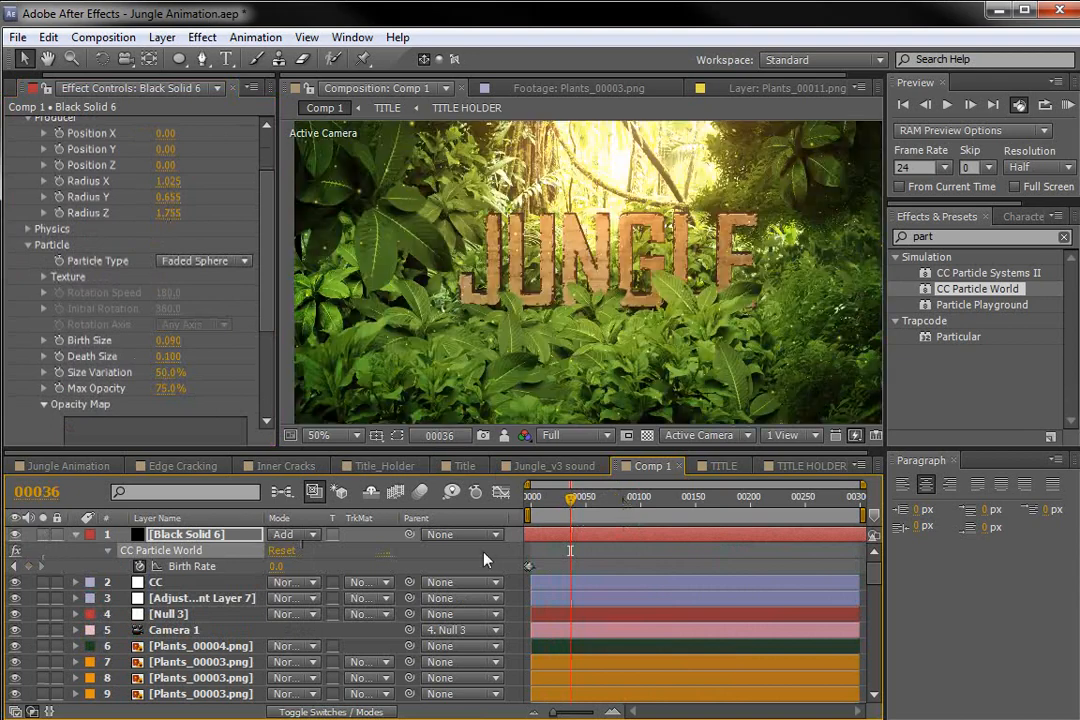
{"action": "left_click_drag", "start_coordinate": [572, 498], "coordinate": [777, 503]}
{"action": "scroll", "coordinate": [605, 322], "scroll_direction": "up", "scroll_amount": 2}
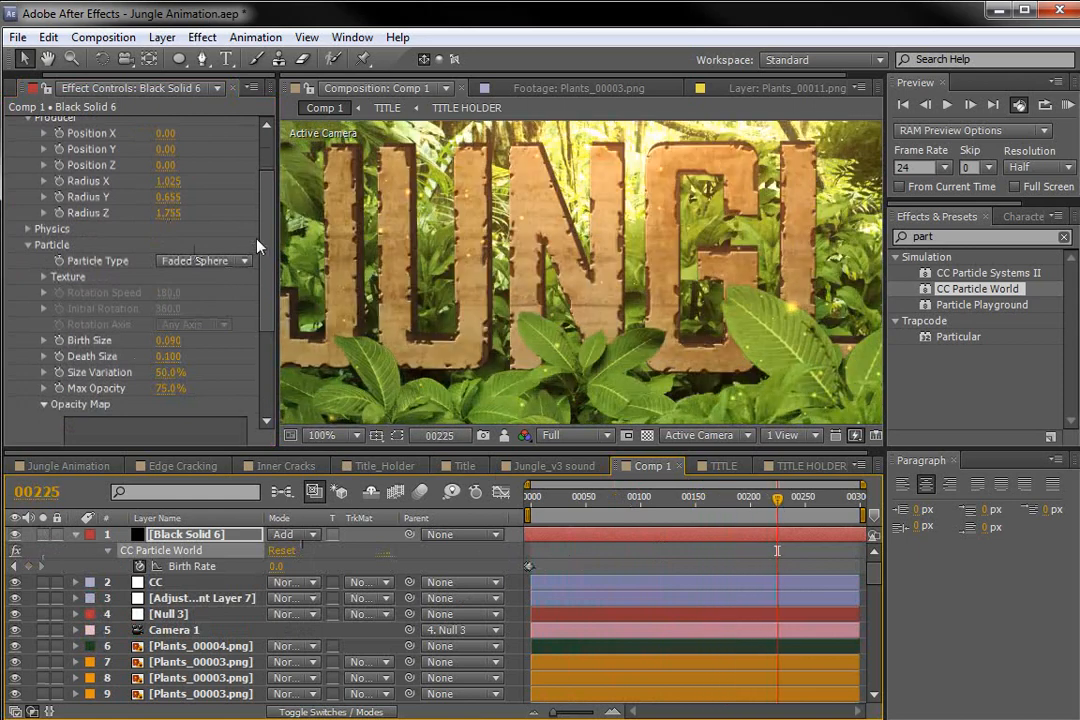
- Set the particle Physics to Velocity 0.05, Extra 0.61 and Extra Angle 1x +10°, and check the motion up to frame 260
{"action": "scroll", "coordinate": [230, 240], "scroll_direction": "down", "scroll_amount": 3}
{"action": "scroll", "coordinate": [225, 182], "scroll_direction": "up", "scroll_amount": 4}
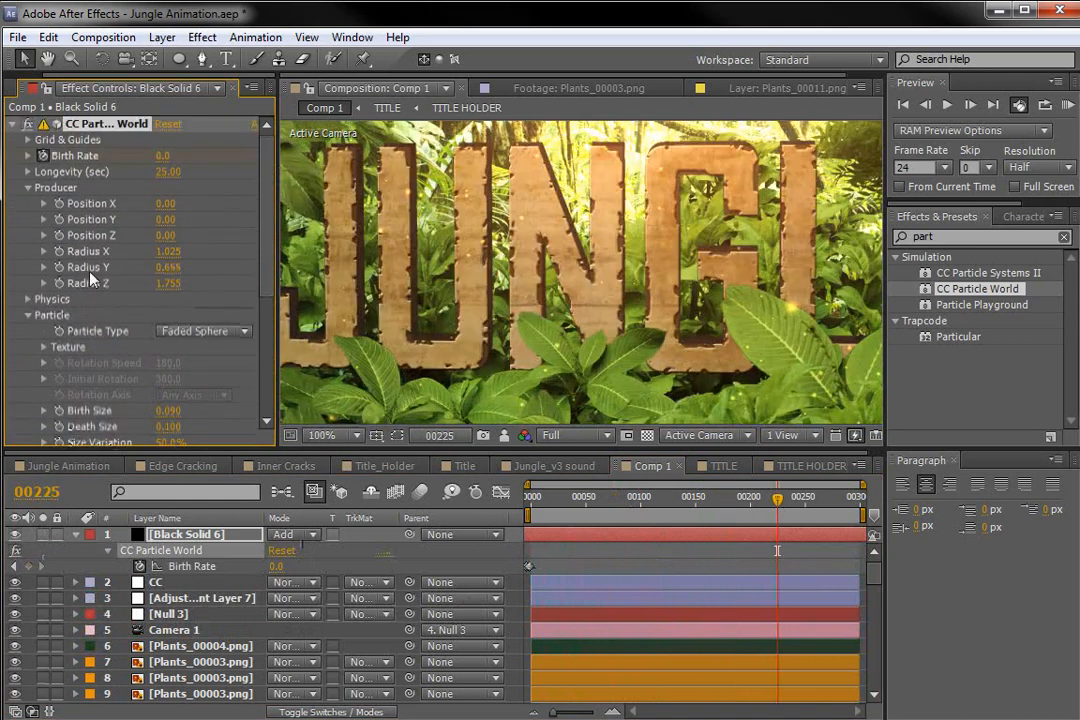
{"action": "left_click", "coordinate": [29, 299]}
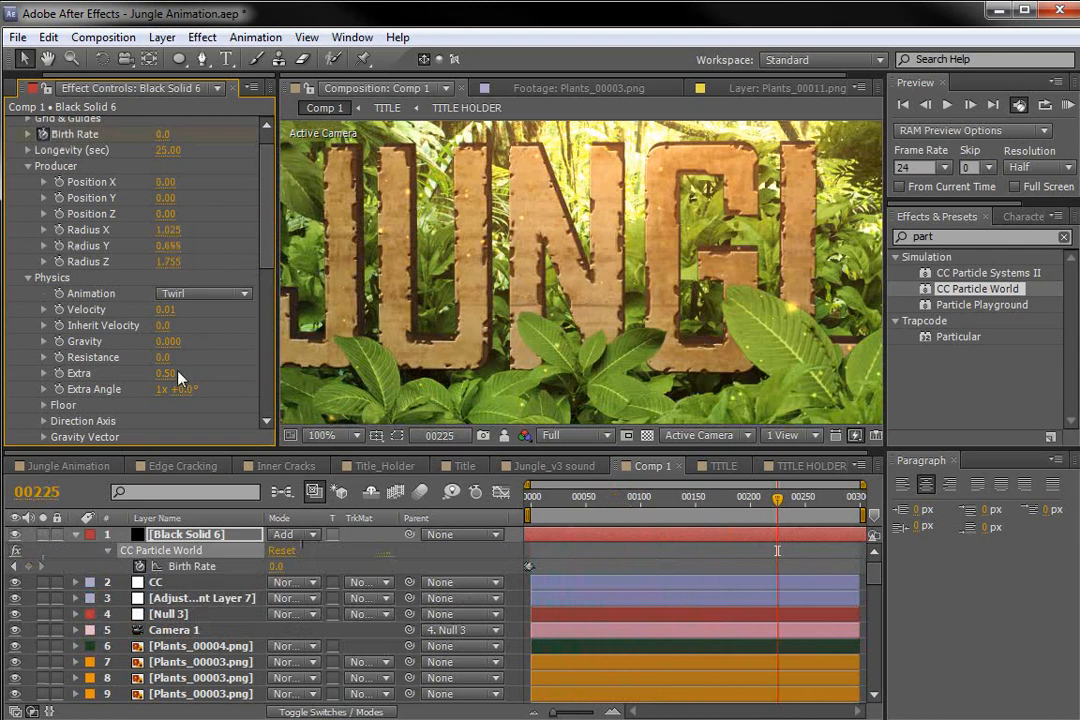
{"action": "left_click_drag", "start_coordinate": [164, 374], "coordinate": [208, 393]}
{"action": "left_click_drag", "start_coordinate": [640, 523], "coordinate": [792, 511]}
{"action": "left_click", "coordinate": [166, 310]}
{"action": "type", "text": "0.05"}
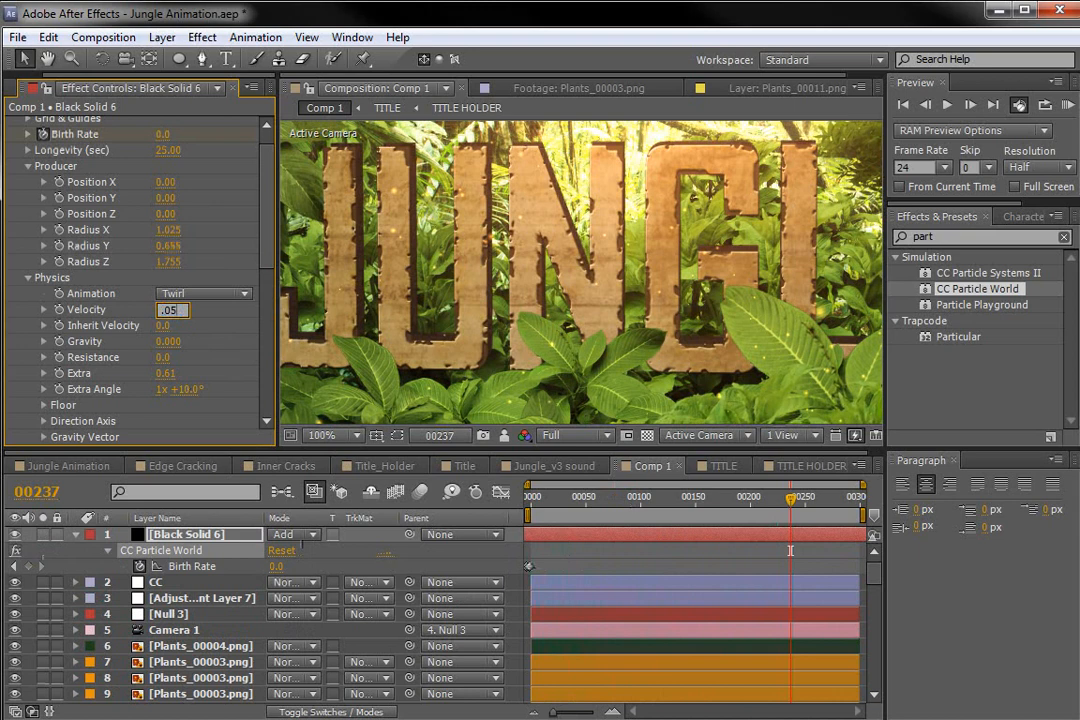
{"action": "key", "text": "Return"}
{"action": "left_click_drag", "start_coordinate": [697, 512], "coordinate": [817, 513]}
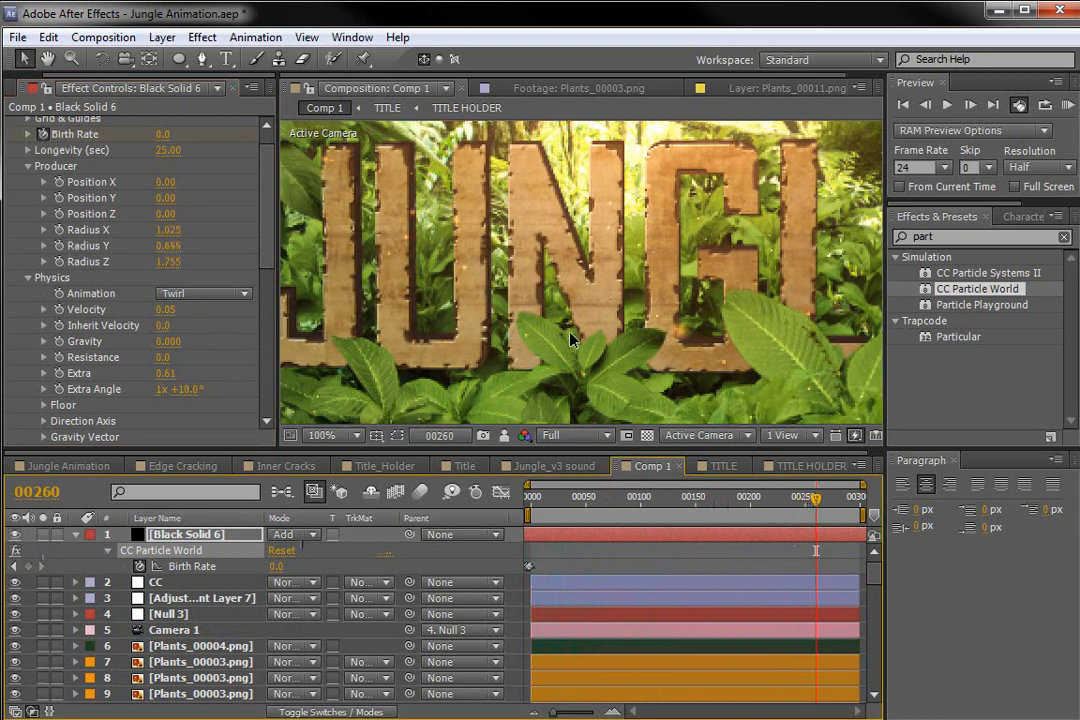
- Check the particles soloed at frame 204, restore the full scene and increase their Death Size
{"action": "scroll", "coordinate": [640, 342], "scroll_direction": "down", "scroll_amount": 1}
{"action": "key", "text": "h"}
{"action": "left_click_drag", "start_coordinate": [540, 315], "coordinate": [601, 307]}
{"action": "key", "text": "v"}
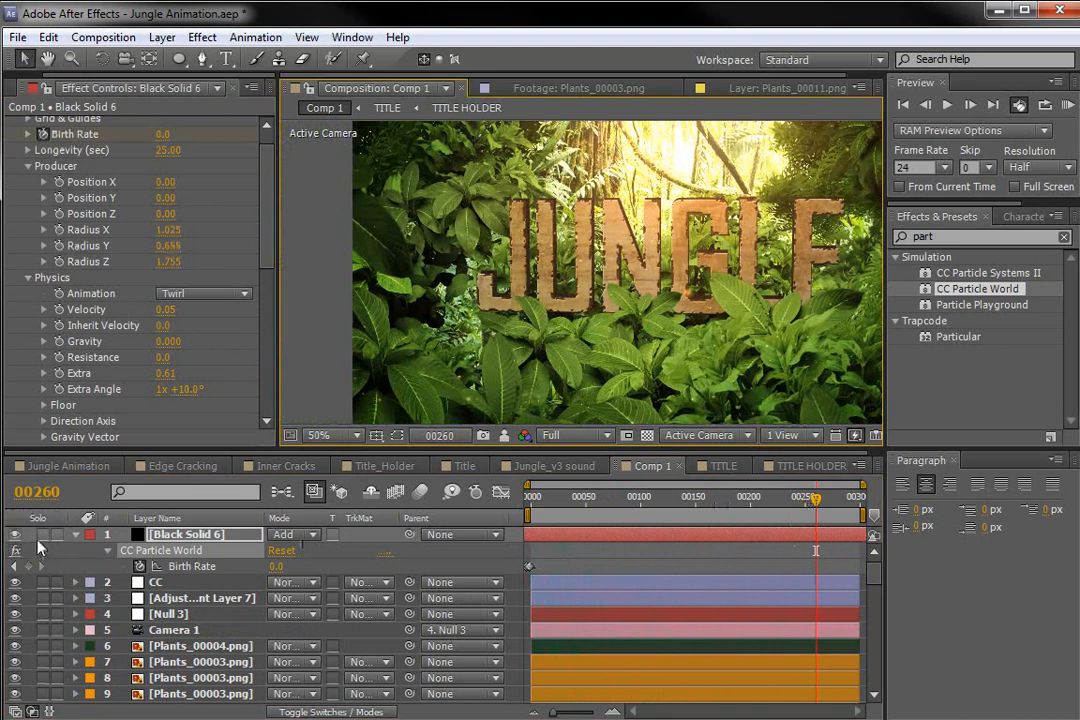
{"action": "left_click", "coordinate": [42, 534]}
{"action": "left_click_drag", "start_coordinate": [680, 512], "coordinate": [755, 512]}
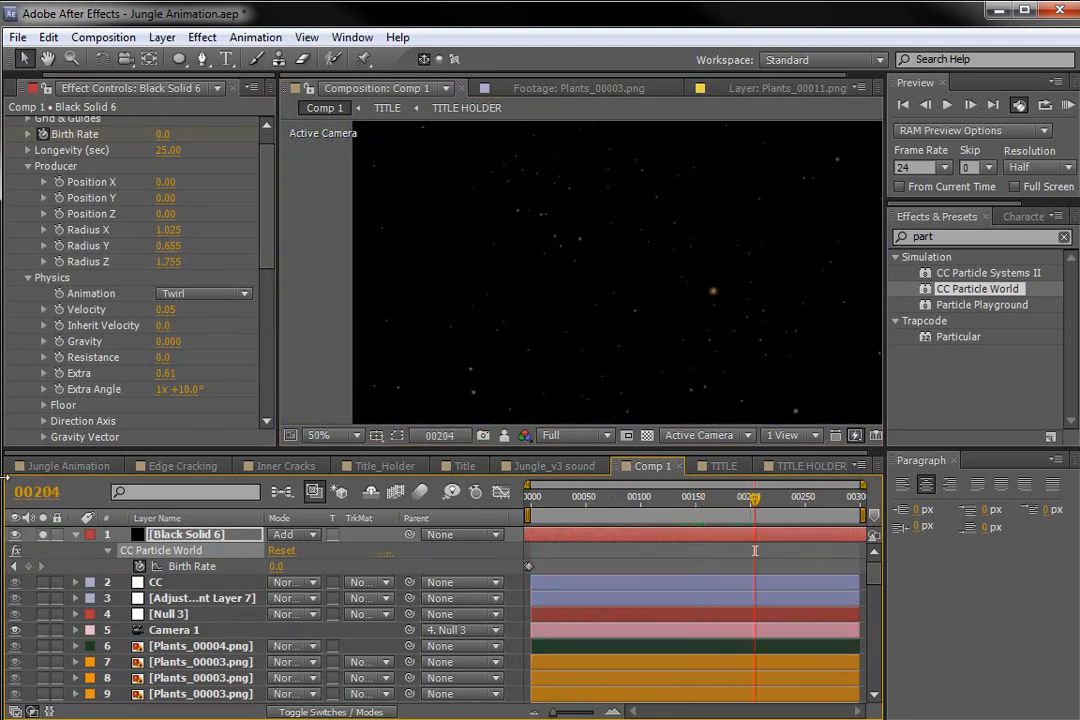
{"action": "left_click", "coordinate": [42, 534]}
{"action": "left_click_drag", "start_coordinate": [276, 262], "coordinate": [258, 335]}
{"action": "left_click_drag", "start_coordinate": [163, 341], "coordinate": [183, 337]}
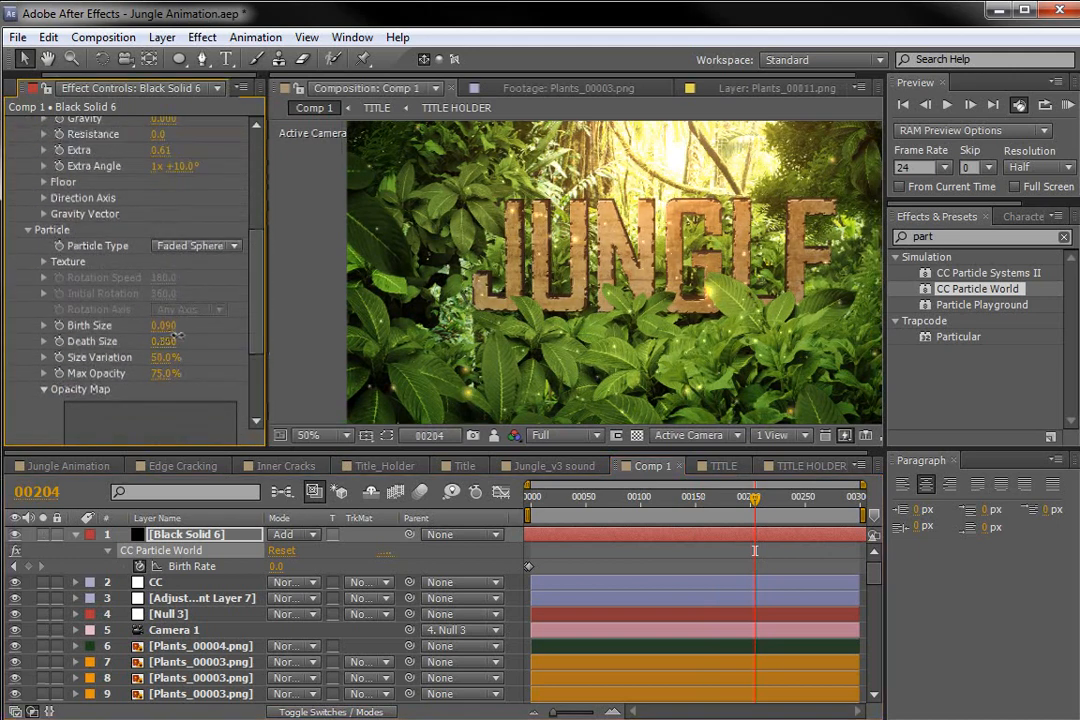
{"action": "left_click_drag", "start_coordinate": [652, 510], "coordinate": [583, 511]}
- Set the particle Producer's Position Y to -0.49 and check the motion up to frame 232
{"action": "left_click_drag", "start_coordinate": [255, 316], "coordinate": [228, 195]}
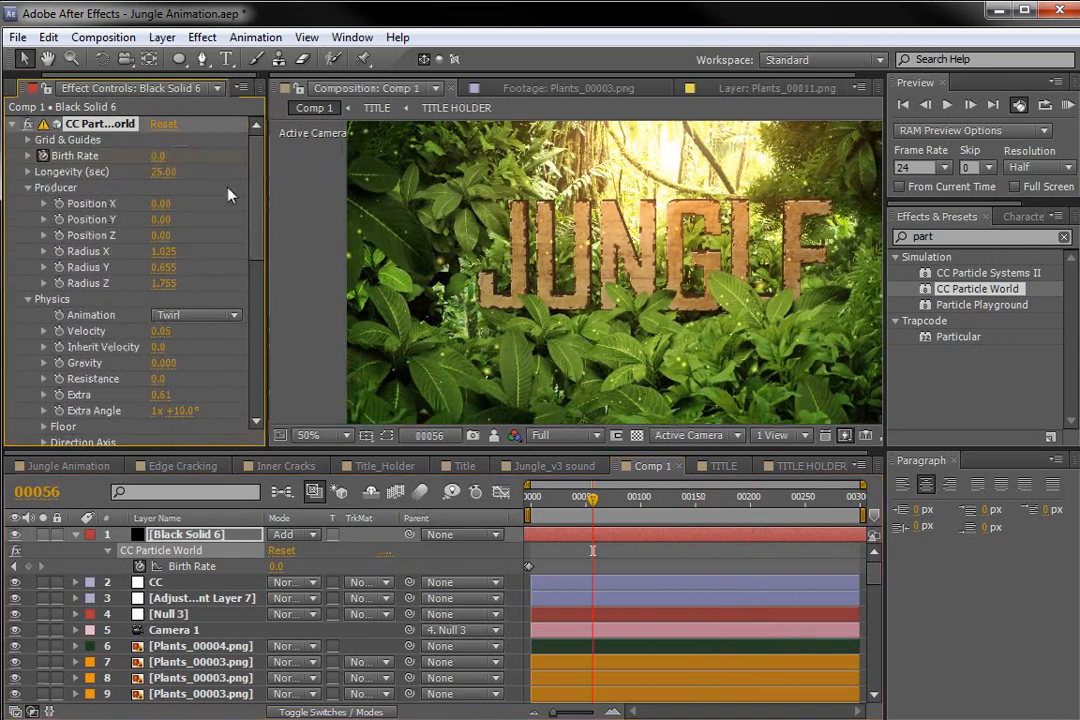
{"action": "left_click_drag", "start_coordinate": [170, 216], "coordinate": [118, 222]}
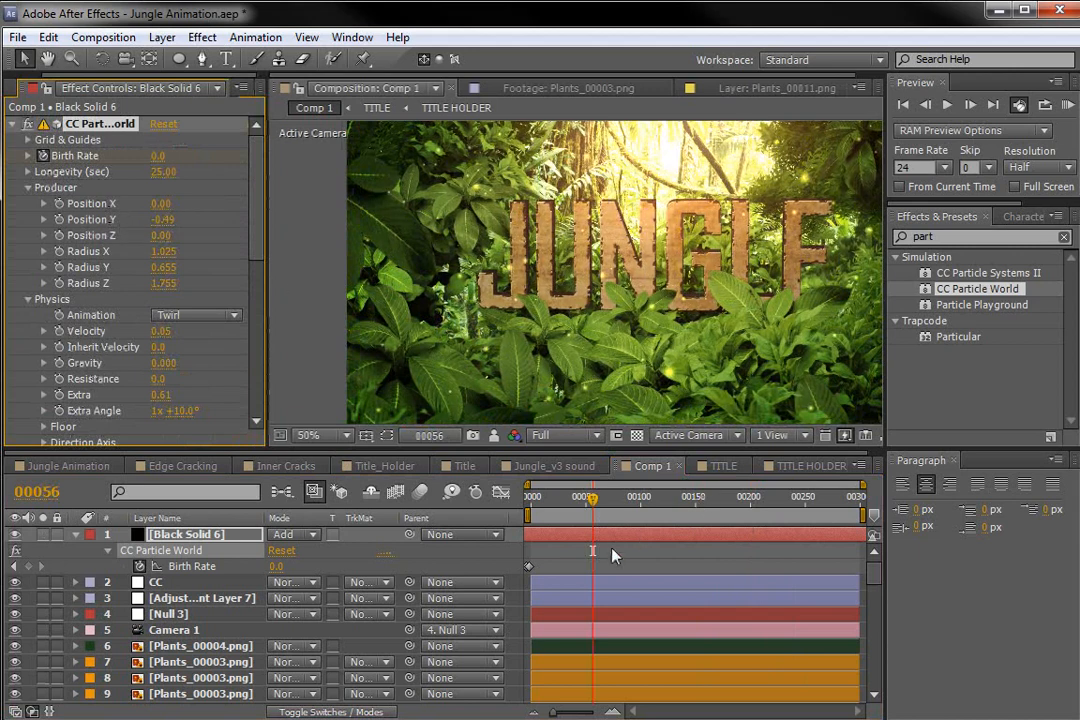
{"action": "left_click_drag", "start_coordinate": [585, 507], "coordinate": [786, 522]}
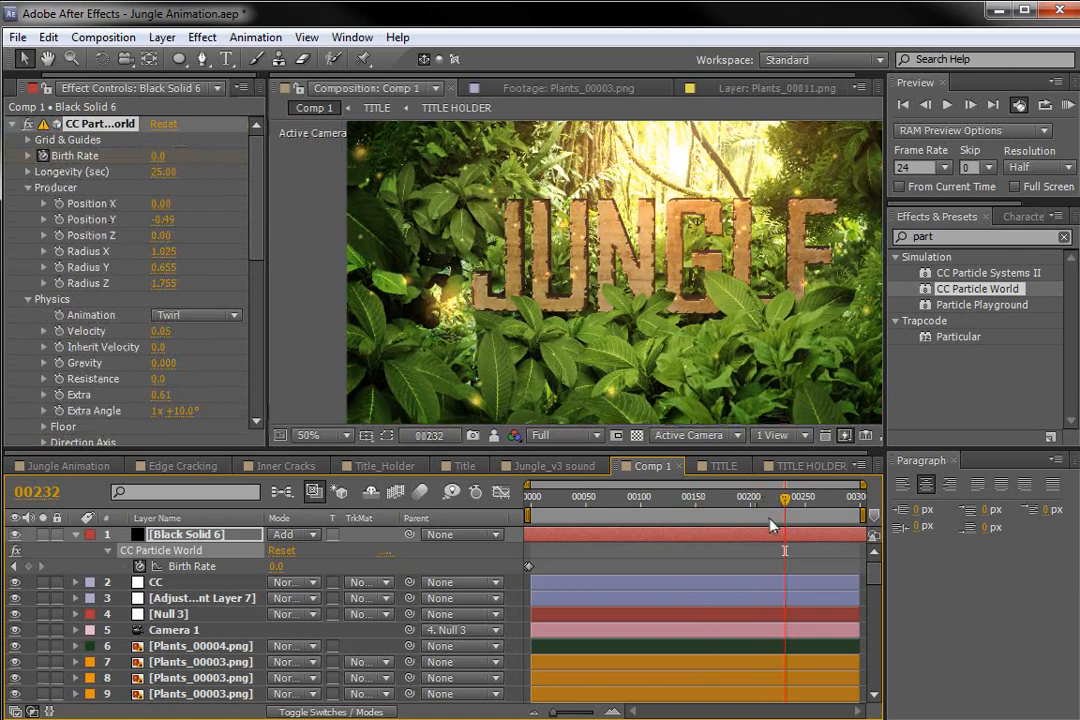
- Examine the whole scene at frame 0 and the Extended BG layer at the end of the layer stack
{"action": "left_click_drag", "start_coordinate": [668, 338], "coordinate": [593, 333]}
{"action": "left_click_drag", "start_coordinate": [675, 502], "coordinate": [526, 548]}
{"action": "scroll", "coordinate": [574, 687], "scroll_direction": "down", "scroll_amount": 6}
{"action": "left_click_drag", "start_coordinate": [876, 618], "coordinate": [876, 697]}
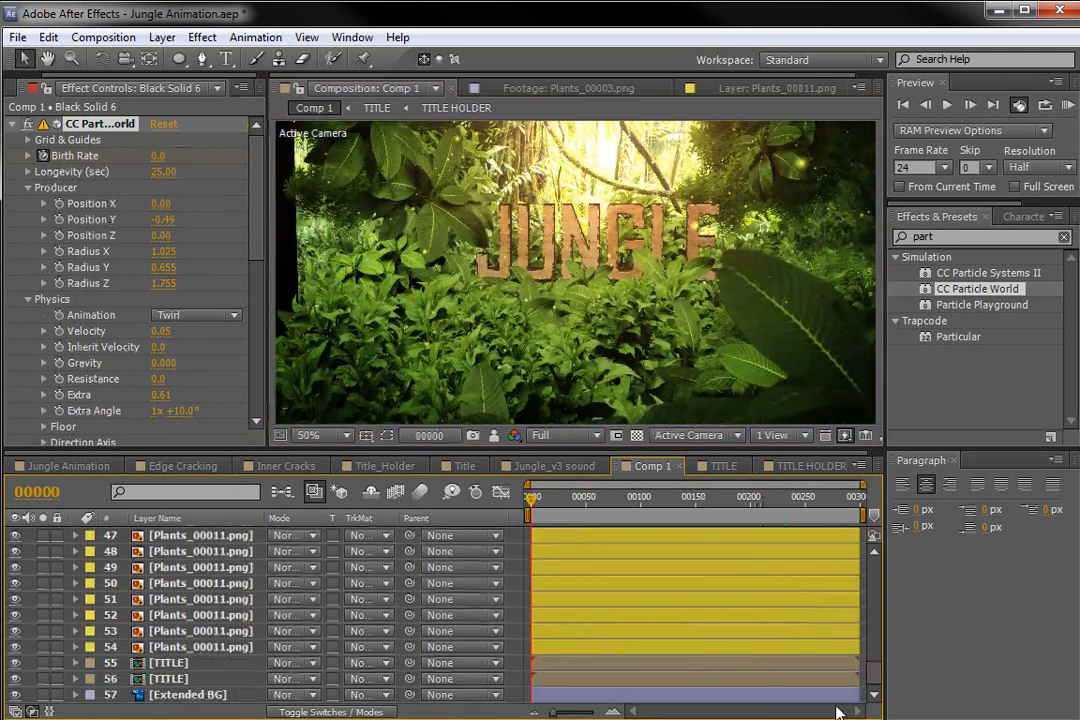
{"action": "left_click", "coordinate": [687, 696]}
{"action": "scroll", "coordinate": [548, 248], "scroll_direction": "down", "scroll_amount": 2}
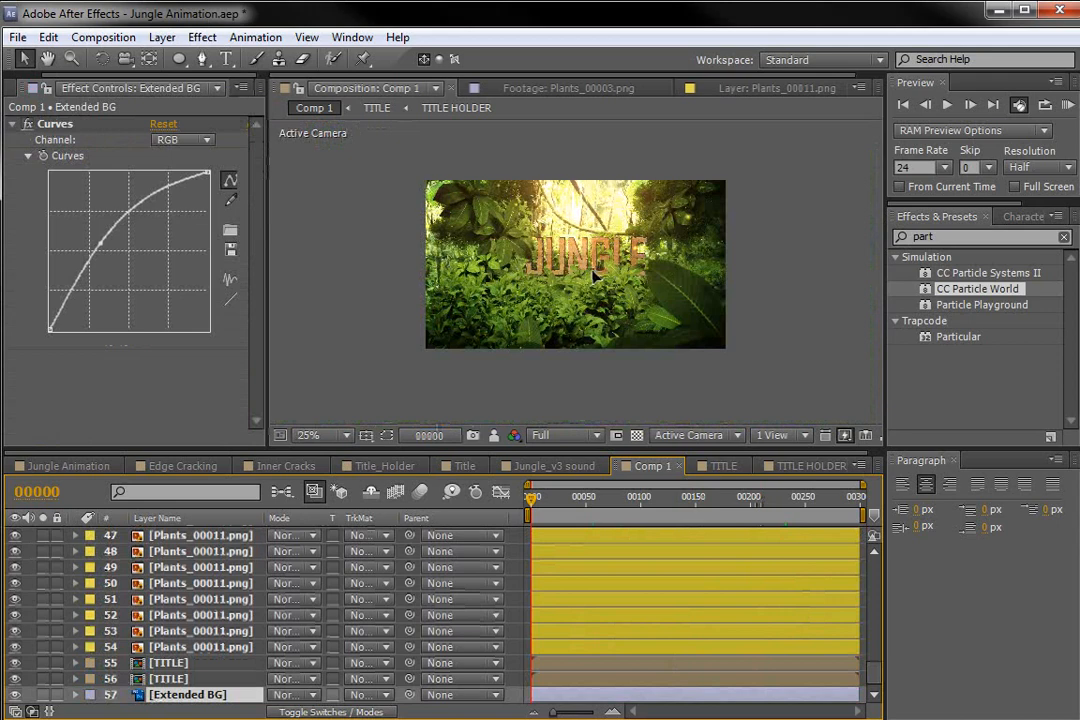
{"action": "scroll", "coordinate": [582, 316], "scroll_direction": "up", "scroll_amount": 2}
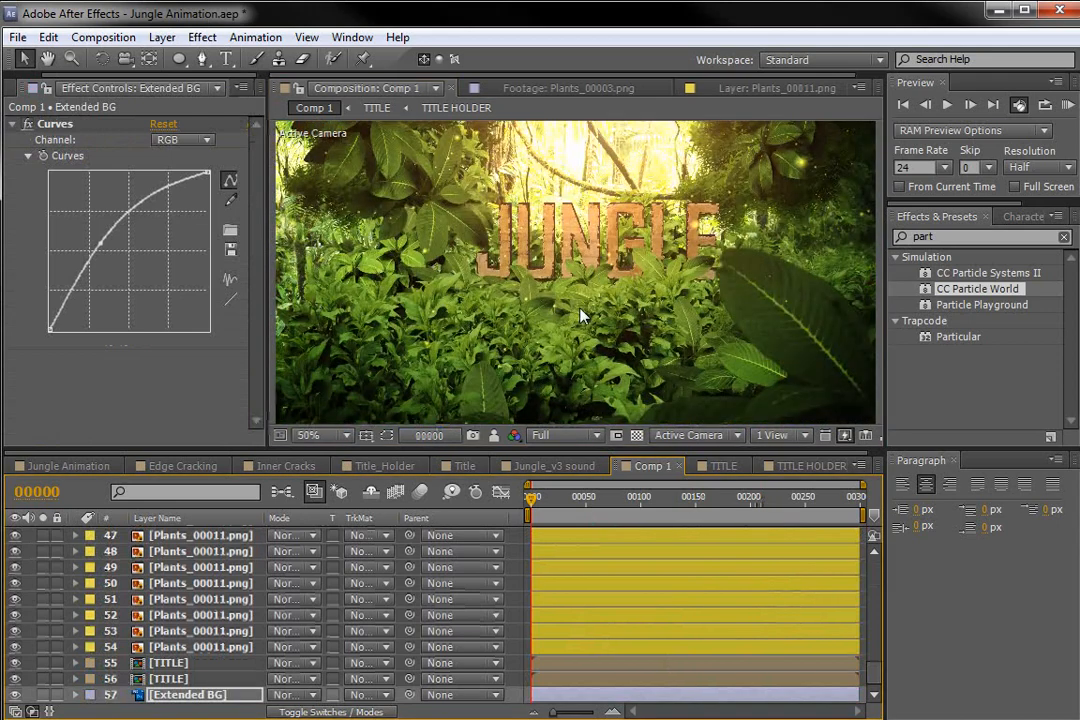
- Compare the camera move with the one in the Jungle Animation composition up to frame 93, and return to Comp 1
{"action": "left_click_drag", "start_coordinate": [535, 497], "coordinate": [627, 501]}
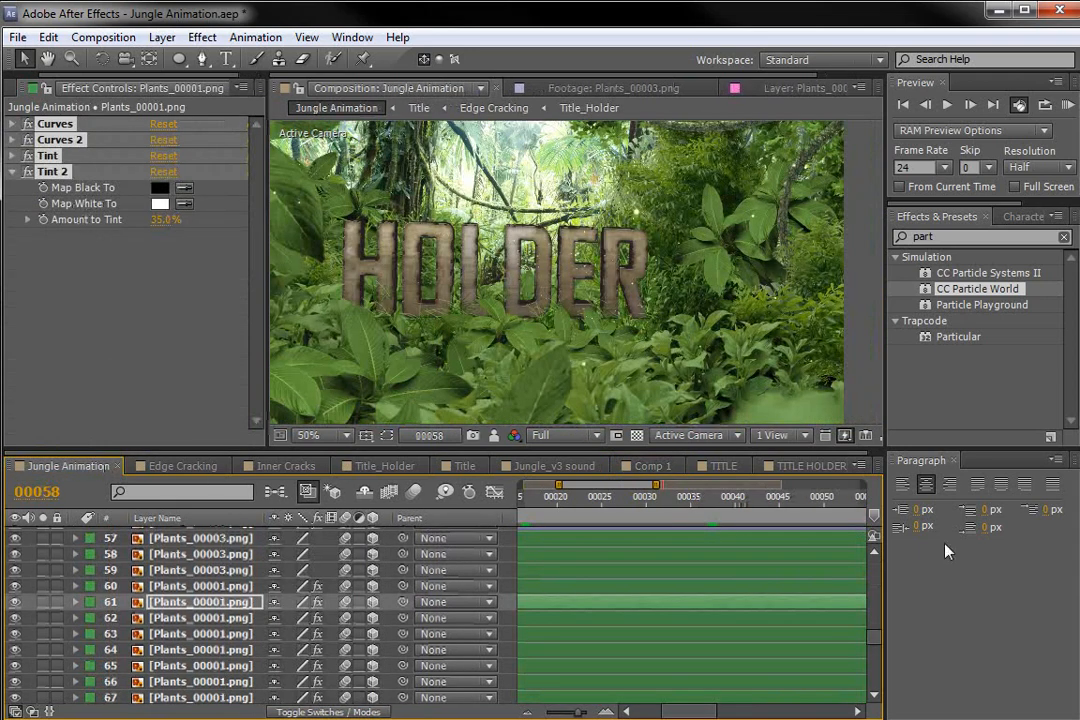
{"action": "scroll", "coordinate": [774, 545], "scroll_direction": "down", "scroll_amount": 5}
{"action": "left_click_drag", "start_coordinate": [530, 505], "coordinate": [749, 516]}
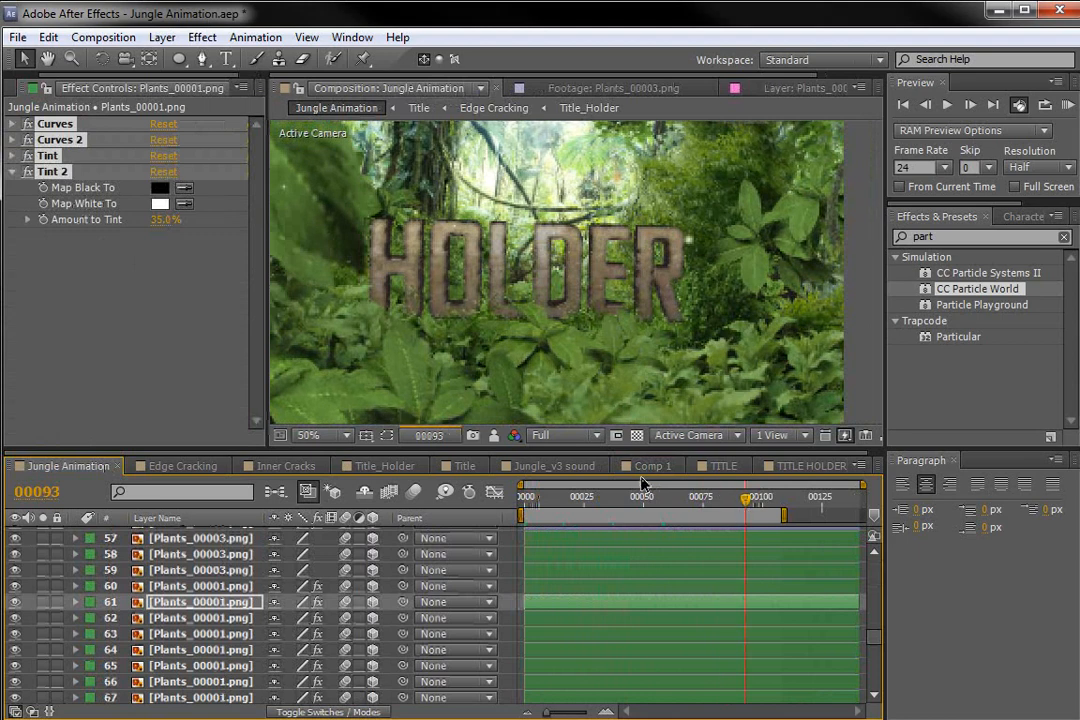
{"action": "left_click", "coordinate": [650, 466]}
{"action": "scroll", "coordinate": [750, 624], "scroll_direction": "up", "scroll_amount": 5}
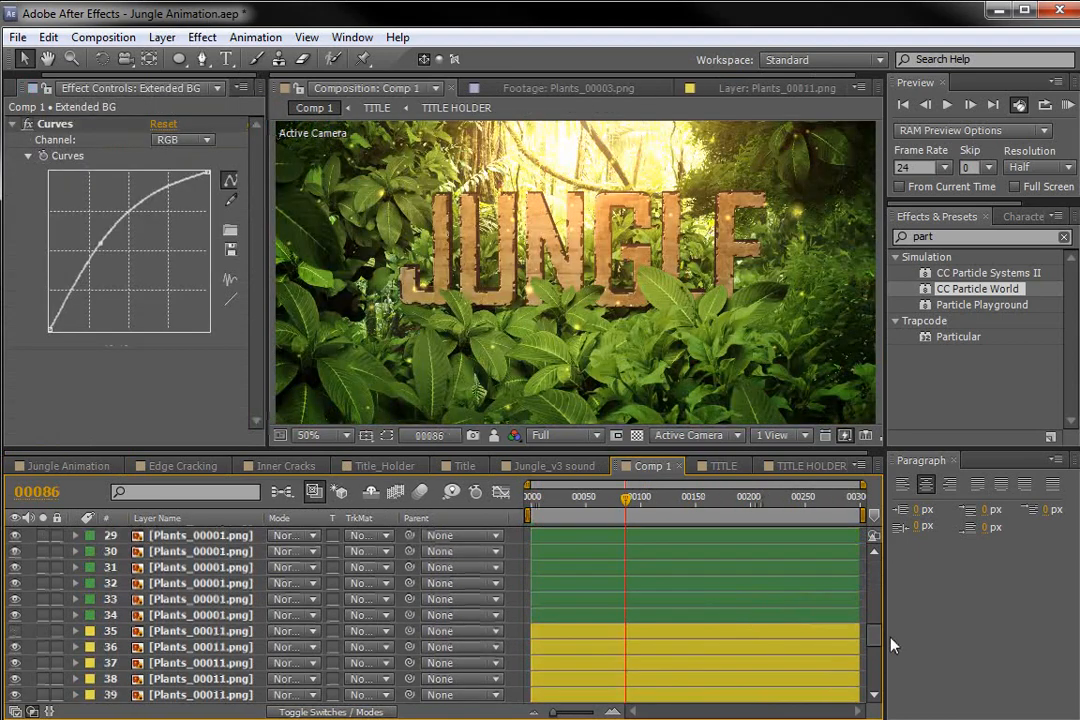
- Keyframe Camera 1's X, Y and Z Rotation at 0° and place the keyframes on frame 54
{"action": "scroll", "coordinate": [560, 600], "scroll_direction": "up", "scroll_amount": 10}
{"action": "left_click", "coordinate": [173, 626]}
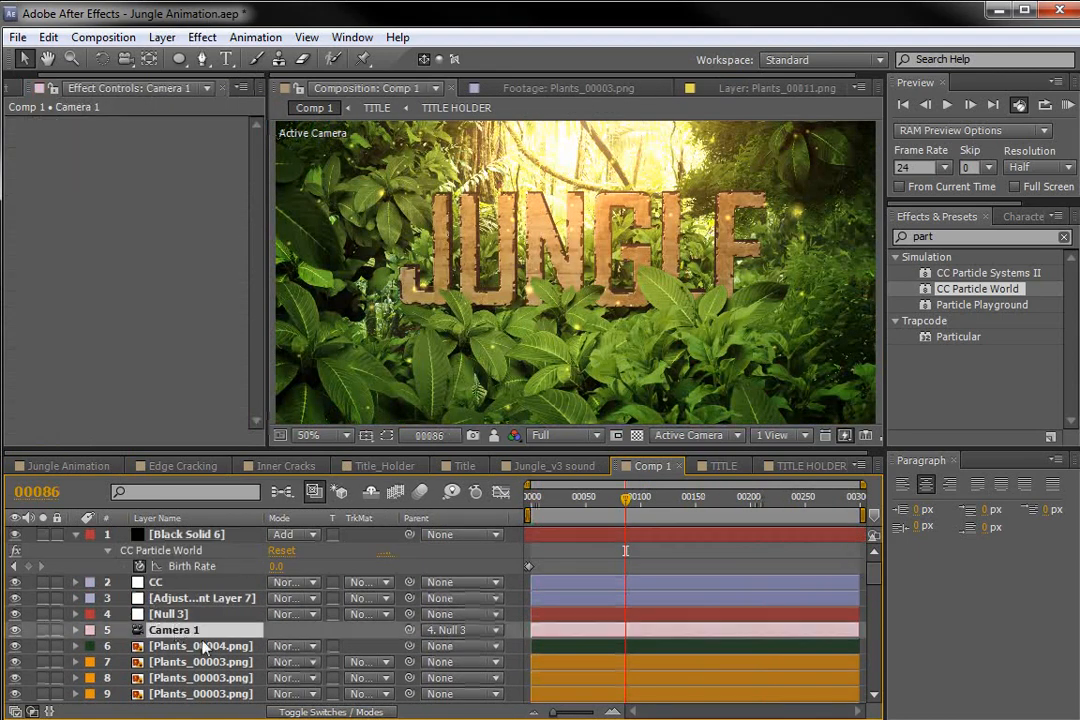
{"action": "key", "text": "r"}
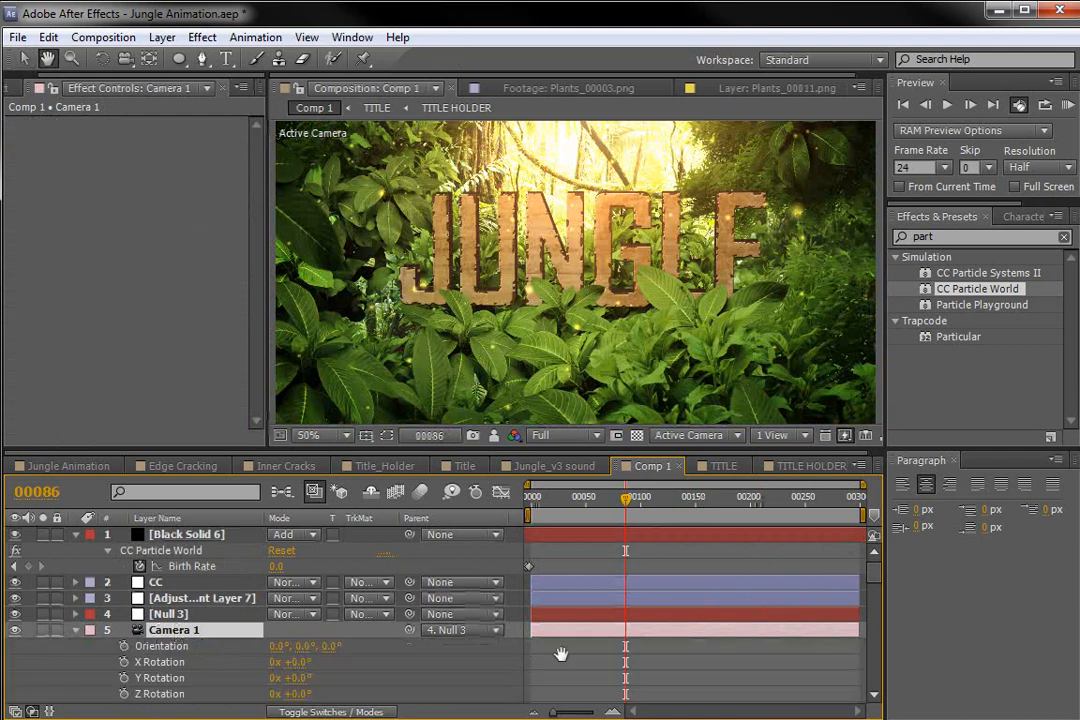
{"action": "scroll", "coordinate": [500, 645], "scroll_direction": "down", "scroll_amount": 1}
{"action": "left_click", "coordinate": [124, 636]}
{"action": "left_click", "coordinate": [124, 652]}
{"action": "left_click", "coordinate": [124, 668]}
{"action": "left_click_drag", "start_coordinate": [626, 498], "coordinate": [590, 530]}
{"action": "left_click_drag", "start_coordinate": [624, 648], "coordinate": [590, 650]}
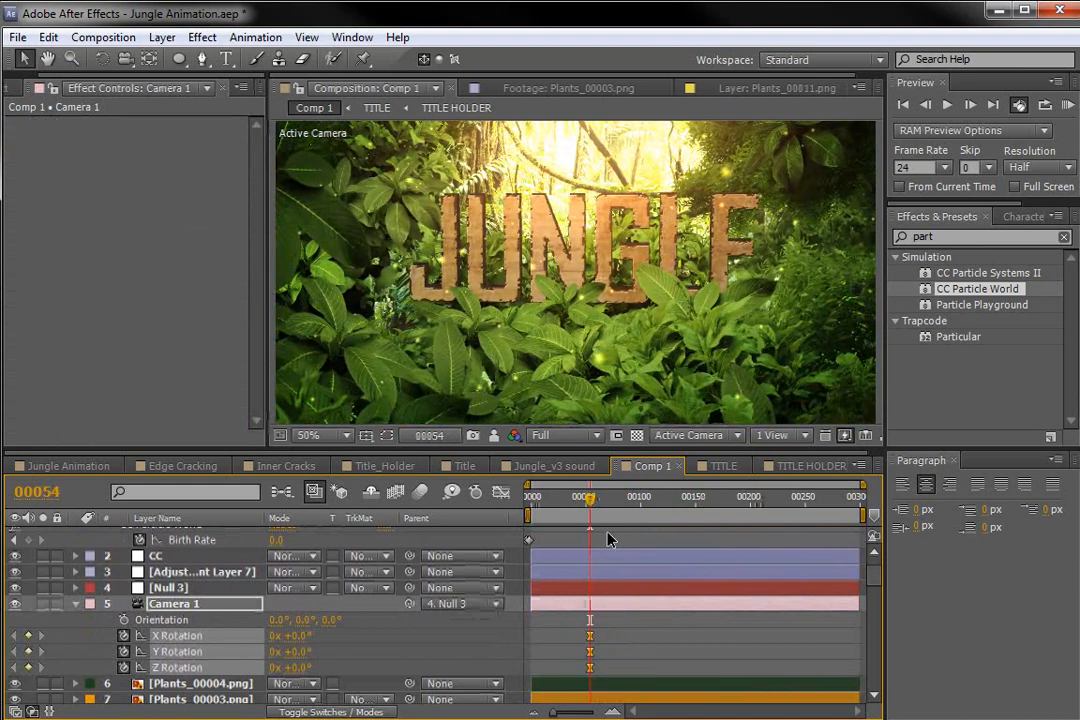
- Keyframe Camera 1's Y Rotation at 38° on frame 0
{"action": "left_click_drag", "start_coordinate": [590, 498], "coordinate": [527, 515]}
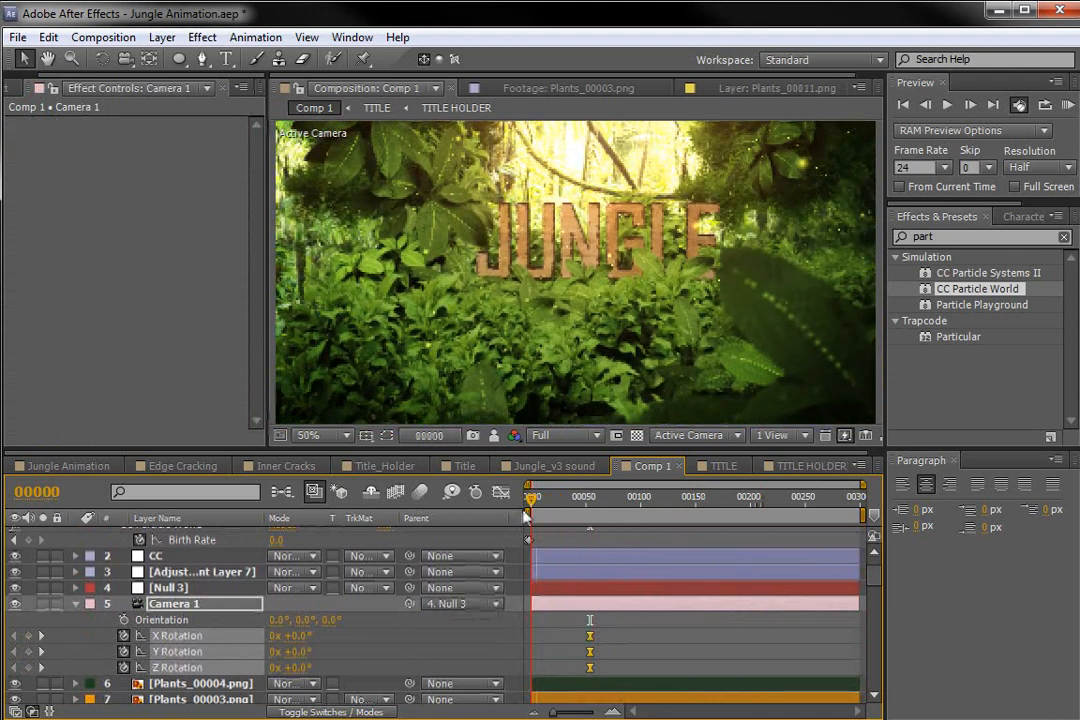
{"action": "left_click_drag", "start_coordinate": [303, 651], "coordinate": [349, 651]}
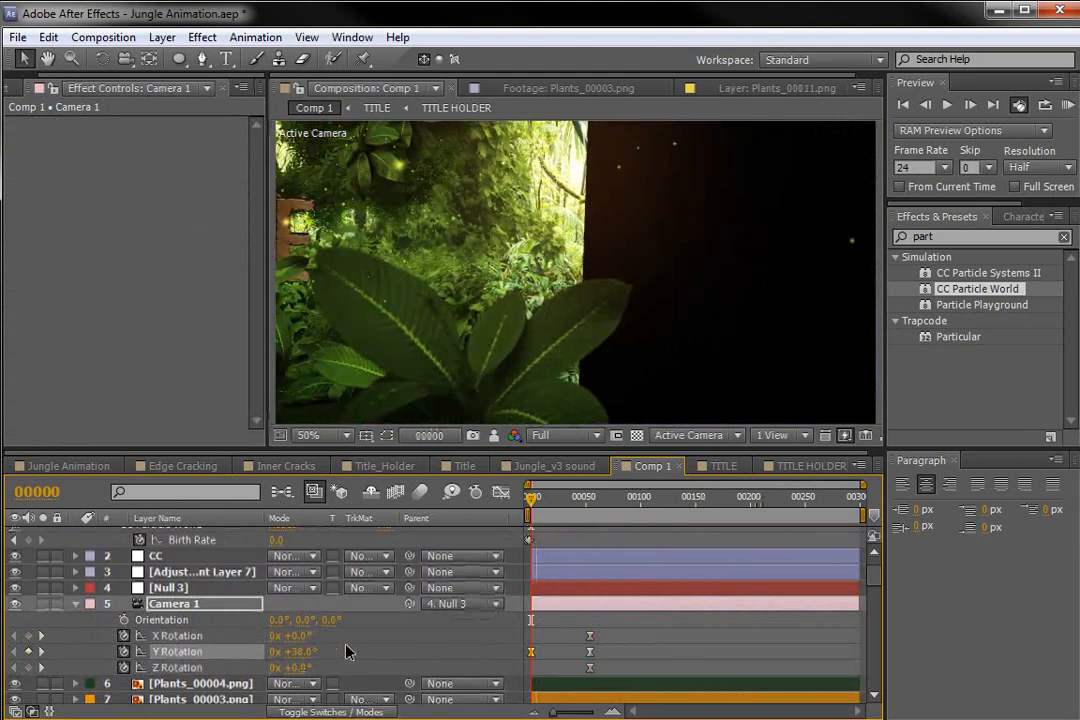
{"action": "left_click", "coordinate": [703, 627]}
- Bring the Extended BG layer over the empty area behind the plants and rotate it about its vertical axis
{"action": "scroll", "coordinate": [205, 695], "scroll_direction": "down", "scroll_amount": 6}
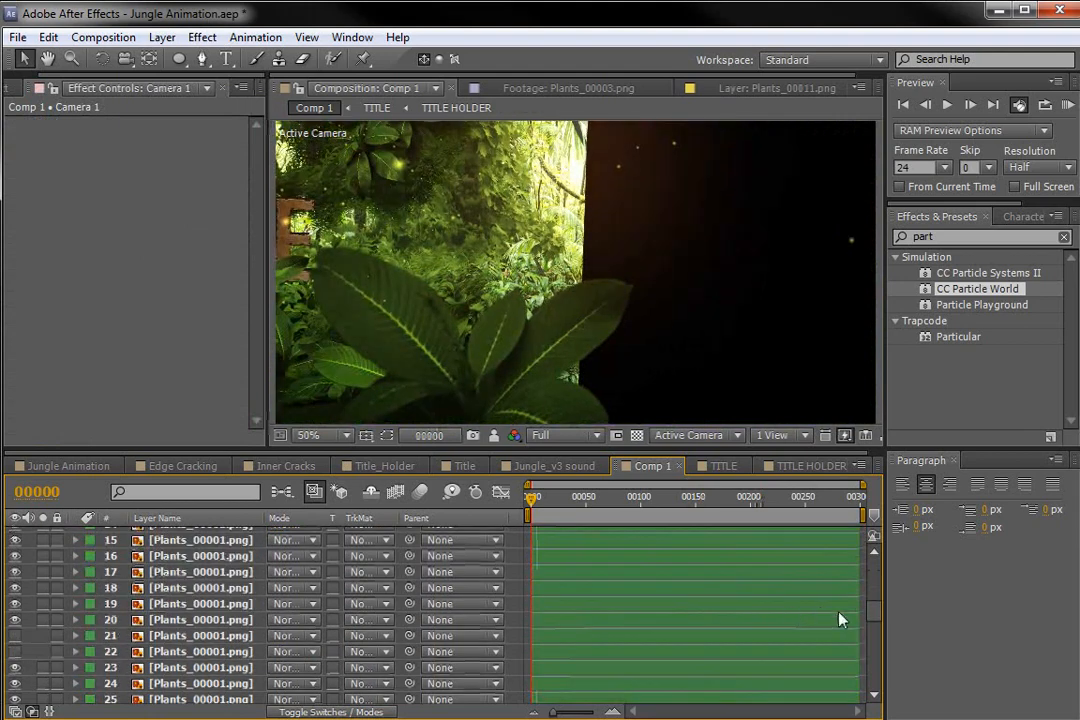
{"action": "scroll", "coordinate": [840, 620], "scroll_direction": "down", "scroll_amount": 15}
{"action": "left_click", "coordinate": [188, 694]}
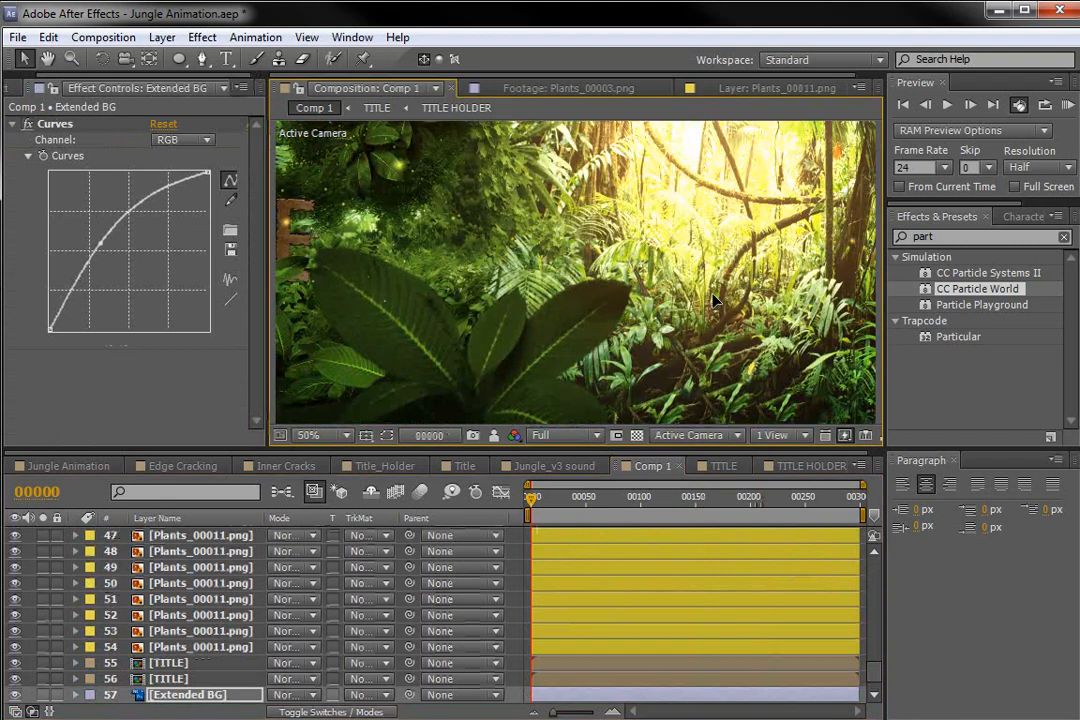
{"action": "scroll", "coordinate": [646, 262], "scroll_direction": "down", "scroll_amount": 4}
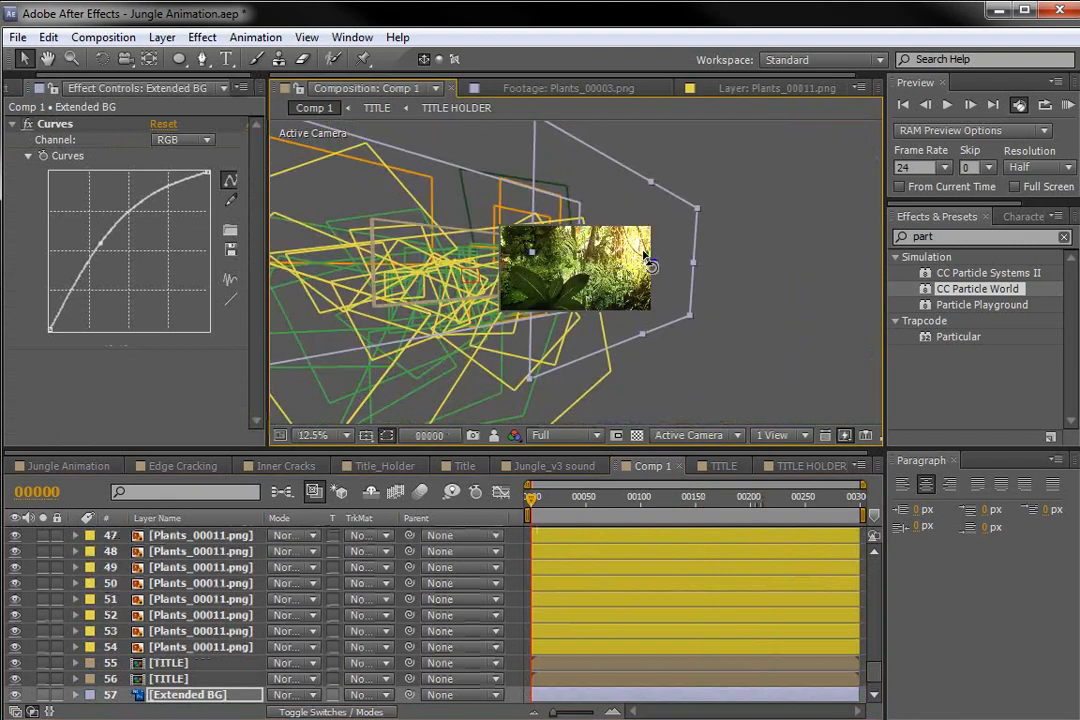
{"action": "key", "text": "w"}
{"action": "left_click_drag", "start_coordinate": [648, 262], "coordinate": [636, 255]}
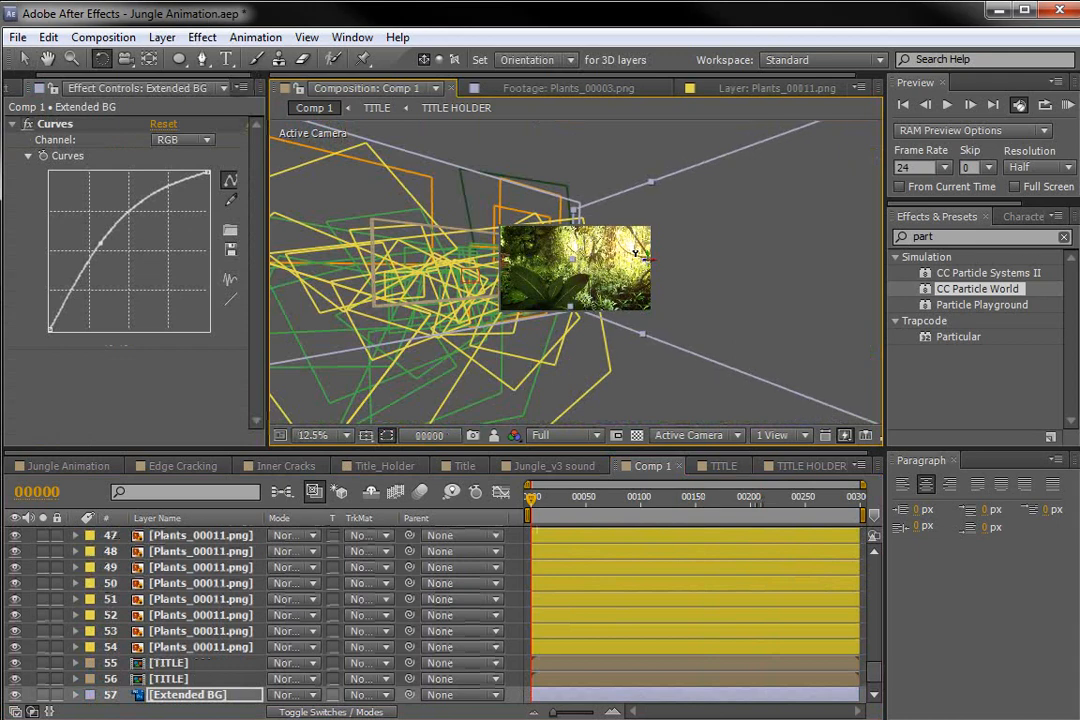
- Adjust the Extended BG layer's rotation and position until the bright jungle fills the background at frame 0, and check the motion
{"action": "key", "text": "v"}
{"action": "scroll", "coordinate": [560, 245], "scroll_direction": "up", "scroll_amount": 4}
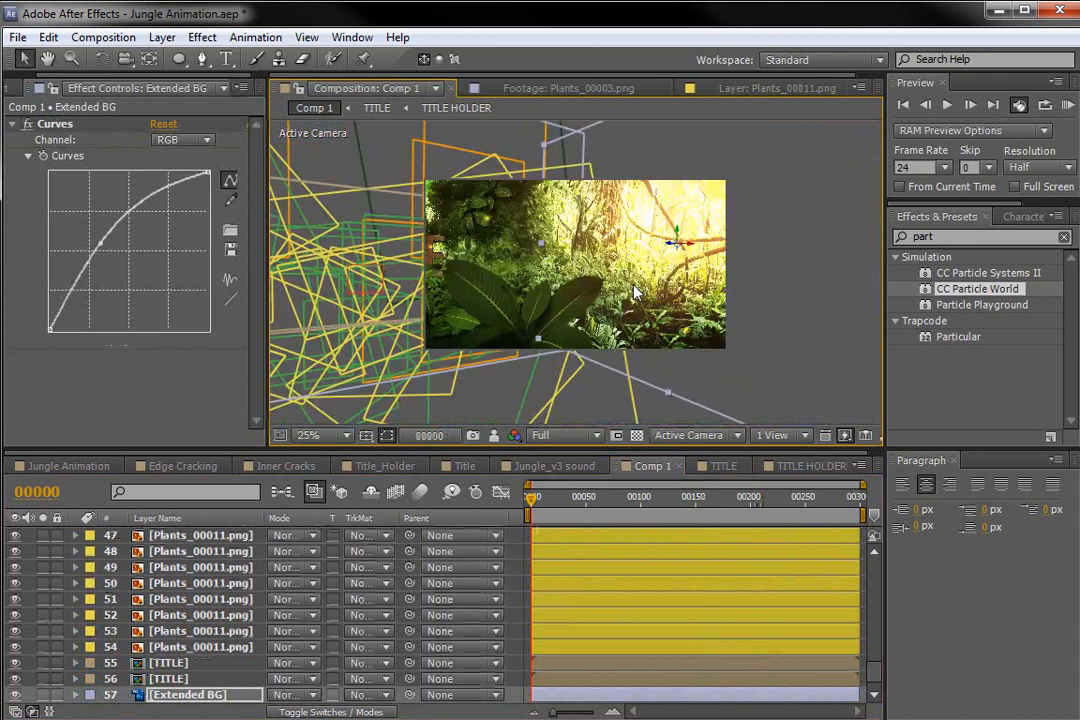
{"action": "key", "text": "w"}
{"action": "left_click_drag", "start_coordinate": [778, 197], "coordinate": [513, 183]}
{"action": "key", "text": "v"}
{"action": "left_click_drag", "start_coordinate": [550, 225], "coordinate": [425, 140]}
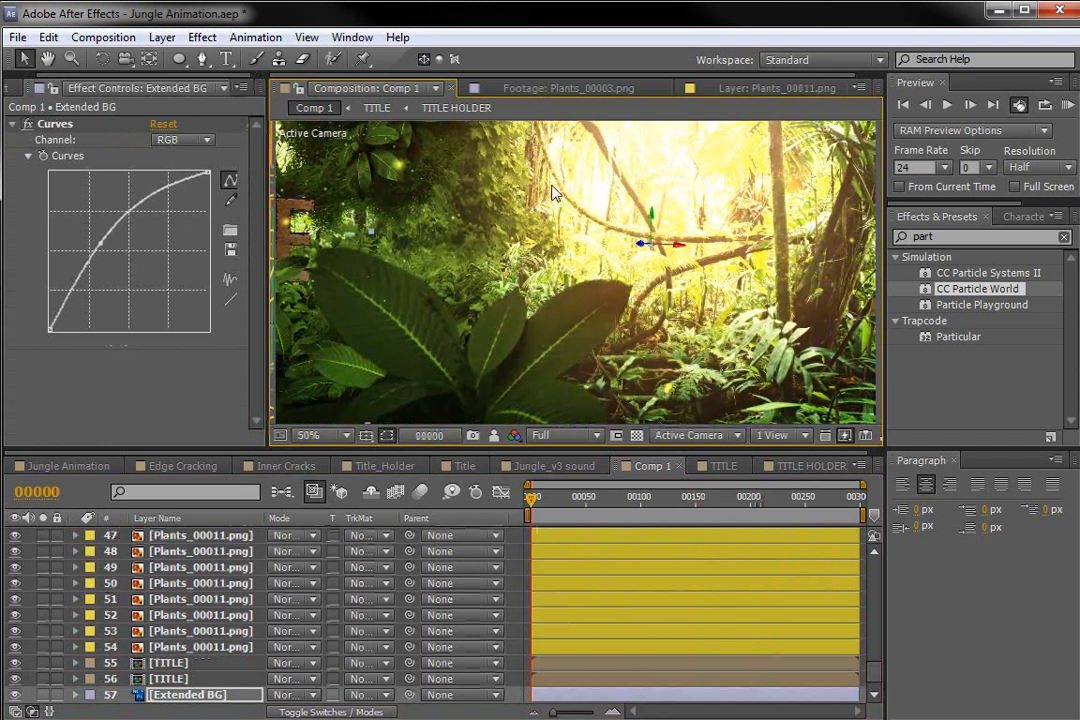
{"action": "mouse_move", "coordinate": [531, 497]}
{"action": "left_mouse_down"}
{"action": "mouse_move", "coordinate": [608, 504]}
{"action": "mouse_move", "coordinate": [527, 505]}
{"action": "left_mouse_up"}
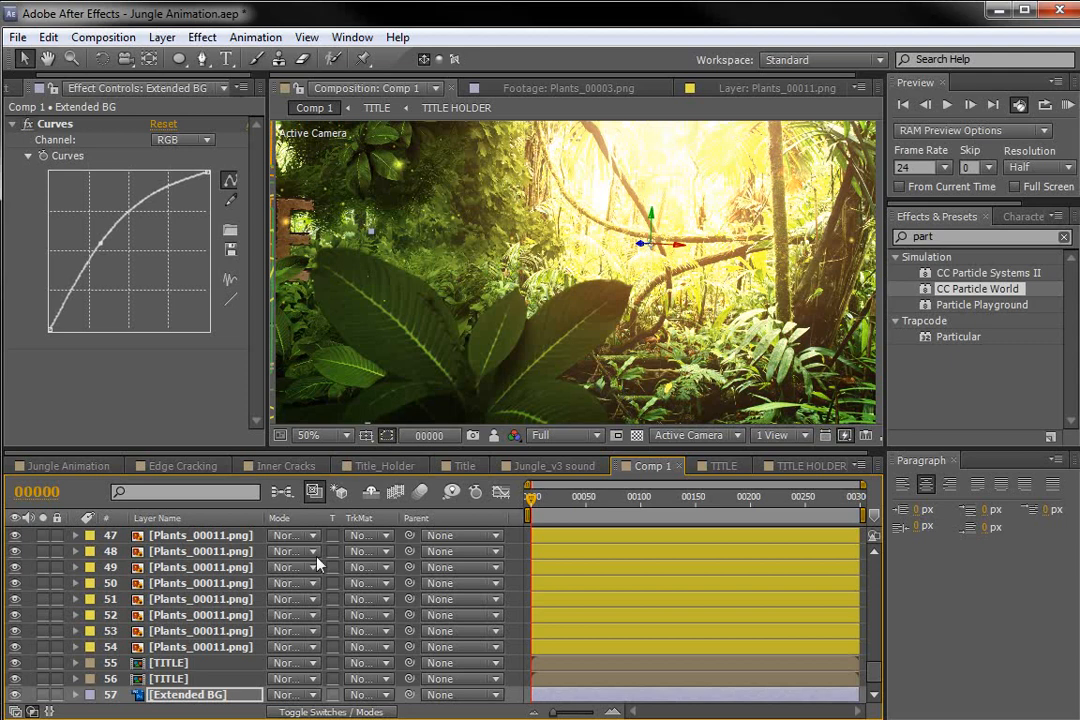
- Open the Jungle Animation composition at frame 20 and make Adjustment Layers 5 and 3 visible
{"action": "left_click", "coordinate": [68, 466]}
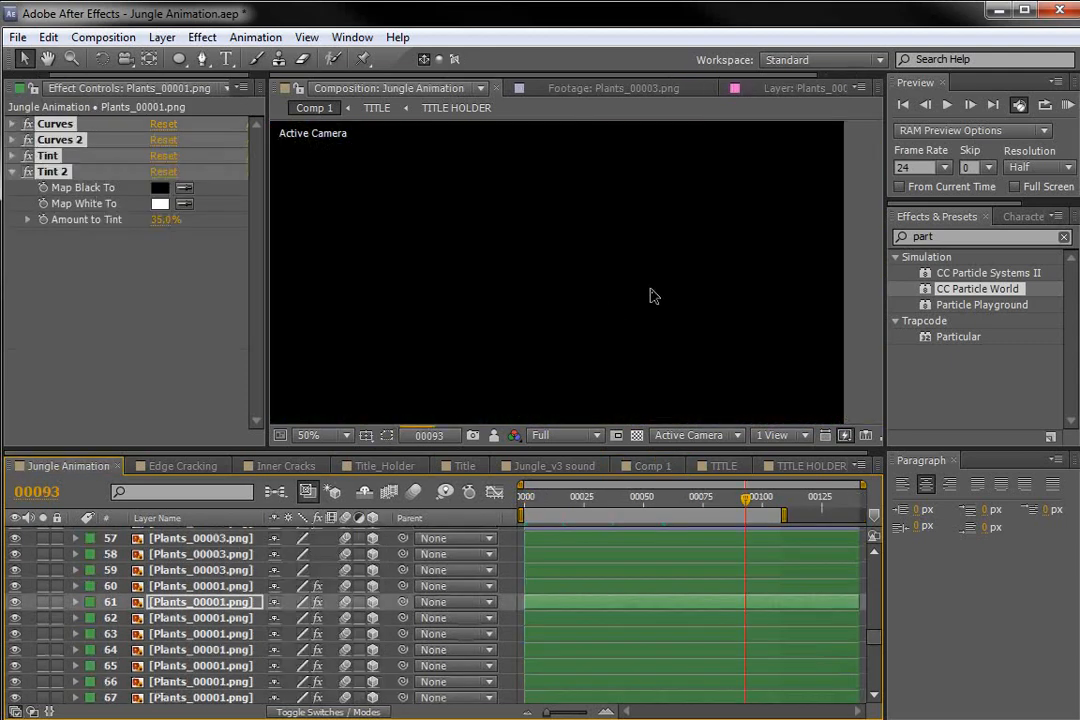
{"action": "left_click_drag", "start_coordinate": [538, 498], "coordinate": [573, 502]}
{"action": "left_click_drag", "start_coordinate": [873, 641], "coordinate": [873, 567]}
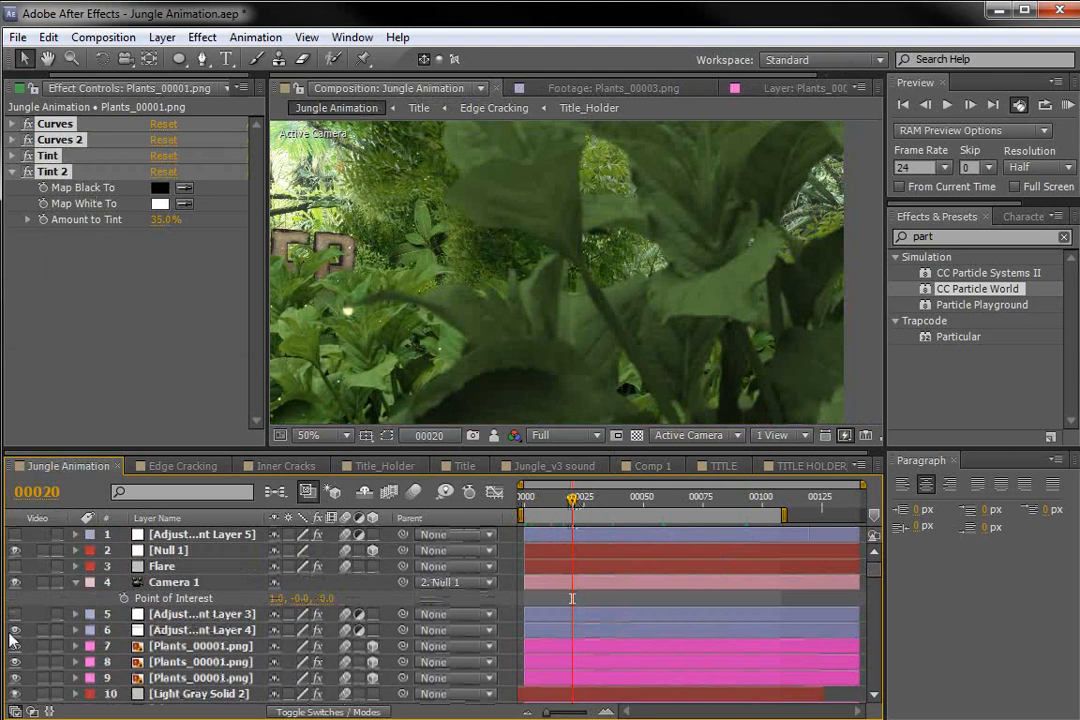
{"action": "left_click", "coordinate": [15, 534]}
{"action": "left_click", "coordinate": [160, 567]}
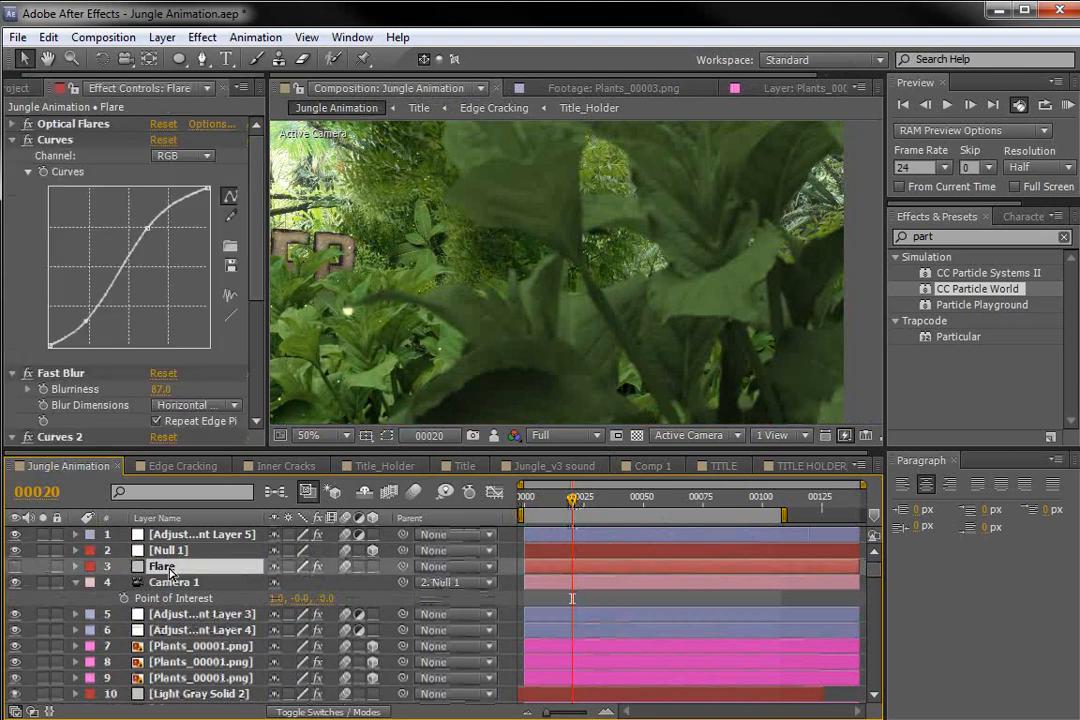
{"action": "left_click", "coordinate": [172, 582]}
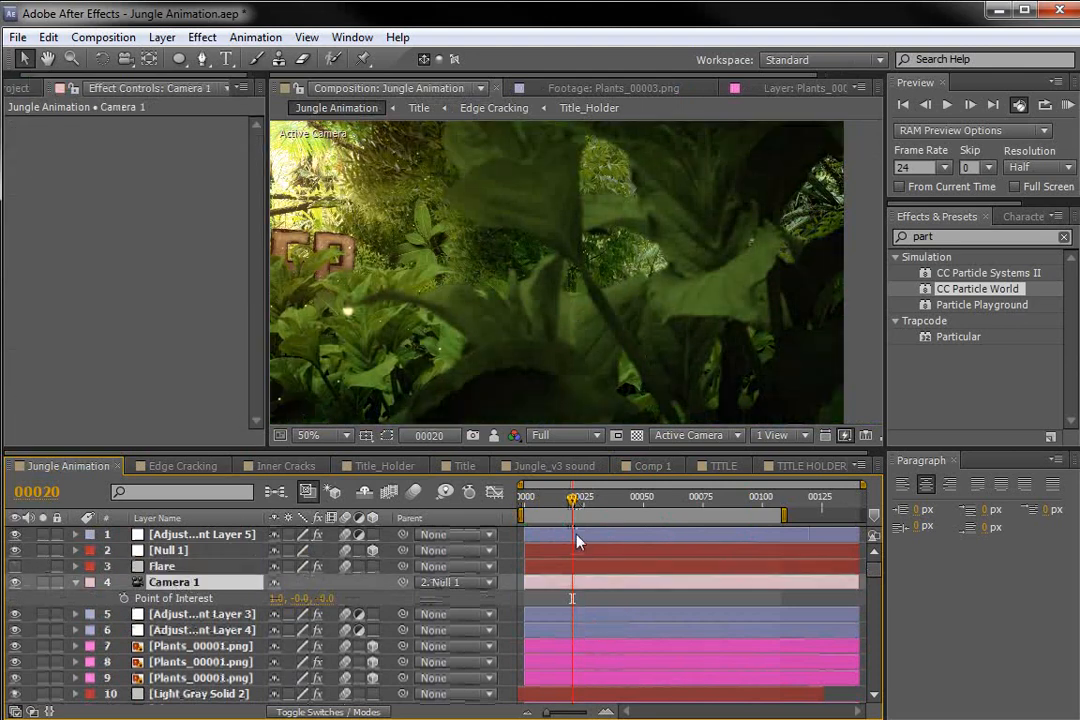
- Examine the Jungle Animation camera move between frames 20 and 82, and compare it with Comp 1 up to frame 87
{"action": "left_click_drag", "start_coordinate": [571, 507], "coordinate": [724, 509]}
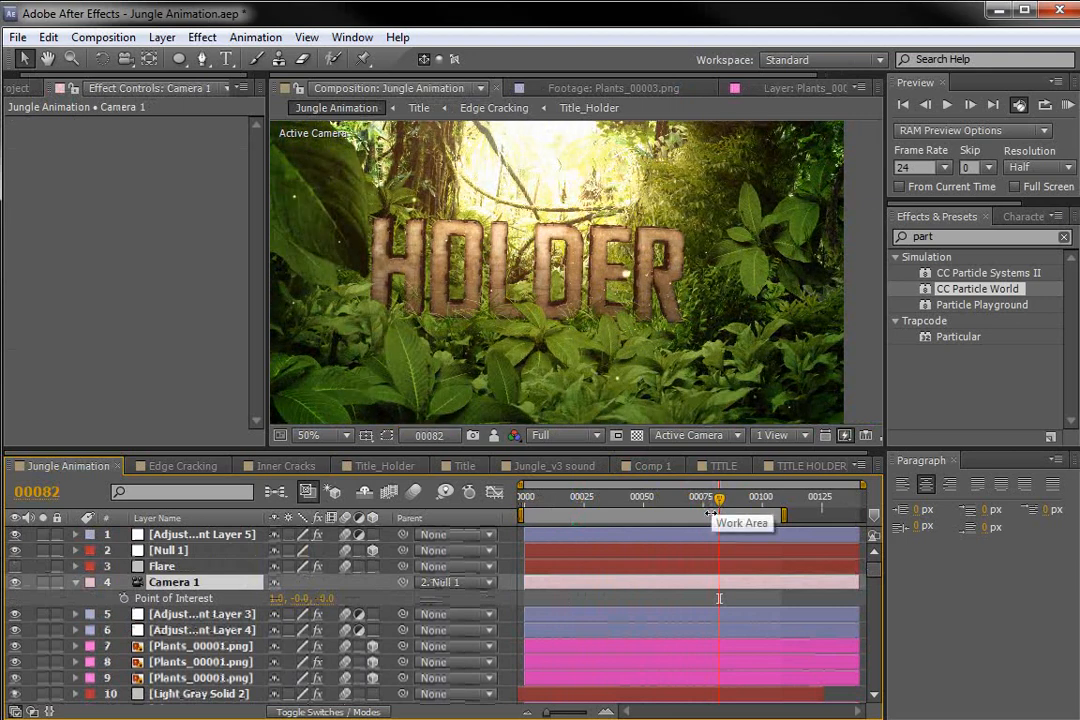
{"action": "left_click", "coordinate": [694, 497]}
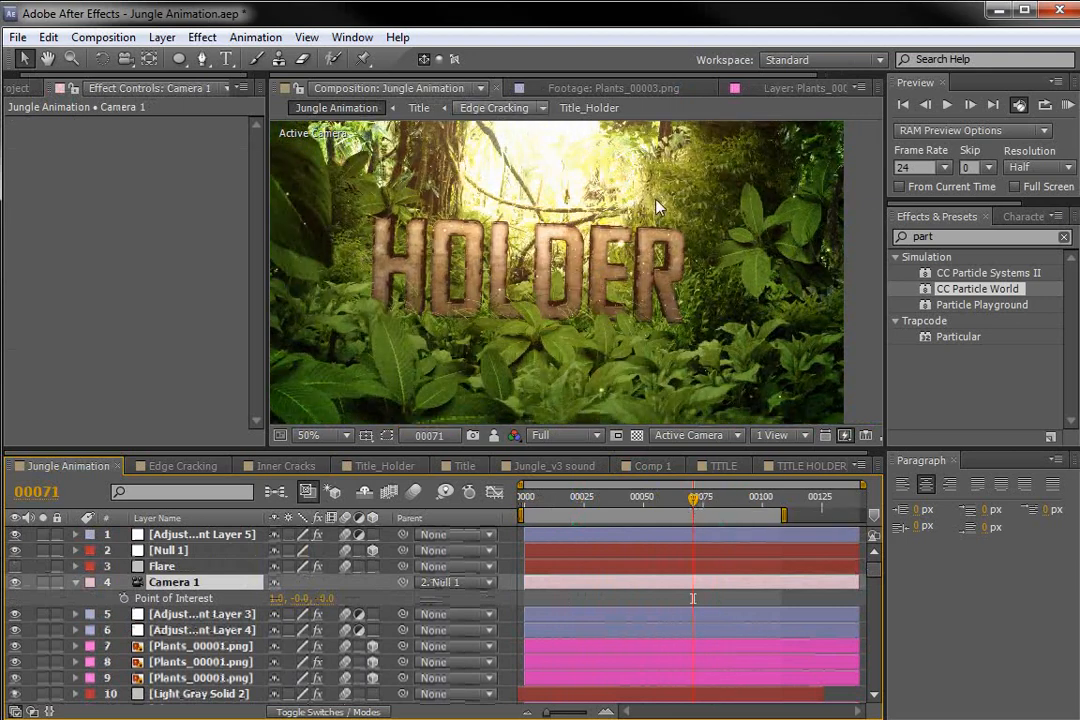
{"action": "left_click_drag", "start_coordinate": [683, 500], "coordinate": [632, 497]}
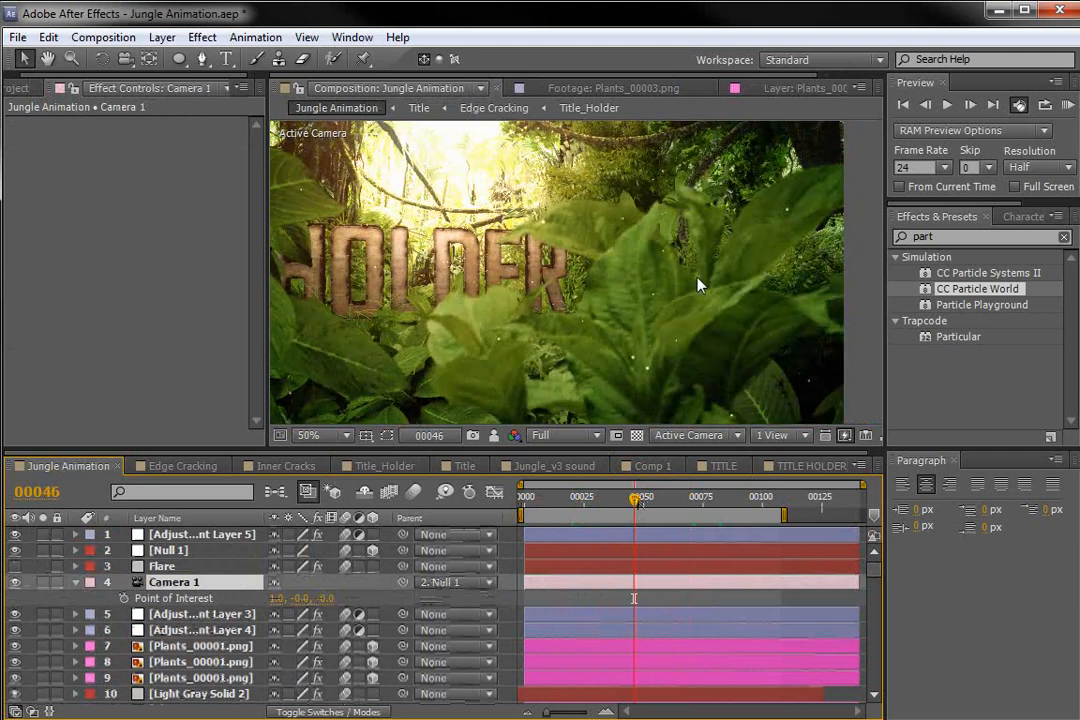
{"action": "left_click", "coordinate": [655, 467]}
{"action": "left_click_drag", "start_coordinate": [549, 505], "coordinate": [626, 503]}
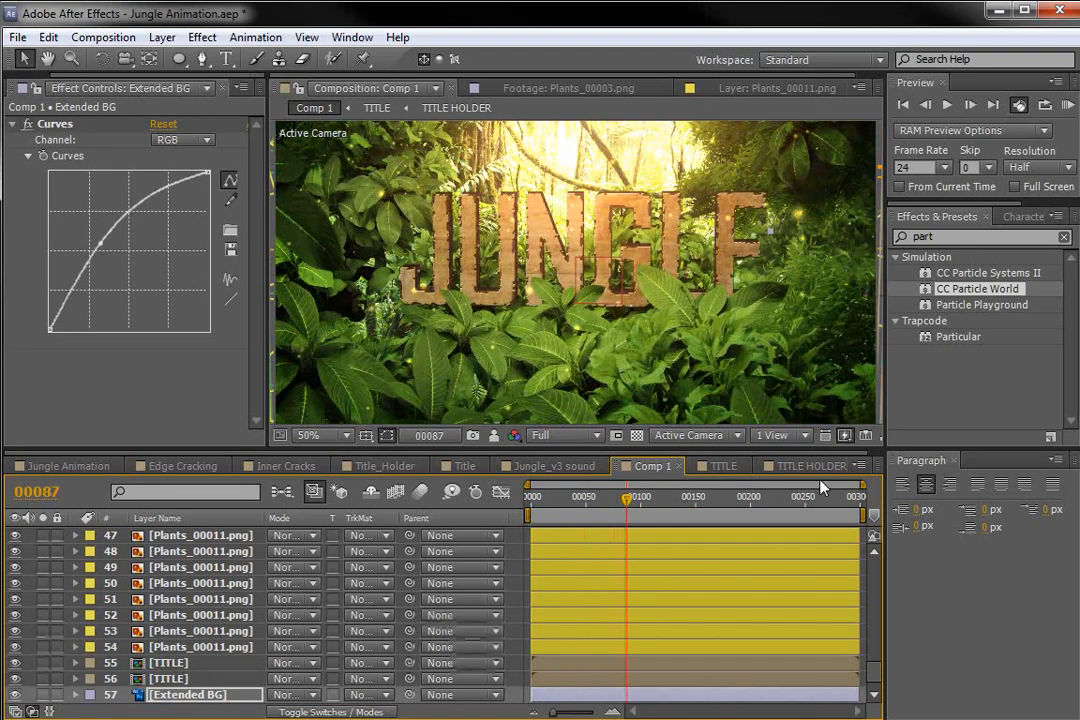